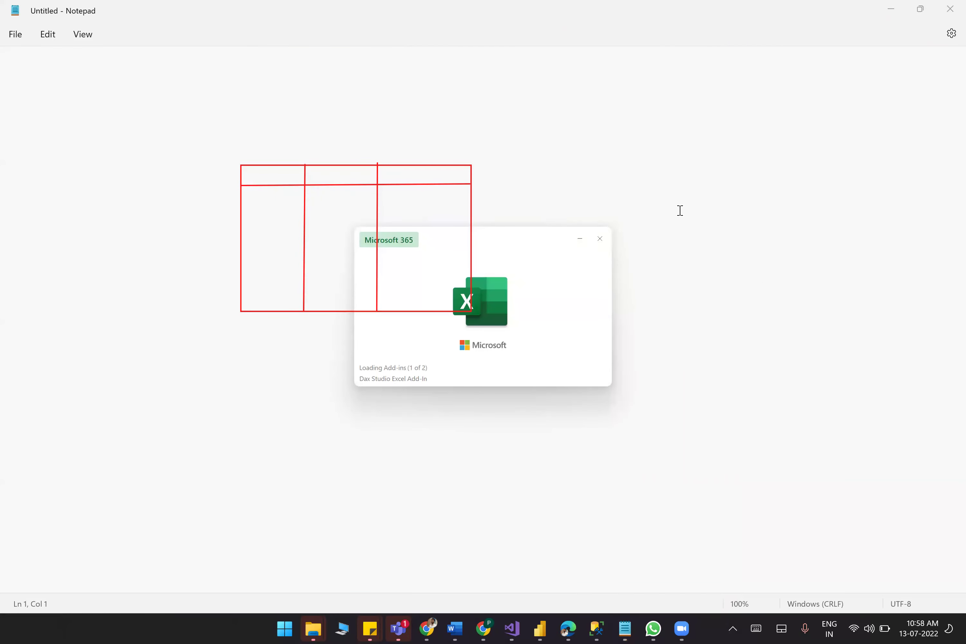
Switch to Excel, create a blank workbook, and close the document recovery list, removing the recovered files.
key(Escape)
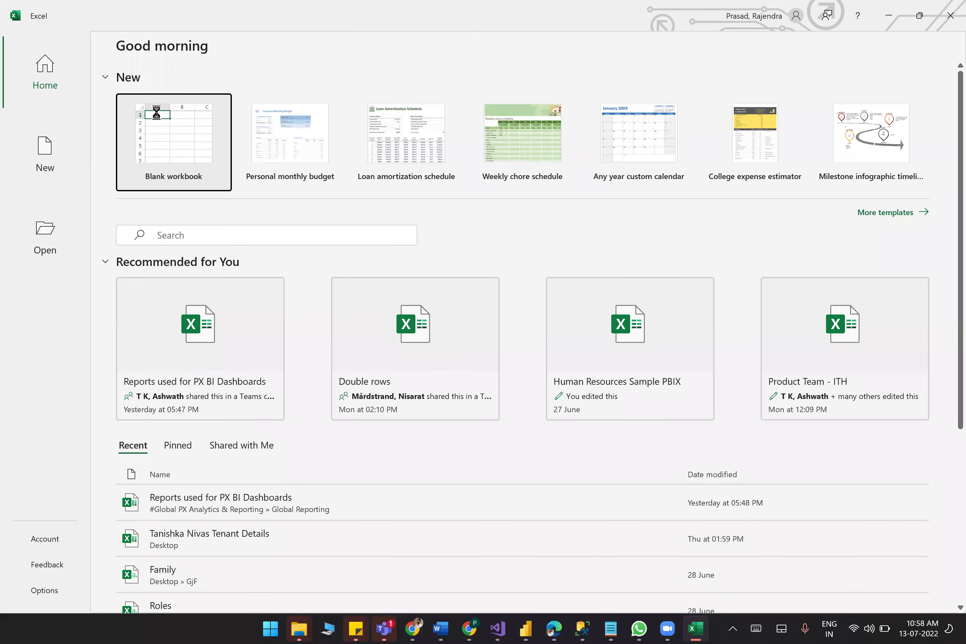
click(157, 113)
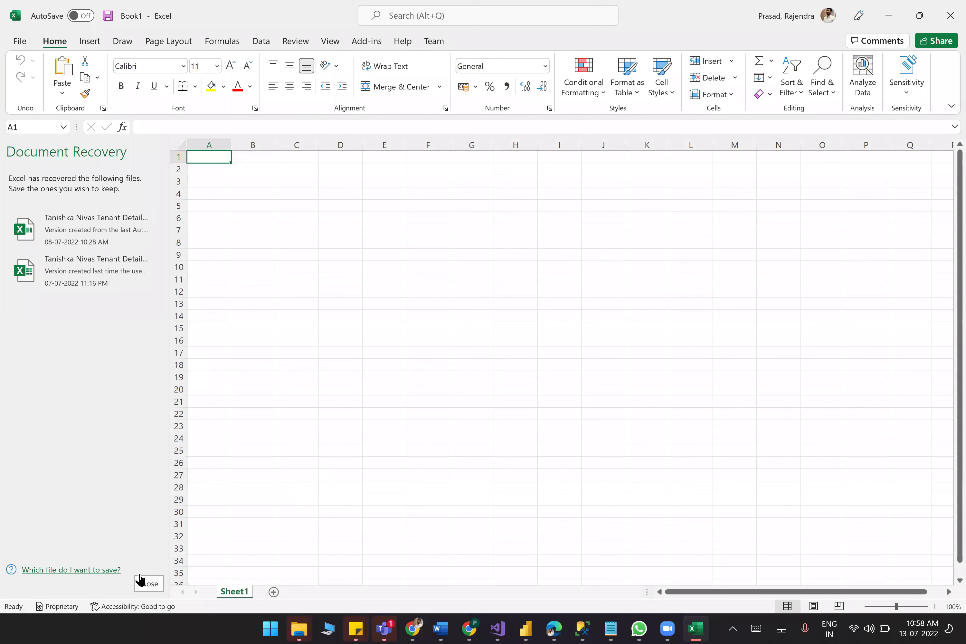
click(149, 583)
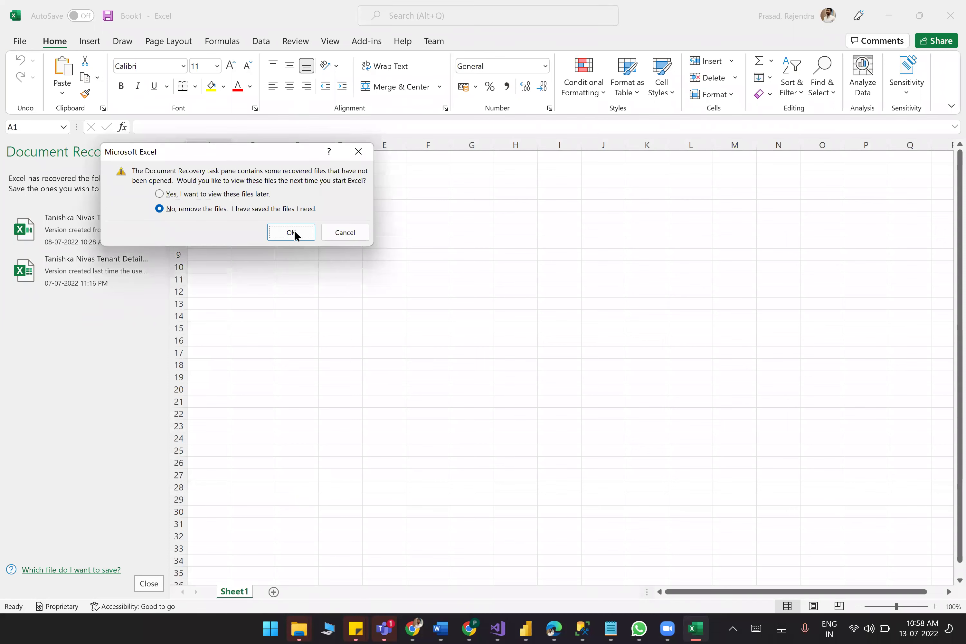
click(295, 230)
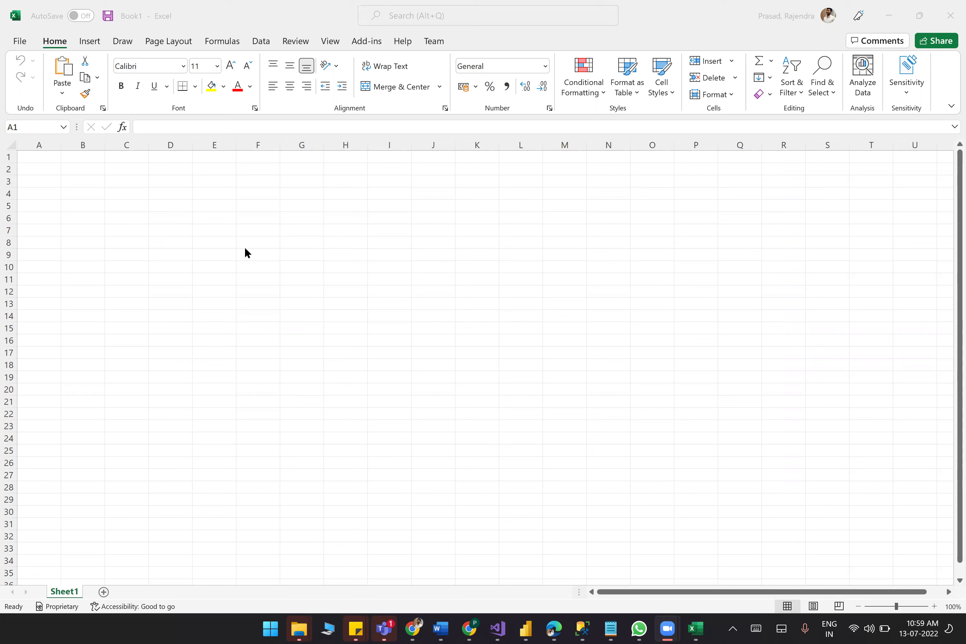
Enter the title Bank in cell E5.
click(211, 202)
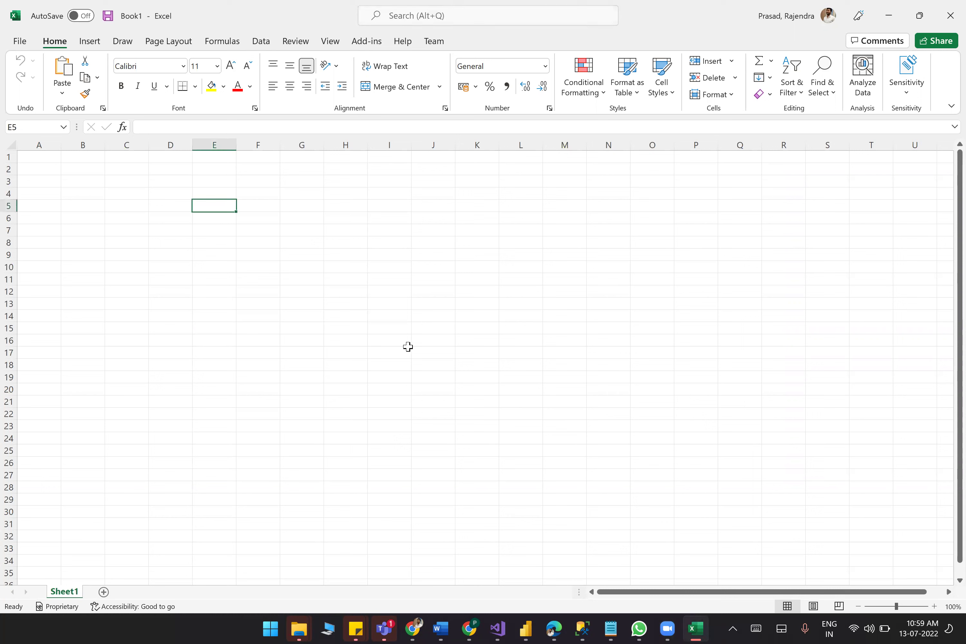
text(Bank)
key(Up)
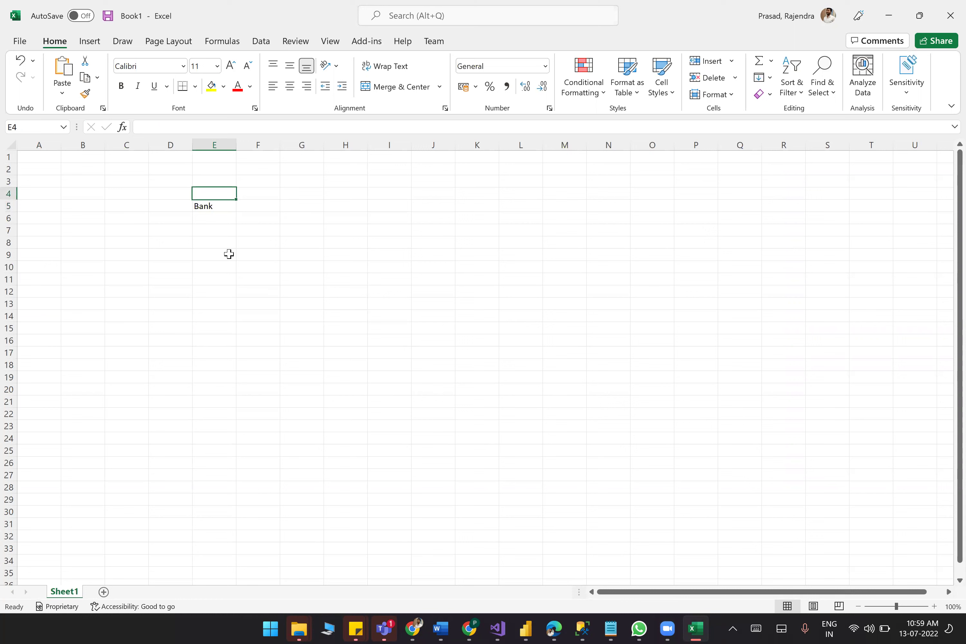
Enter A/c No as the first column header in cell E9.
click(217, 251)
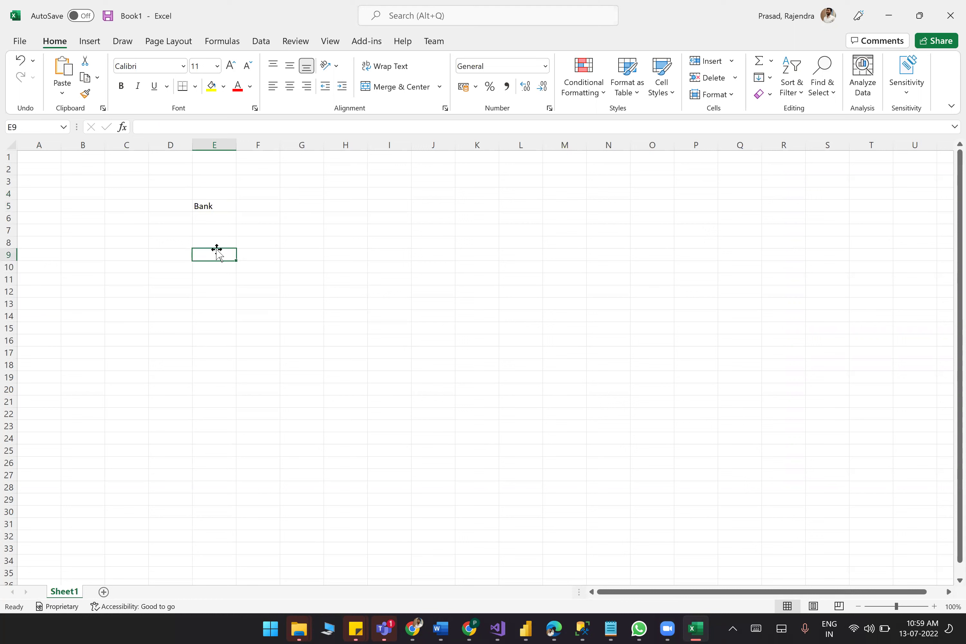
text(Name)
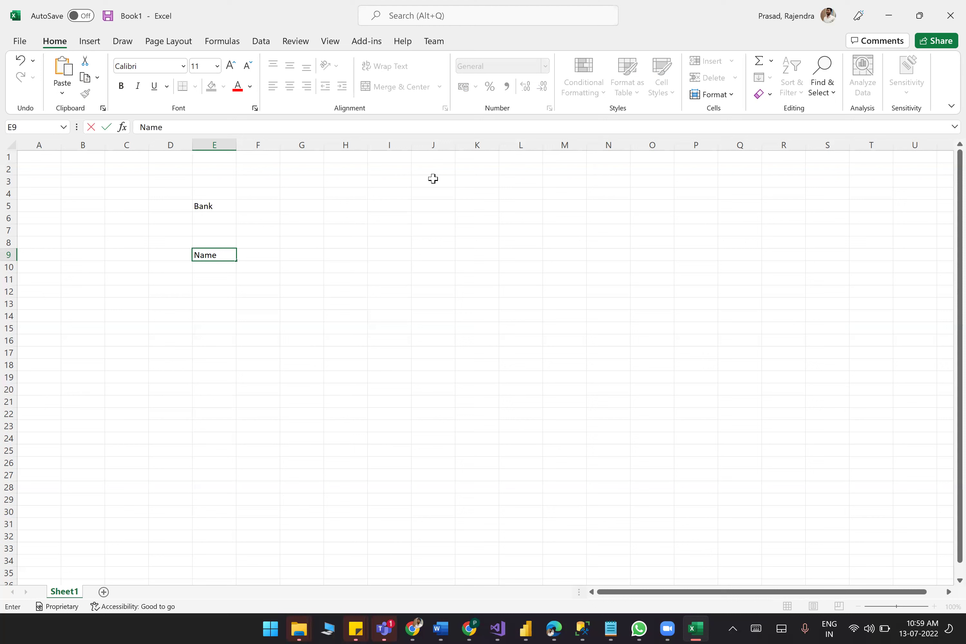
key(BackSpace)
key(BackSpace)
key(BackSpace)
key(BackSpace)
text(Account)
key(BackSpace)
key(BackSpace)
key(BackSpace)
key(BackSpace)
key(BackSpace)
key(BackSpace)
text(/c No)
Enter Holder Name as the second column header in cell F9.
click(244, 257)
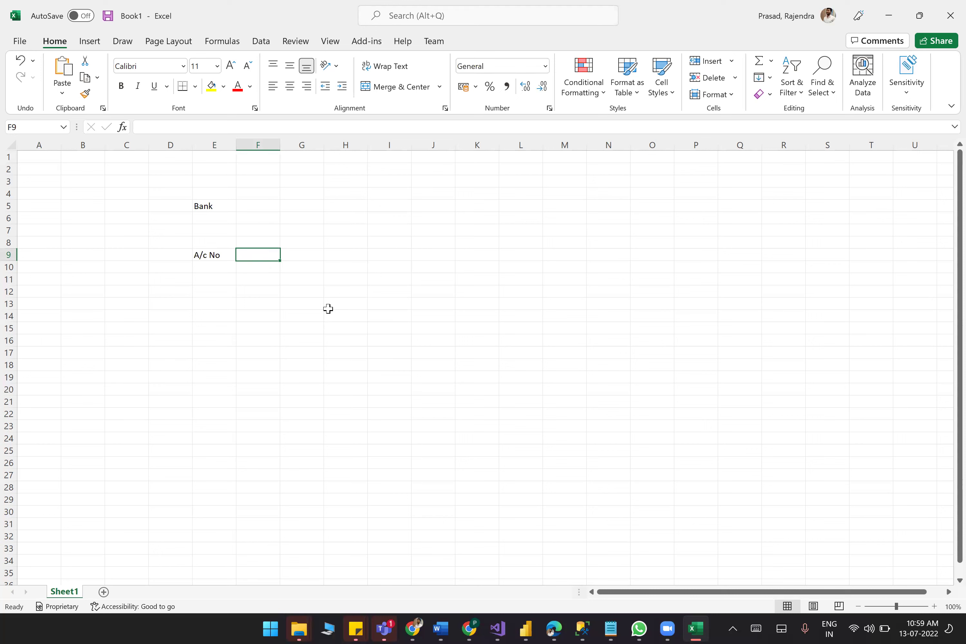
text(Name)
key(BackSpace)
key(BackSpace)
key(BackSpace)
key(BackSpace)
text(Holder Name)
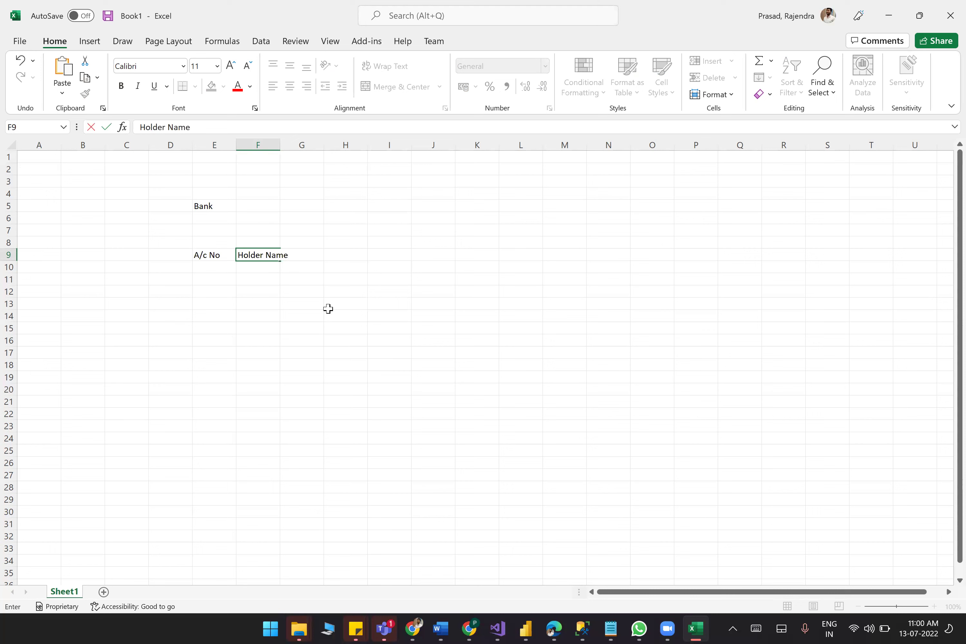
key(Tab)
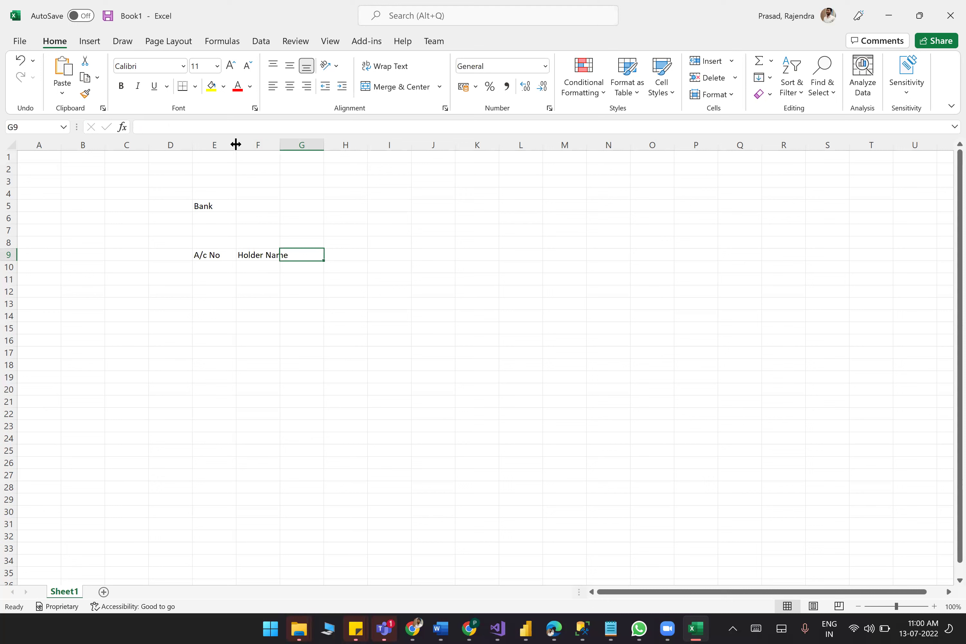
Widen columns E, F and G, and enter Bank Name as the header in cell G9.
drag(236, 145, 547, 169)
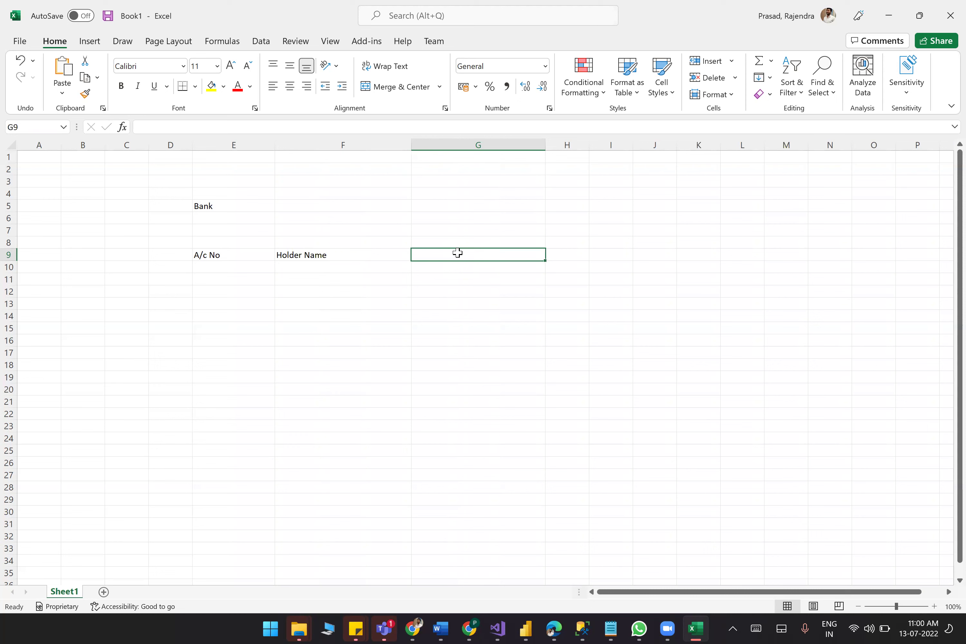
text(Bank )
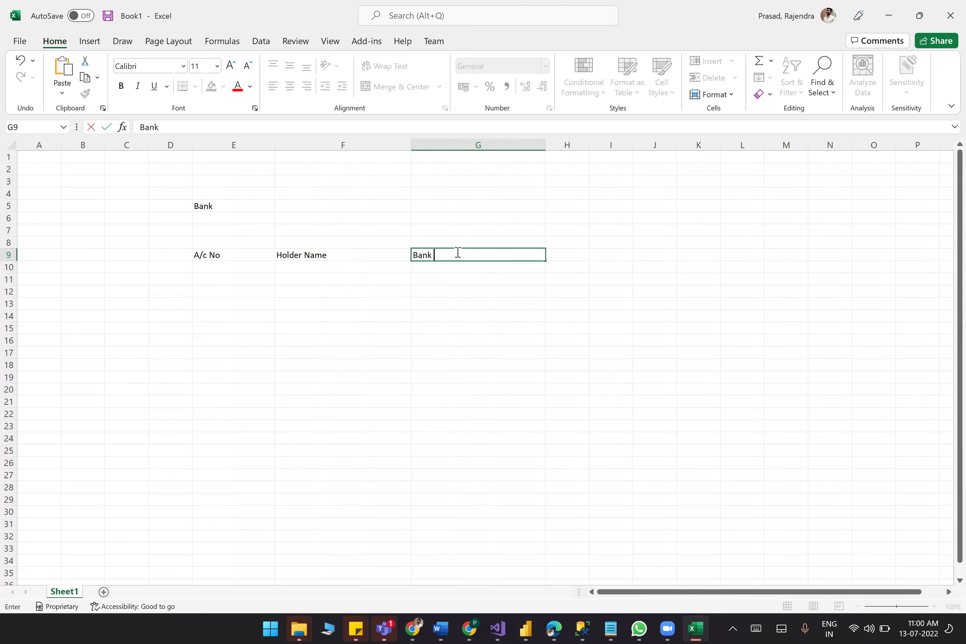
text(Name)
click(512, 282)
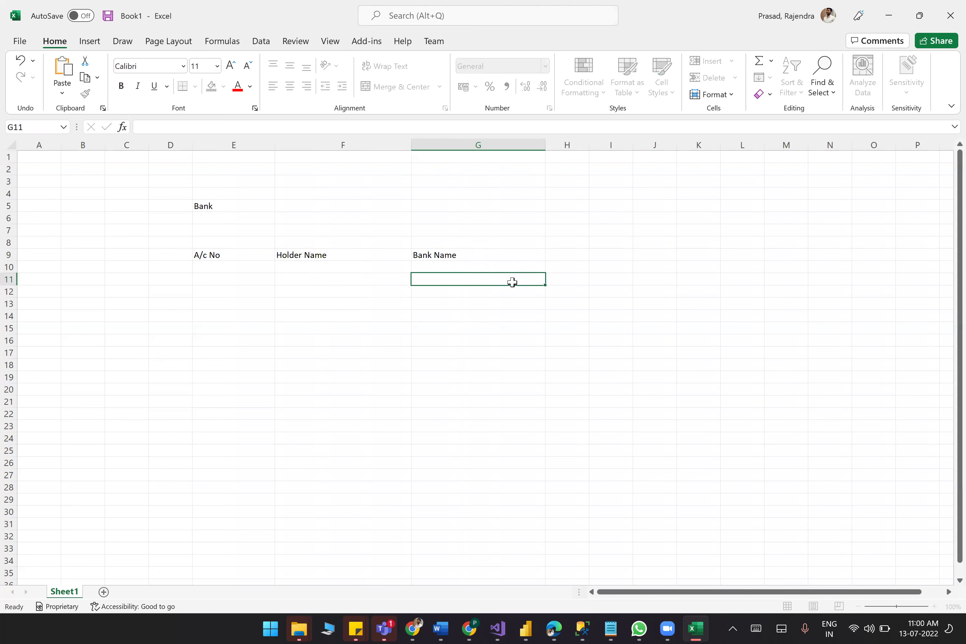
Enter Add as the header in cell H9 and widen columns H and I.
click(564, 253)
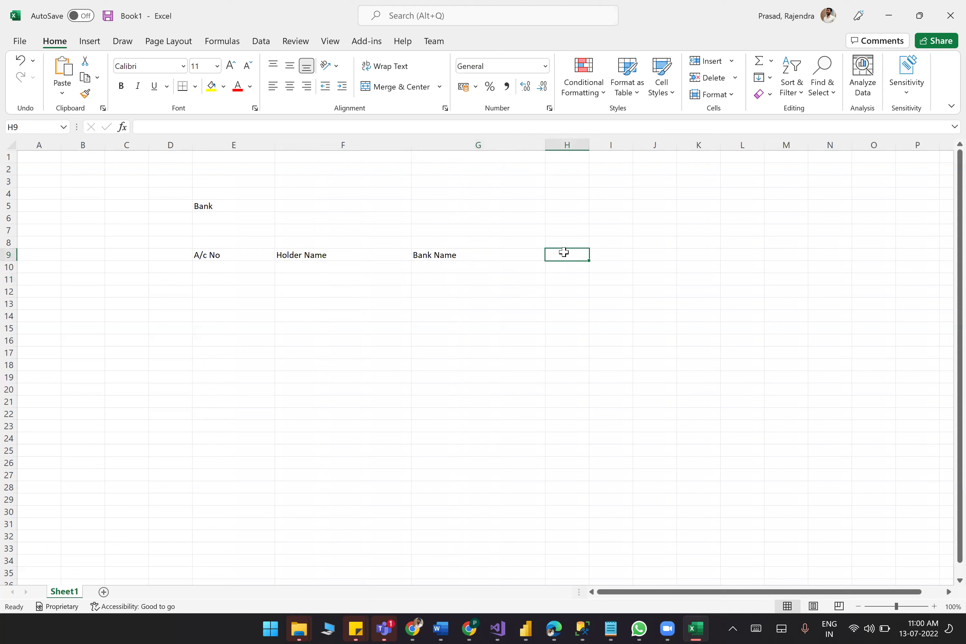
text(Add)
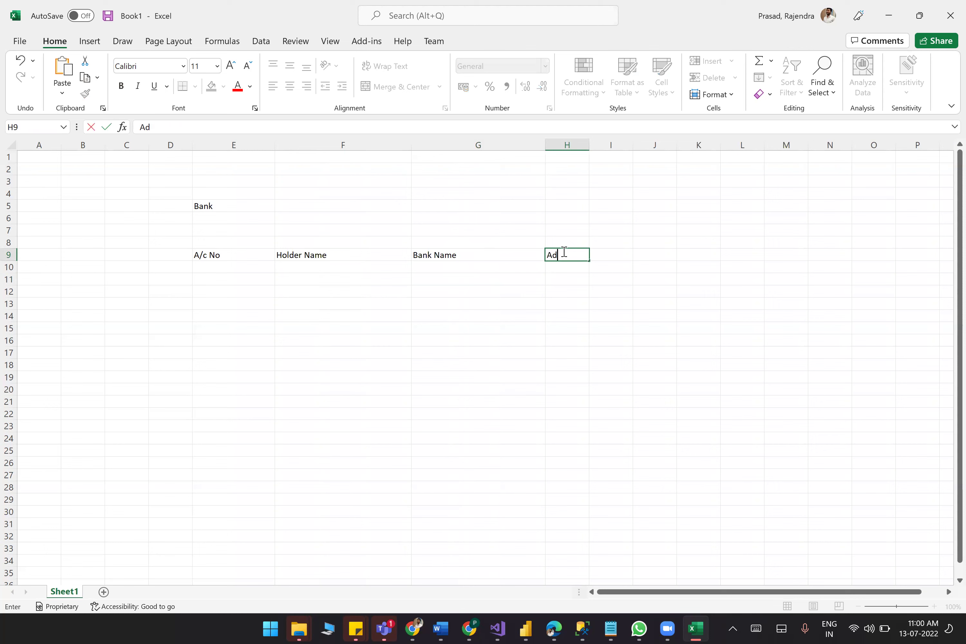
click(624, 254)
drag(590, 146, 719, 147)
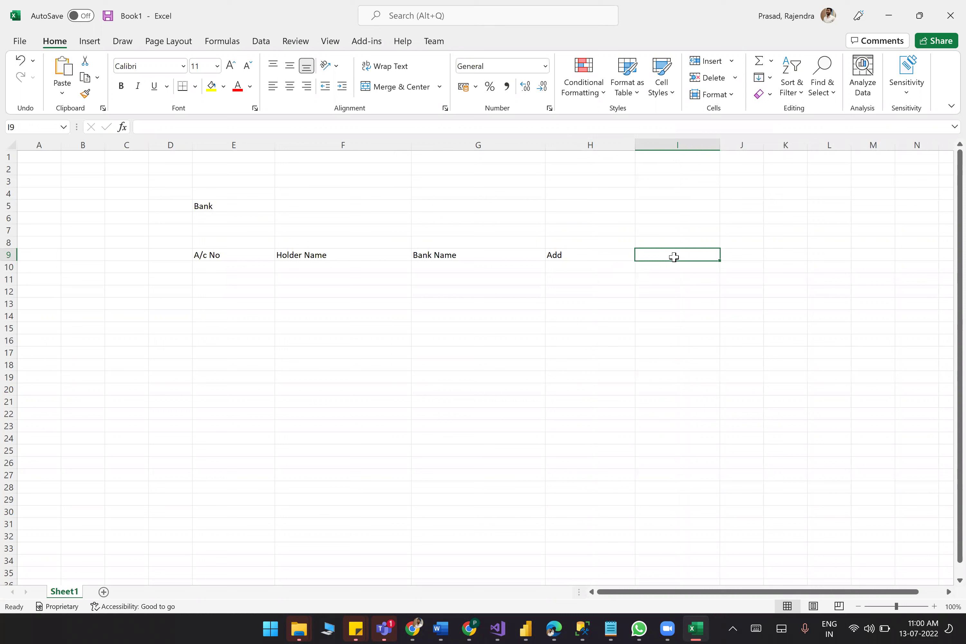
Replace the header in cell H9 with Location.
click(593, 253)
double_click(593, 253)
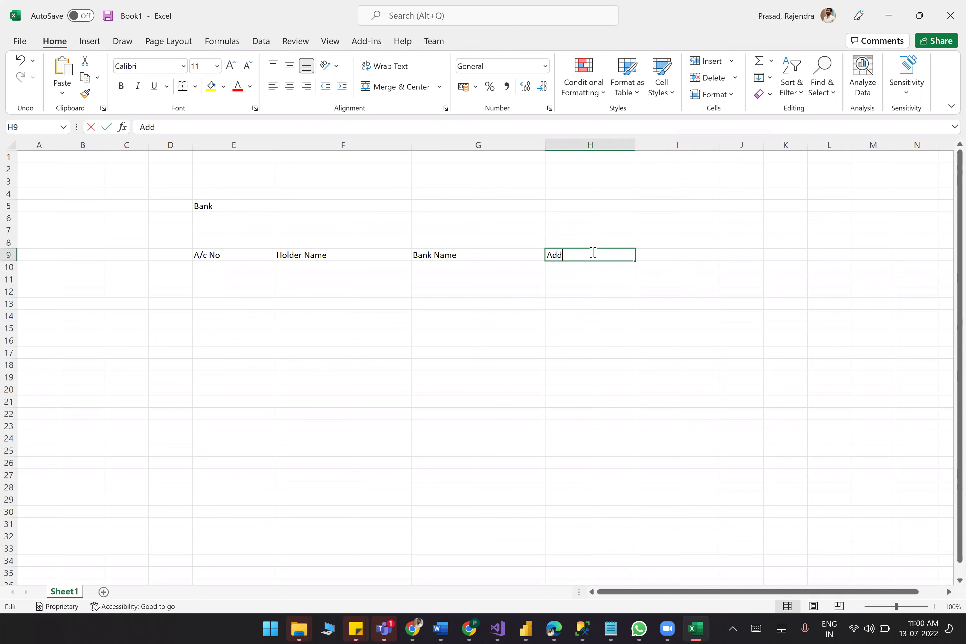
key(BackSpace)
key(BackSpace)
key(BackSpace)
text(Location)
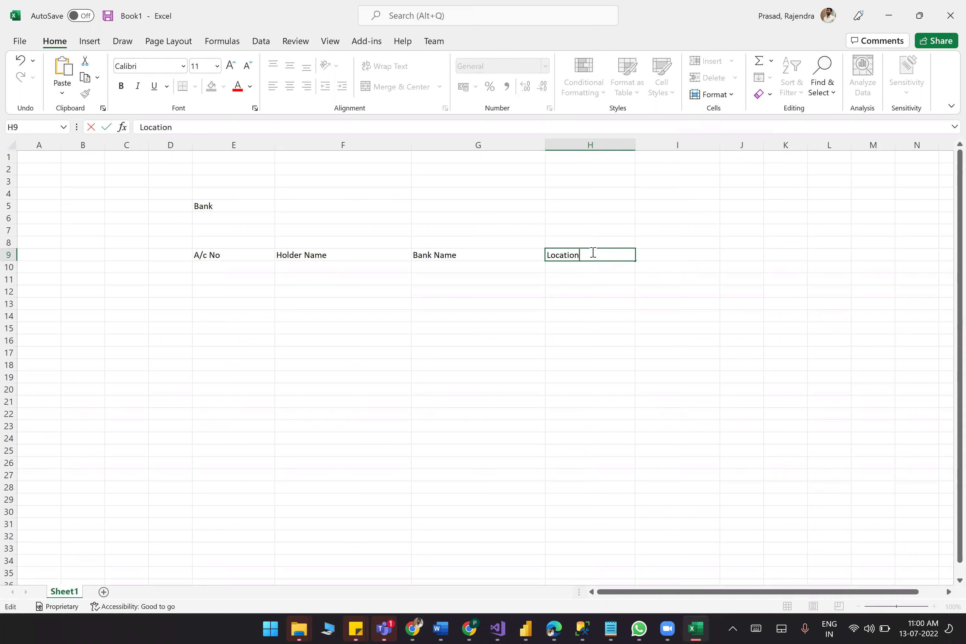
Enter IFSC Code as the last column header in cell I9.
click(681, 253)
text(I)
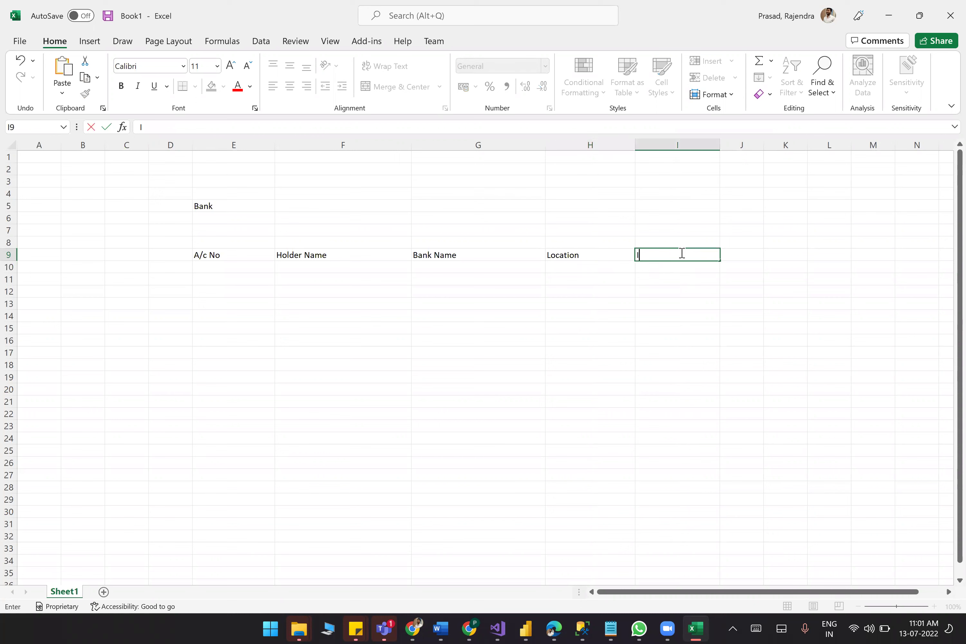
text(FSC Code)
key(ctrl+Return)
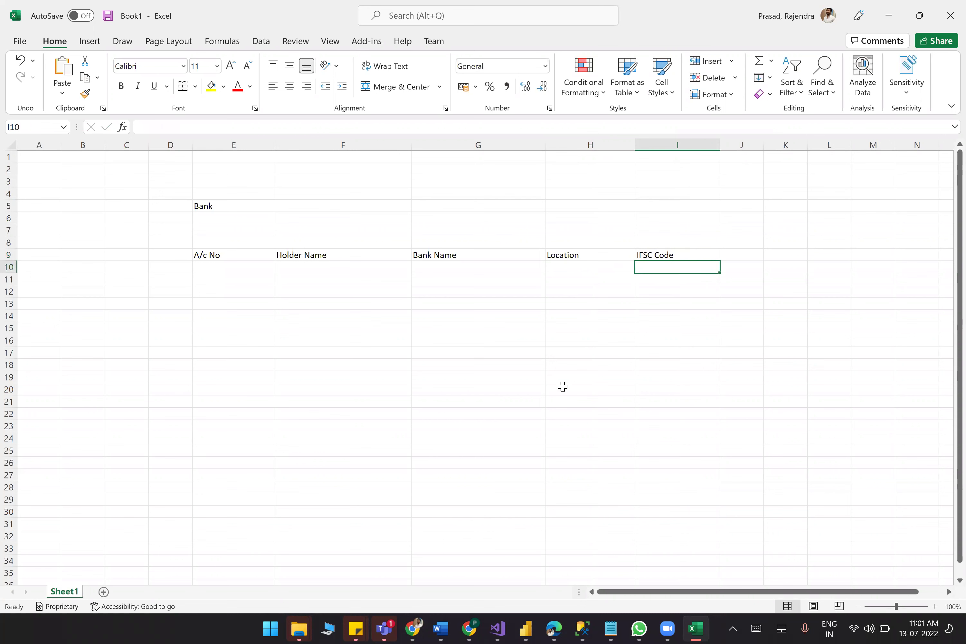
Fill the header row E9:I9 with yellow.
click(576, 378)
drag(201, 254, 666, 257)
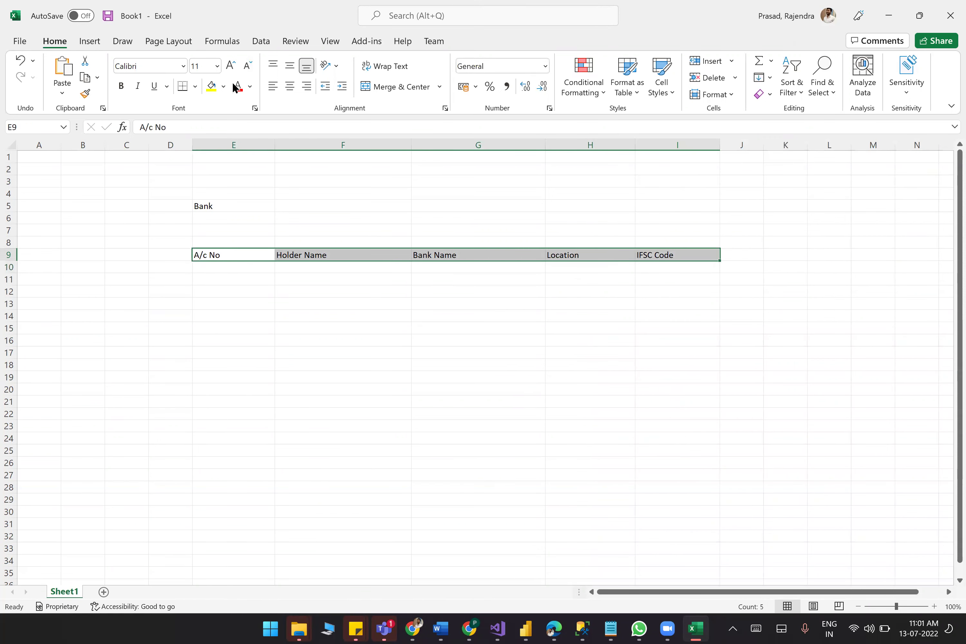
click(211, 90)
click(382, 302)
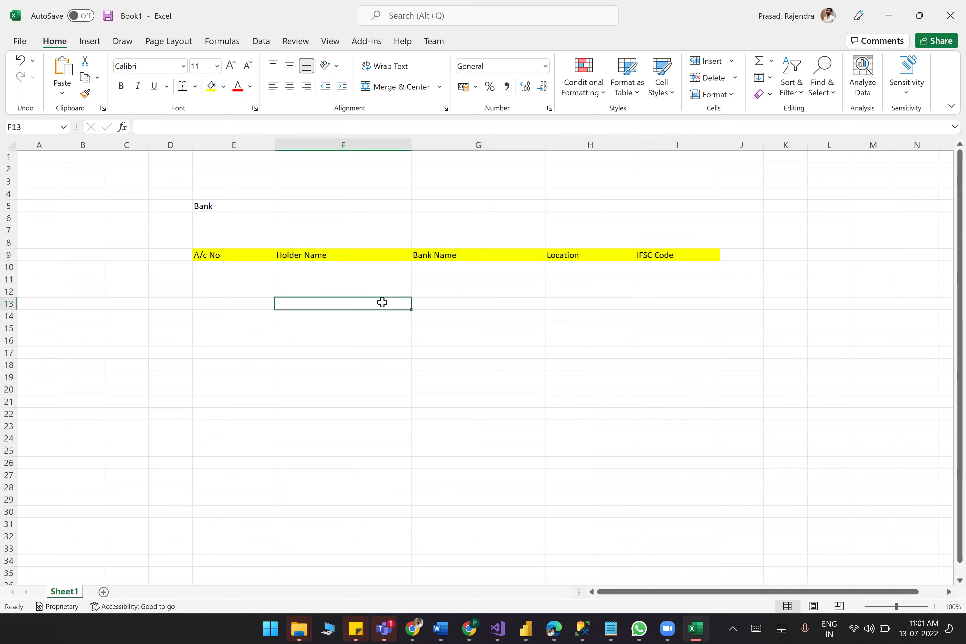
Apply all borders to the range E9:I21 to form the table grid.
drag(201, 255, 690, 402)
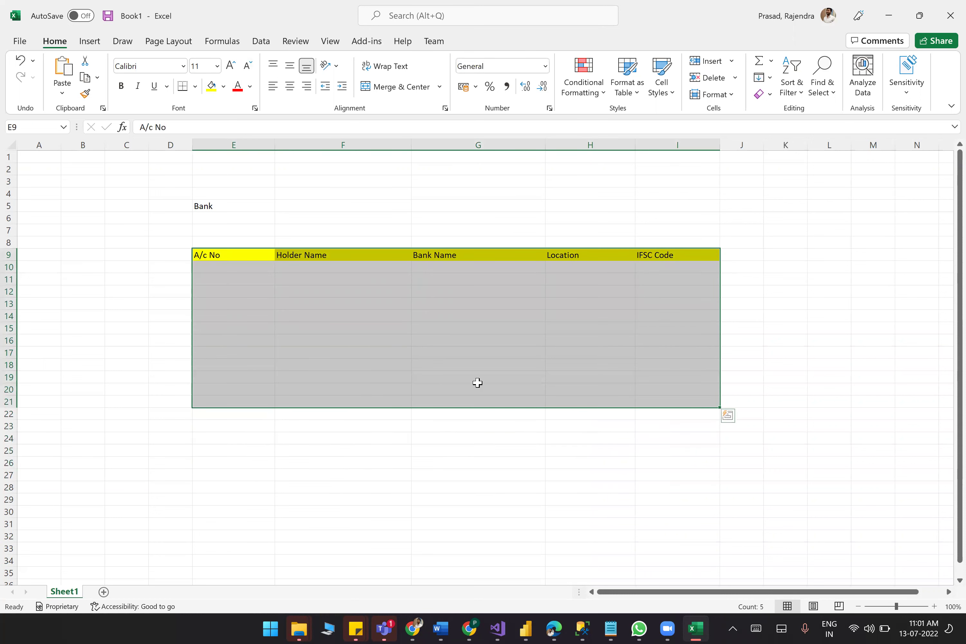
click(194, 87)
click(209, 219)
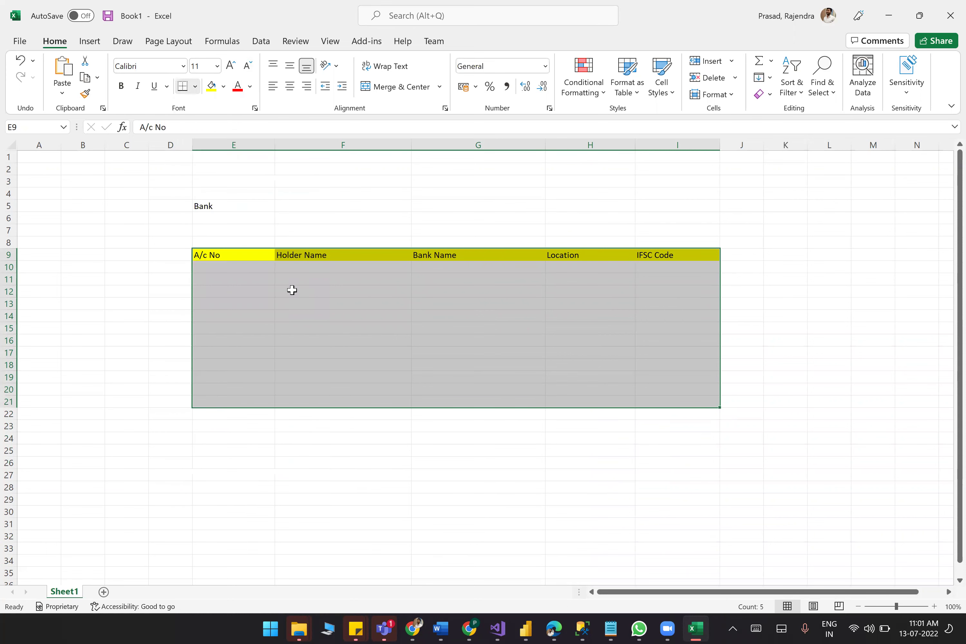
click(289, 315)
Enter the account number and the account holder's name in the first record, cells E10 and F10.
click(218, 266)
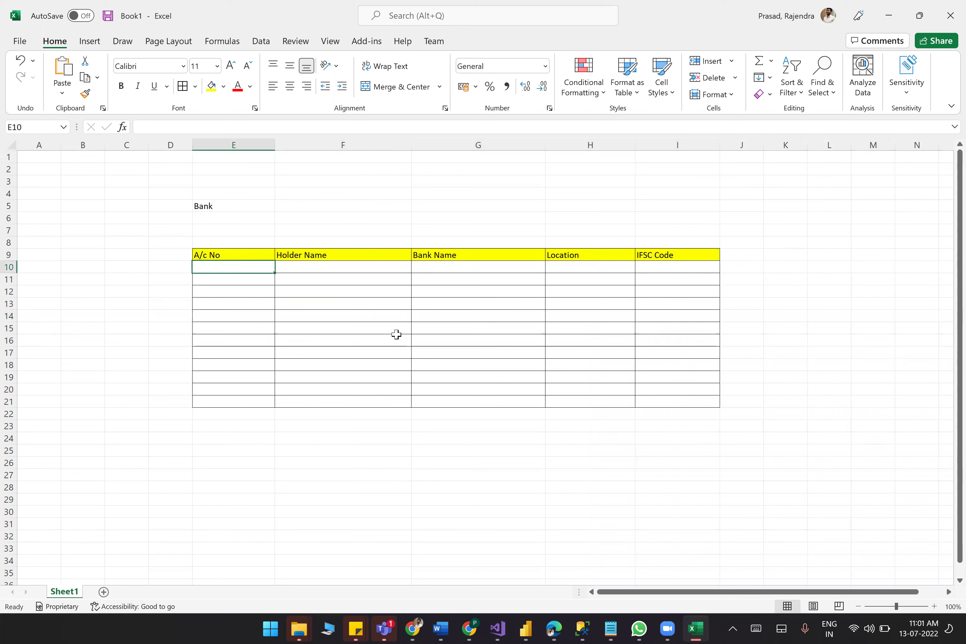
text(123456)
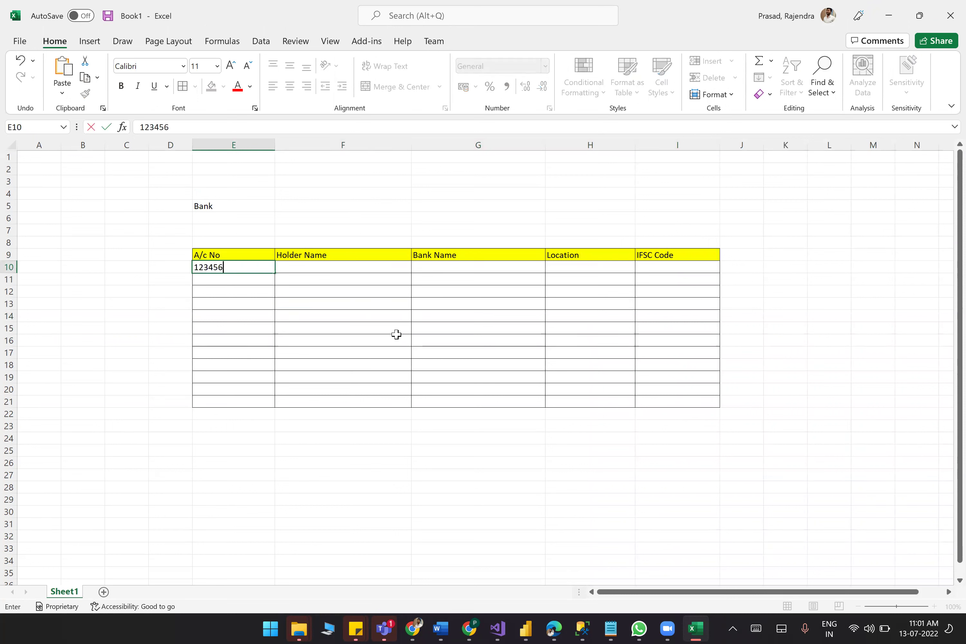
click(362, 268)
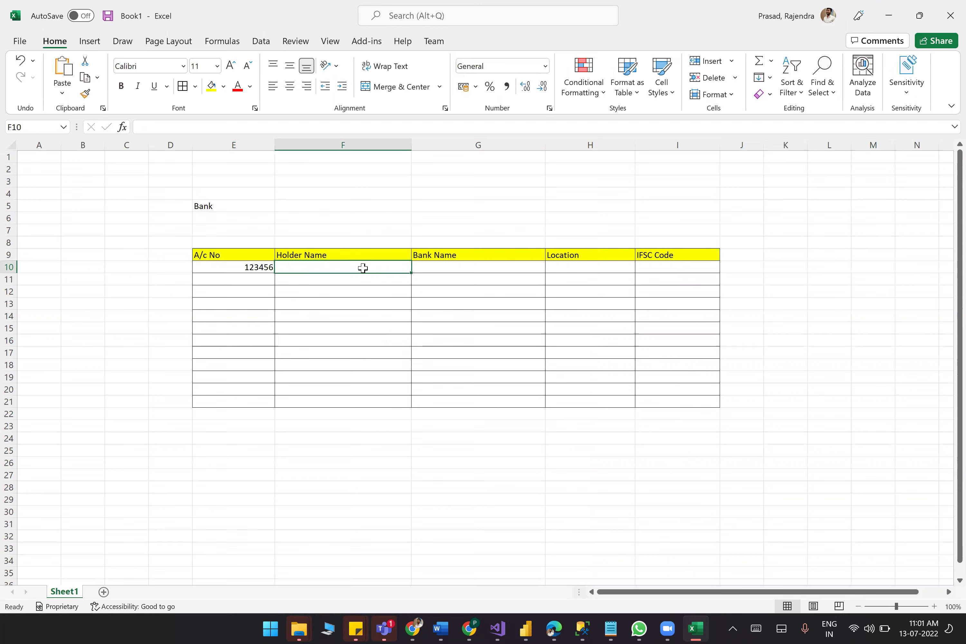
text(Raj)
key(Tab)
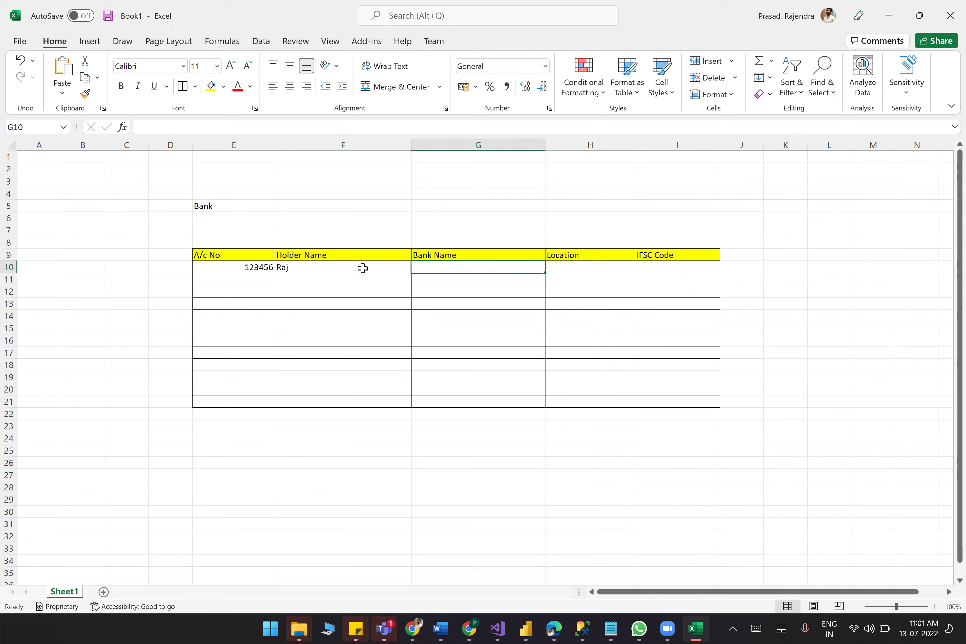
Complete the first record with bank name HDFC, location Bangalore and IFSC code XXXXXX in cells G10 to I10.
text(HDFC)
key(Tab)
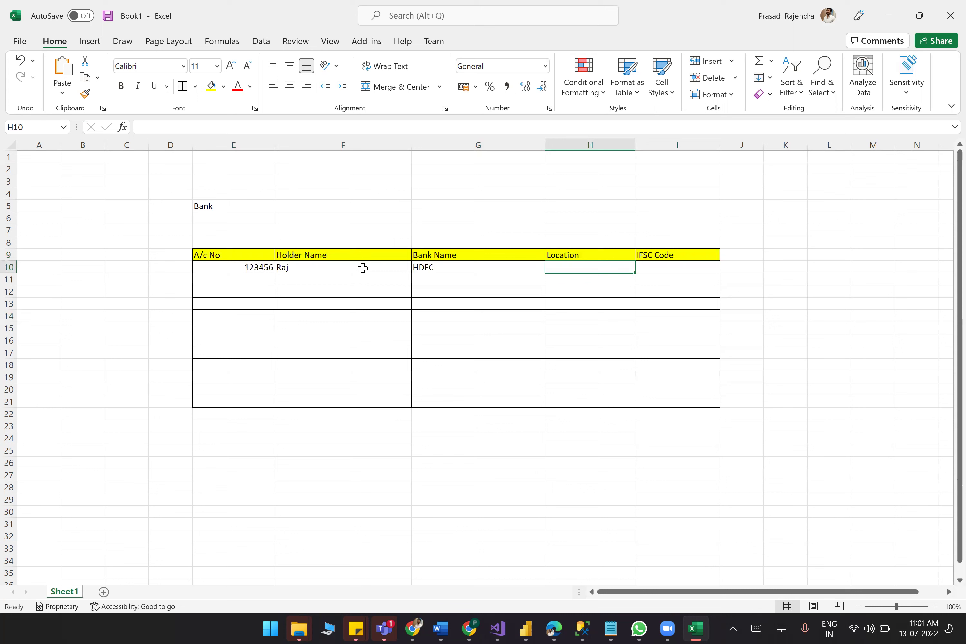
text(Bangal)
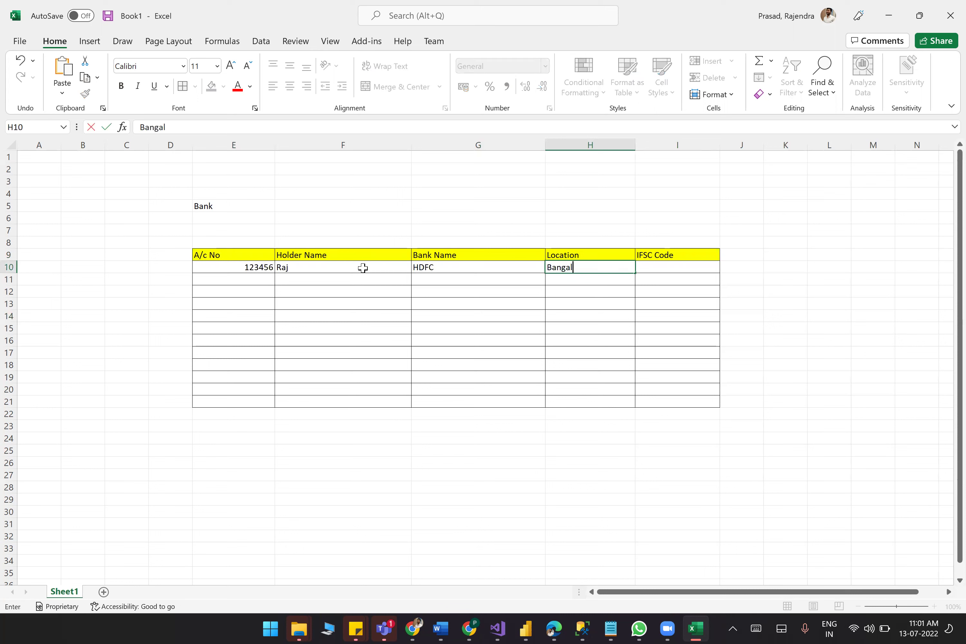
text(ore)
key(Tab)
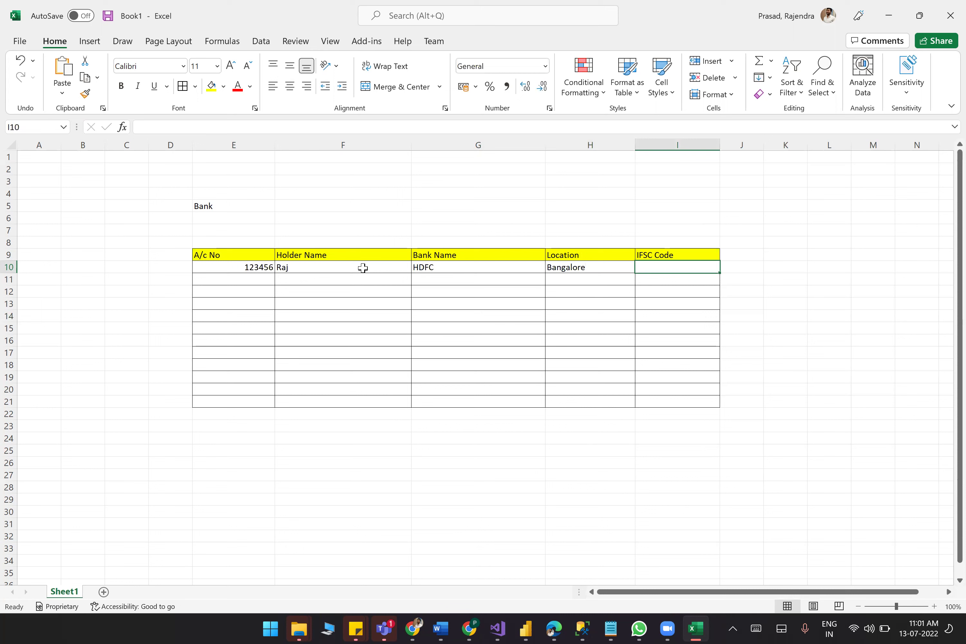
text(XXXXXX)
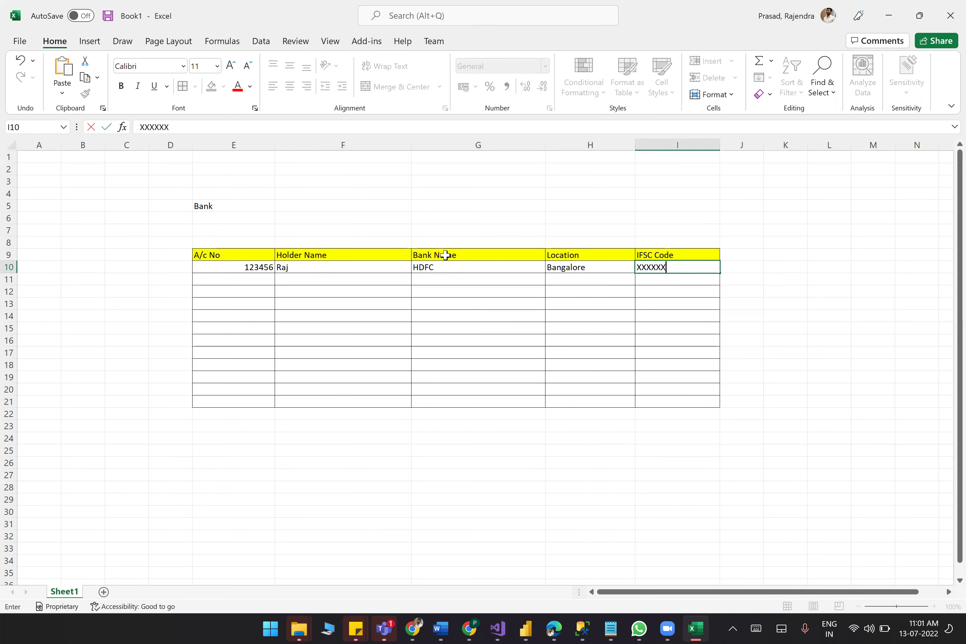
click(548, 401)
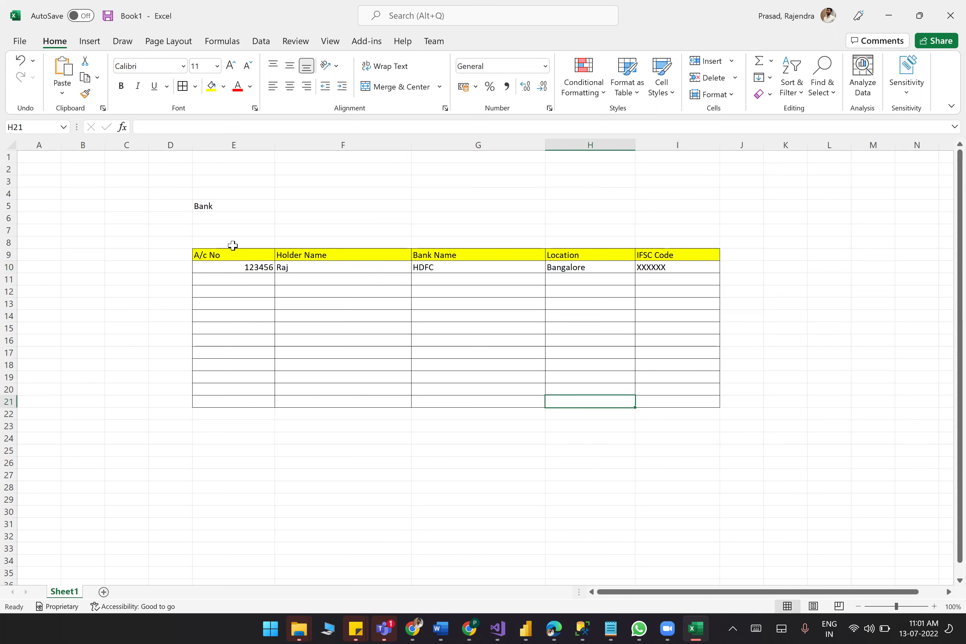
Set the row height of the table rows 9 to 21 to 22.
drag(212, 251, 683, 401)
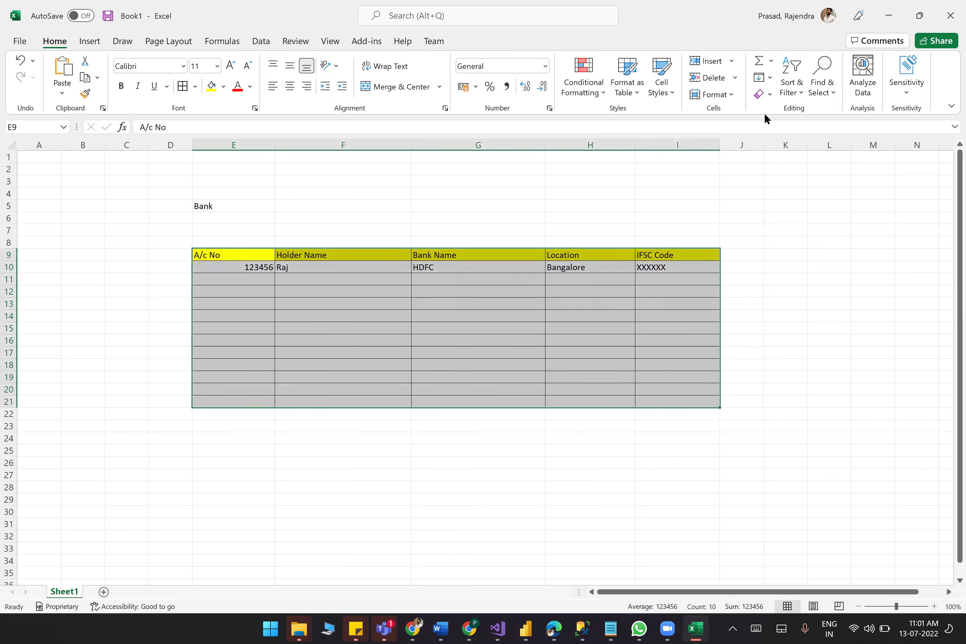
click(732, 92)
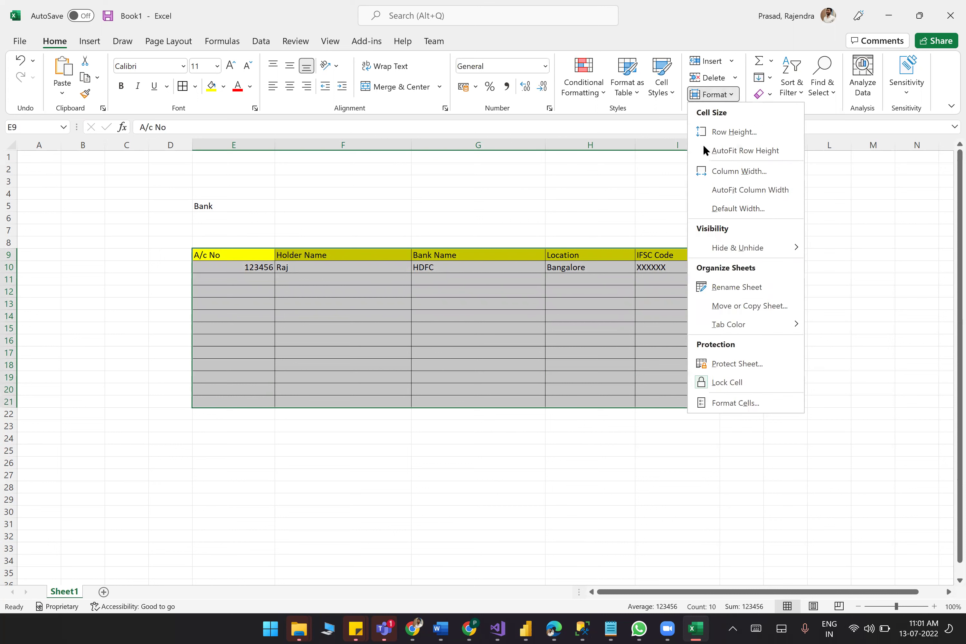
click(724, 133)
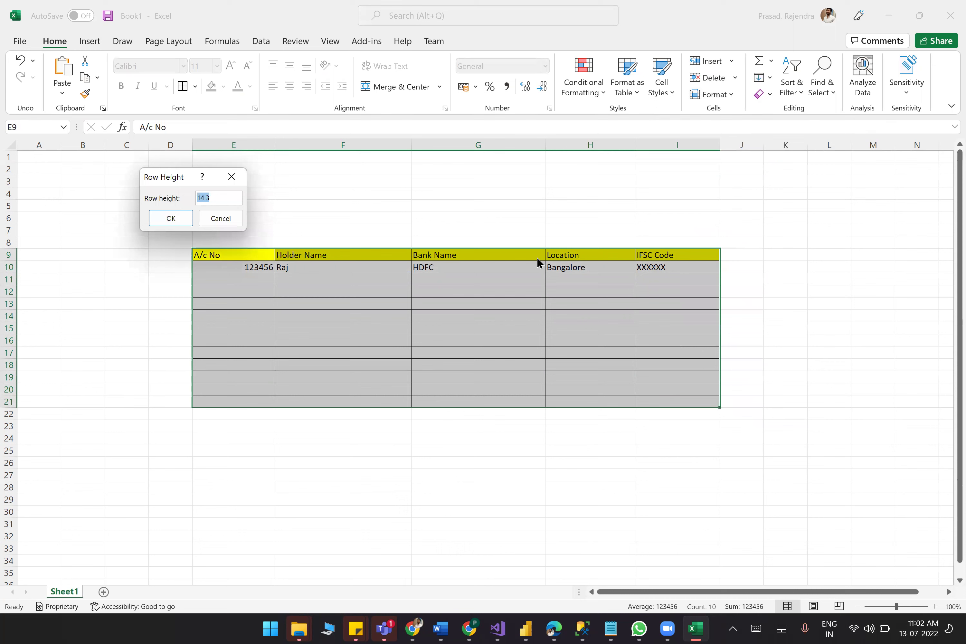
text(22)
key(Return)
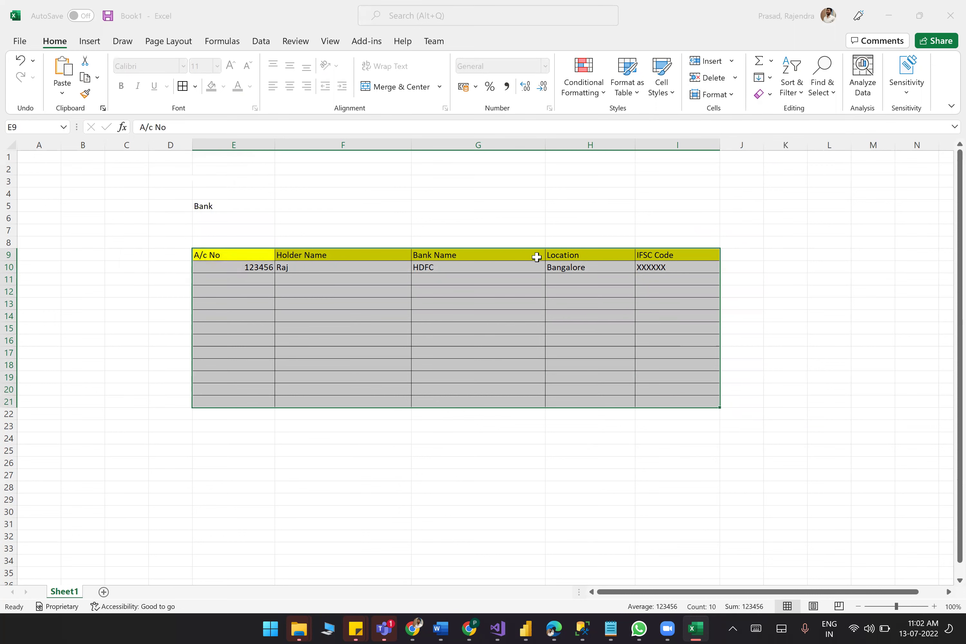
click(484, 364)
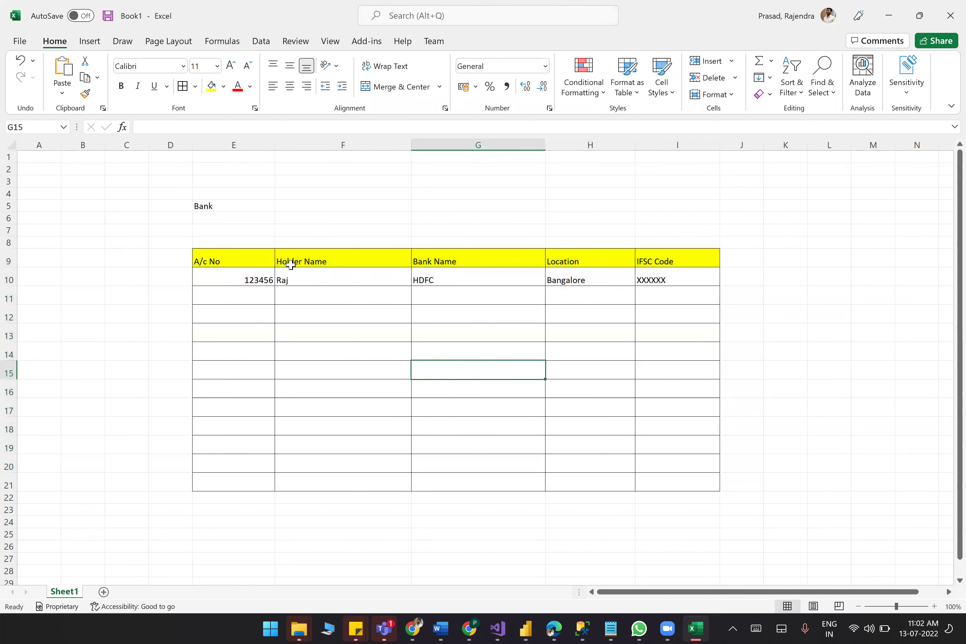
Centre the Holder Name column horizontally across cells F9 to F21.
click(313, 275)
click(334, 262)
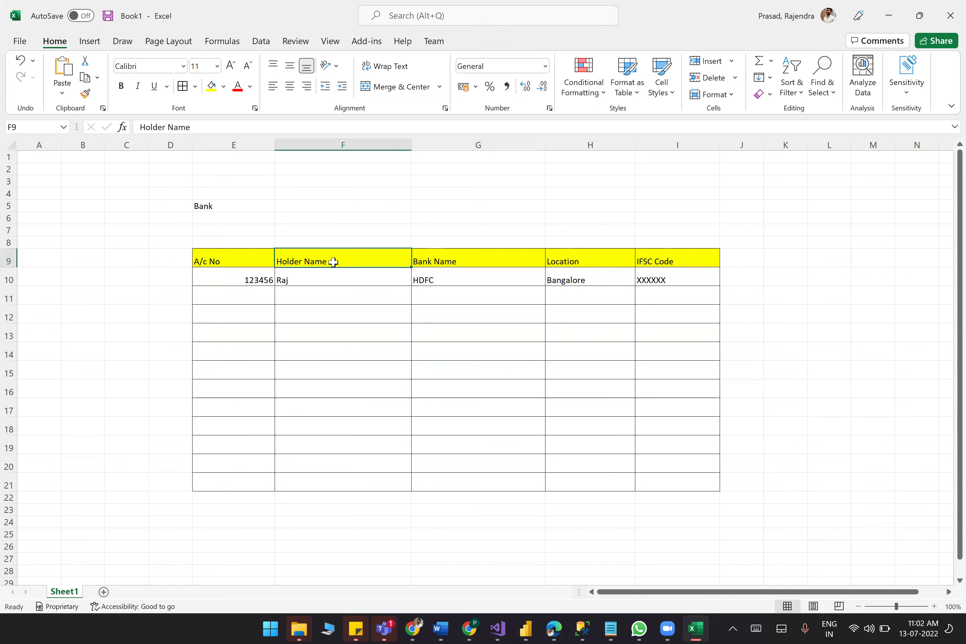
key(ctrl+shift+Down)
key(ctrl+shift+Down)
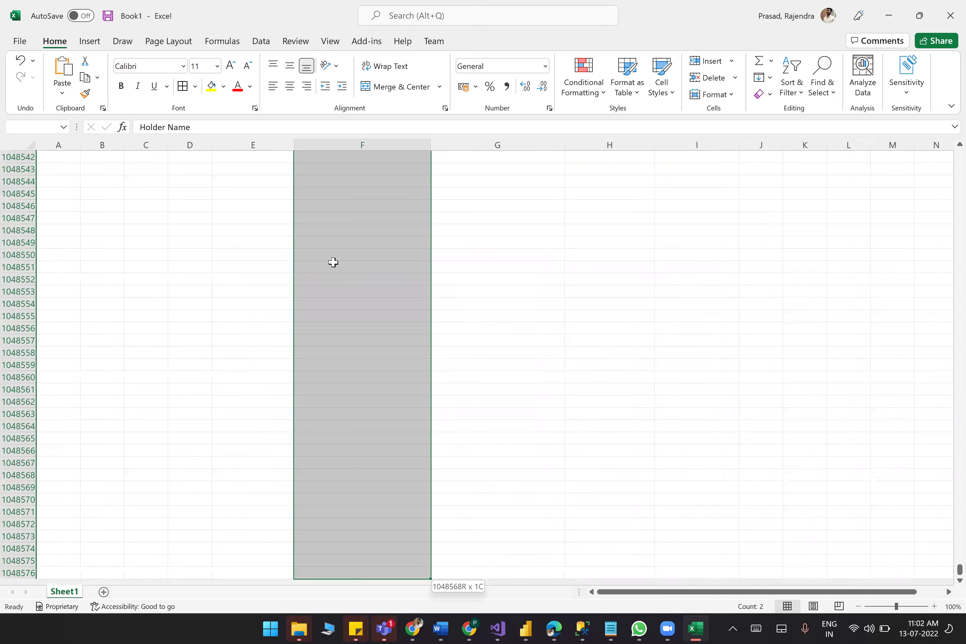
key(ctrl+shift+Up)
key(ctrl+shift+Up)
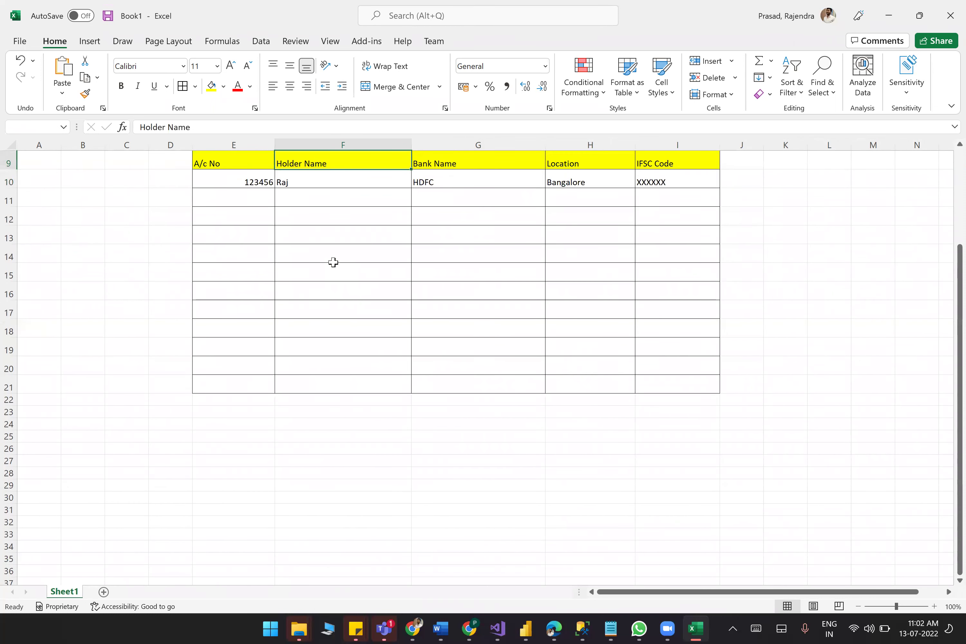
shift+click(326, 379)
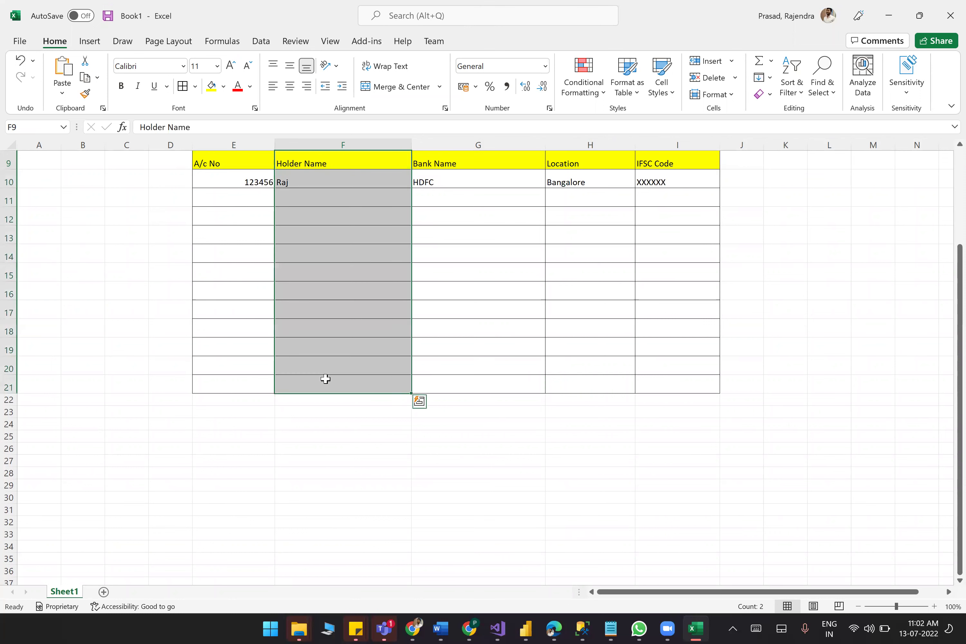
click(290, 85)
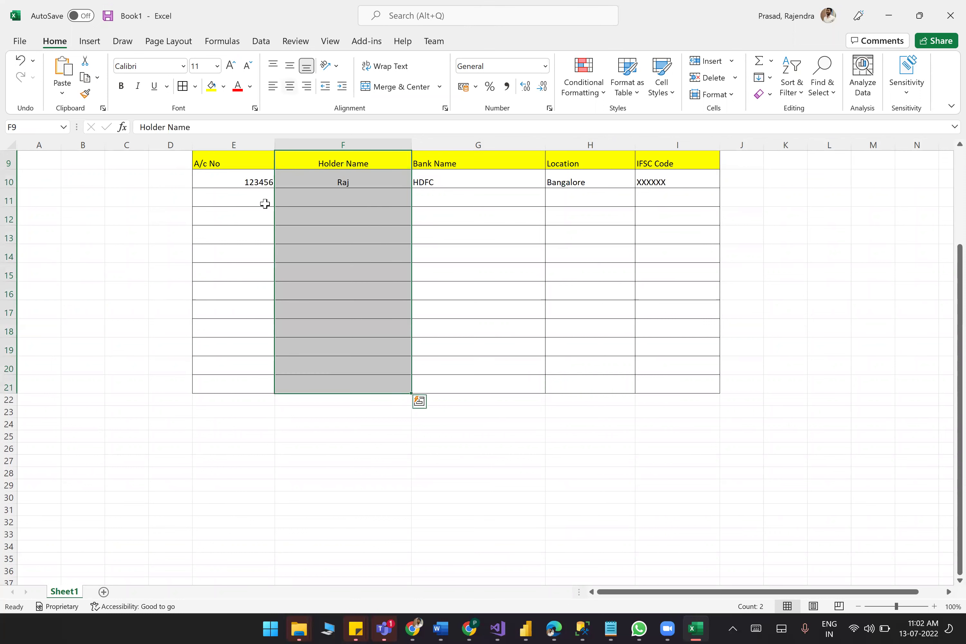
Centre the A/c No column horizontally across cells E9 to E21.
click(229, 161)
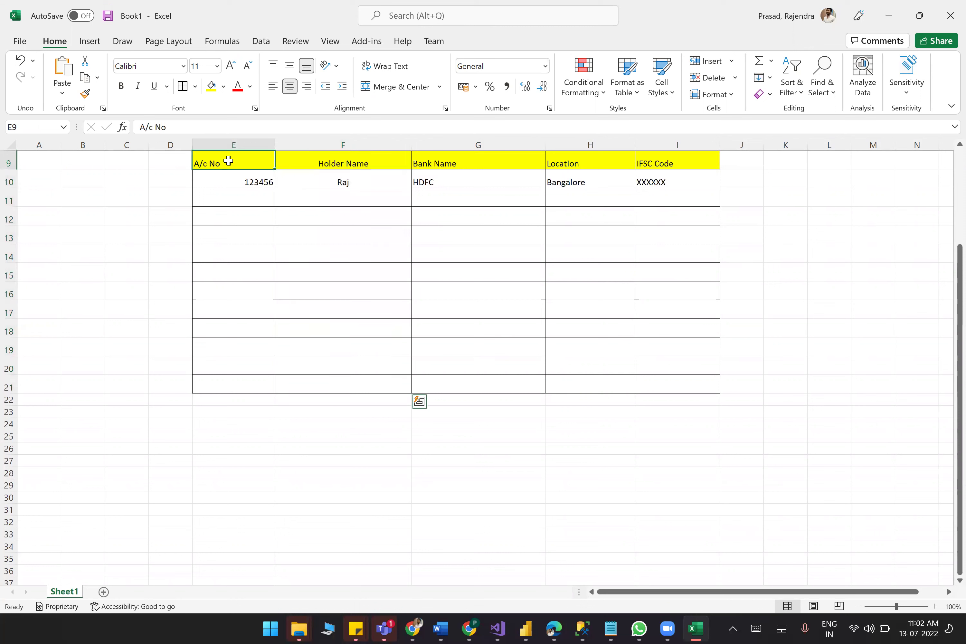
shift+click(226, 383)
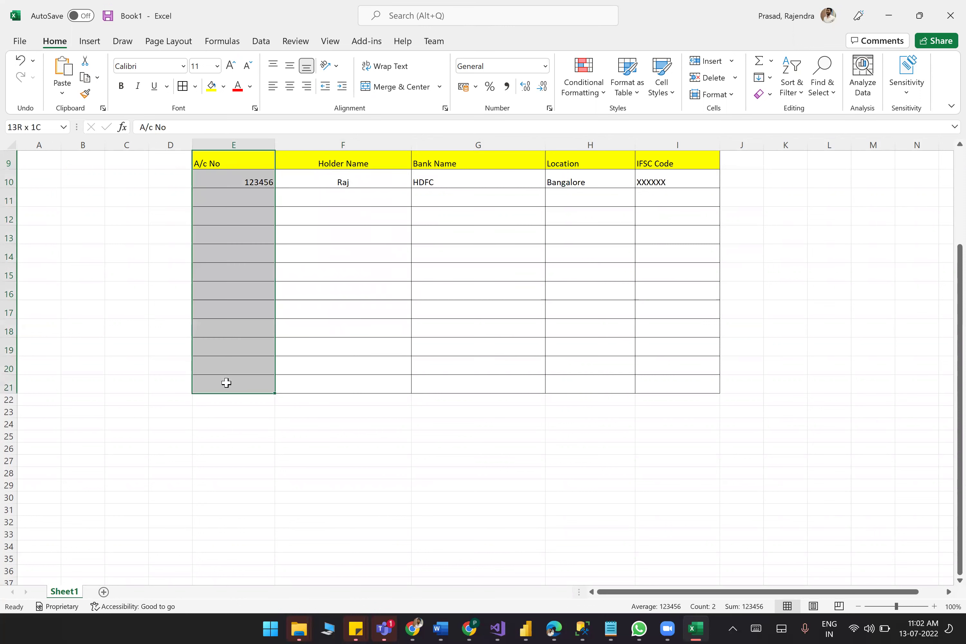
click(290, 86)
click(332, 296)
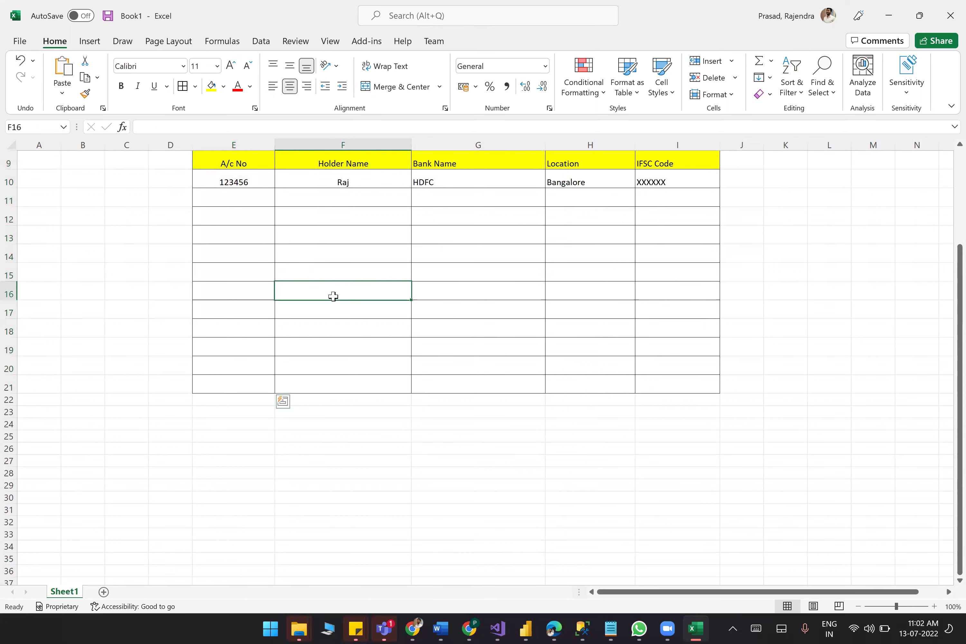
Centre the Bank Name column G9:G21 and the Location column H9:H21 horizontally.
click(474, 160)
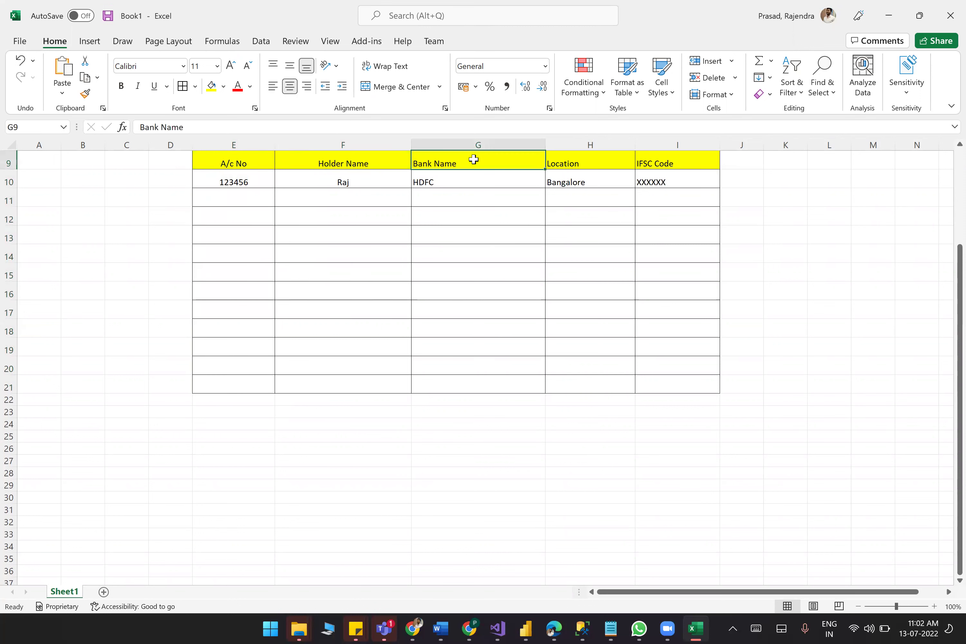
shift+click(492, 383)
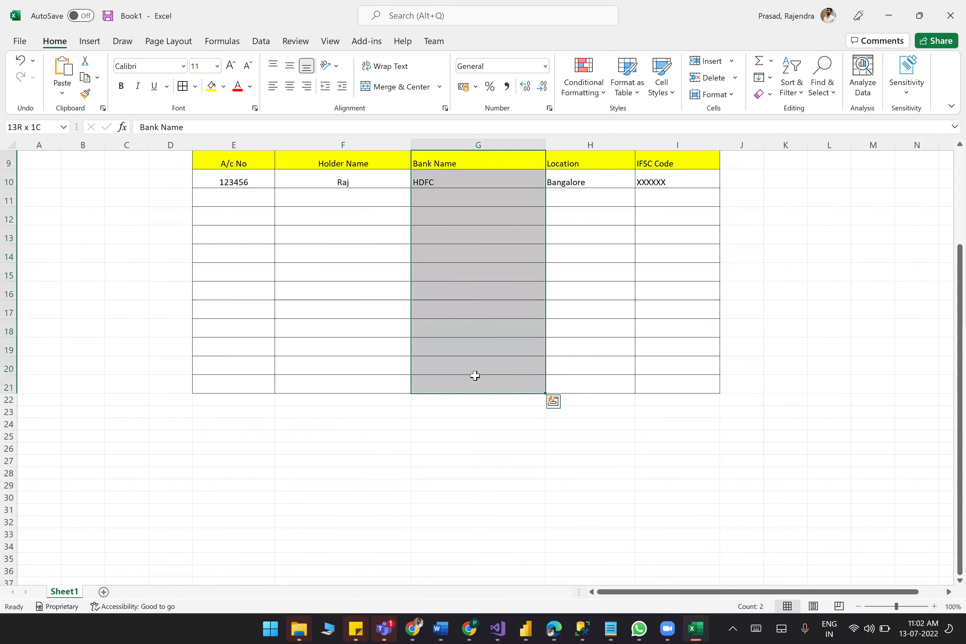
click(285, 86)
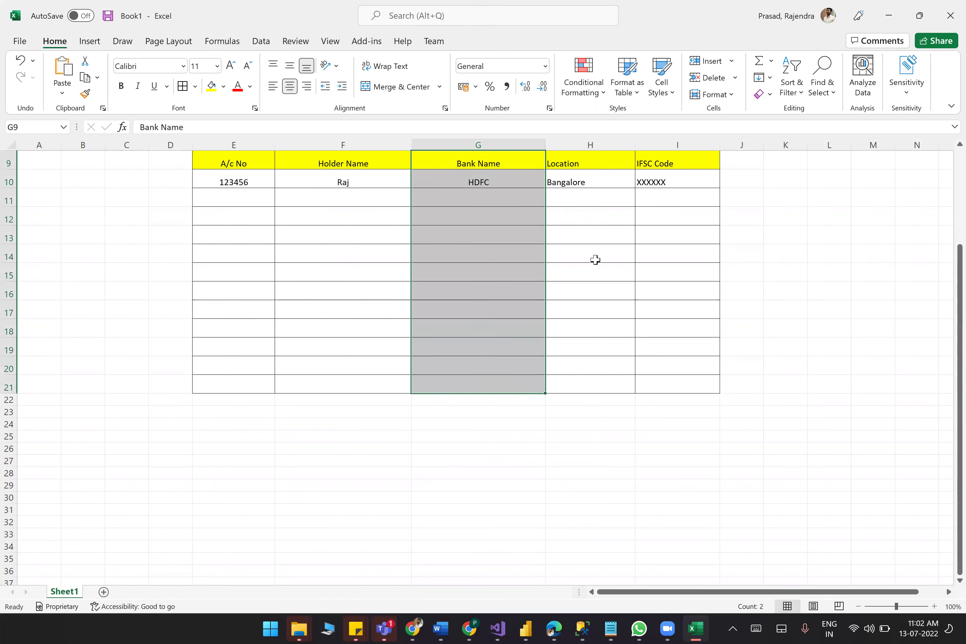
click(586, 162)
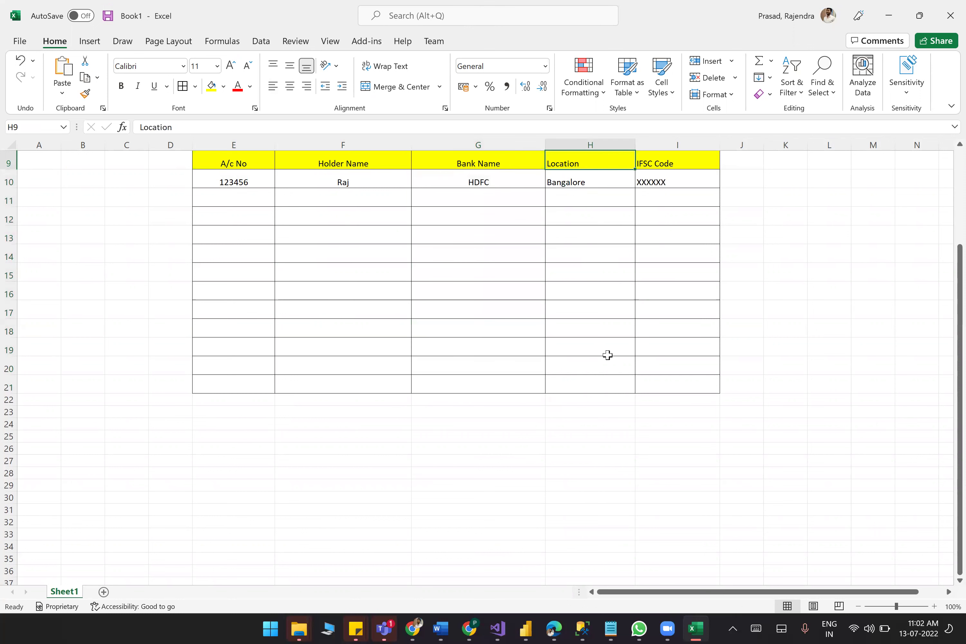
shift+click(589, 387)
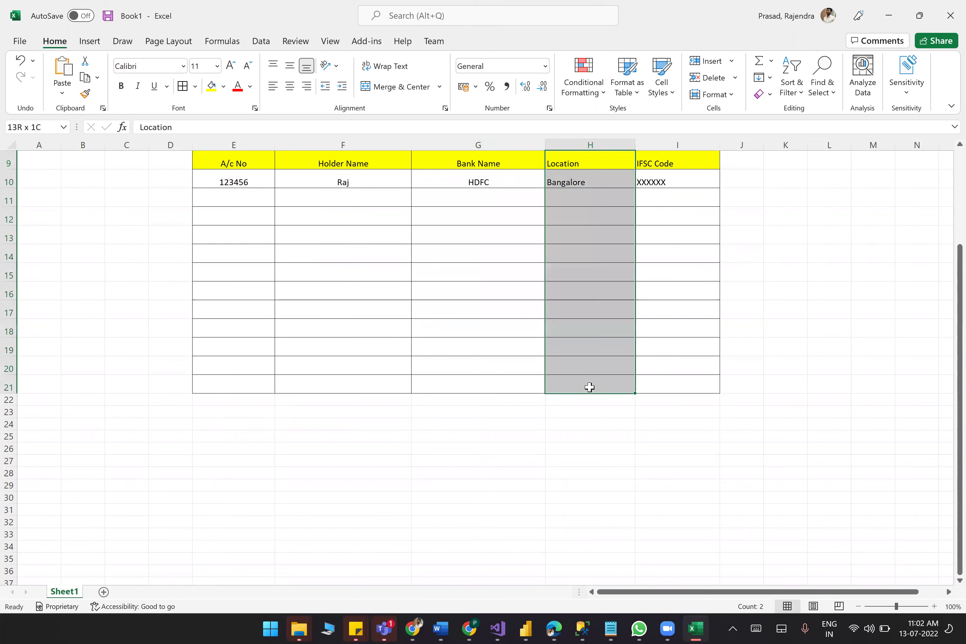
click(290, 86)
Centre the IFSC Code column I9:I21 horizontally, declining to turn on Sticky Keys.
click(690, 158)
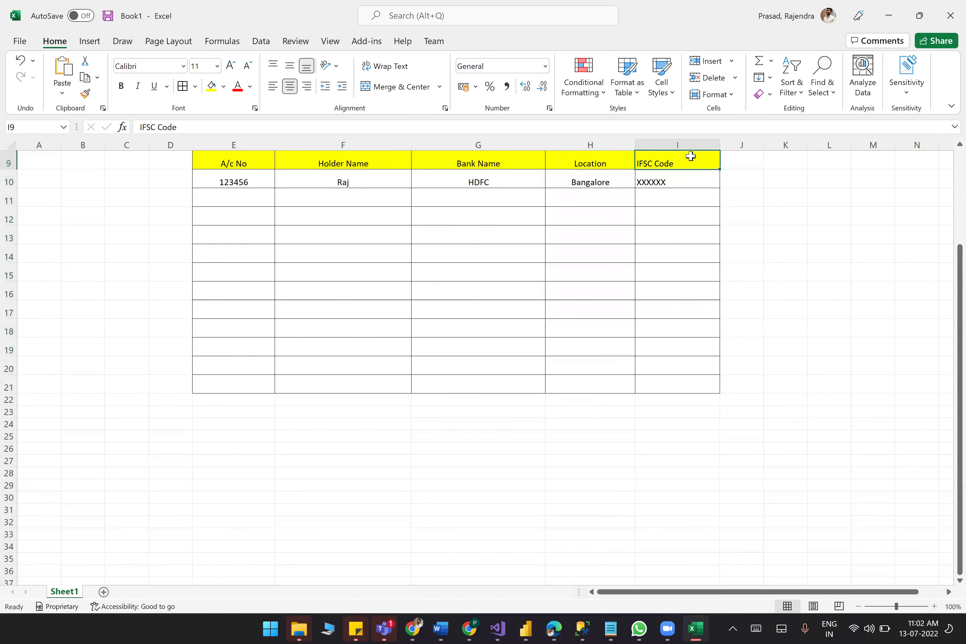
shift+click(684, 384)
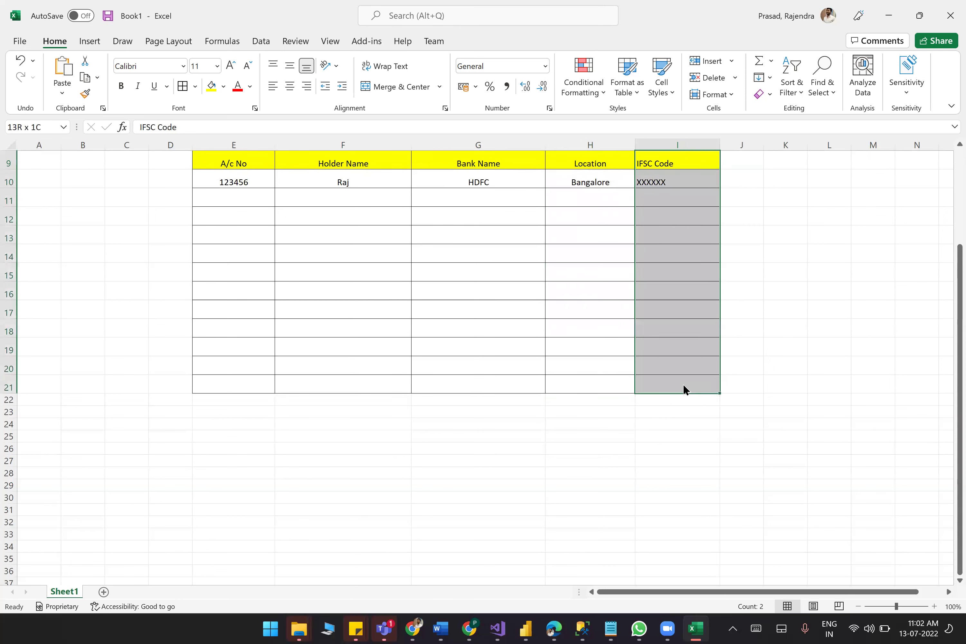
key(shift)
key(shift)
key(shift)
key(shift)
key(shift)
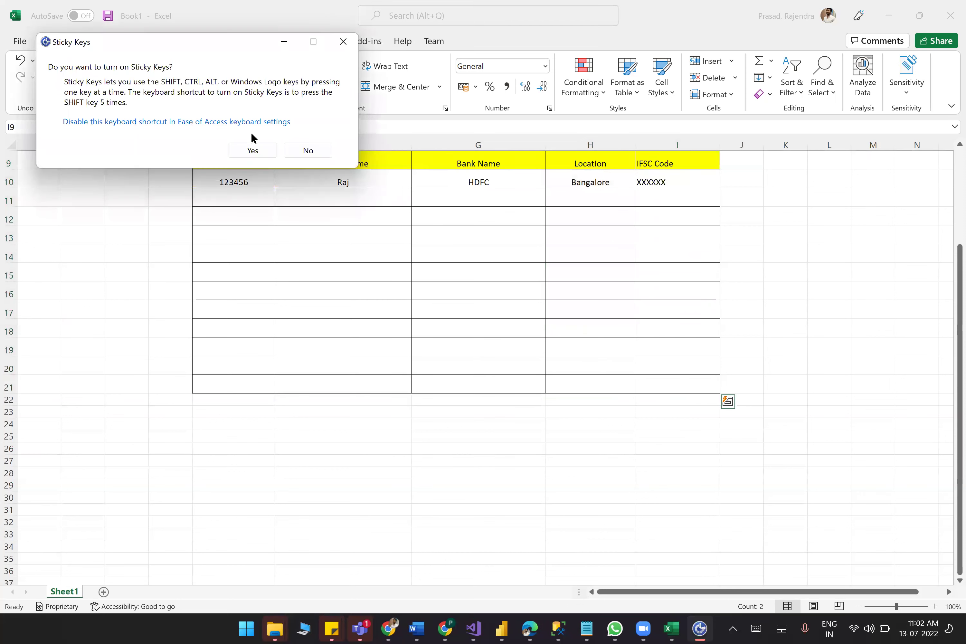
click(316, 149)
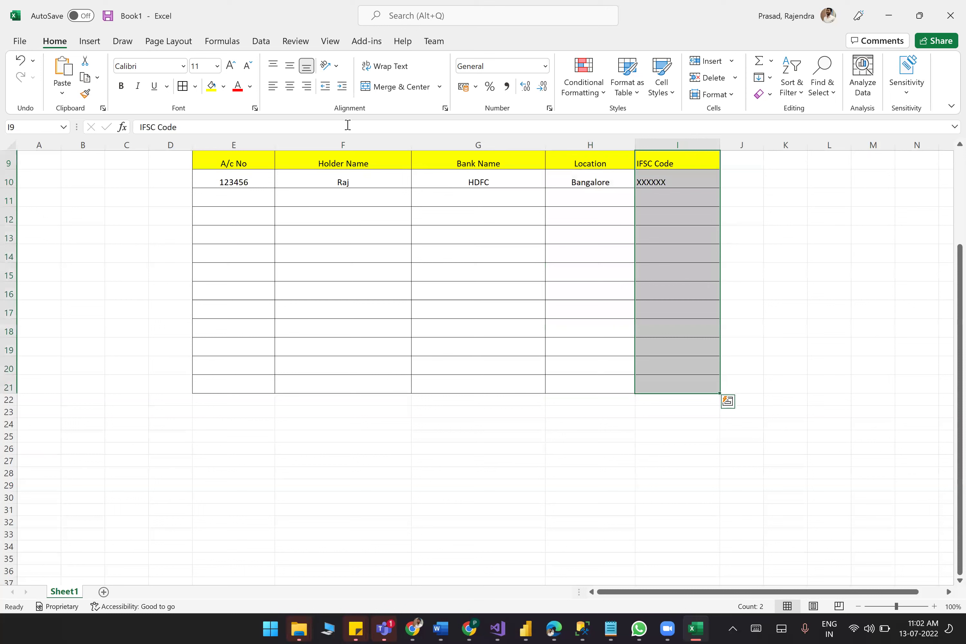
click(292, 85)
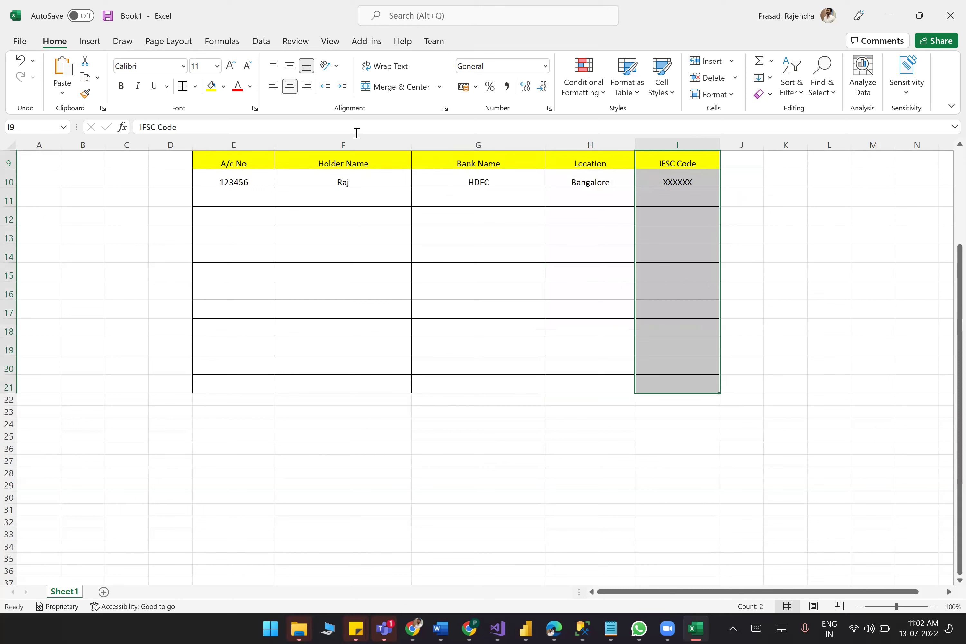
click(362, 262)
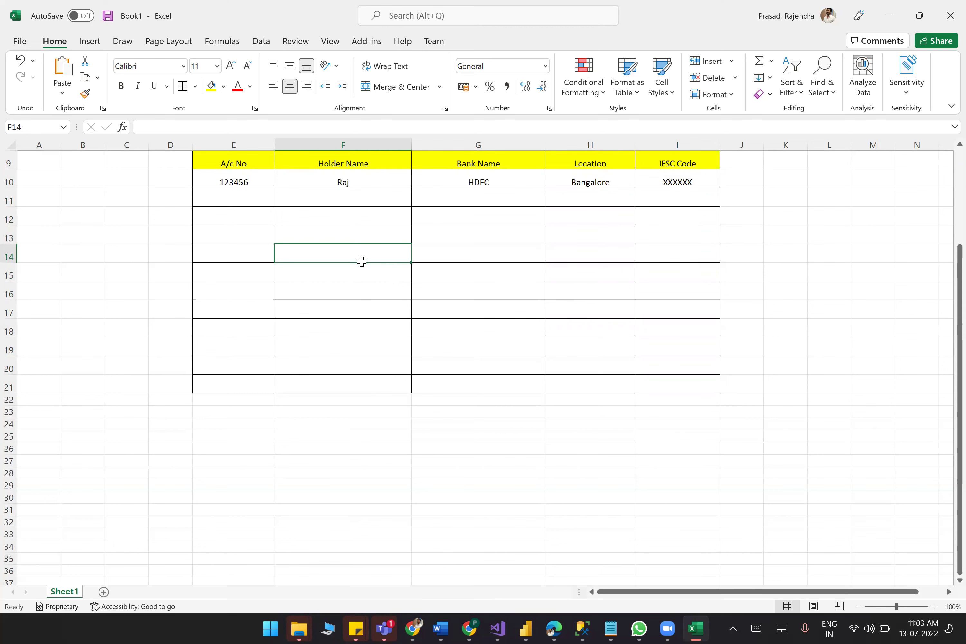
Enter the account number and the account holder's name in the second record, cells E11 and F11.
scroll(361, 262, up, 3)
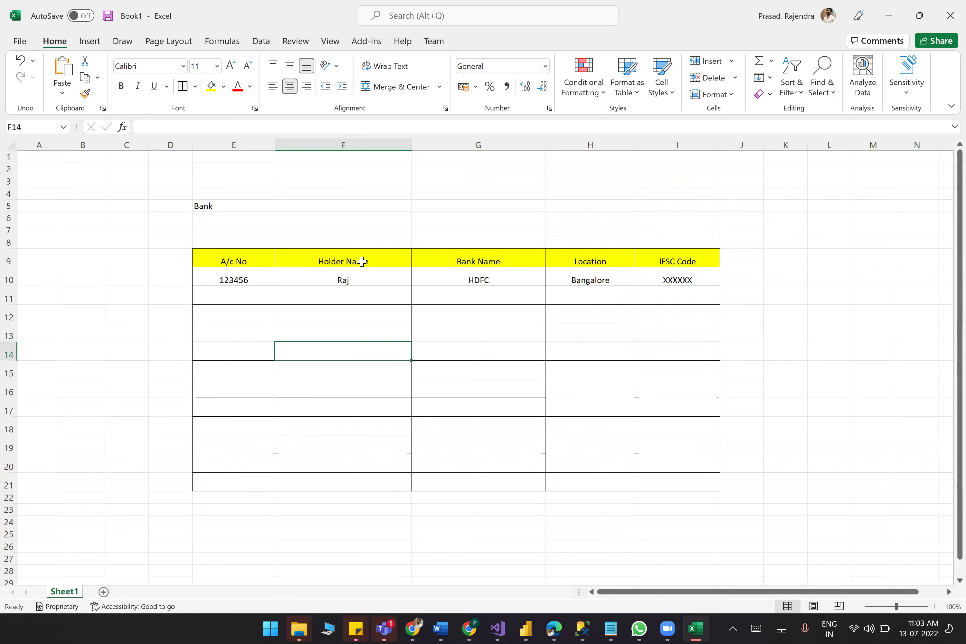
click(244, 296)
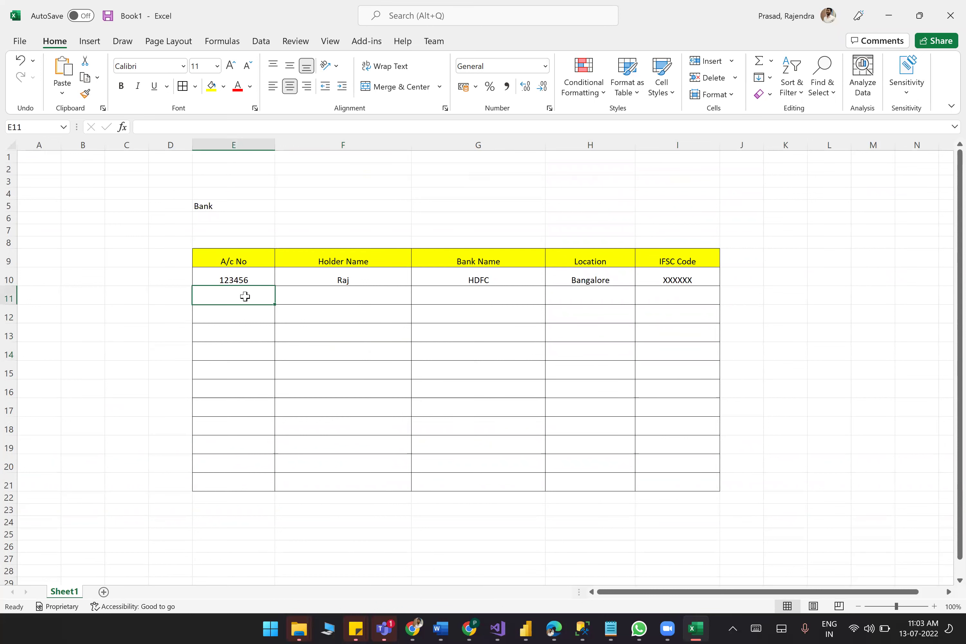
text(23455)
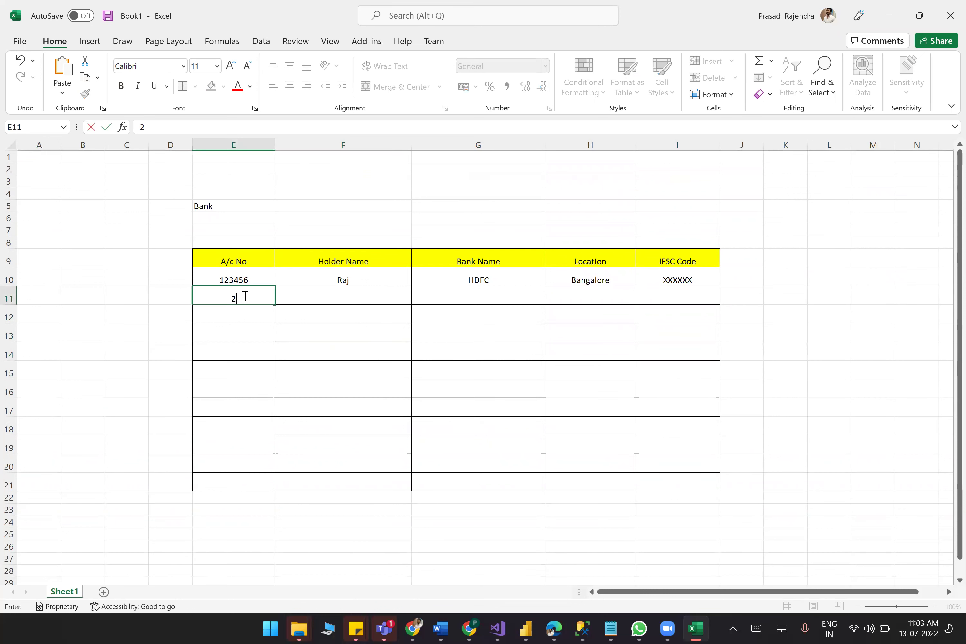
click(319, 298)
text(Vinod)
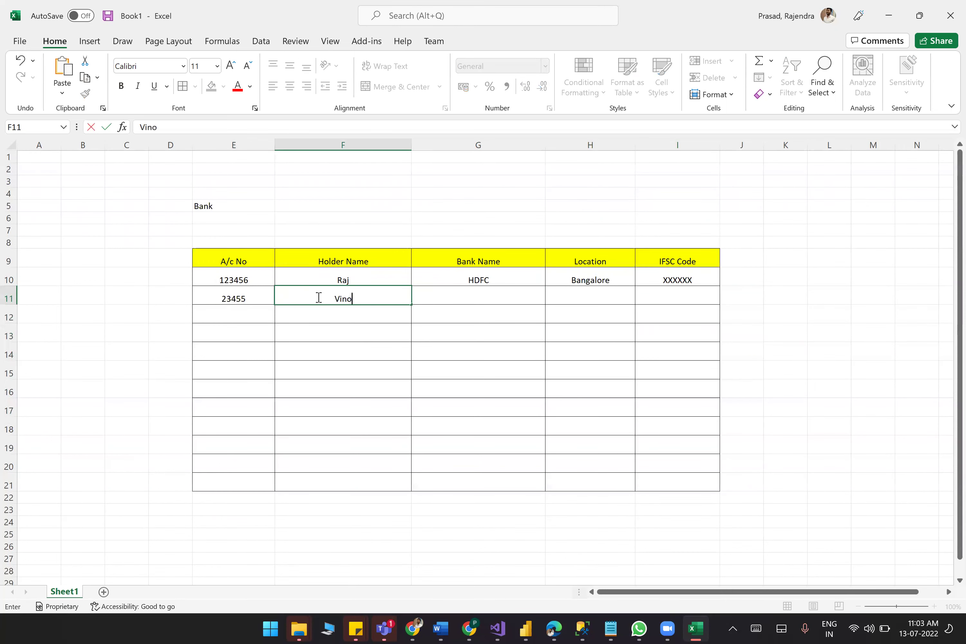
Complete the second record with bank name HDFC, location AP and IFSC code XXXXXX in cells G11 to I11.
click(463, 297)
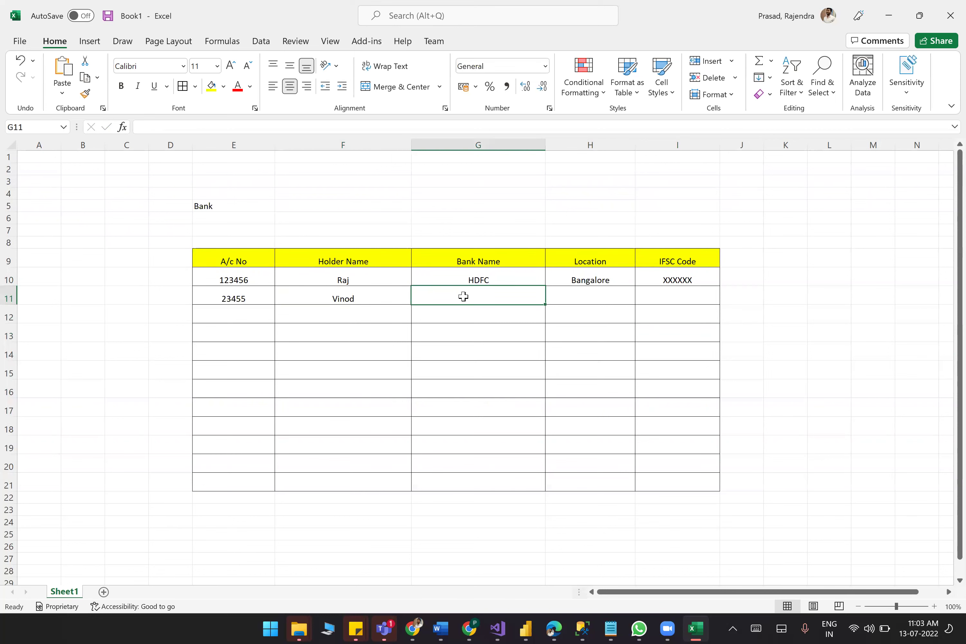
text(HDFC)
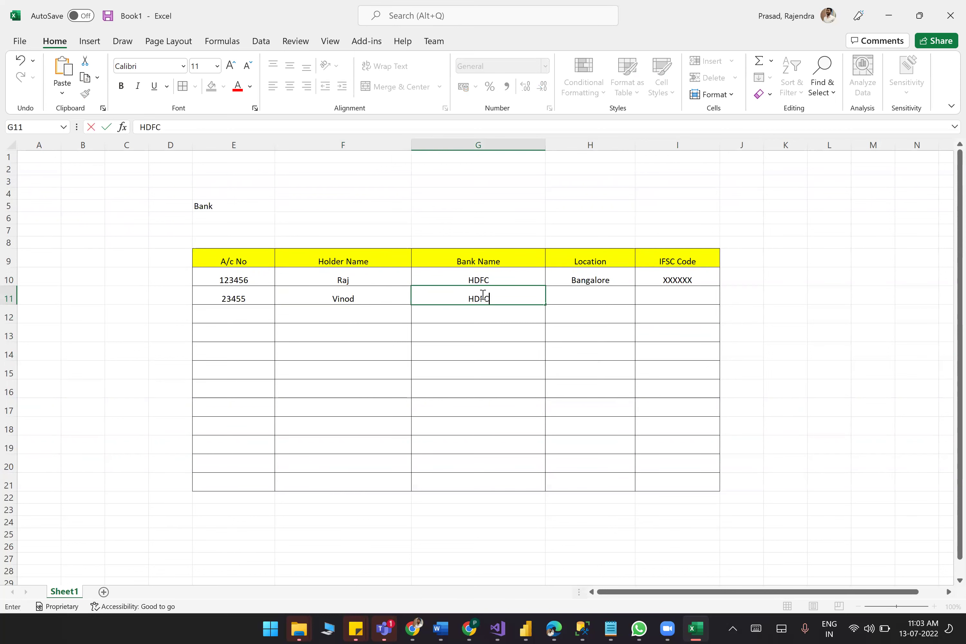
click(581, 300)
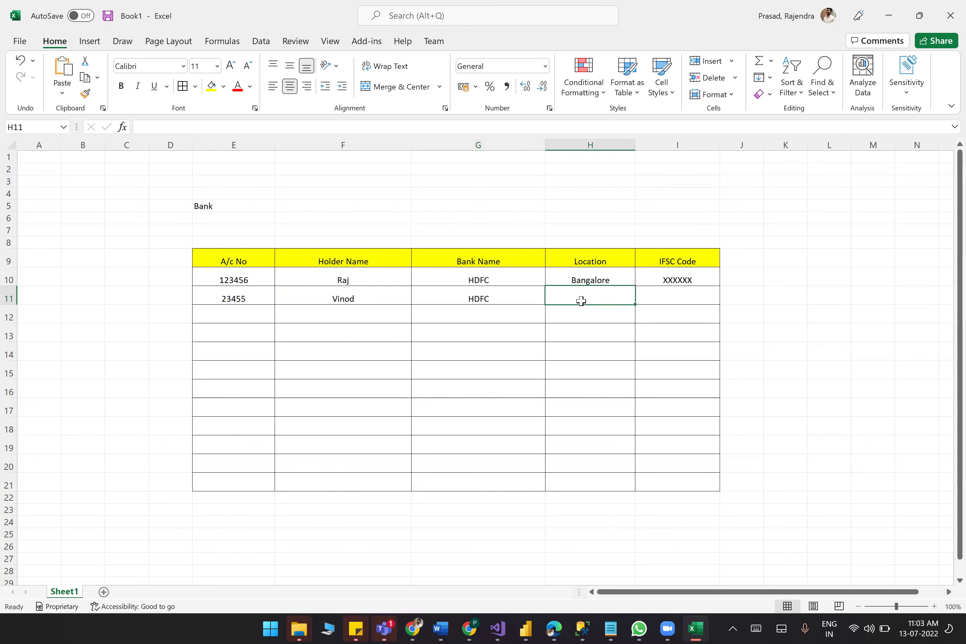
text(AP)
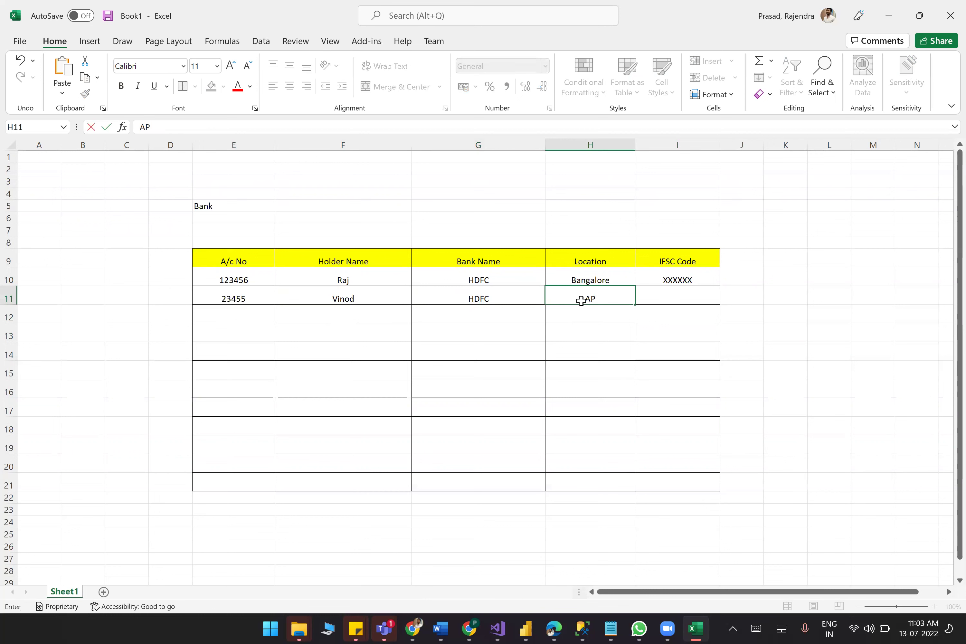
key(Tab)
text(xxxx)
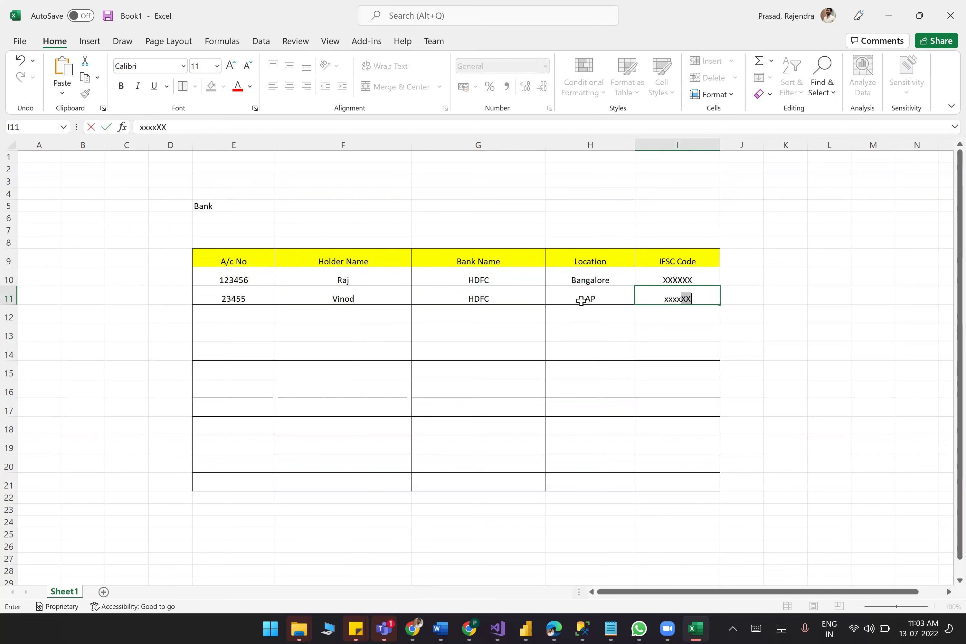
Enter the account numbers for the third and fourth records in cells E12 and E13.
click(239, 317)
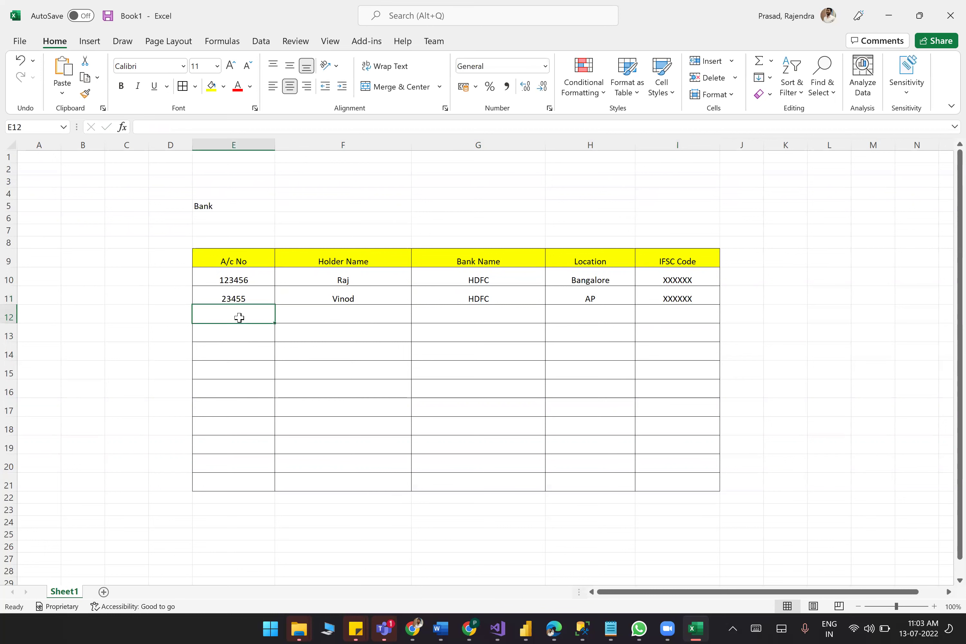
text(2785436)
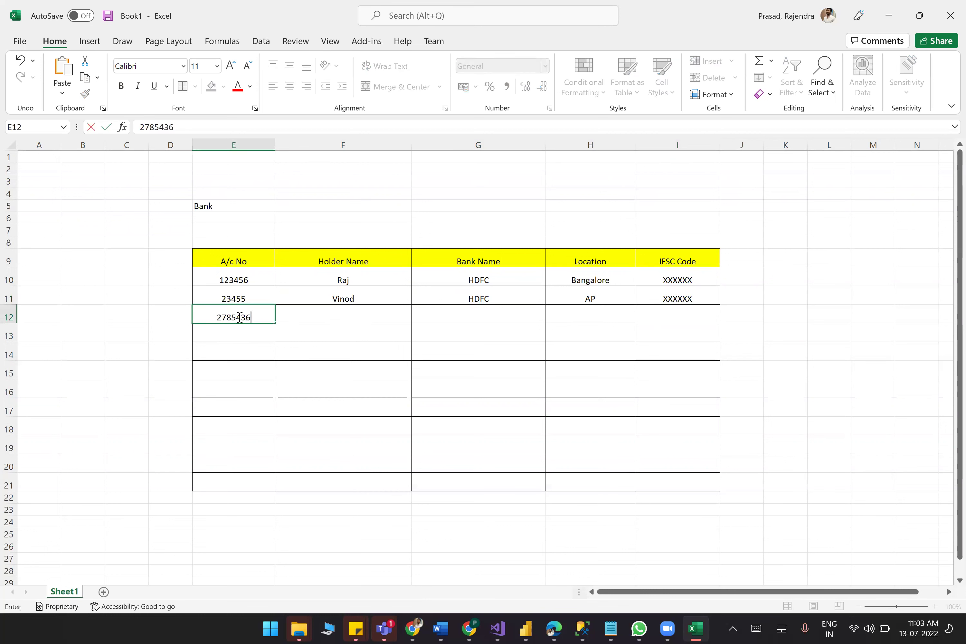
key(BackSpace)
key(BackSpace)
click(241, 334)
text(6557657)
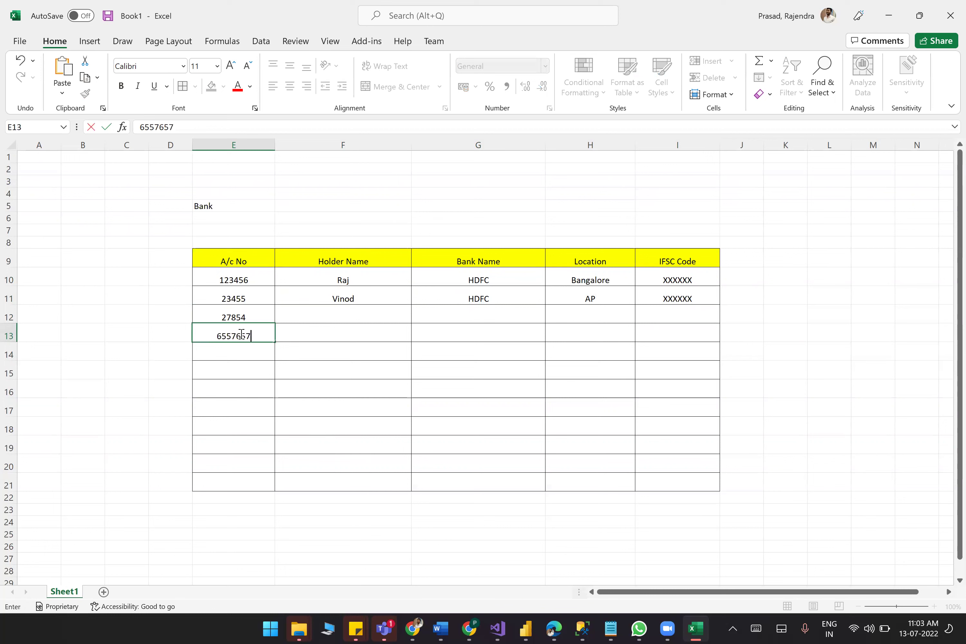
Complete the row 13 record with the account holder's name, bank name HDFC, location MP and IFSC code XXXXXX in cells F13 to I13.
click(353, 328)
text(Ashok)
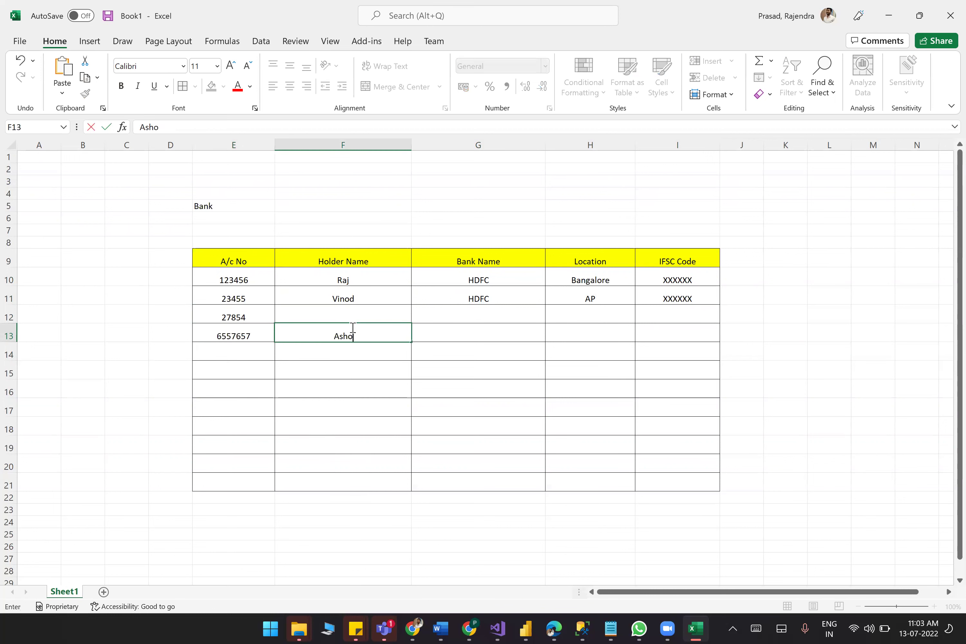
click(493, 328)
text(HDFC)
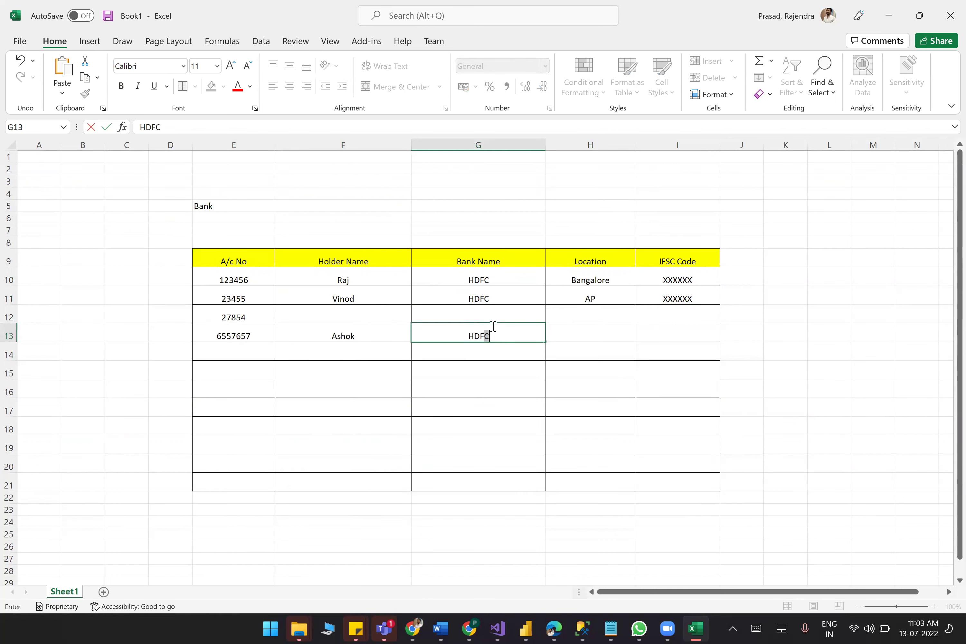
click(591, 333)
text(MP)
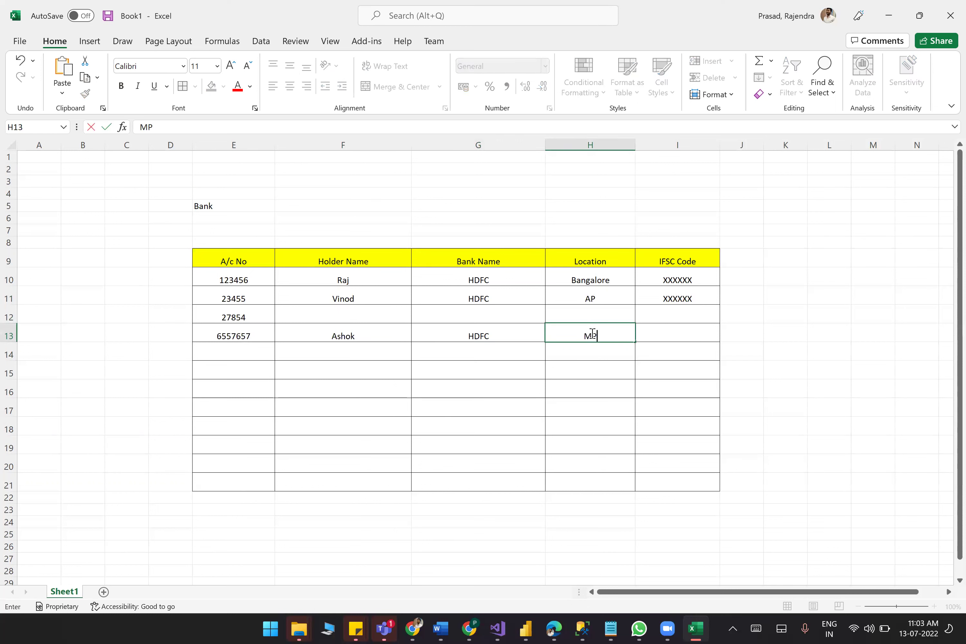
click(689, 334)
text(xxxxxX)
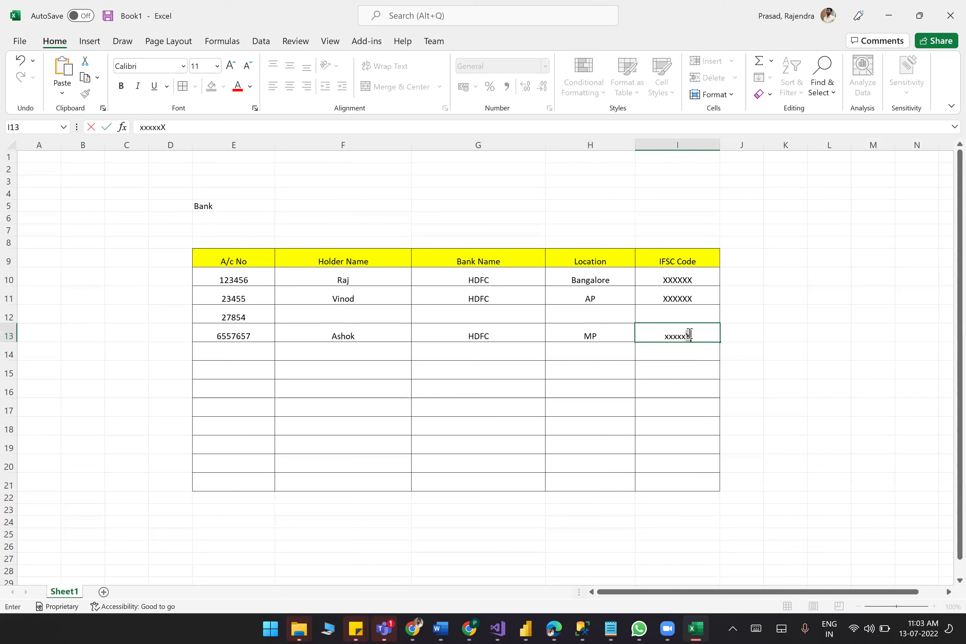
click(761, 375)
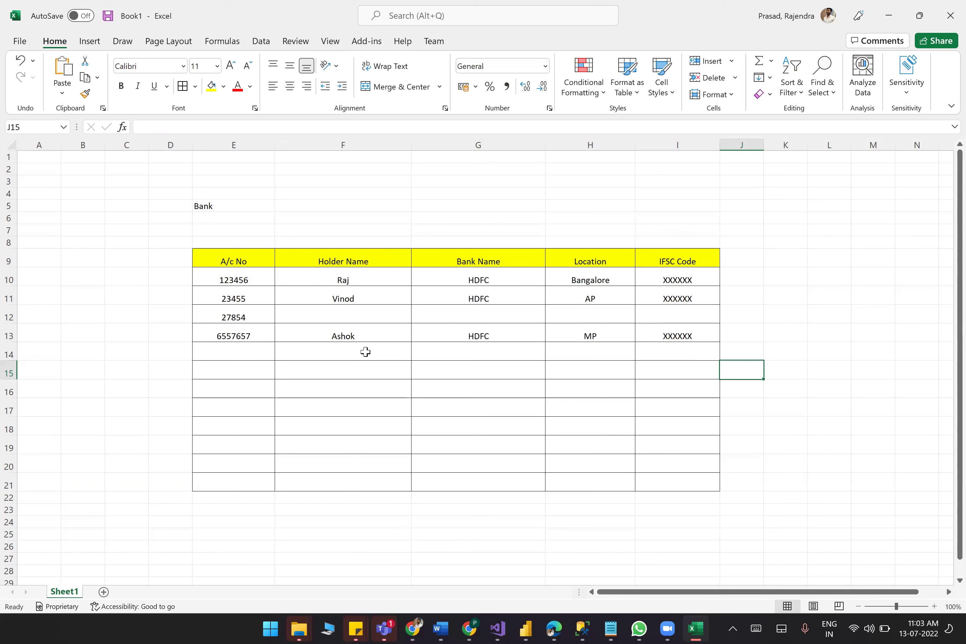
Fill the A/c No cells E10:E21 with yellow.
click(257, 279)
drag(254, 318, 253, 328)
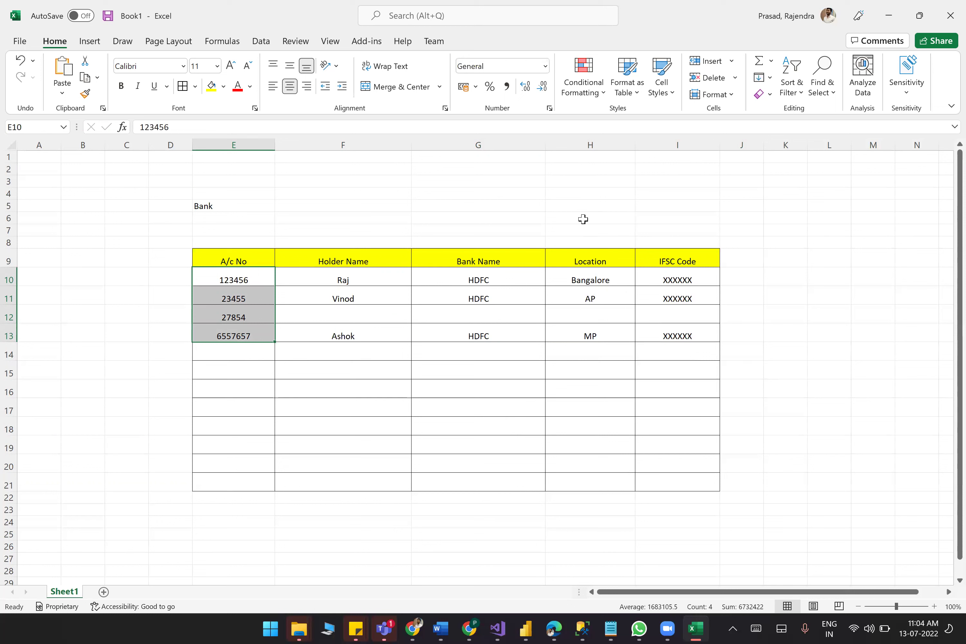
click(252, 279)
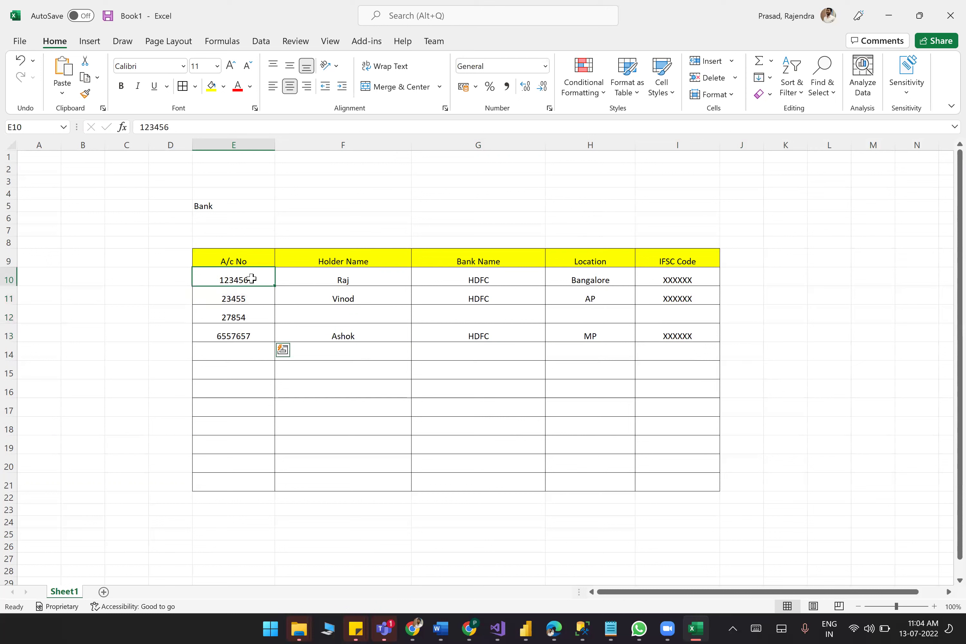
shift+click(243, 475)
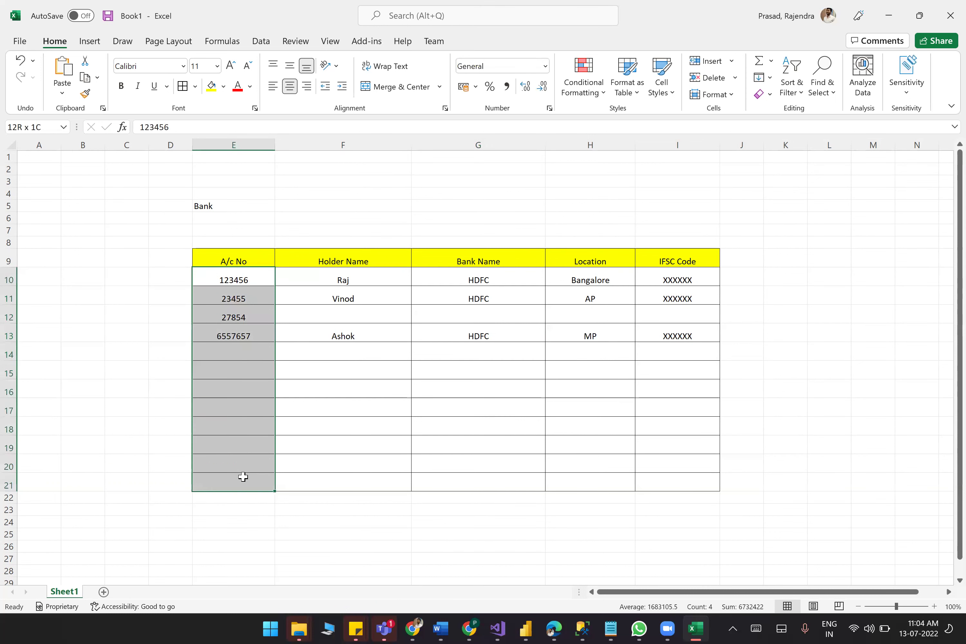
click(215, 88)
click(400, 446)
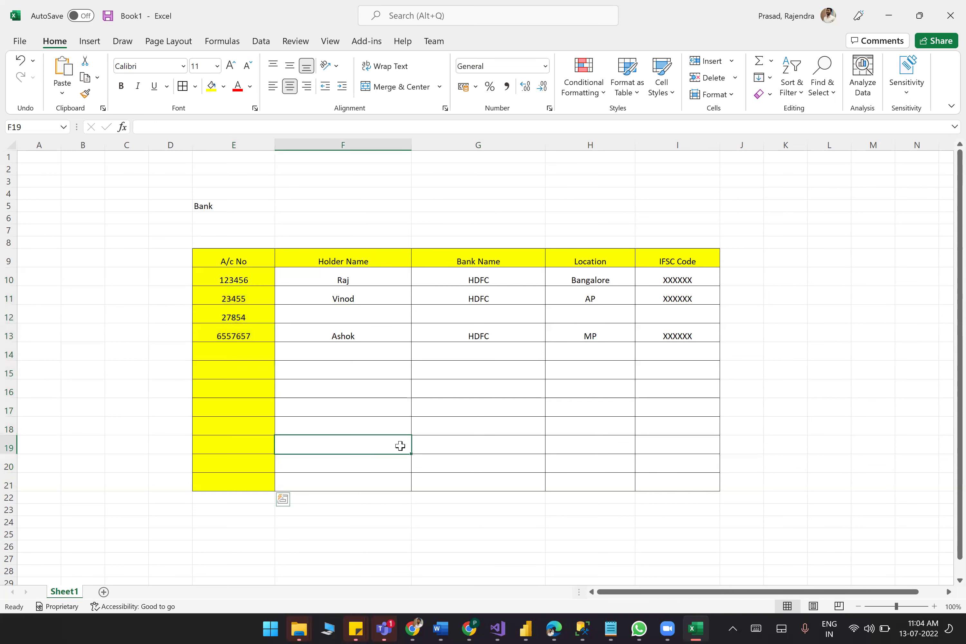
Enter the account number for the fifth record in cell E14.
click(309, 285)
drag(308, 285, 341, 332)
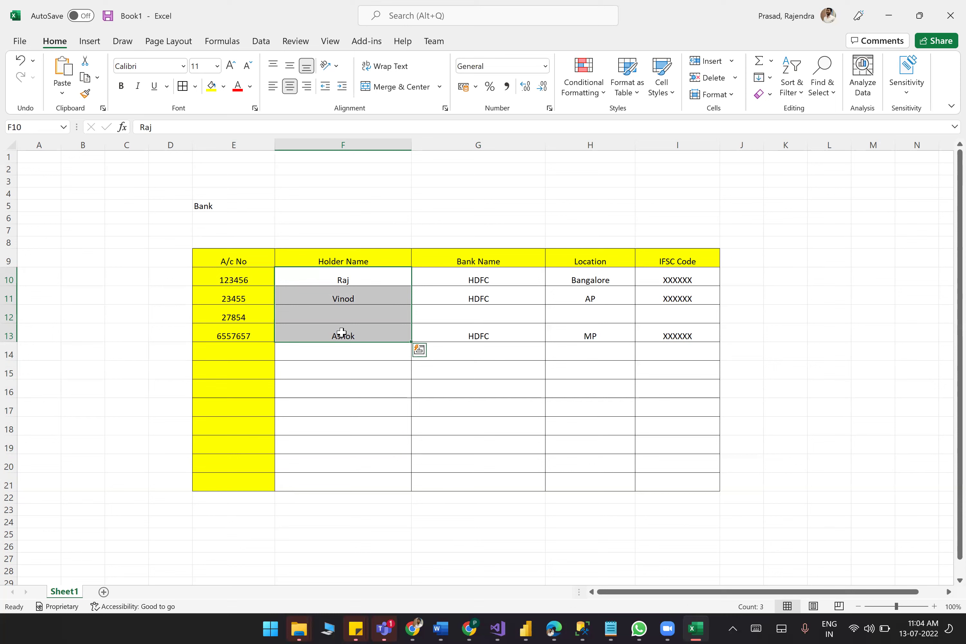
click(244, 356)
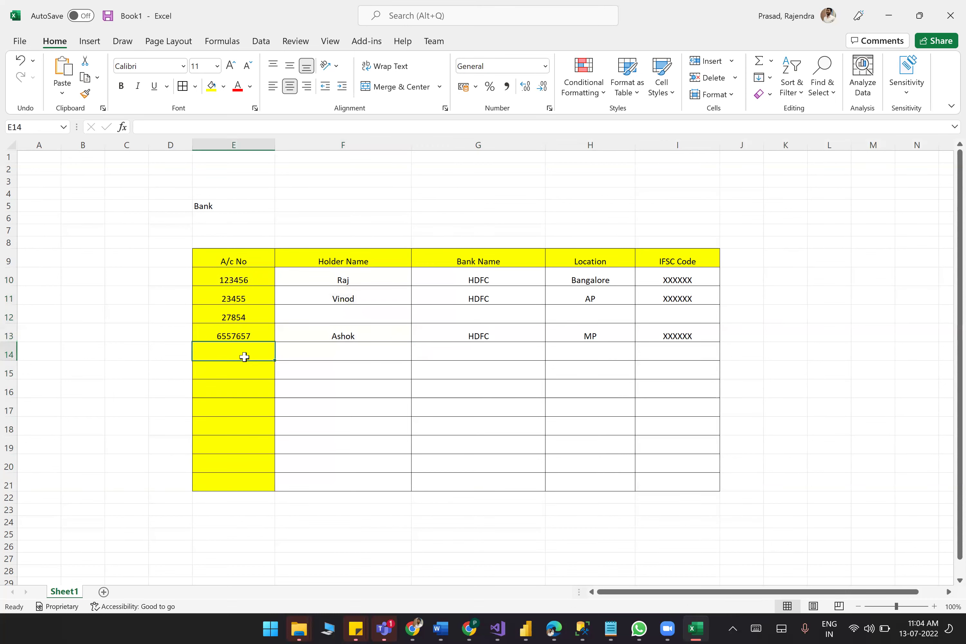
text(209784)
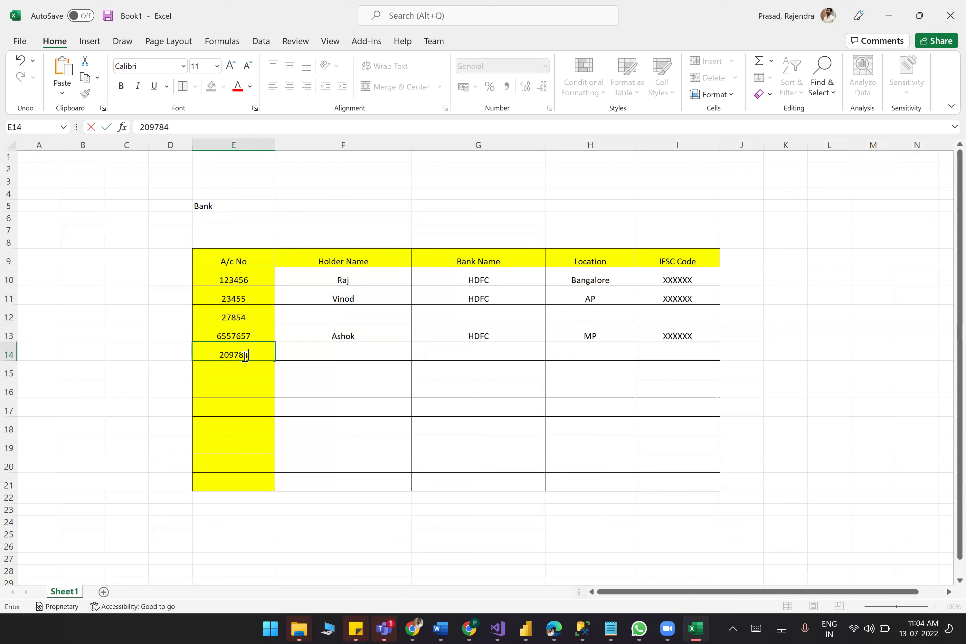
text(90)
Copy the first record's details from F10:I10 and paste them into row 14 starting at F14.
click(335, 277)
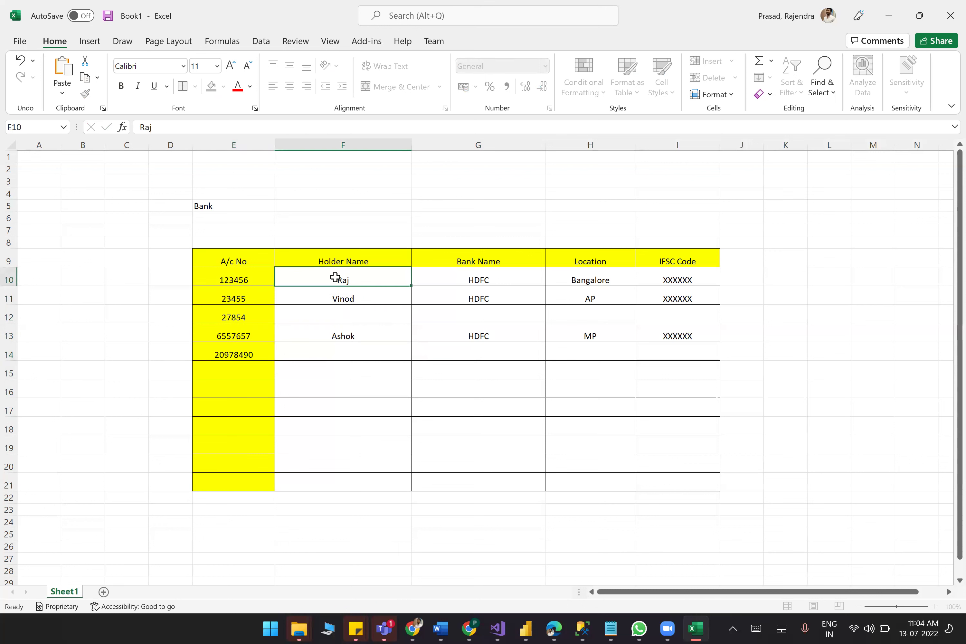
key(shift+Right)
key(shift+Right)
key(shift+Right)
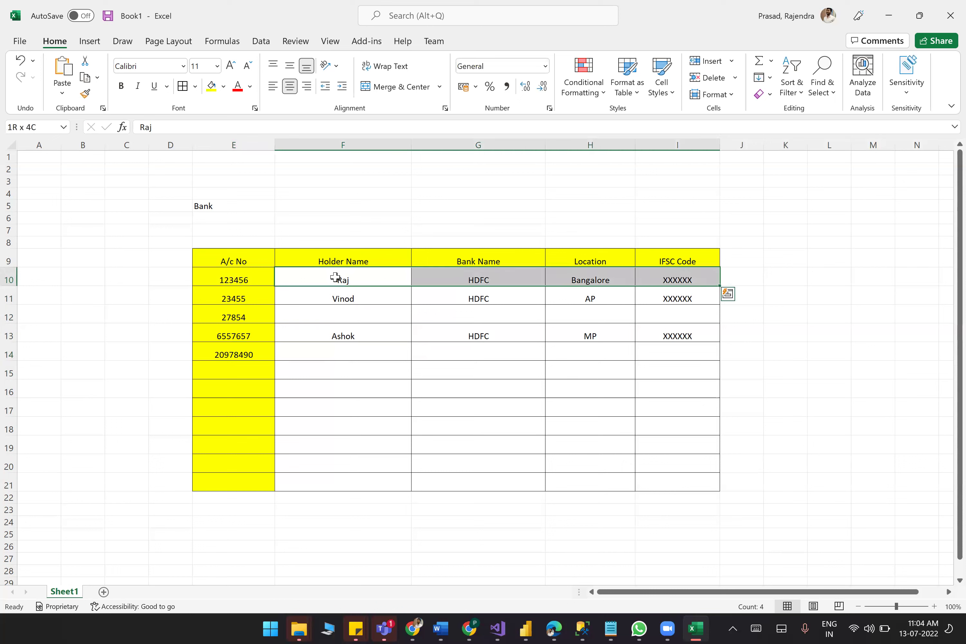
key(ctrl+c)
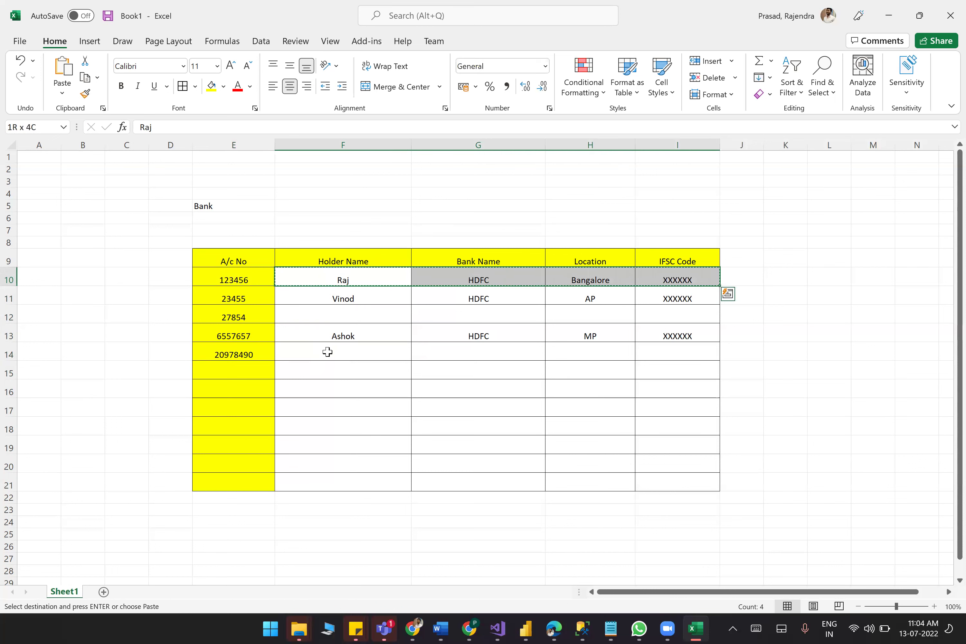
click(328, 352)
key(ctrl+v)
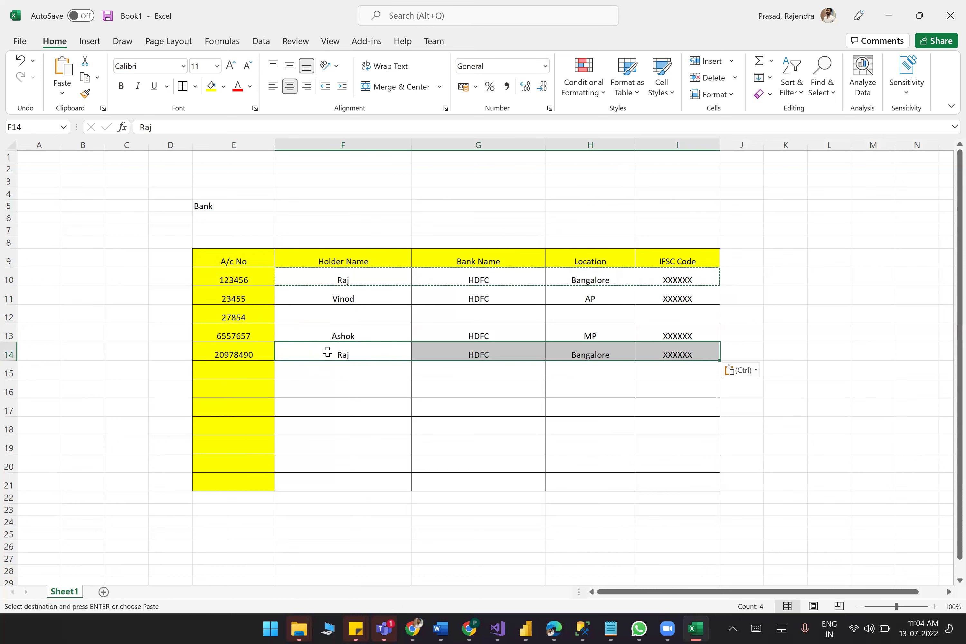
click(491, 441)
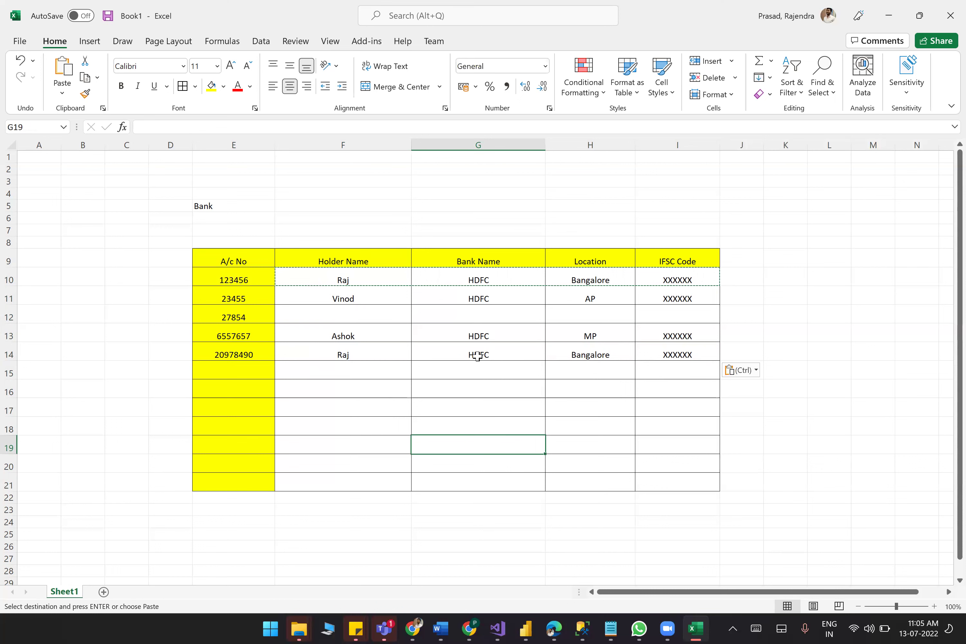
click(229, 280)
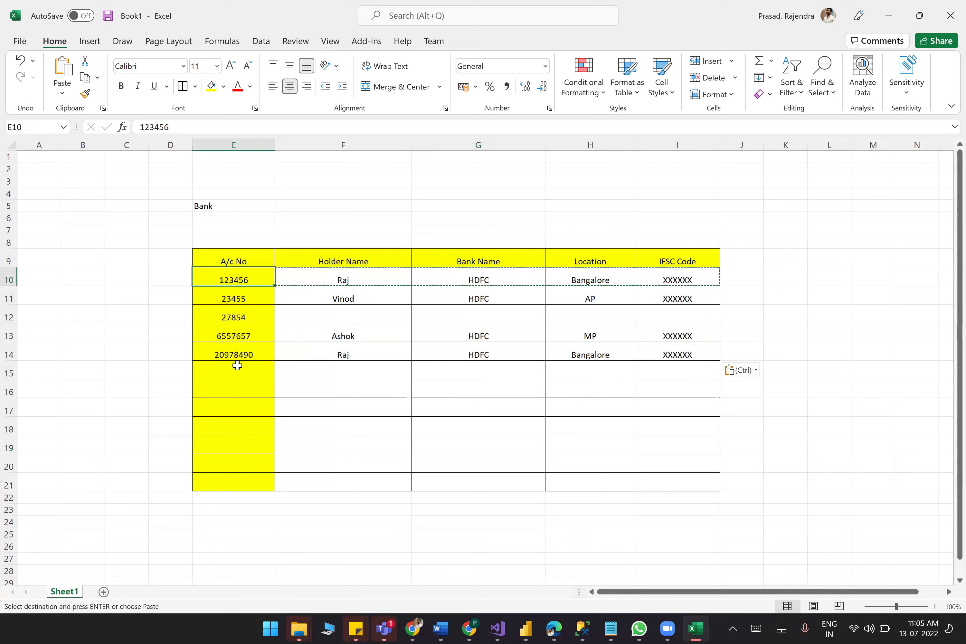
click(241, 360)
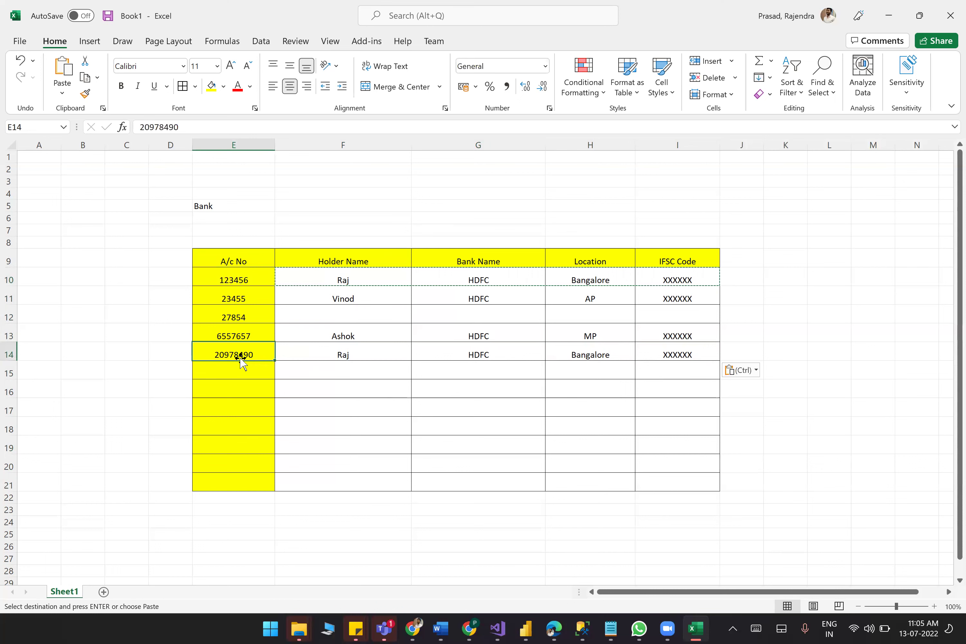
click(827, 364)
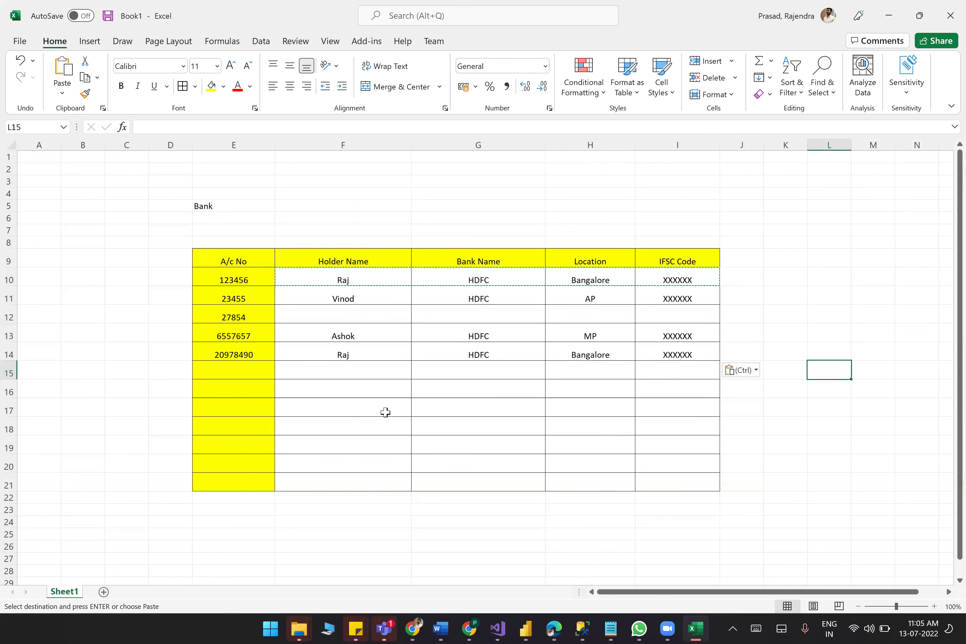
Widen column J beside the IFSC Code column to about twice its width and clear the pending copy selection.
click(731, 254)
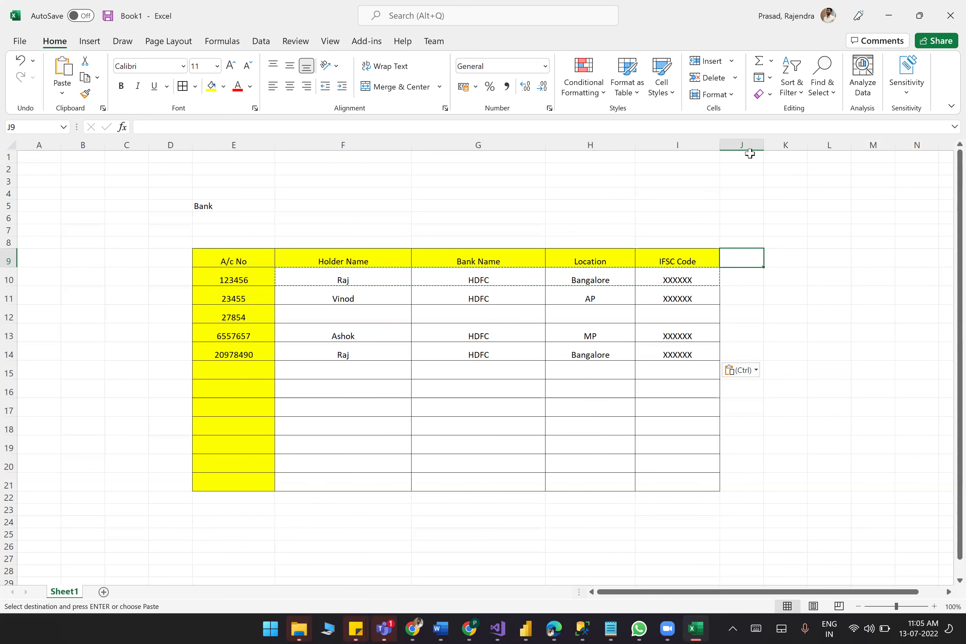
drag(809, 148, 810, 147)
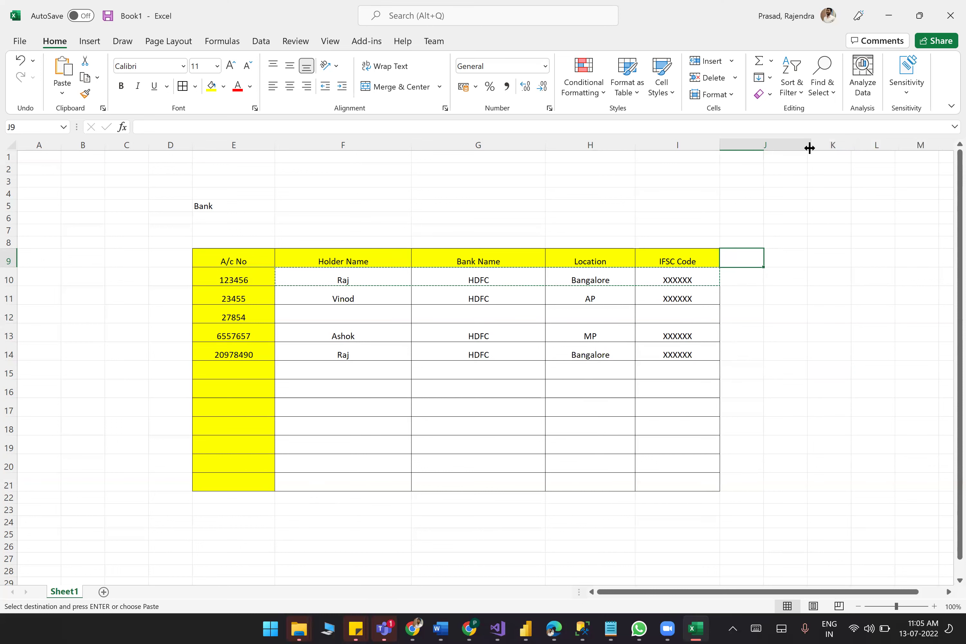
key(Escape)
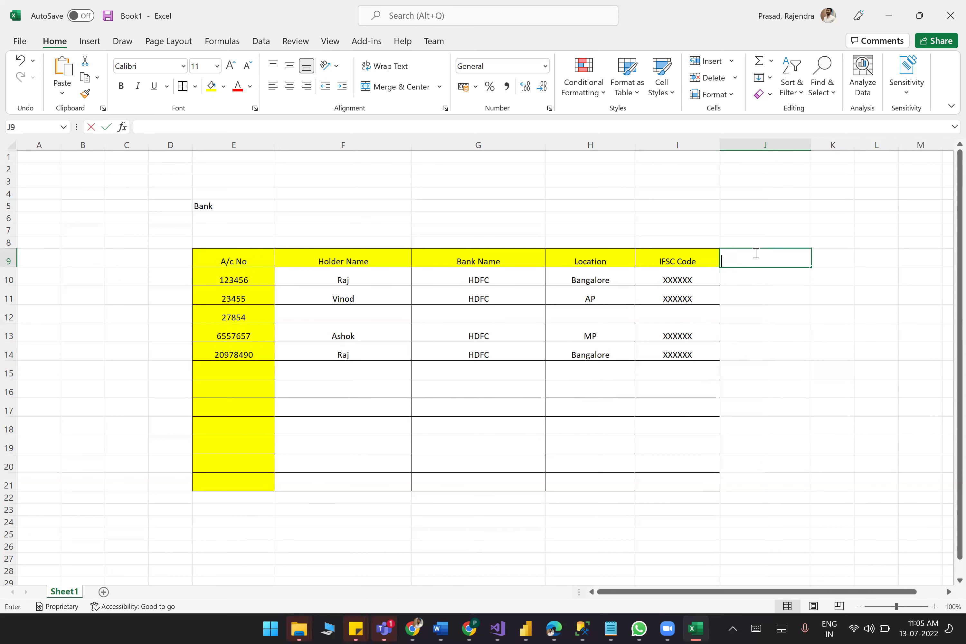
Enter Amount as the new column header in cell J9.
text(Sala)
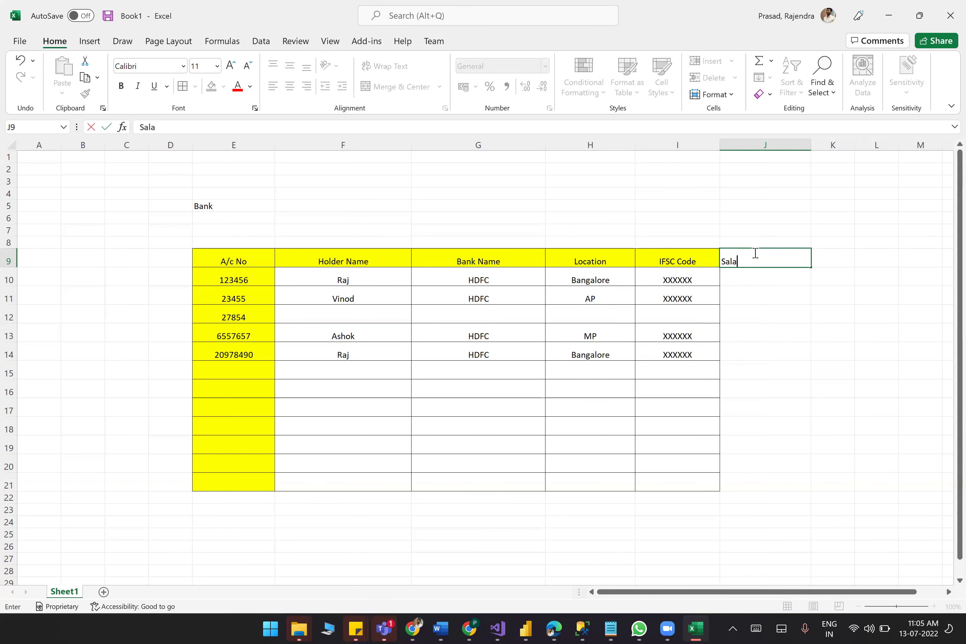
text(ry)
key(BackSpace)
key(BackSpace)
key(BackSpace)
key(BackSpace)
key(BackSpace)
key(BackSpace)
text(Amoun)
key(Return)
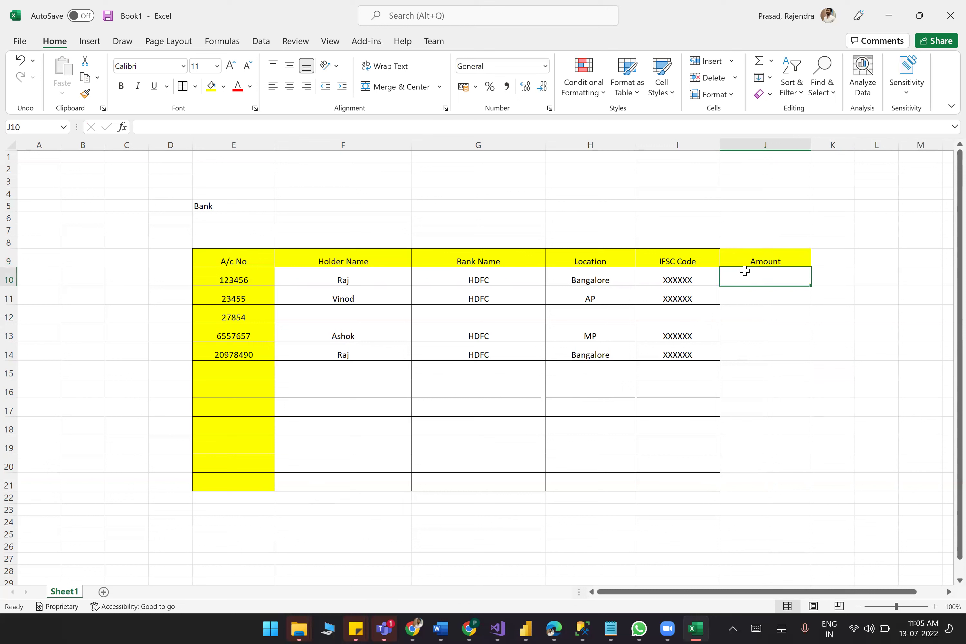
Apply all borders to the Amount column cells J10:J21.
drag(744, 273, 772, 479)
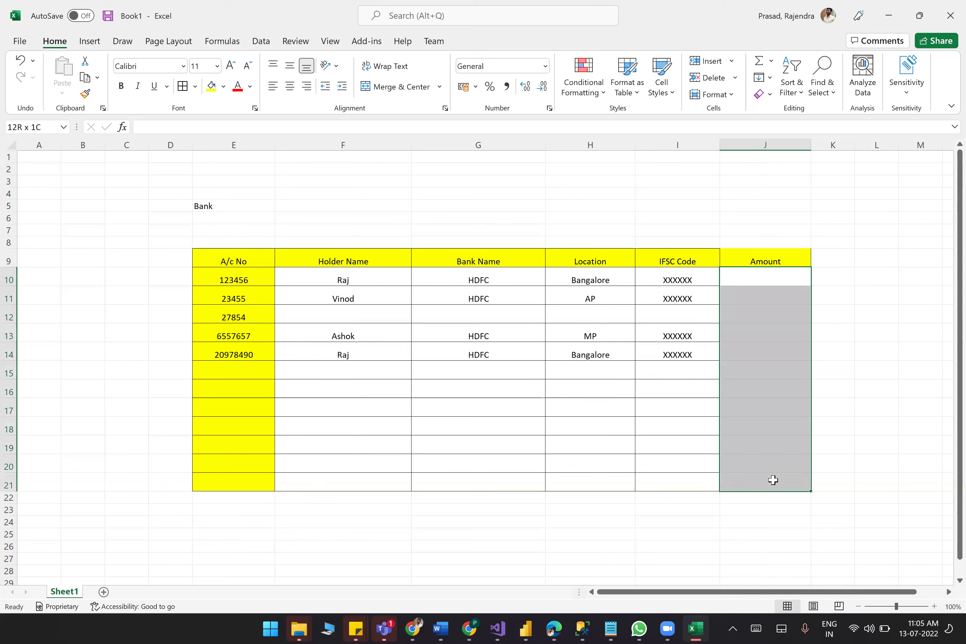
click(179, 85)
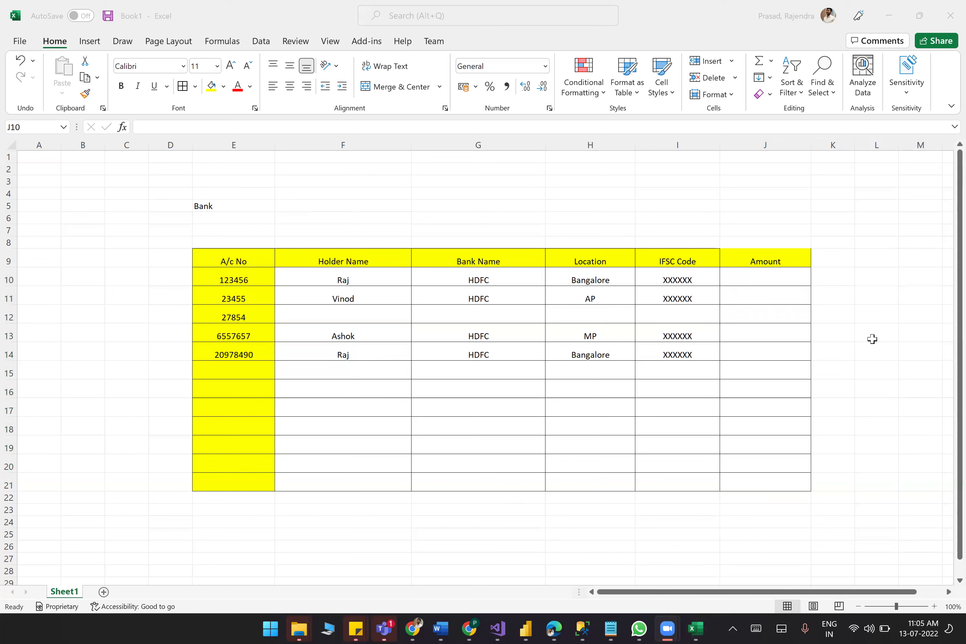
click(582, 483)
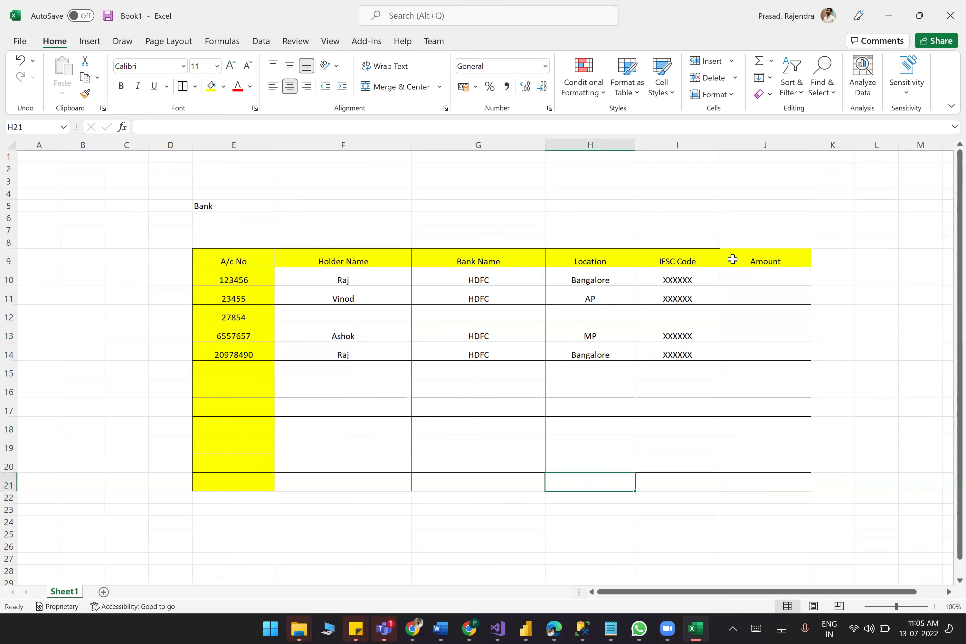
Enter xxx as the first record's amount in J10 and fill it down through J14.
click(752, 279)
text(xxx)
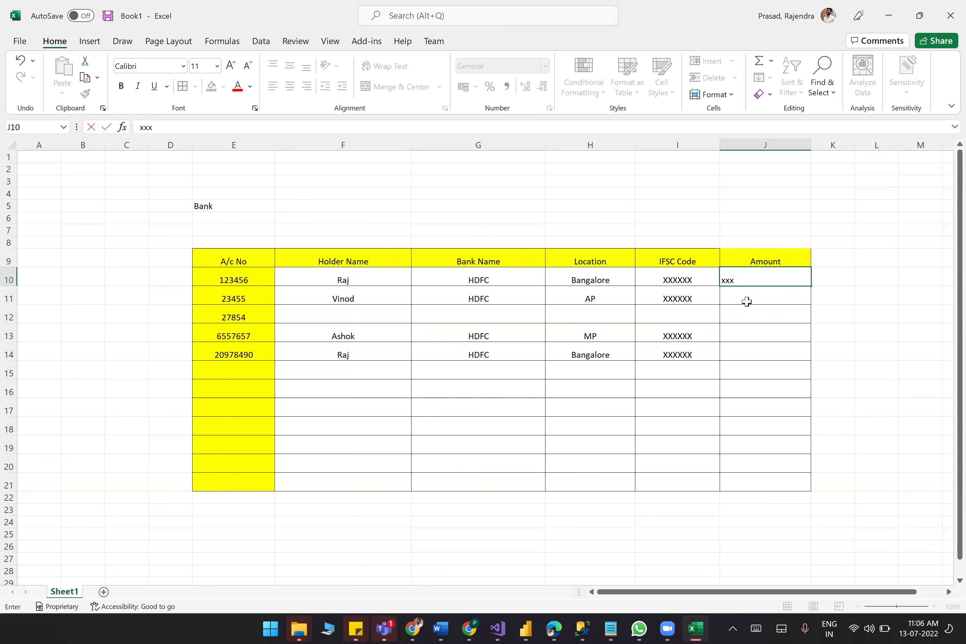
click(773, 292)
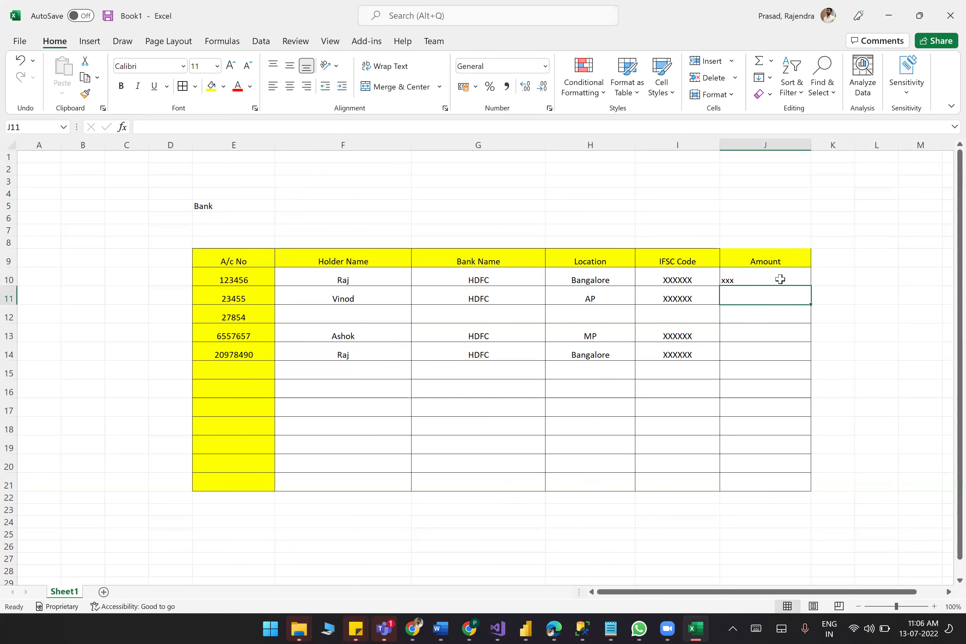
click(778, 277)
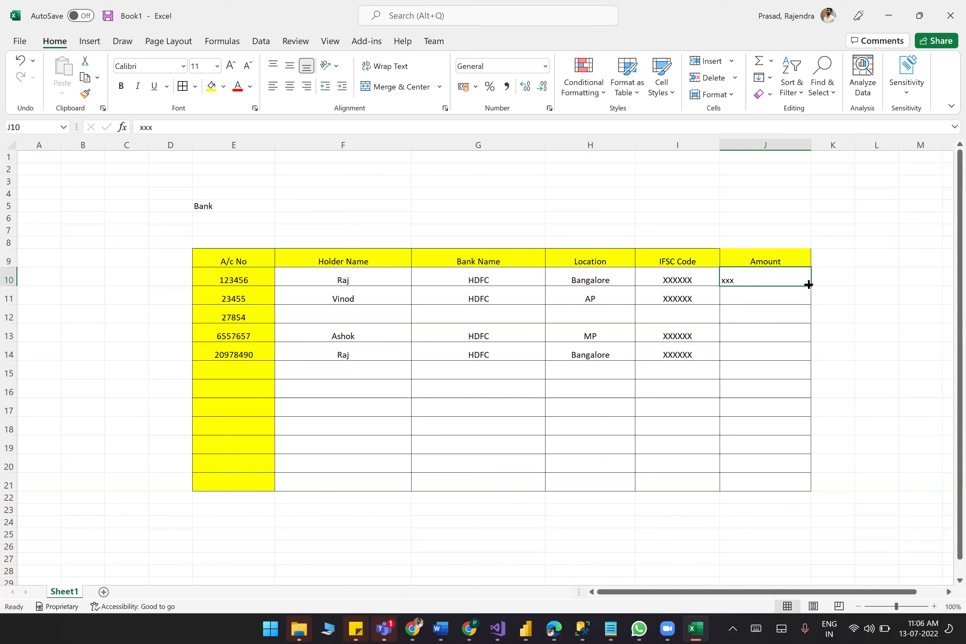
drag(809, 288, 806, 359)
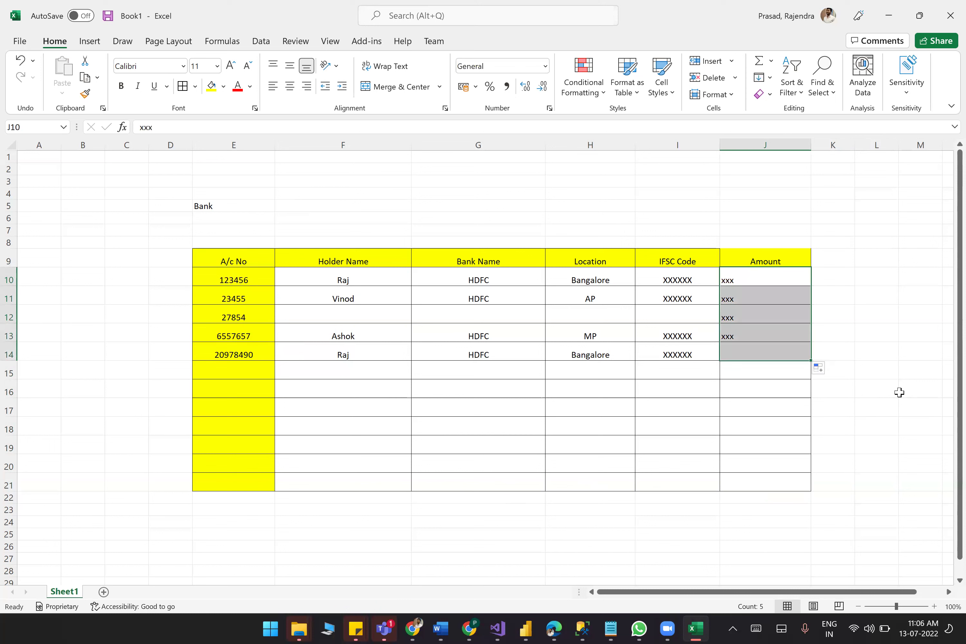
Center the contents of the Amount column cells J9:J21 horizontally.
click(898, 392)
drag(749, 255, 770, 477)
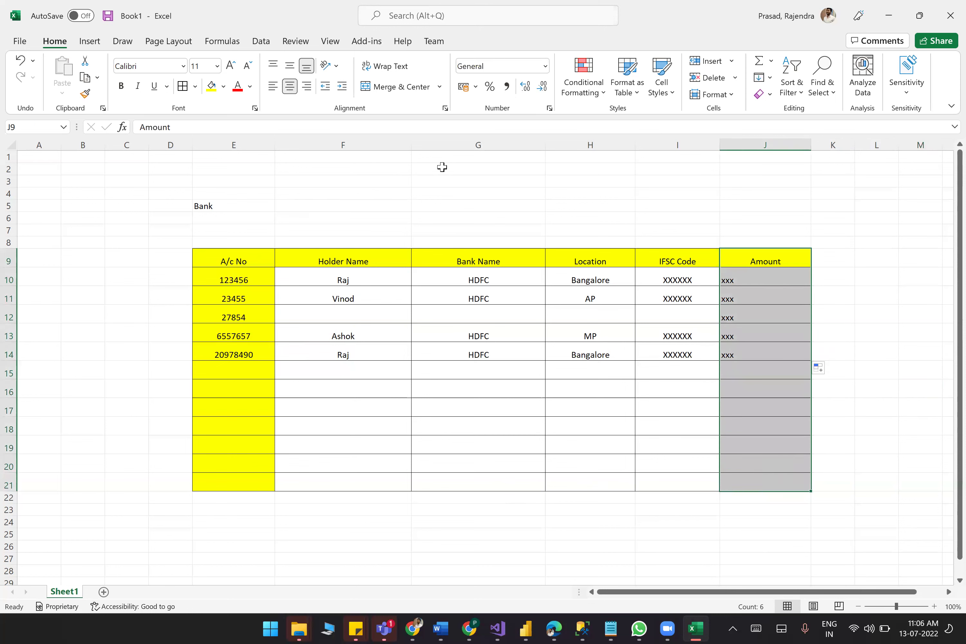
click(292, 87)
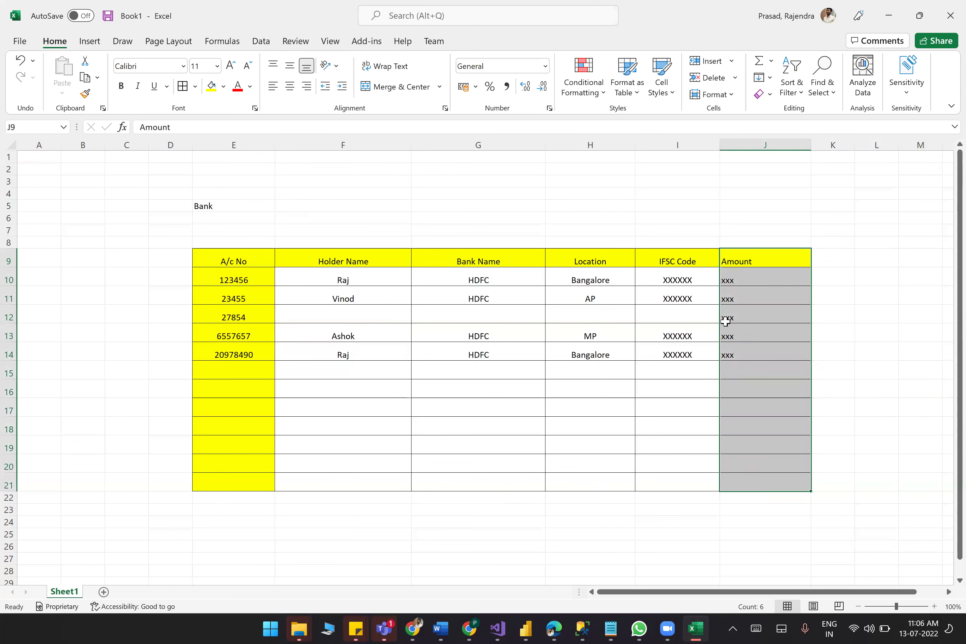
click(307, 85)
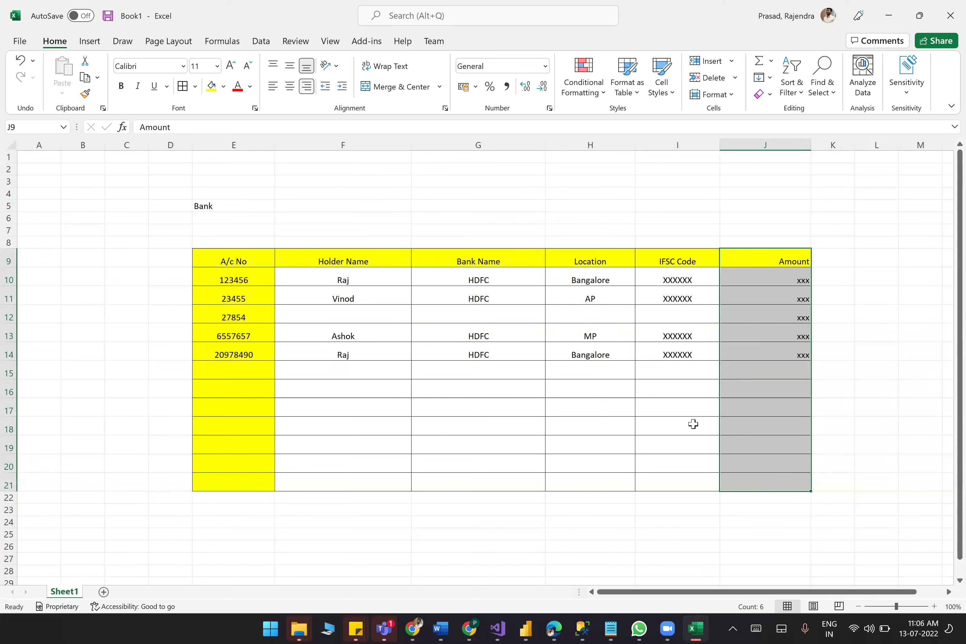
click(287, 85)
click(876, 365)
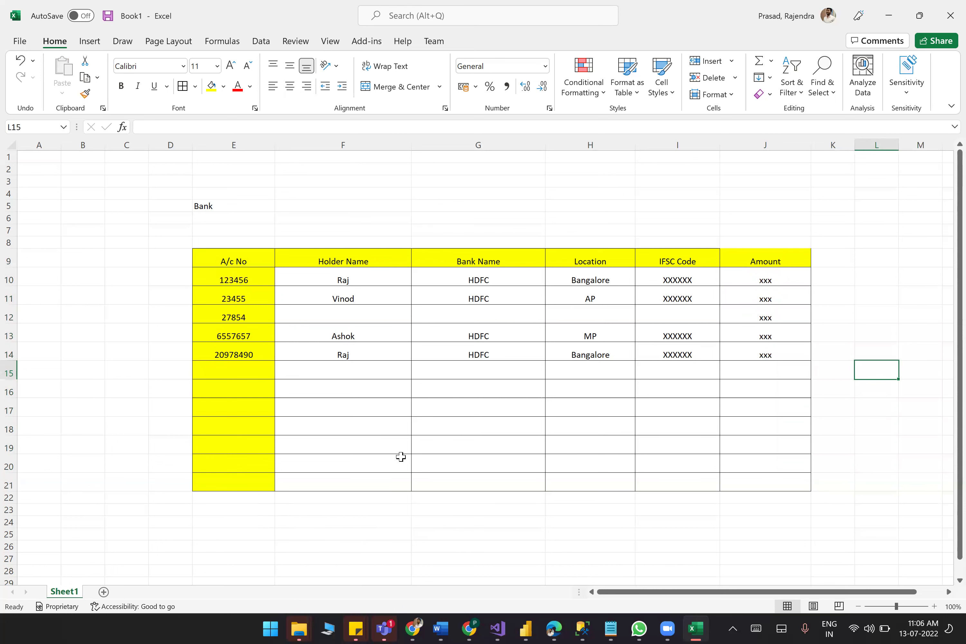
scroll(401, 456, down, 2)
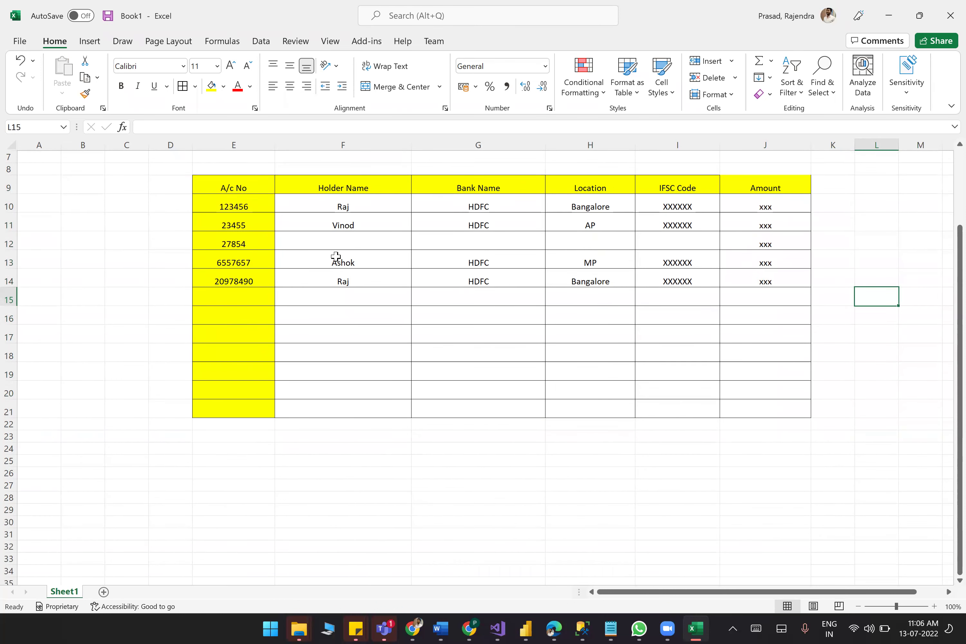
drag(324, 204, 769, 205)
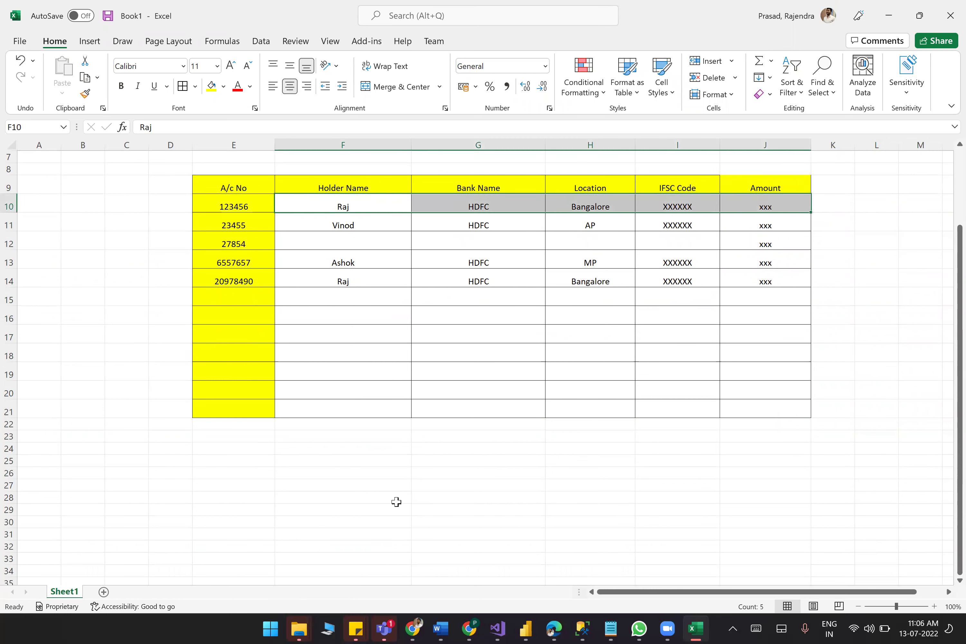
click(357, 498)
click(316, 458)
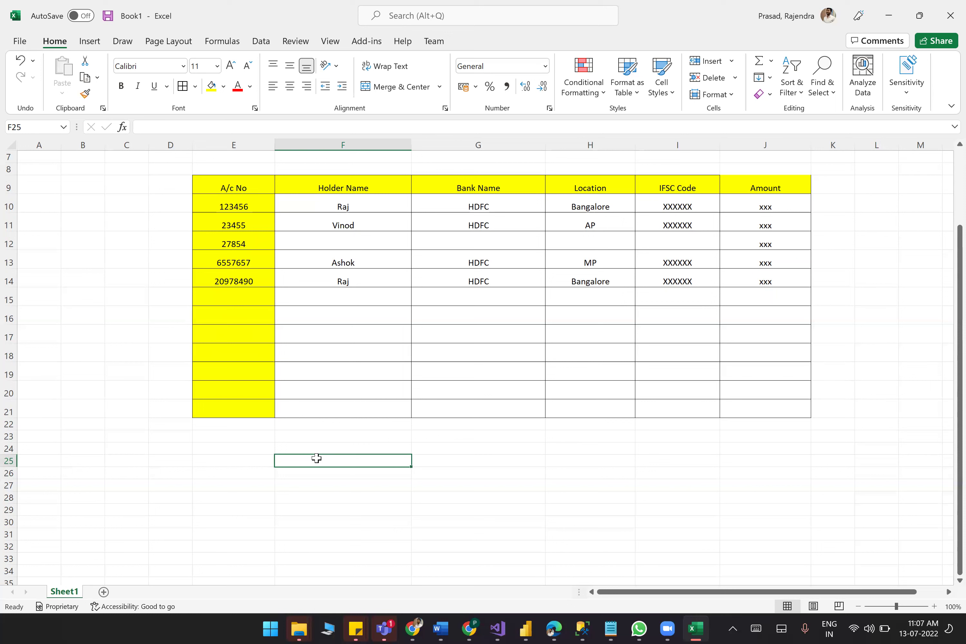
click(259, 473)
click(243, 206)
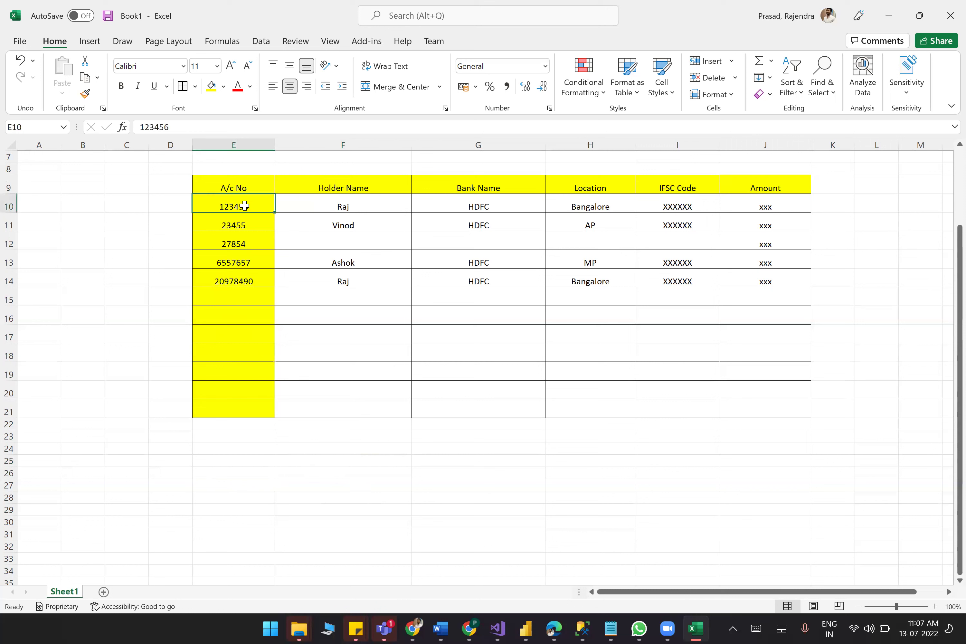
Enter the header Sno in D9 and the serial numbers 1, 2 and 3 in D10:D12.
click(172, 183)
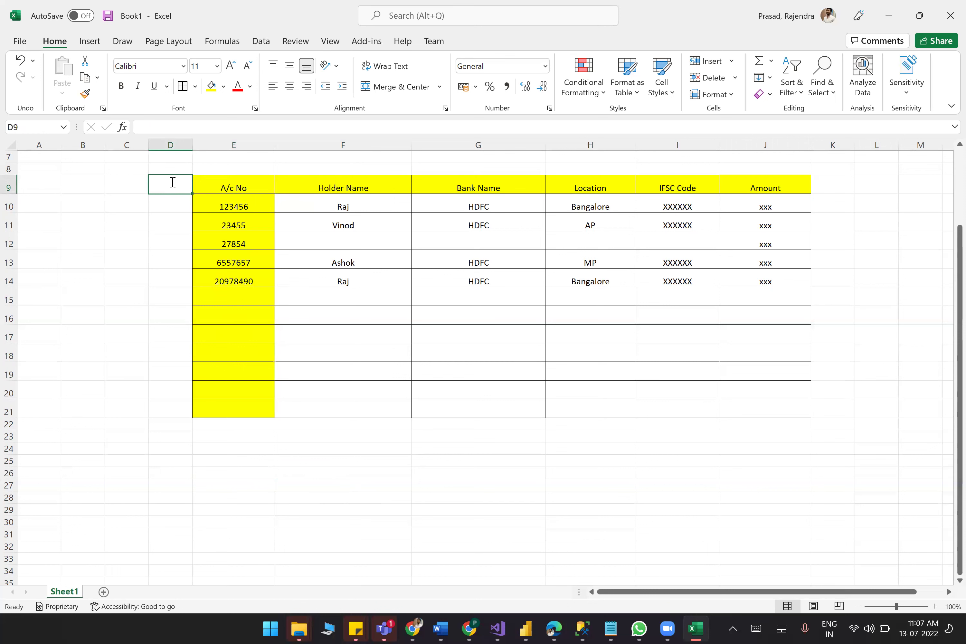
text(Sno)
key(Return)
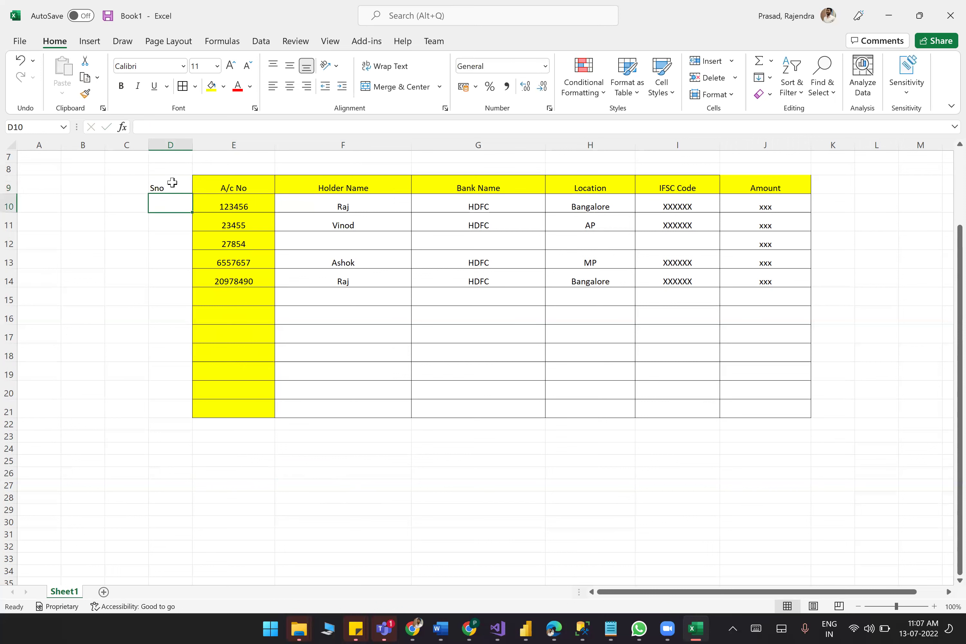
text(1)
key(Return)
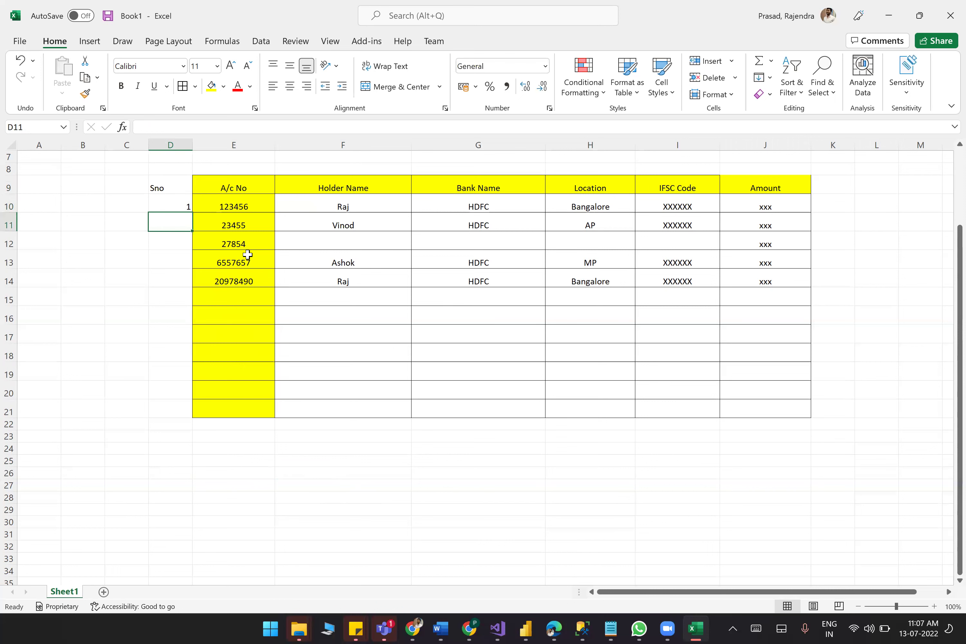
text(2)
key(Return)
text(3)
key(Return)
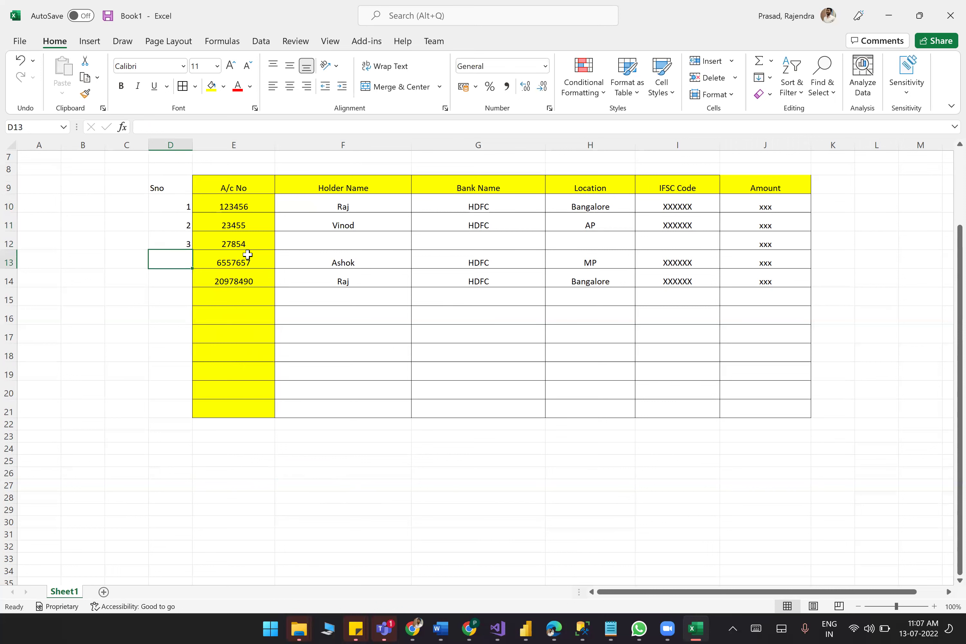
Try to fill the serial number in D12 down through D21, and undo the fill.
click(183, 242)
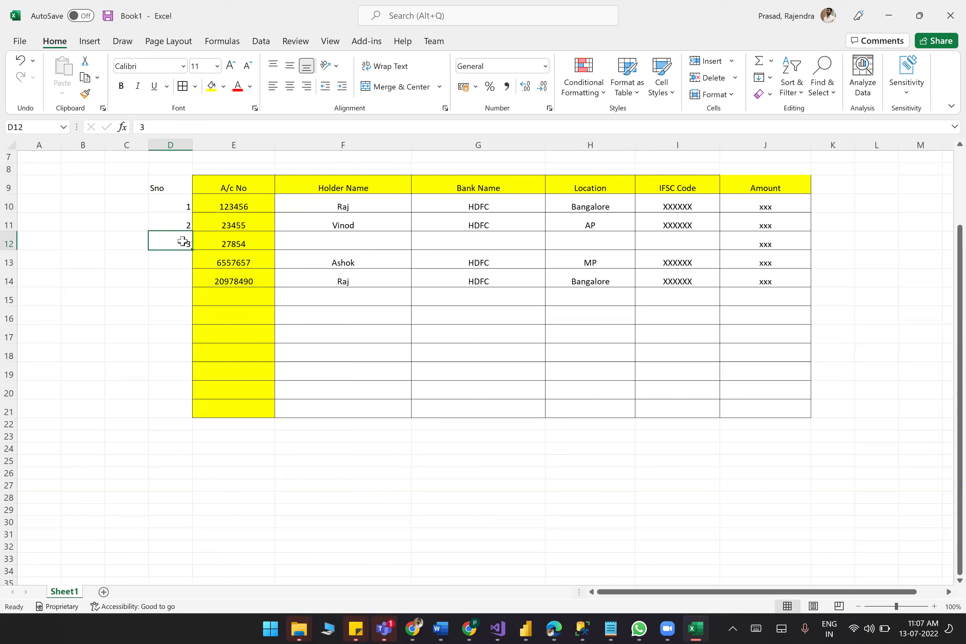
drag(191, 247, 177, 420)
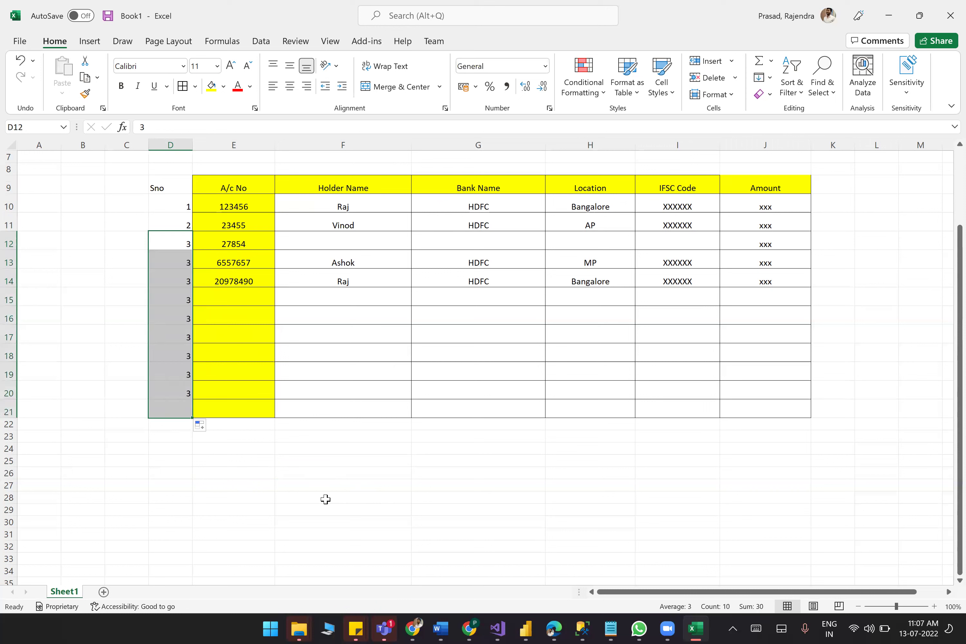
click(314, 498)
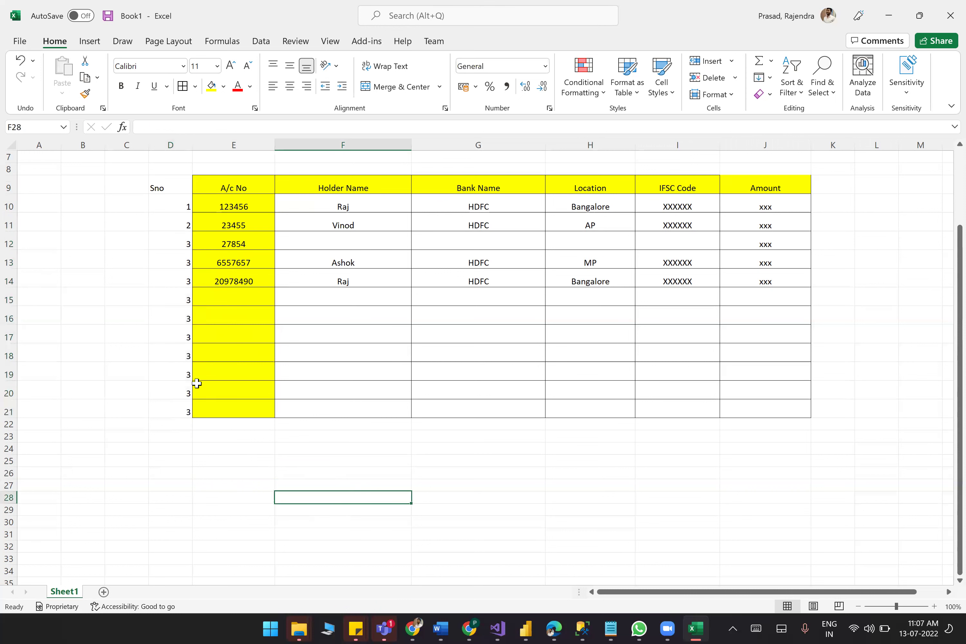
key(ctrl+z)
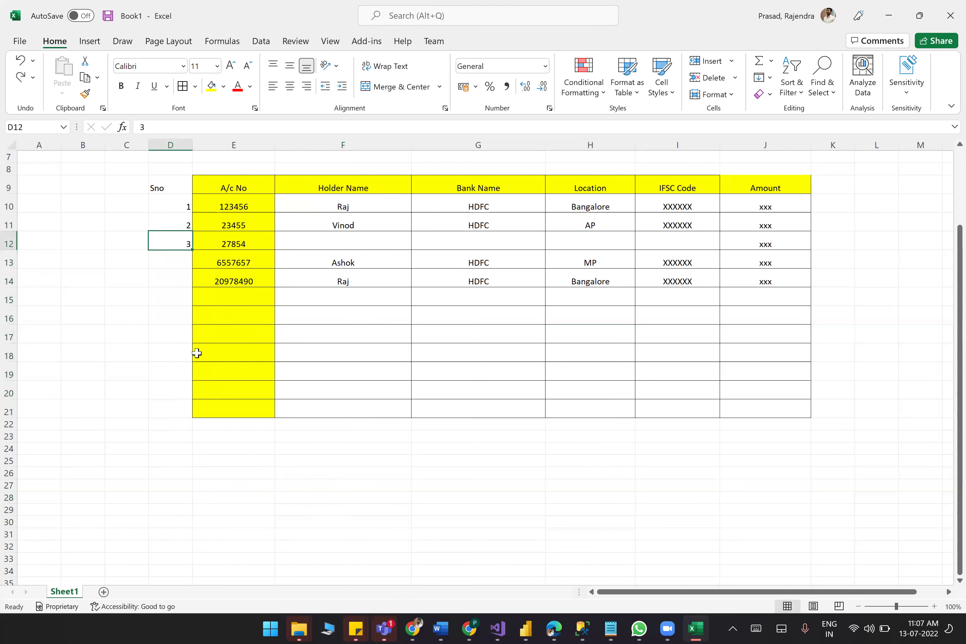
Enter the serial numbers 4 and 5 in D13 and D14.
click(181, 257)
text(4)
click(178, 278)
text(5)
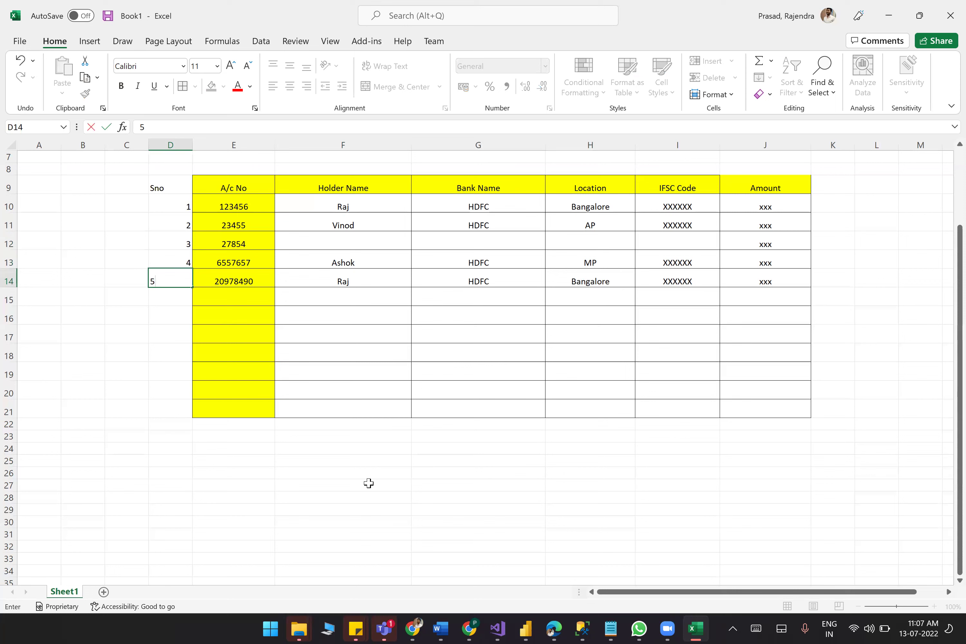
click(326, 483)
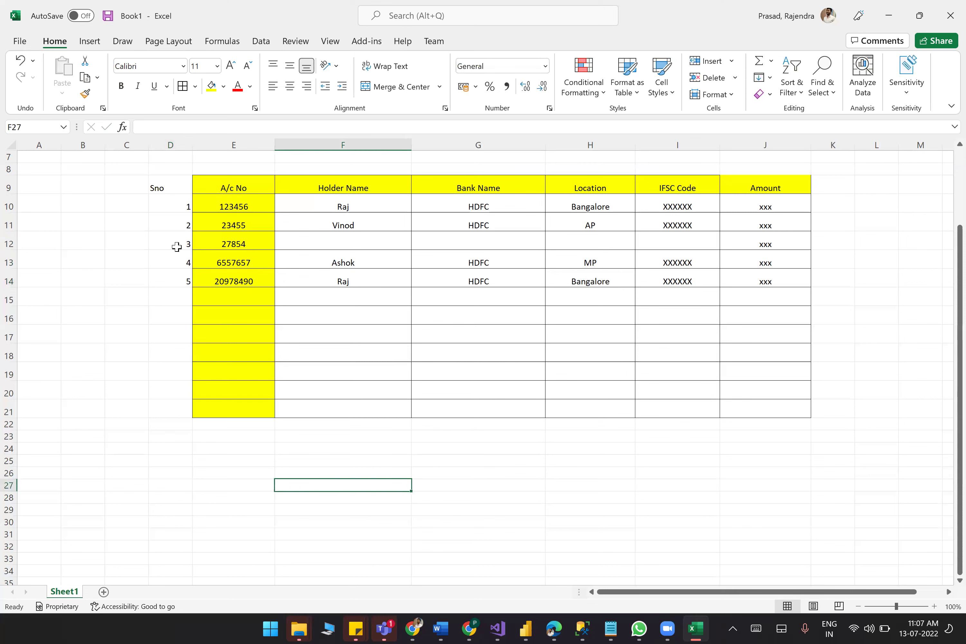
Fill the Sno column cells D9:D21 with medium gray and set their font color to white.
click(184, 191)
drag(184, 193, 187, 411)
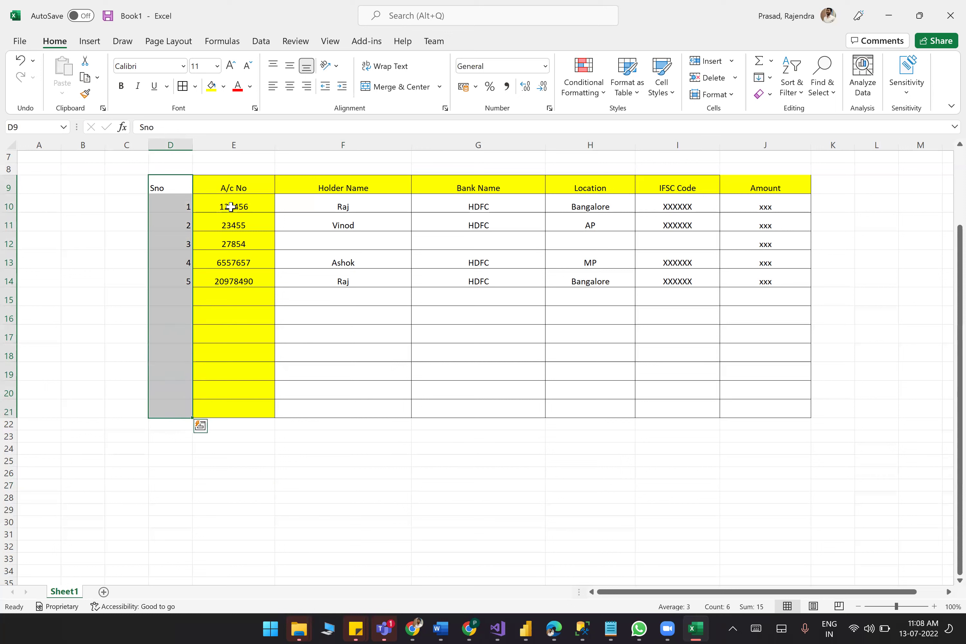
click(223, 86)
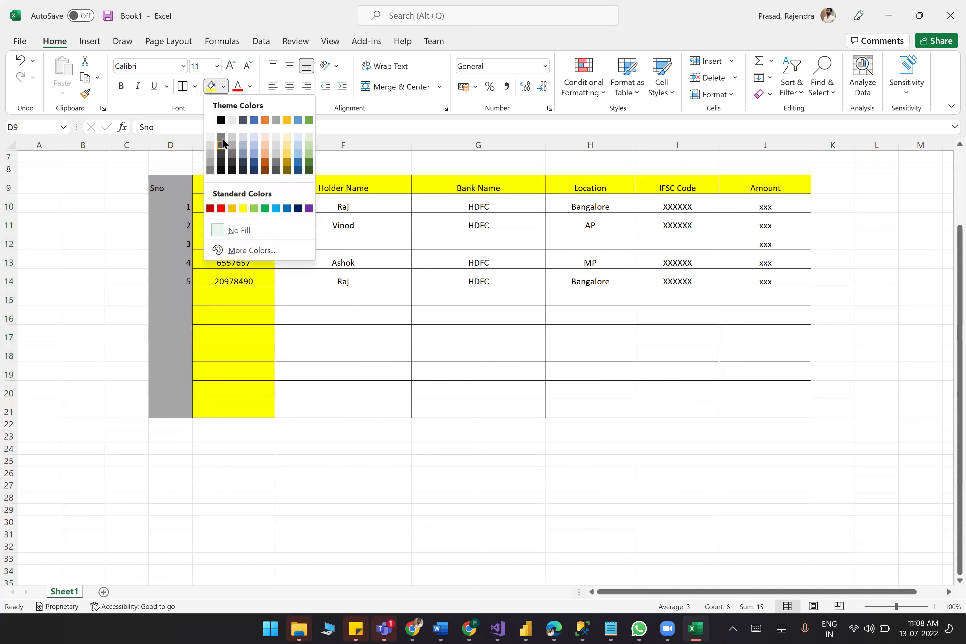
click(224, 136)
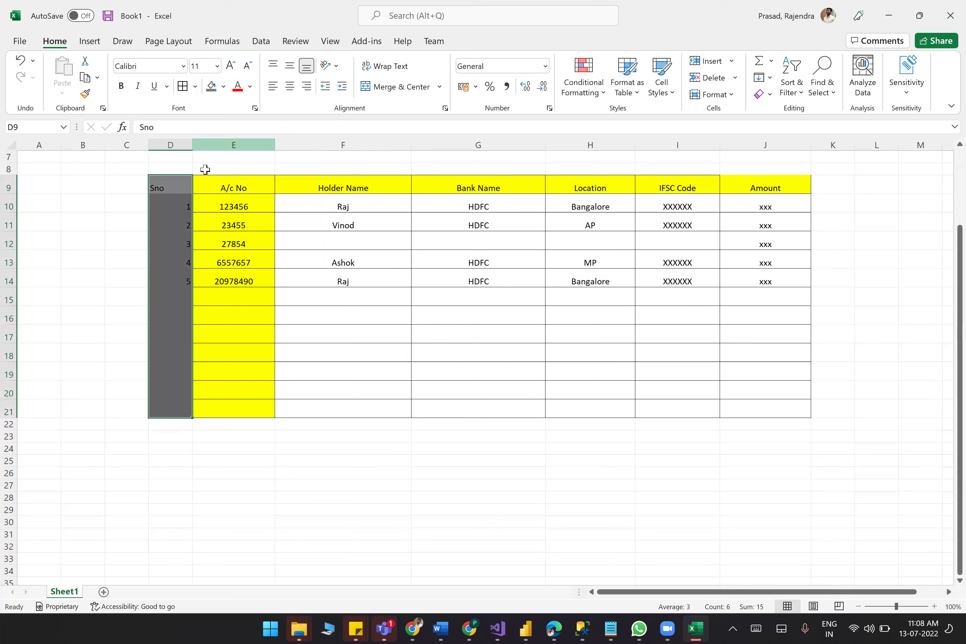
click(250, 89)
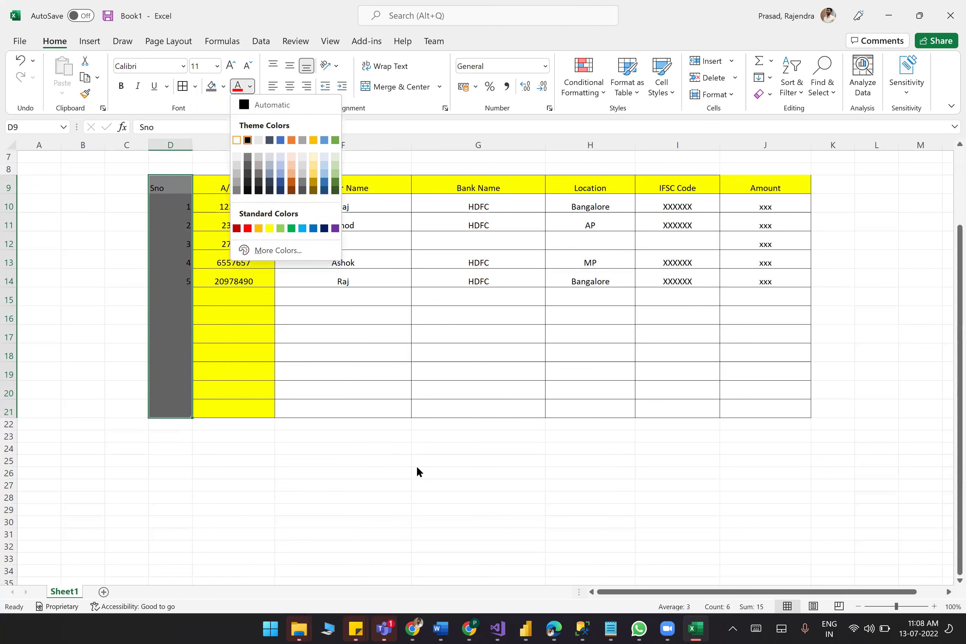
click(236, 140)
click(376, 472)
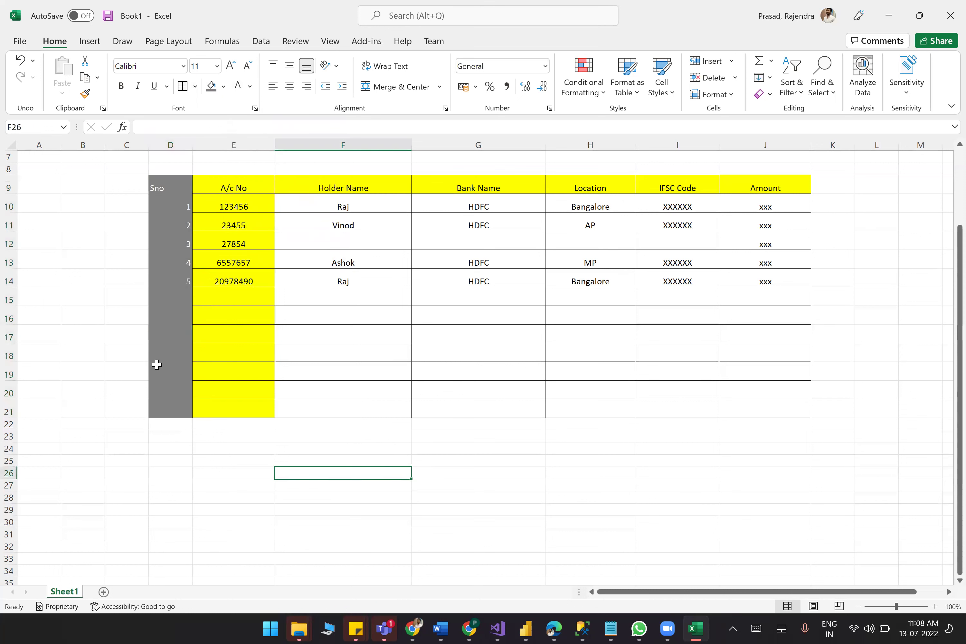
click(178, 207)
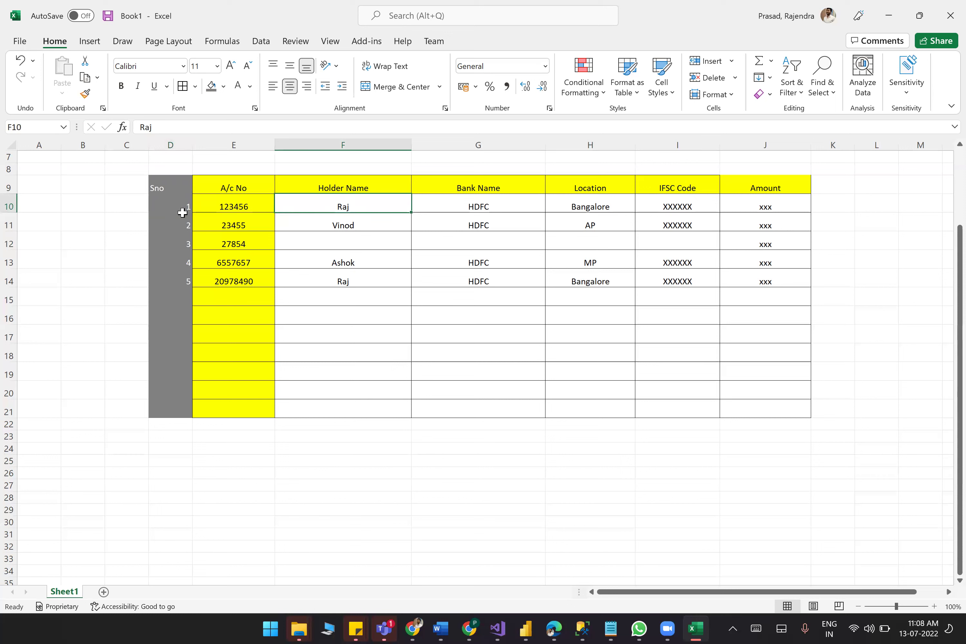
click(237, 206)
click(224, 495)
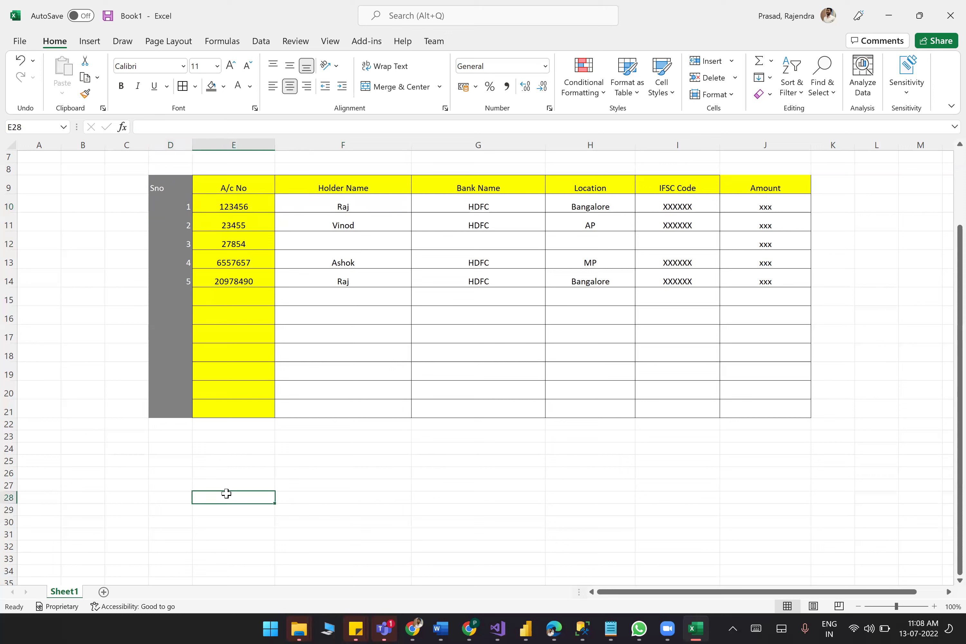
click(170, 142)
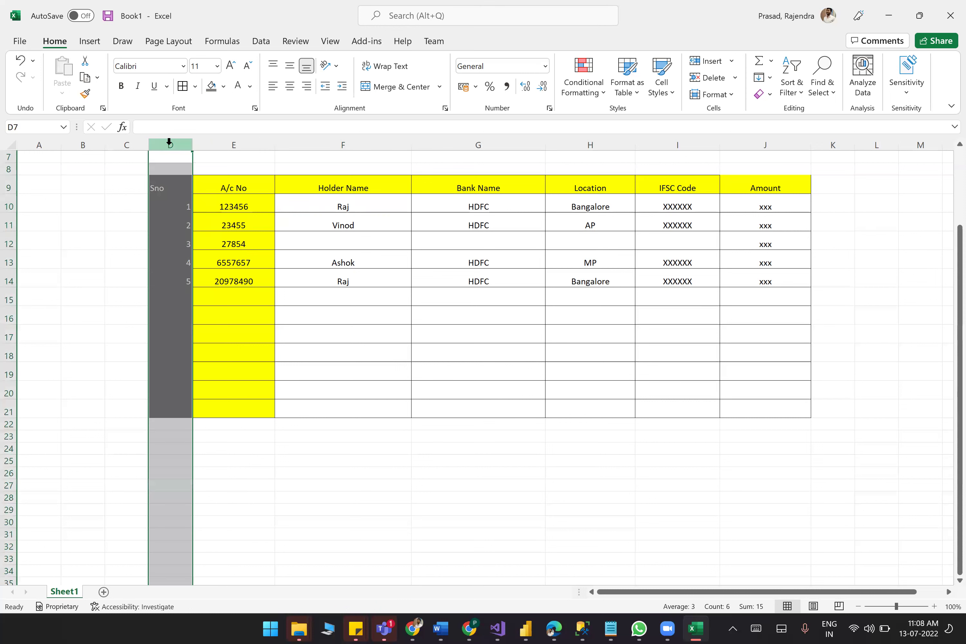
Enter the label IDENTITY in D8 above the Sno header.
click(171, 169)
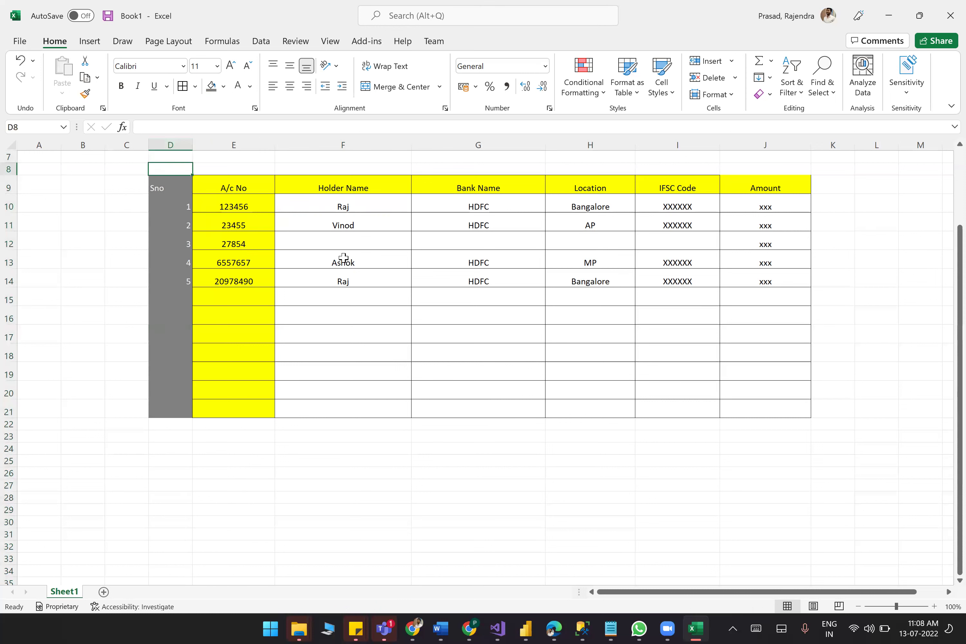
text(IDEN)
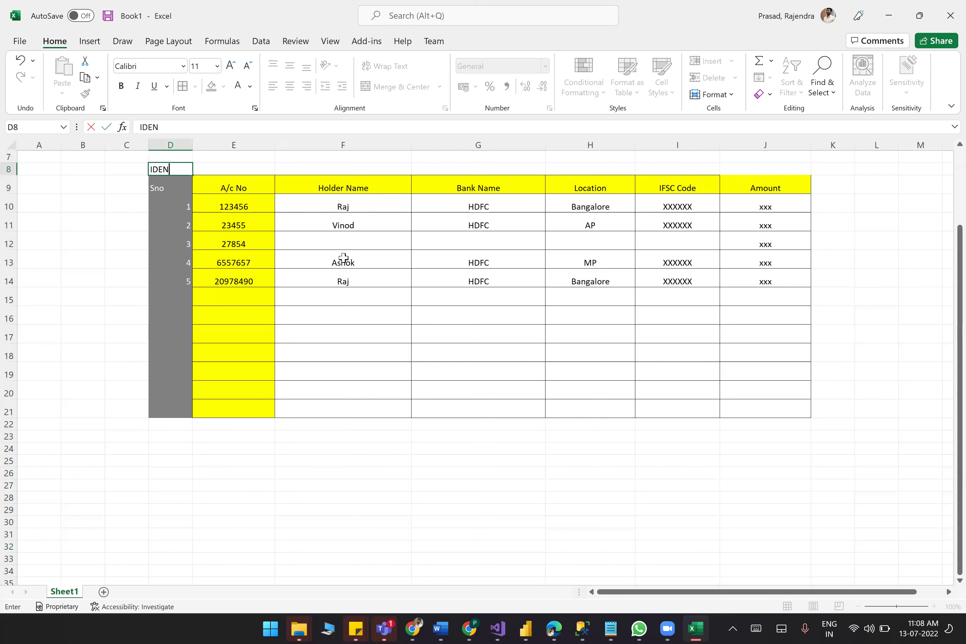
text(TOITY)
key(BackSpace)
key(BackSpace)
key(BackSpace)
key(BackSpace)
text(ity)
key(BackSpace)
key(BackSpace)
key(BackSpace)
text(ITY)
click(416, 494)
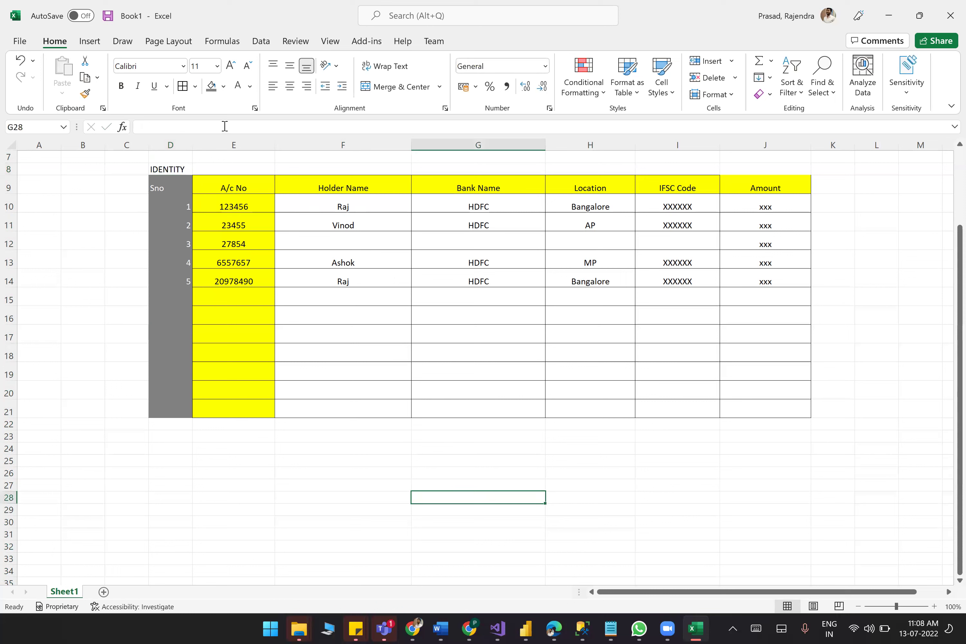
Enter the label Primary Key in E8 above the A/c No header.
click(239, 168)
text(Pri)
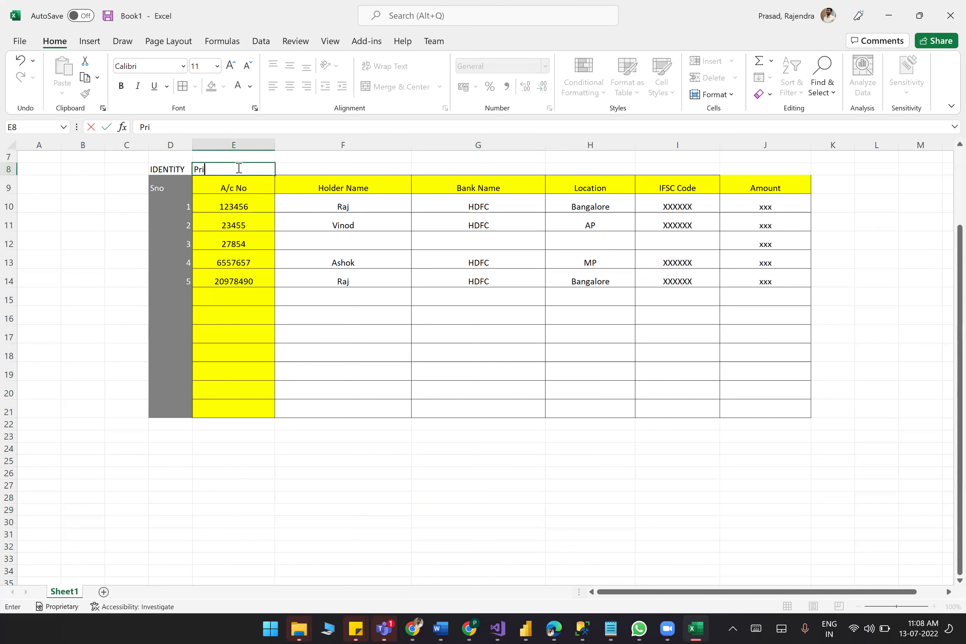
text(mary Key)
click(334, 448)
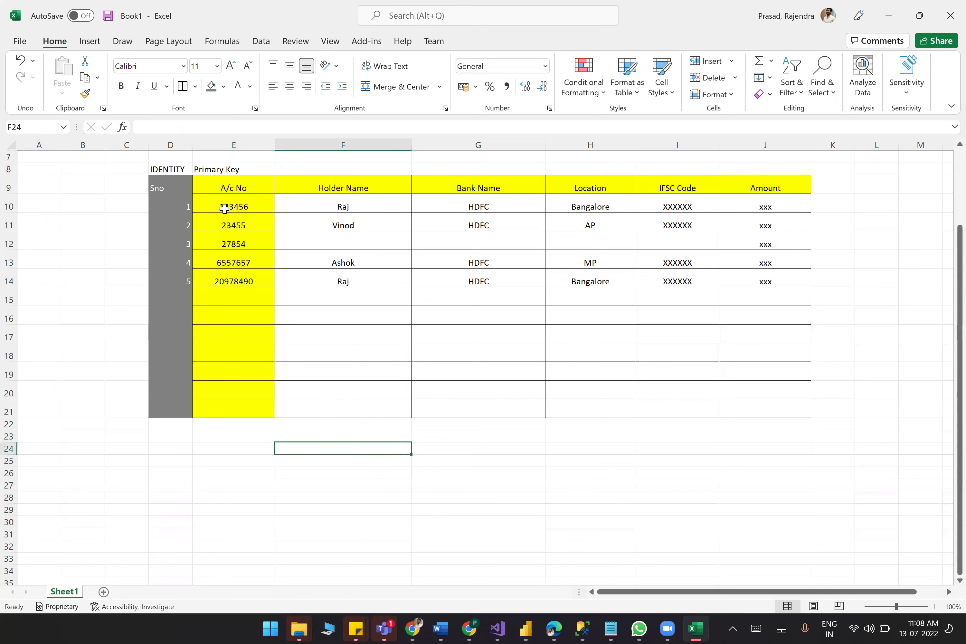
drag(234, 204, 233, 297)
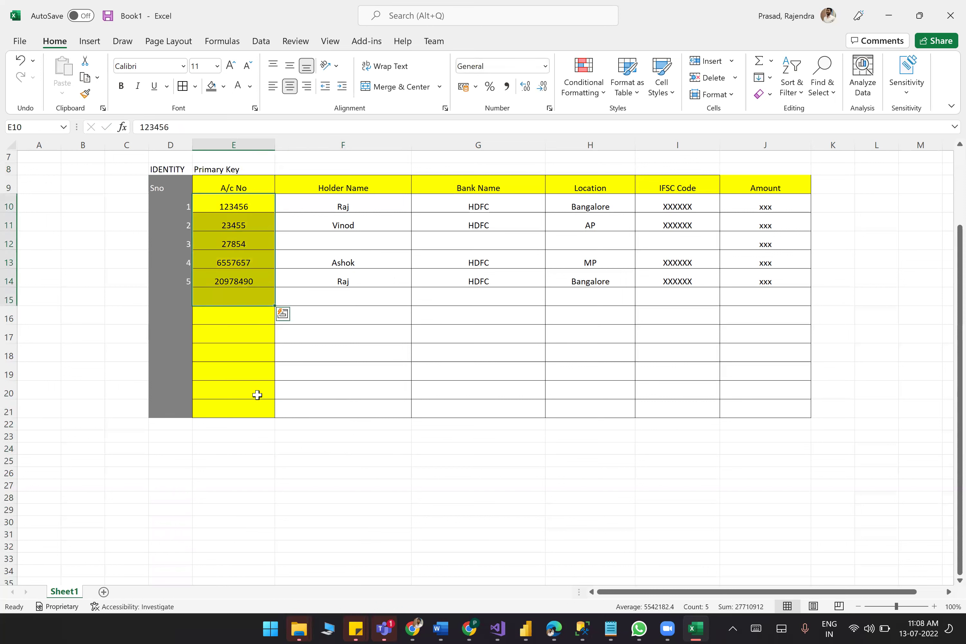
click(253, 202)
drag(252, 202, 247, 281)
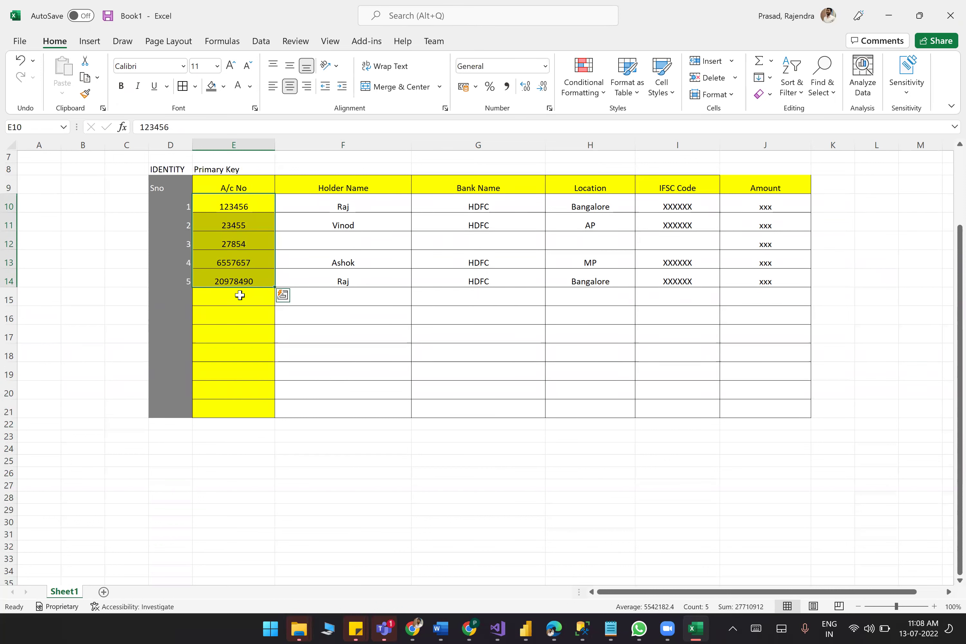
click(240, 295)
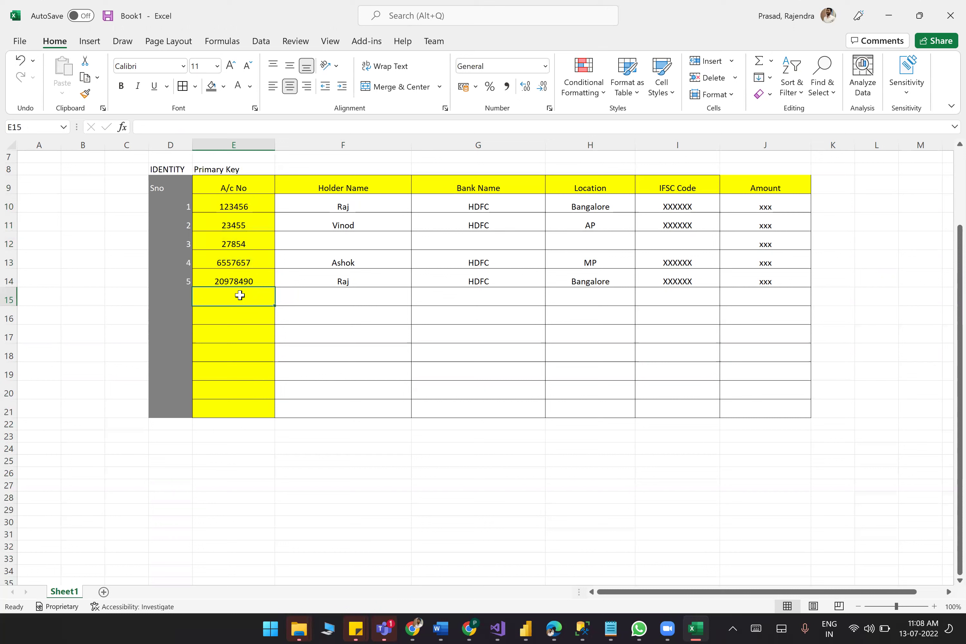
click(231, 144)
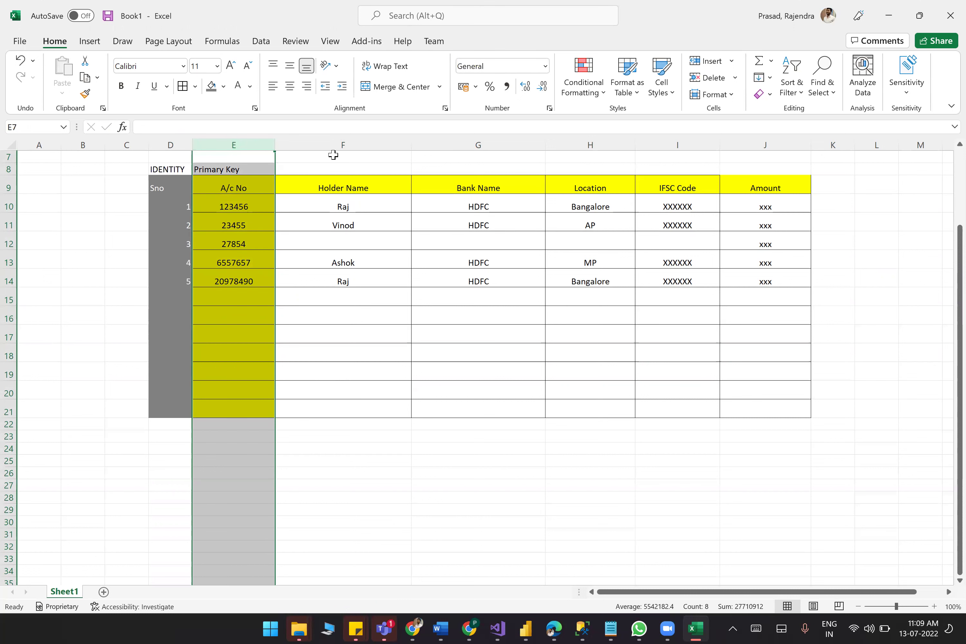
Compare the entries in the Holder Name column with the account numbers in the A/c No column across the filled records.
click(342, 142)
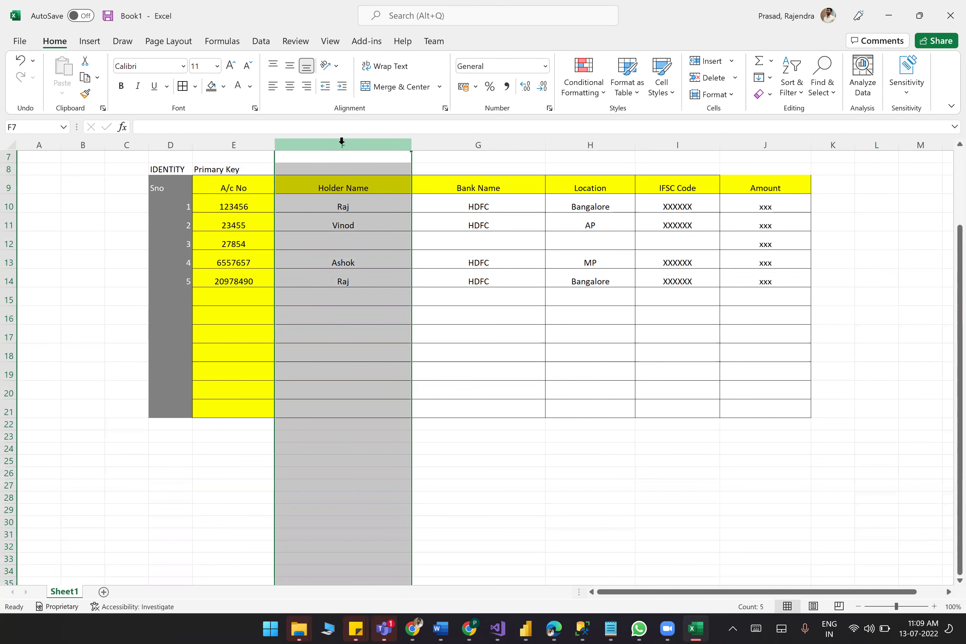
click(334, 215)
double_click(245, 207)
click(296, 406)
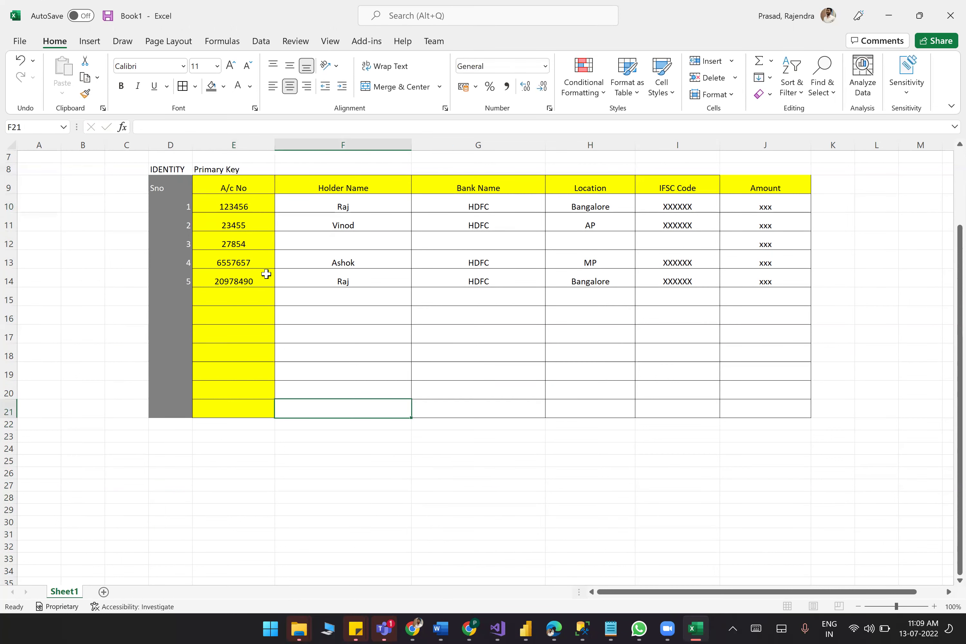
click(354, 206)
click(350, 279)
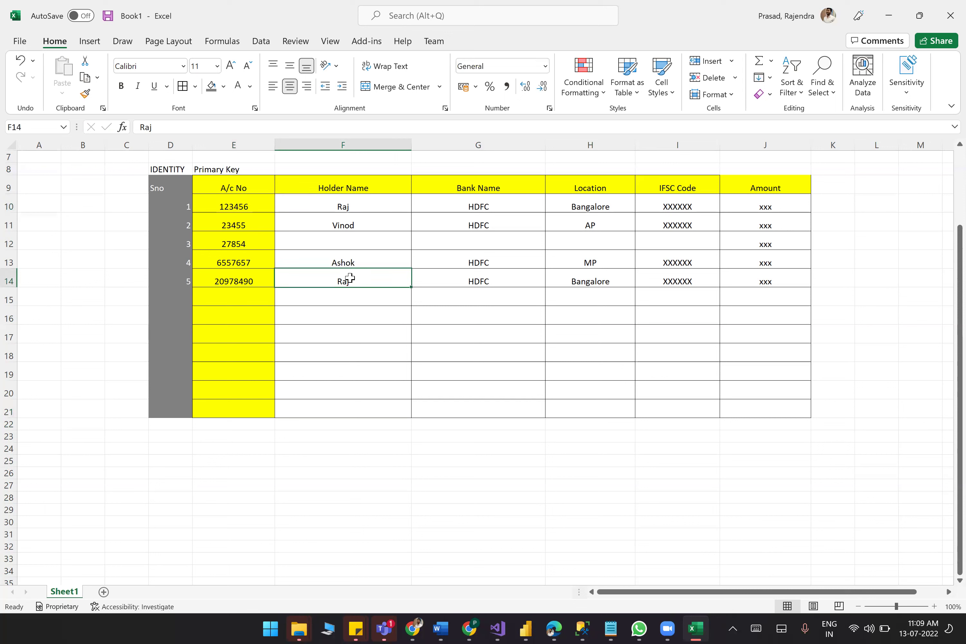
click(352, 216)
click(353, 204)
click(249, 203)
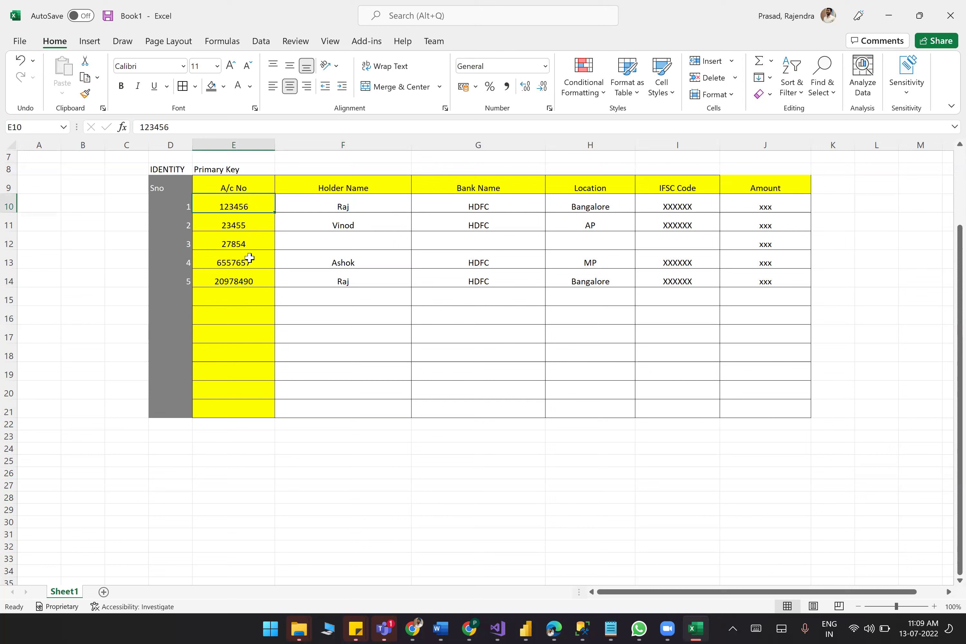
click(249, 282)
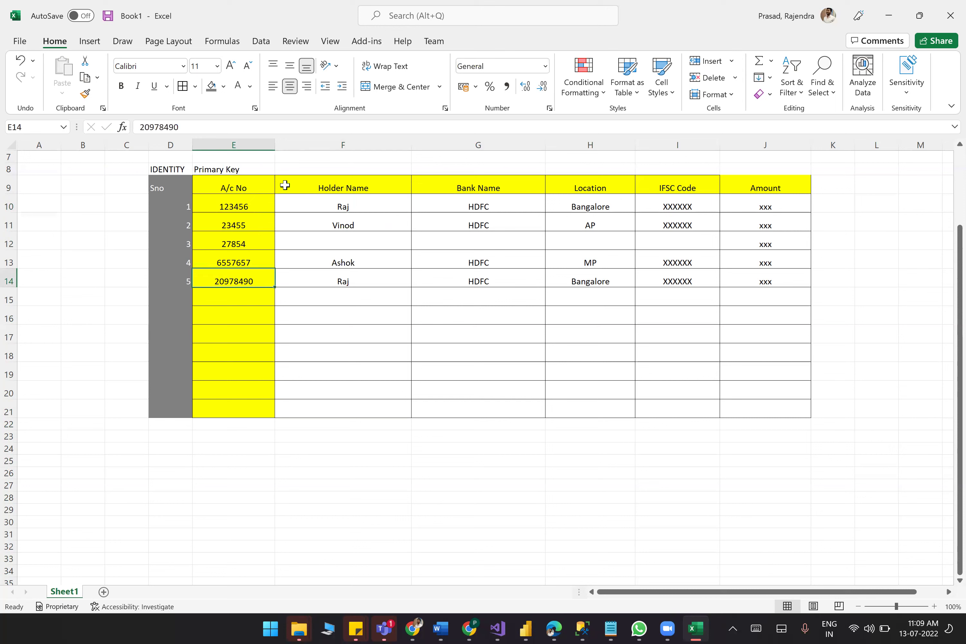
click(232, 144)
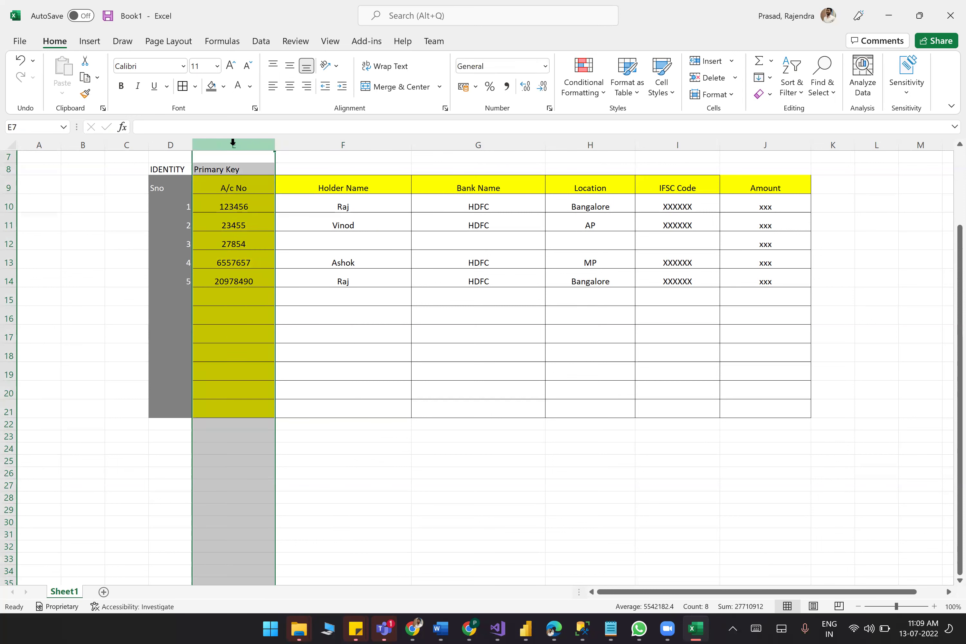
click(241, 187)
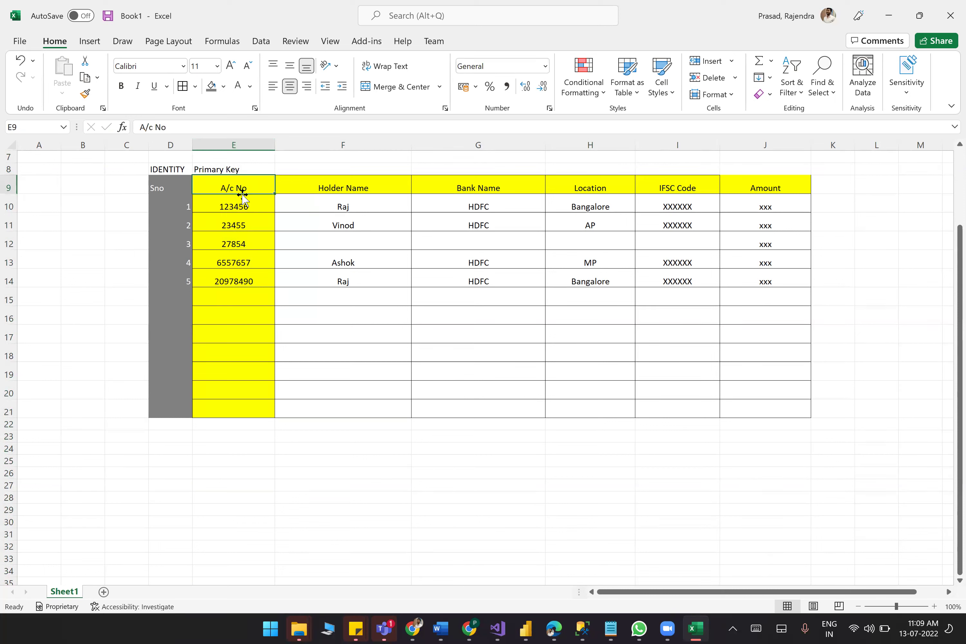
drag(249, 203, 248, 281)
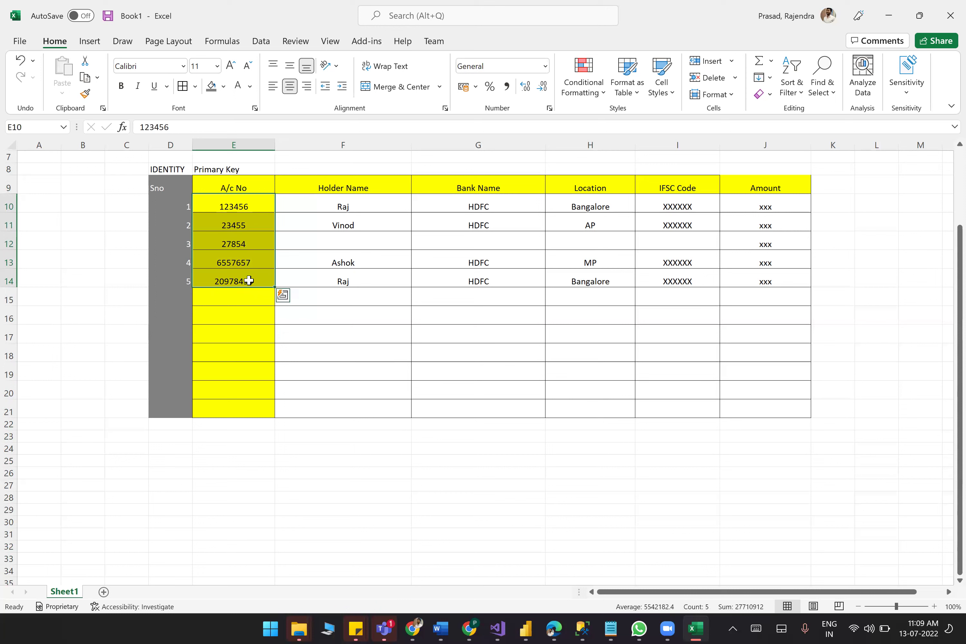
click(336, 490)
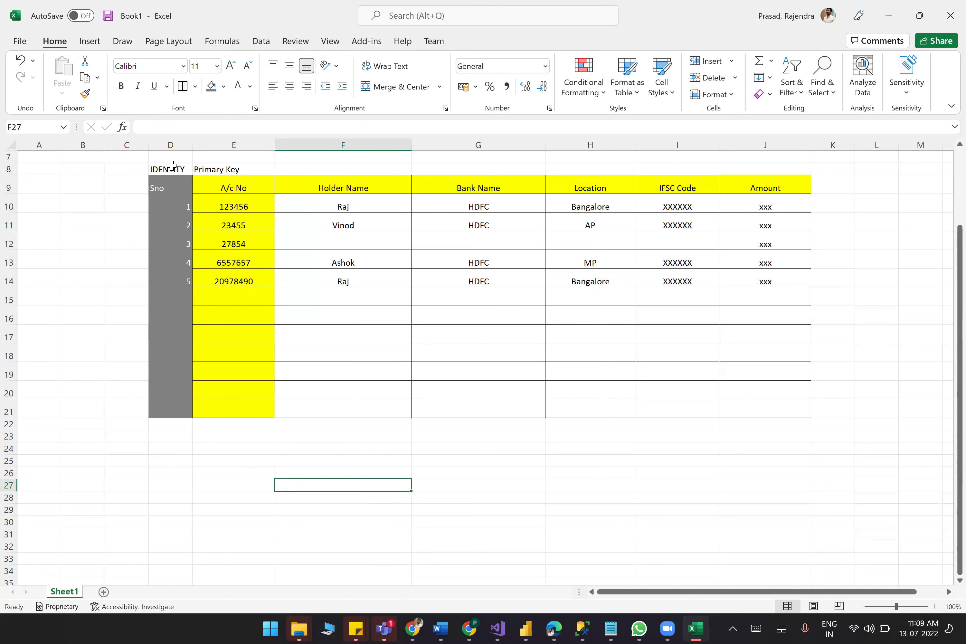
Compare the Sno column labelled IDENTITY with the A/c No column labelled Primary Key.
click(171, 143)
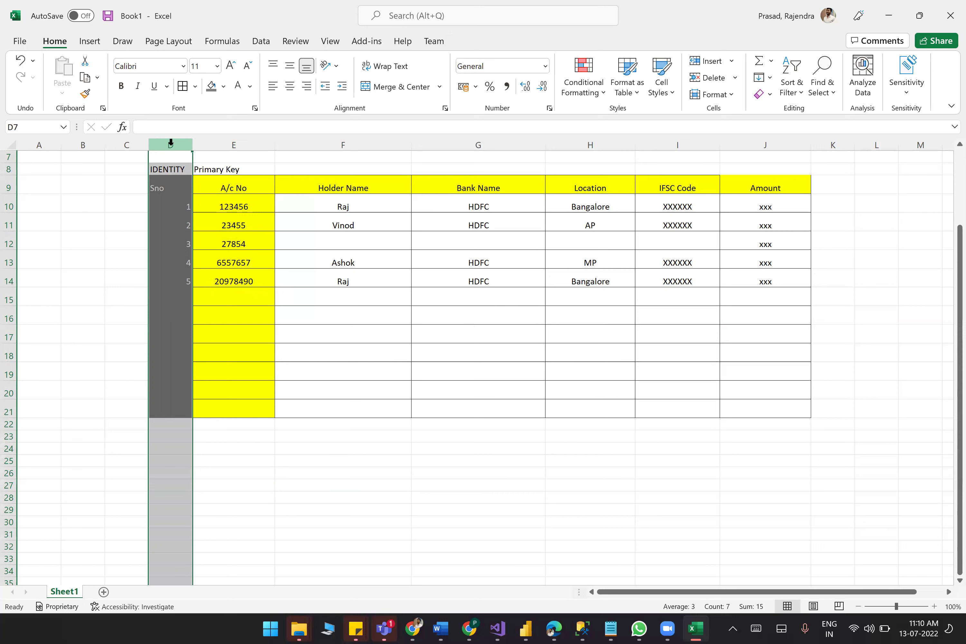
click(227, 143)
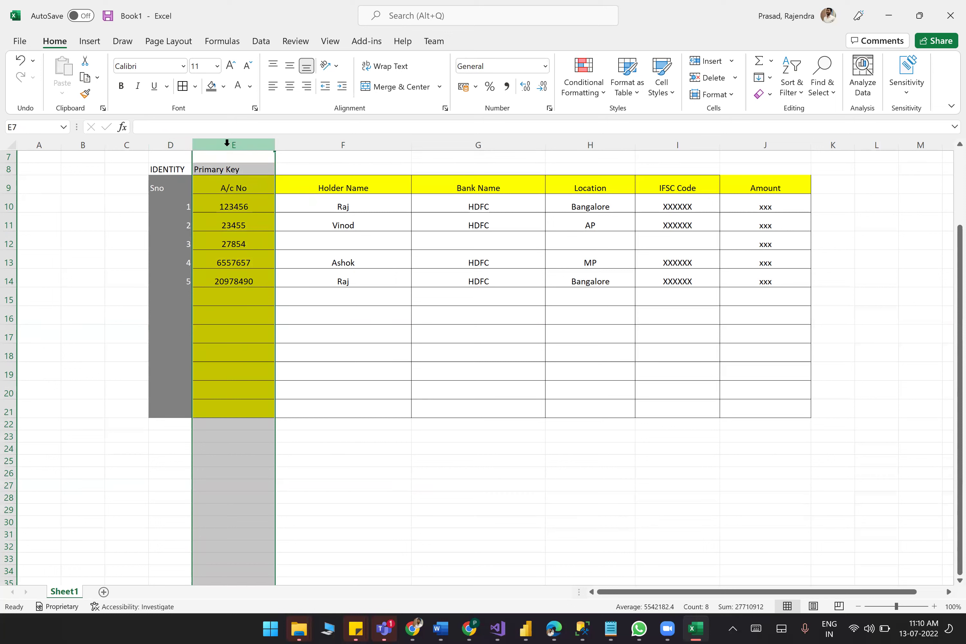
click(177, 145)
click(231, 128)
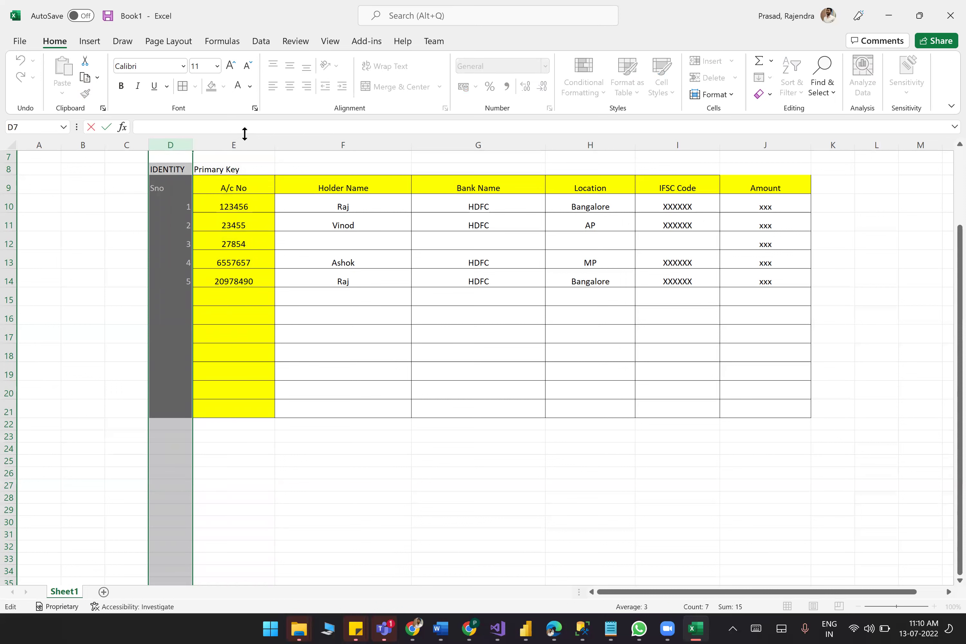
click(235, 155)
click(239, 143)
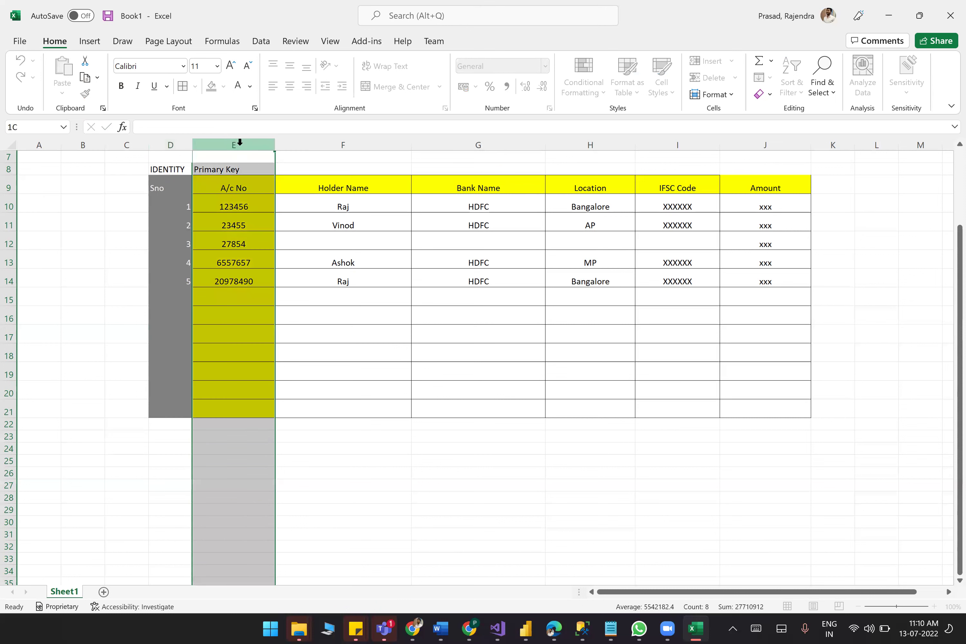
shift+click(182, 141)
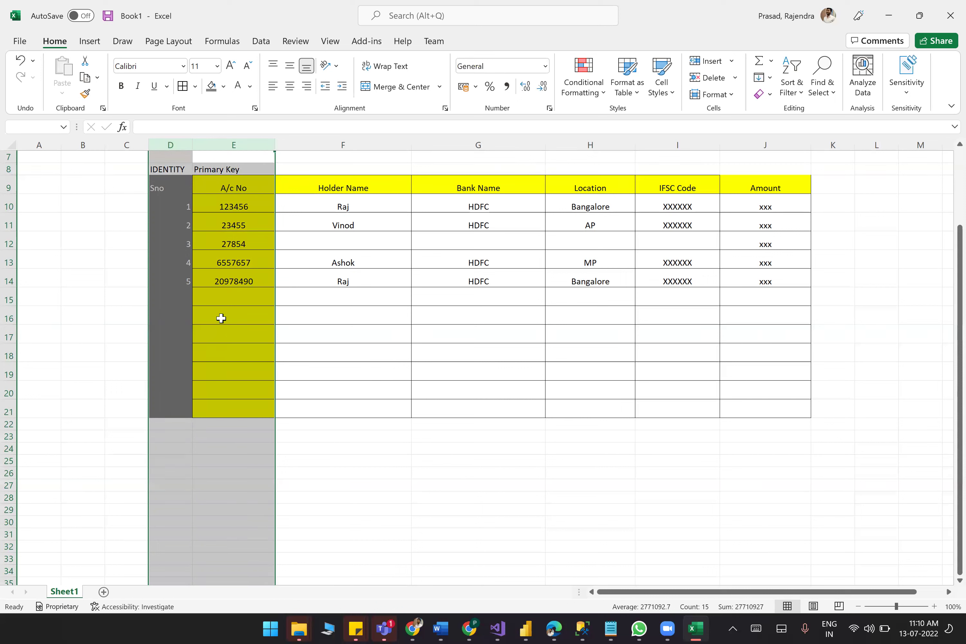
click(180, 145)
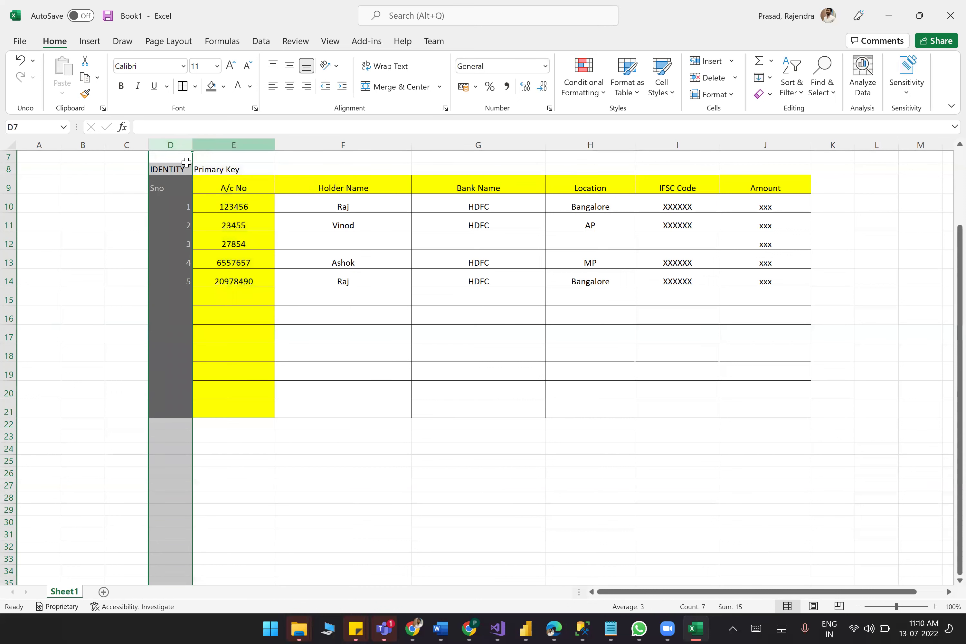
drag(173, 187, 168, 411)
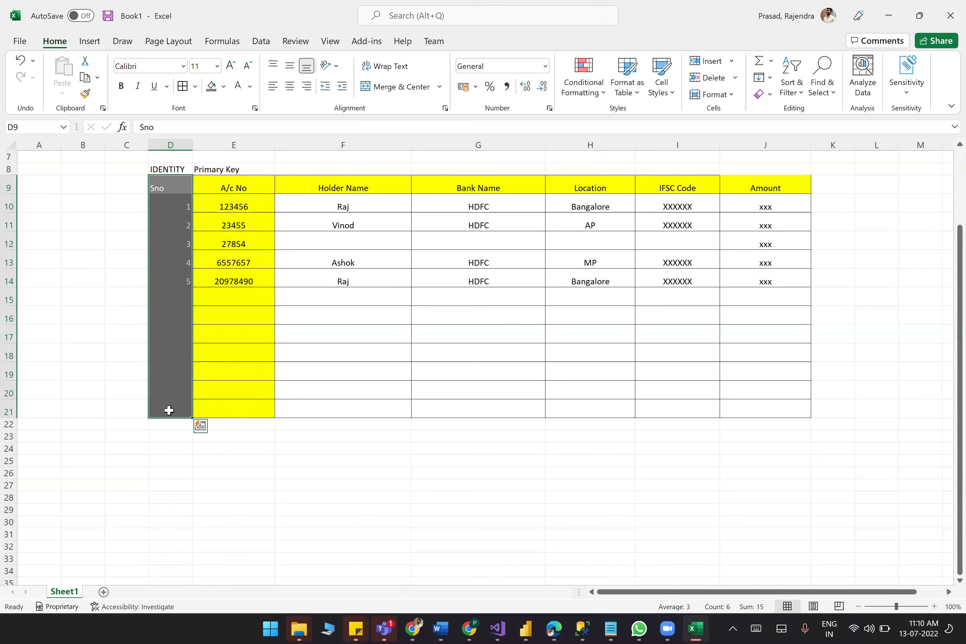
click(166, 145)
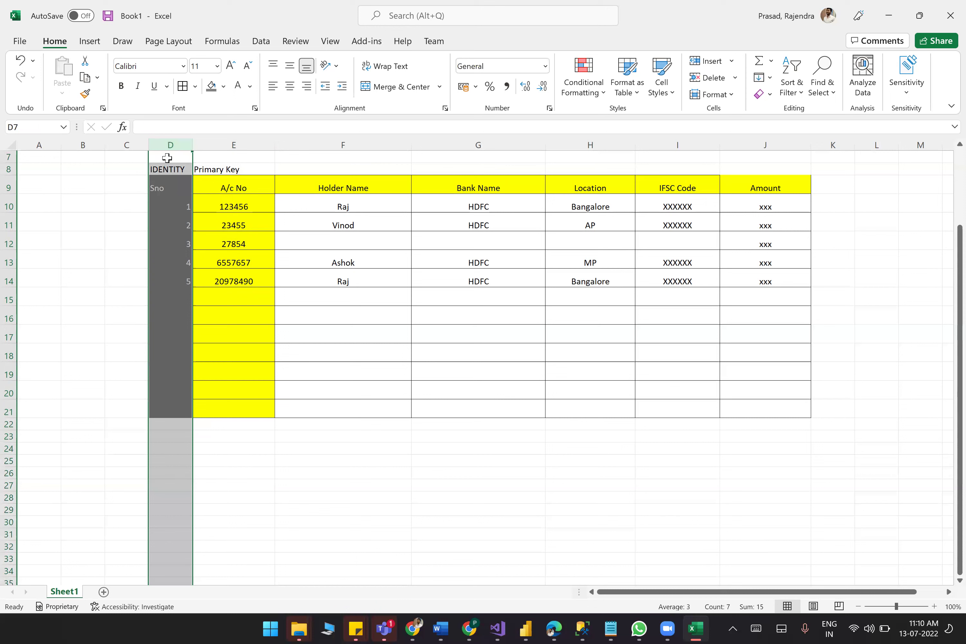
Enter the label Surrogate Key in D7 above the IDENTITY label.
click(171, 157)
text(Surro)
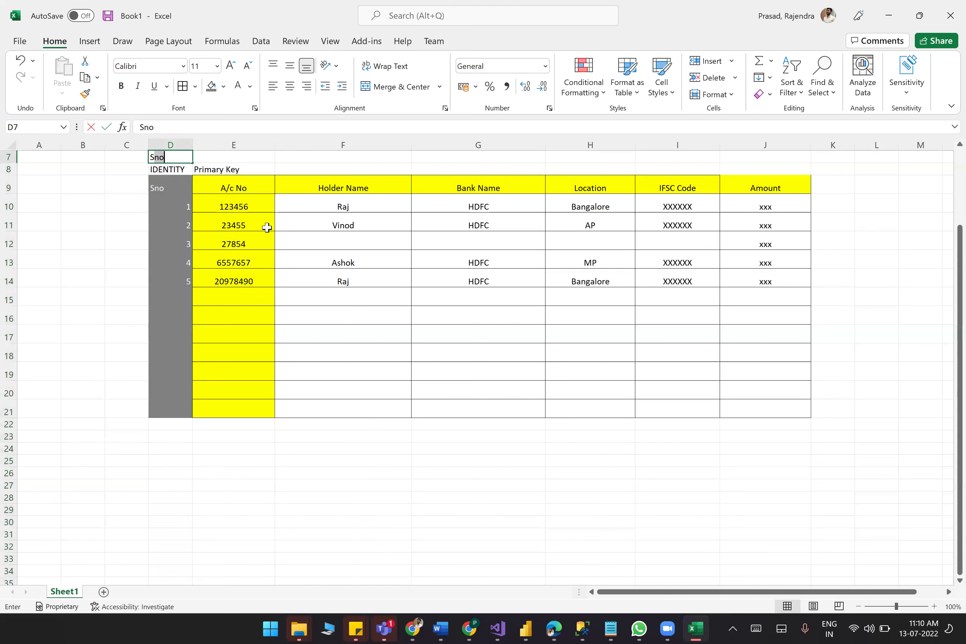
text(gate Key)
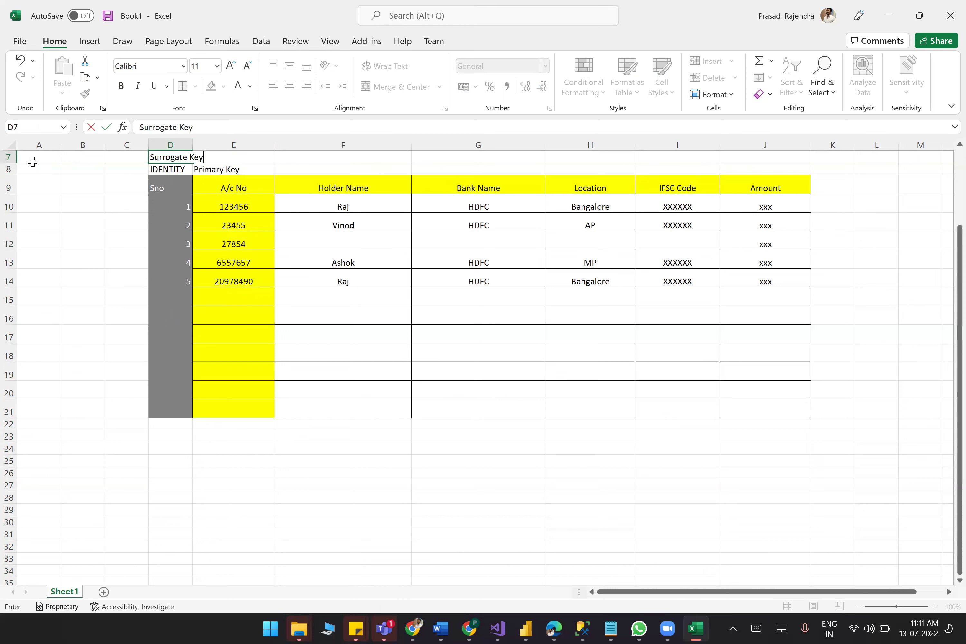
Increase the height of rows 7 and 8 and widen column D to fit the Surrogate Key label.
scroll(80, 236, up, 2)
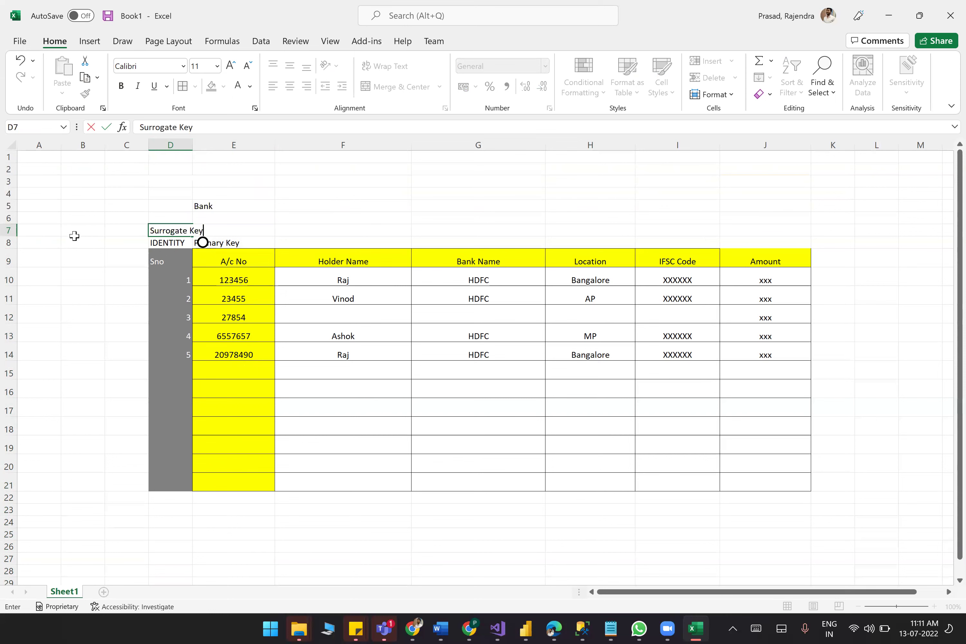
drag(10, 234, 13, 261)
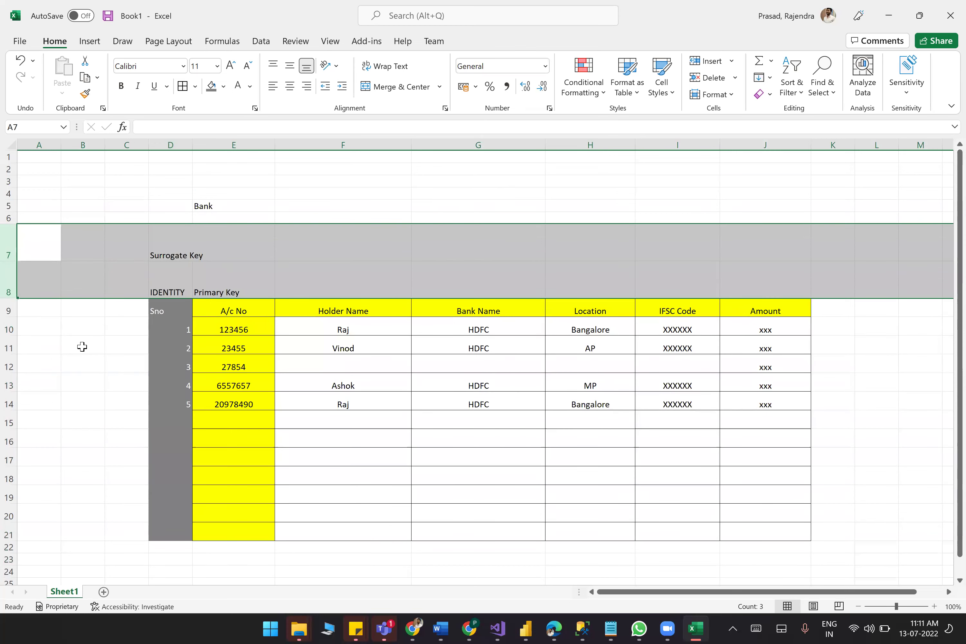
click(81, 346)
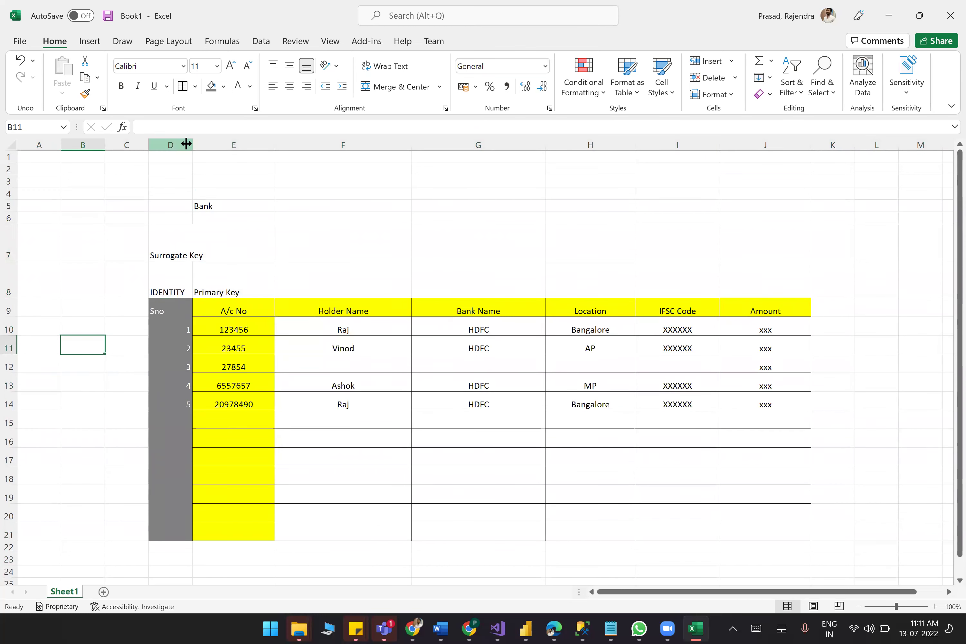
drag(191, 144, 242, 156)
Fill the Surrogate Key cell D7 with the orange theme color.
click(205, 249)
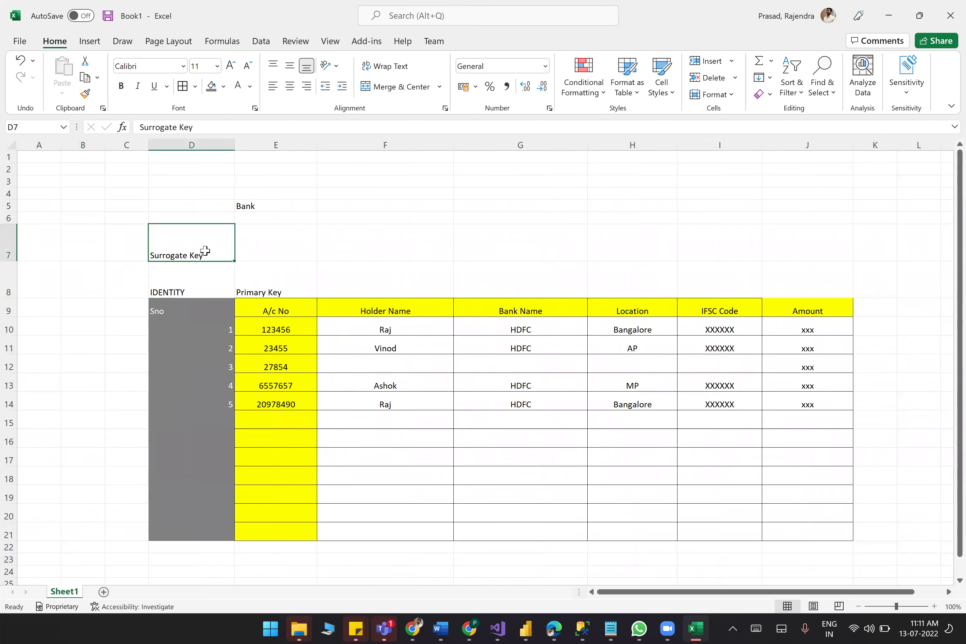
click(225, 88)
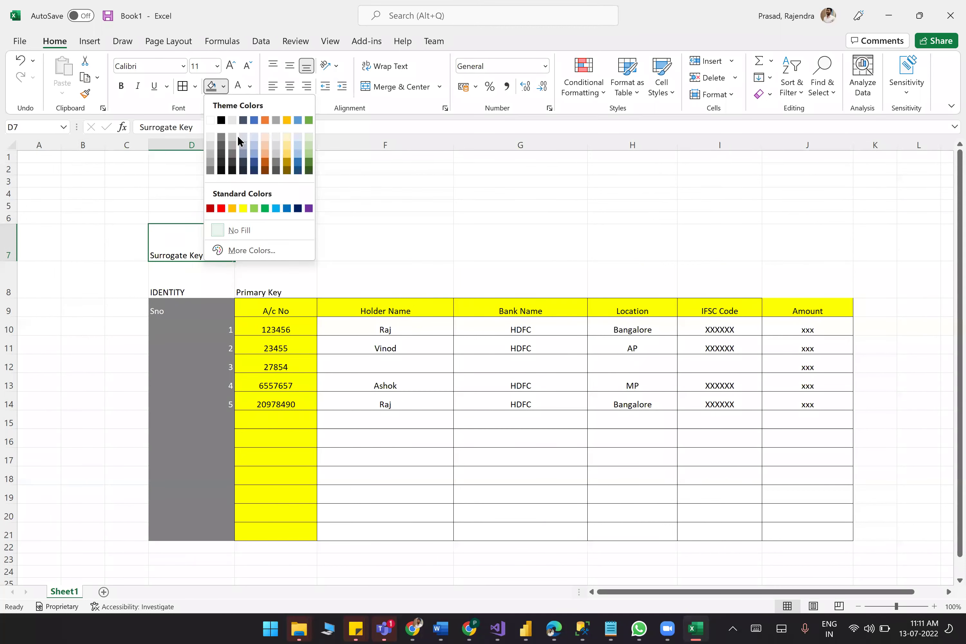
click(266, 120)
key(Right)
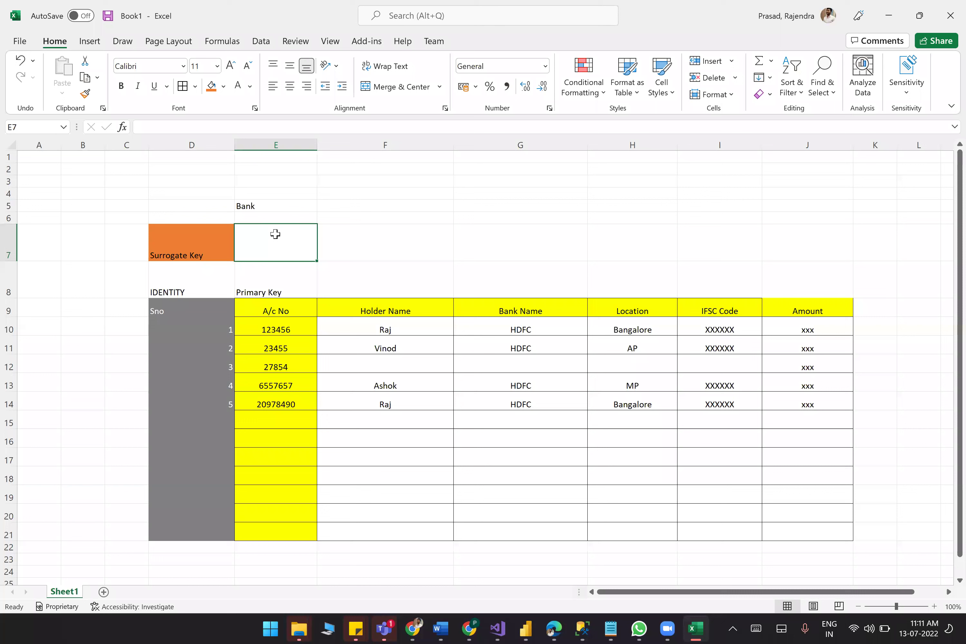
Copy the Primary Key label from E8 into E7 and fill E7 with the same orange.
click(257, 291)
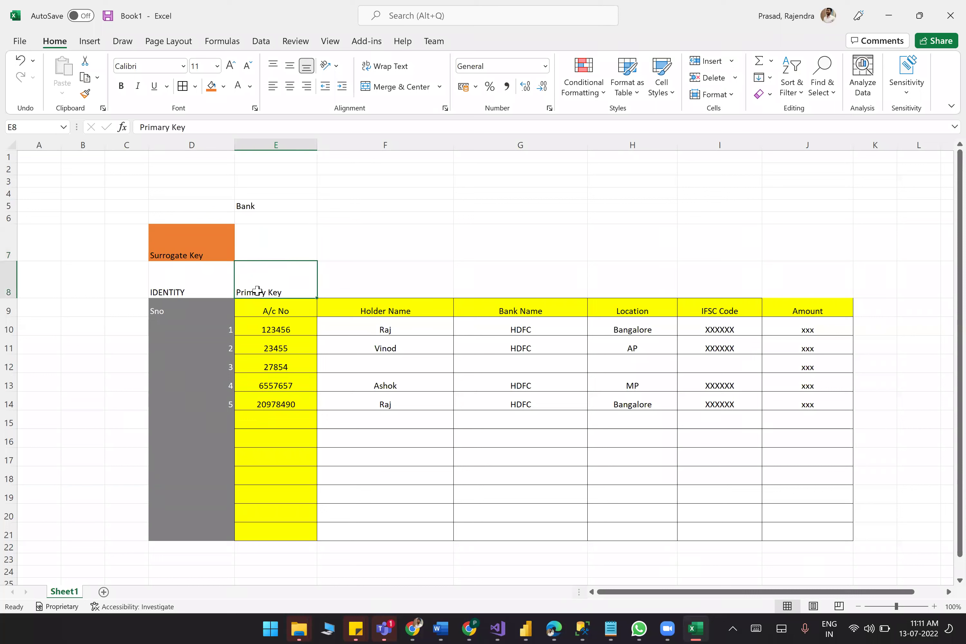
key(ctrl+c)
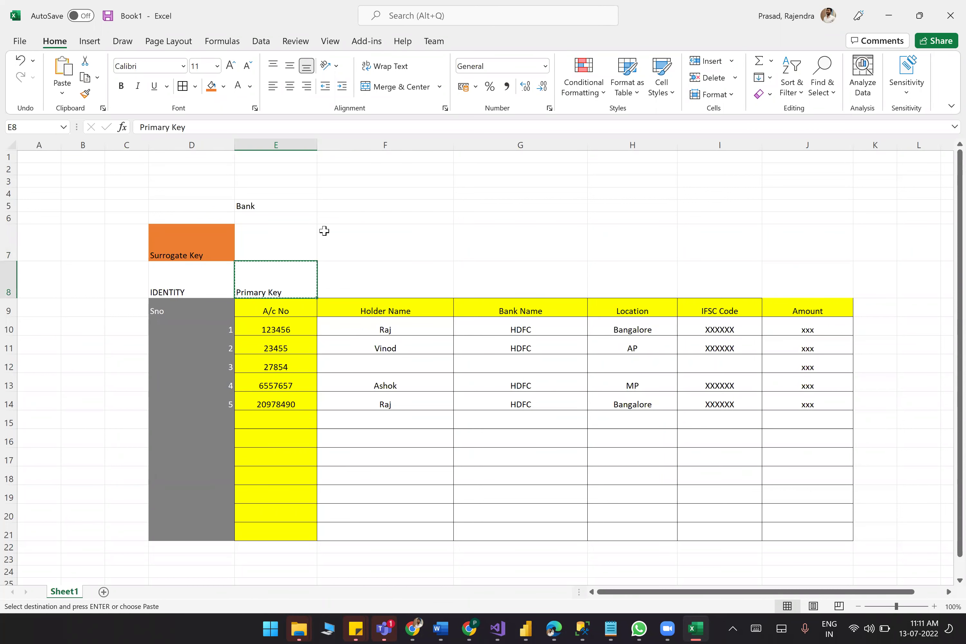
click(266, 241)
key(ctrl+v)
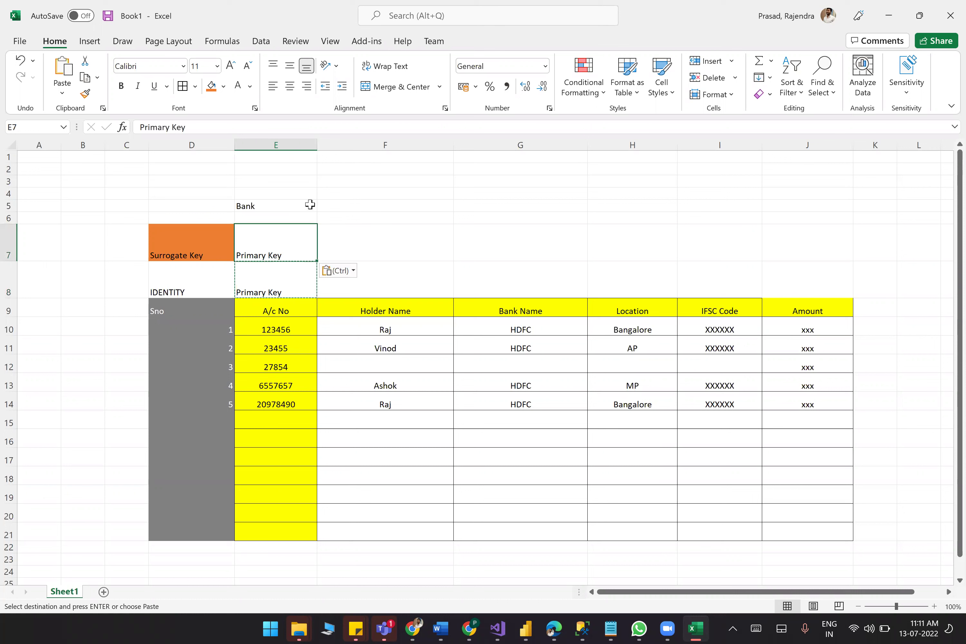
click(211, 87)
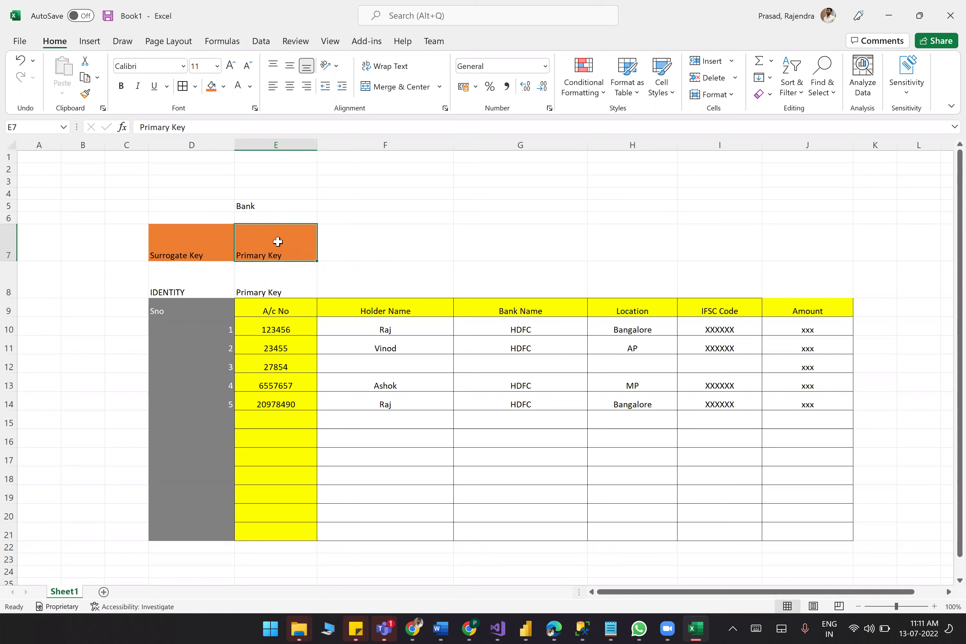
Examine the first record's serial number and its account details across E10:J10, leaving the cell contents in place.
click(281, 328)
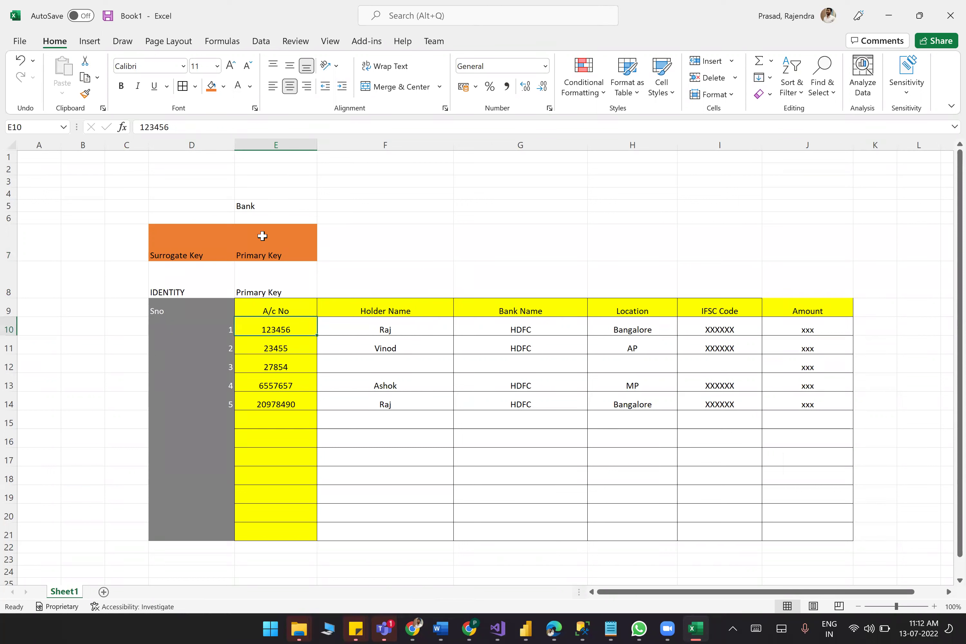
click(207, 325)
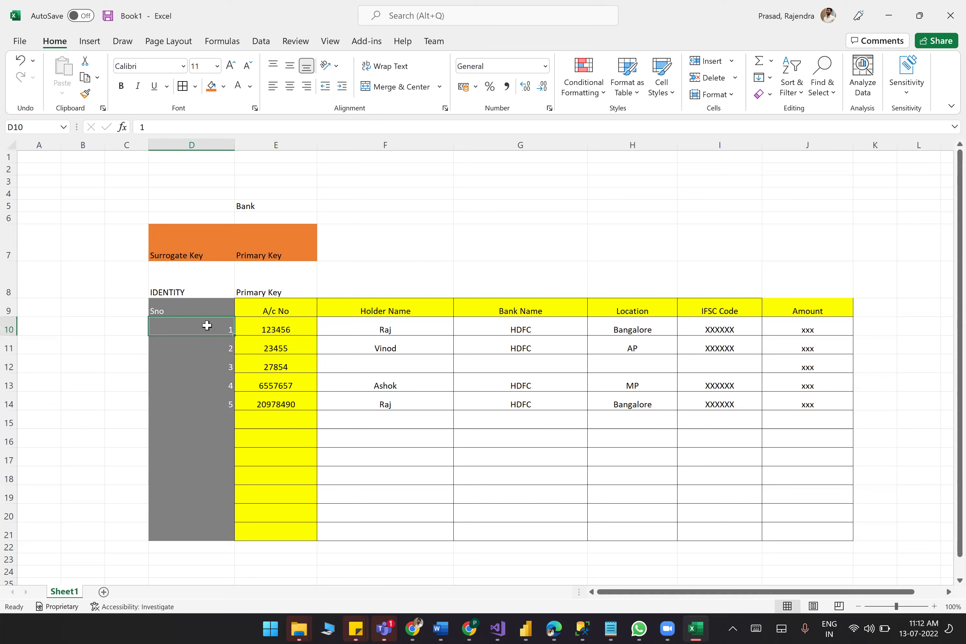
click(295, 329)
drag(317, 327, 737, 318)
click(509, 348)
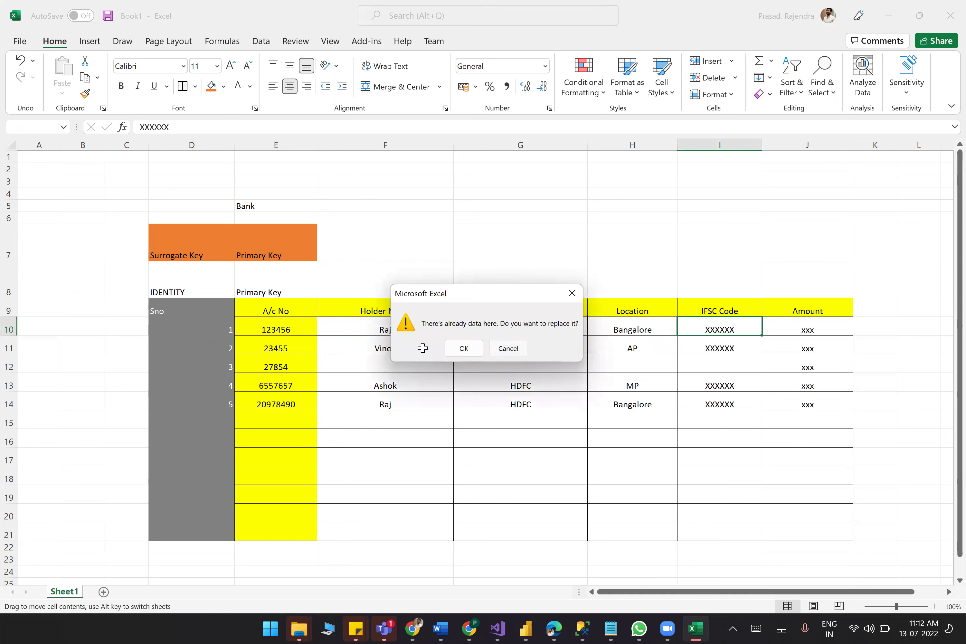
drag(283, 328, 772, 325)
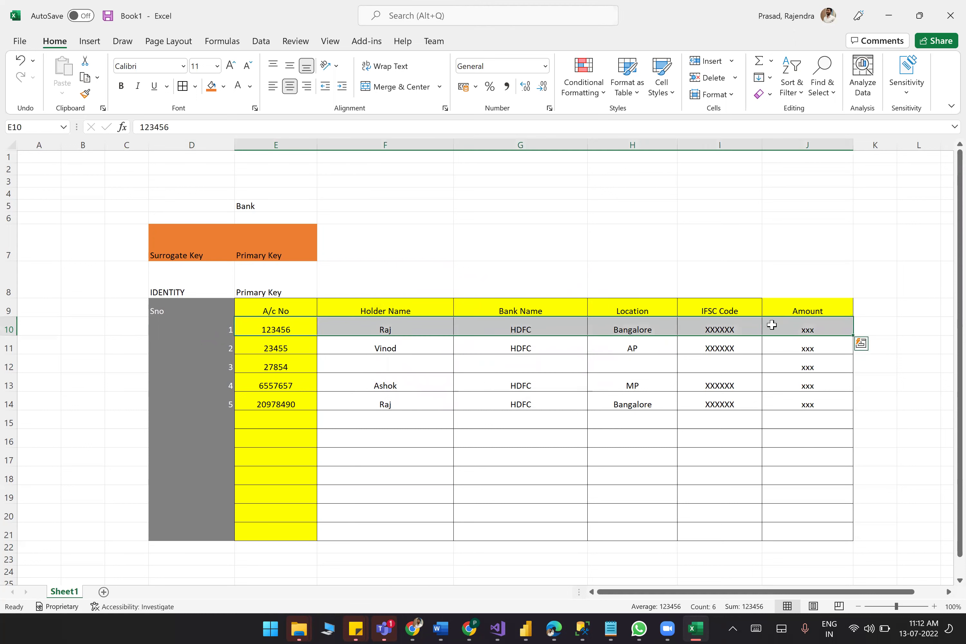
Extend the orange label in E7 to "Primary Key/ Business Meaning" and widen column E to fit it.
click(269, 234)
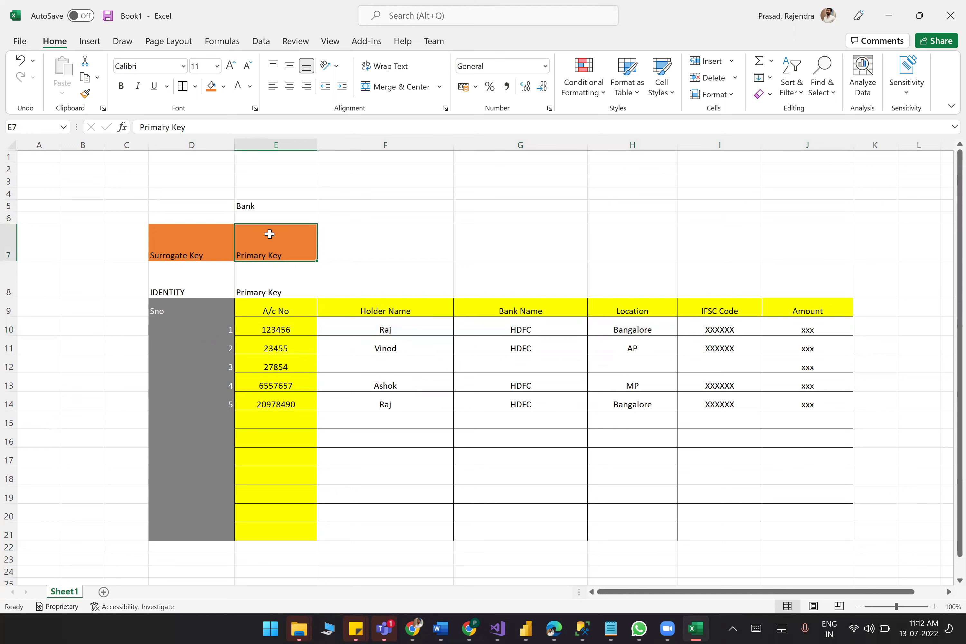
double_click(292, 250)
text(/ Busine)
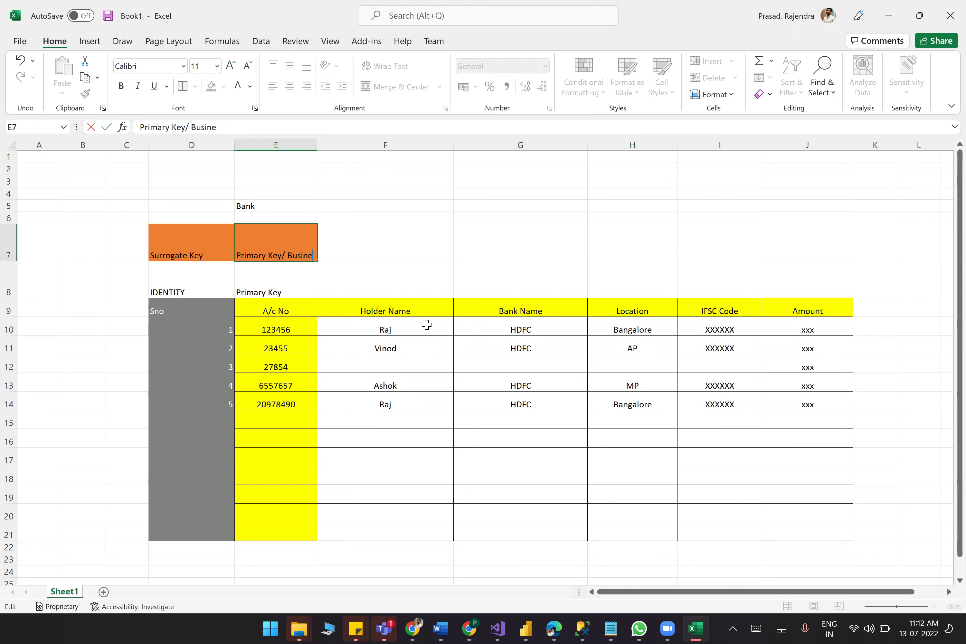
text(ss)
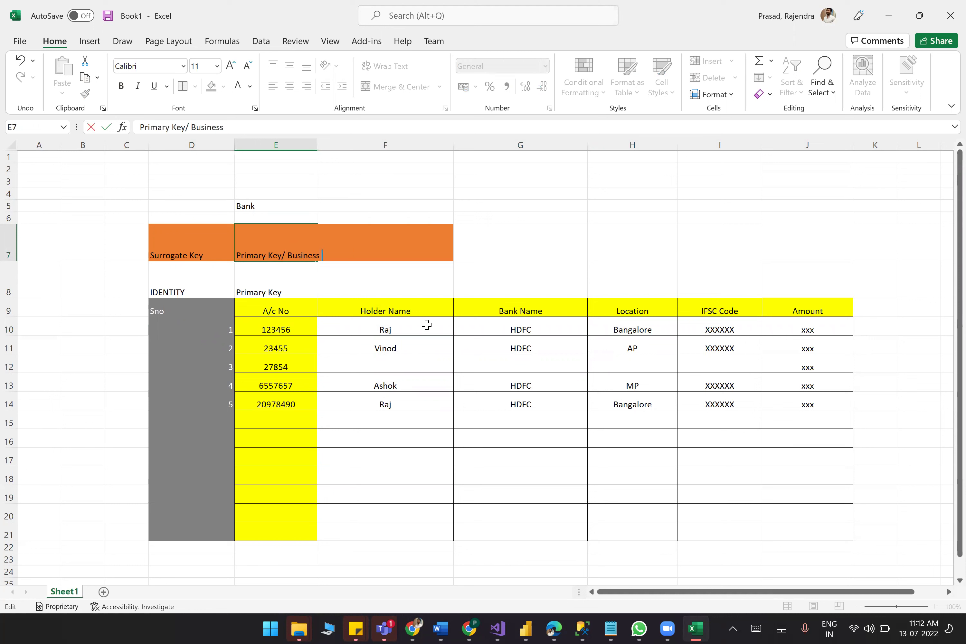
text( Meaning)
key(Return)
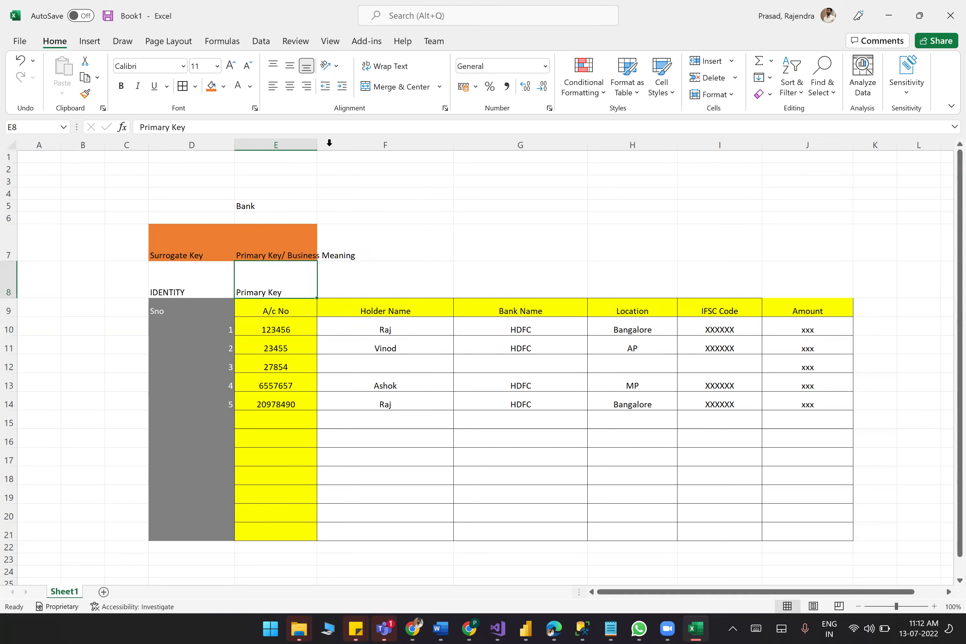
drag(318, 145, 416, 144)
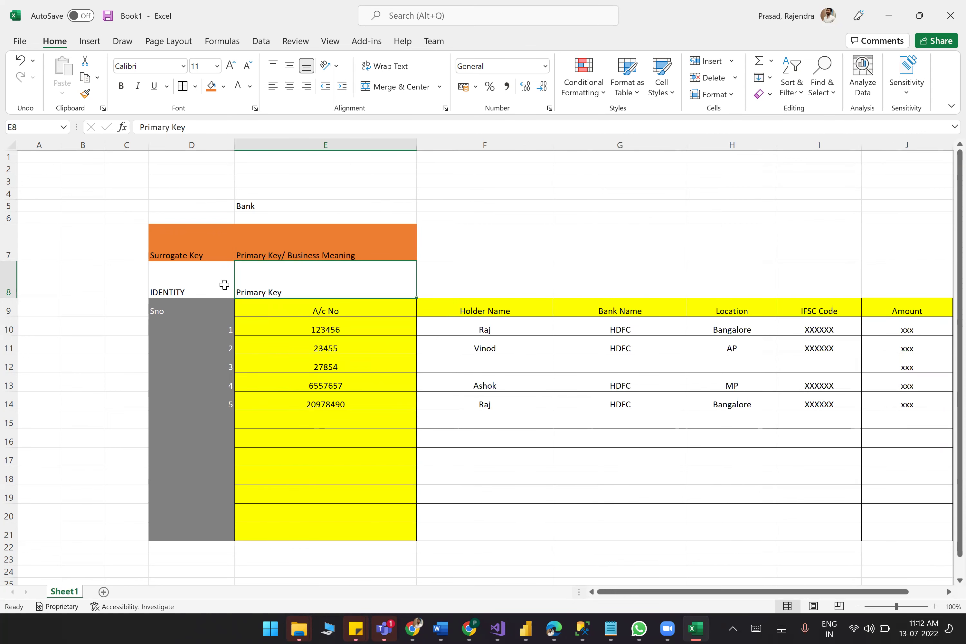
Examine the Surrogate Key label in D7, the records in rows 10 to 14 and their account numbers in E10:E14.
double_click(177, 240)
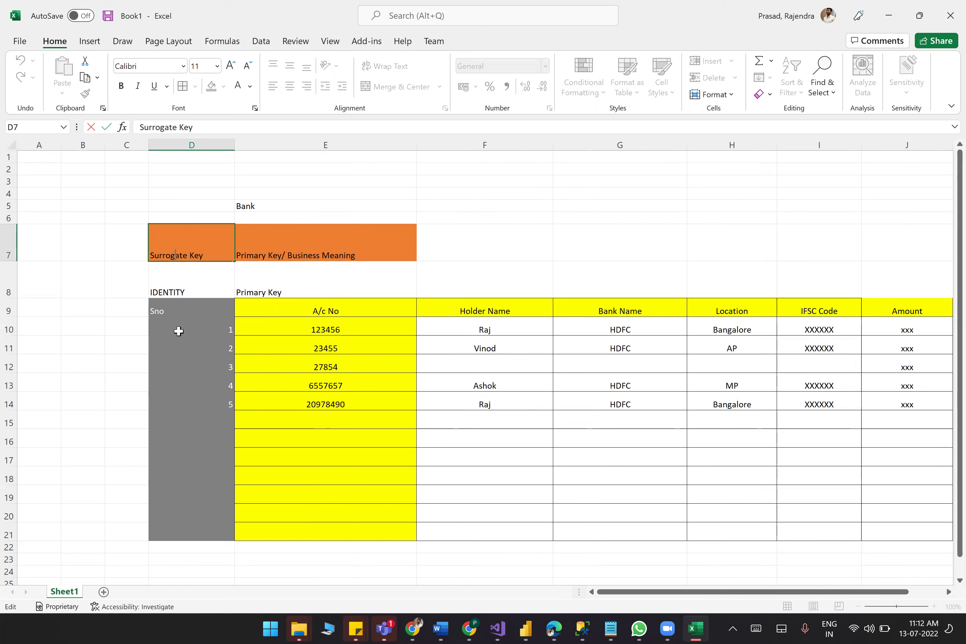
click(9, 330)
drag(8, 328, 6, 403)
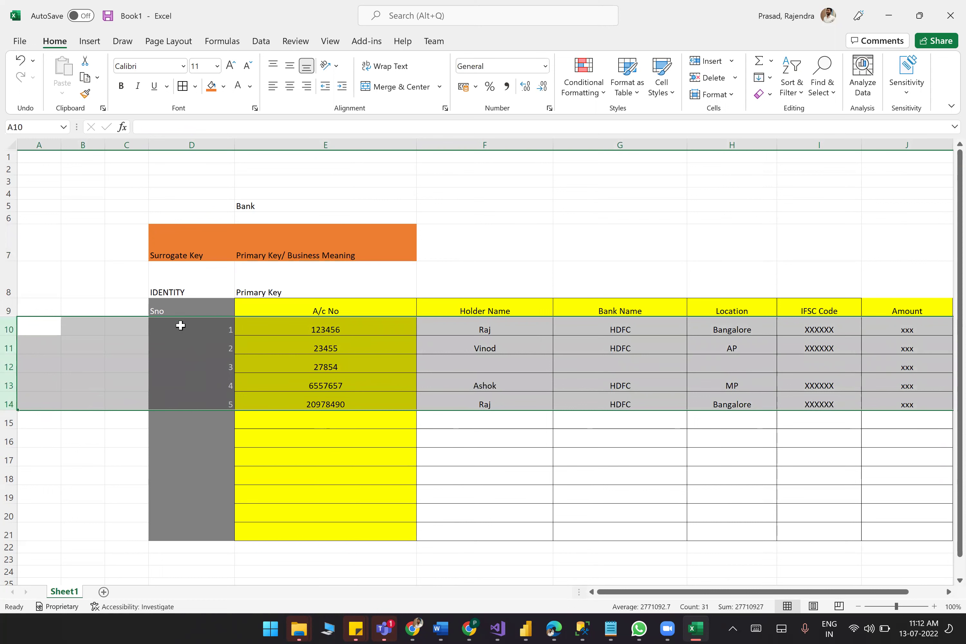
double_click(190, 244)
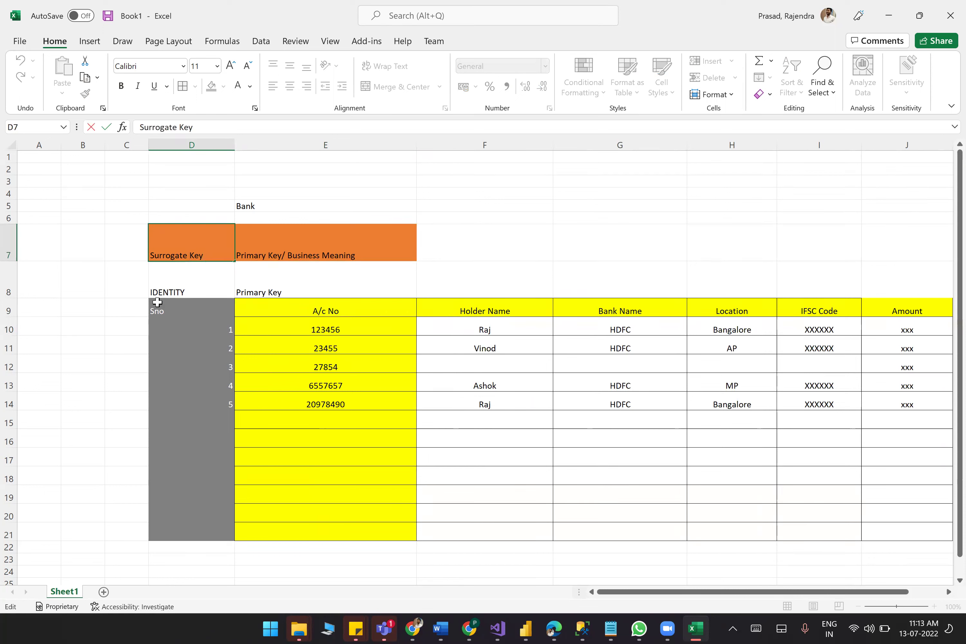
drag(8, 329, 181, 399)
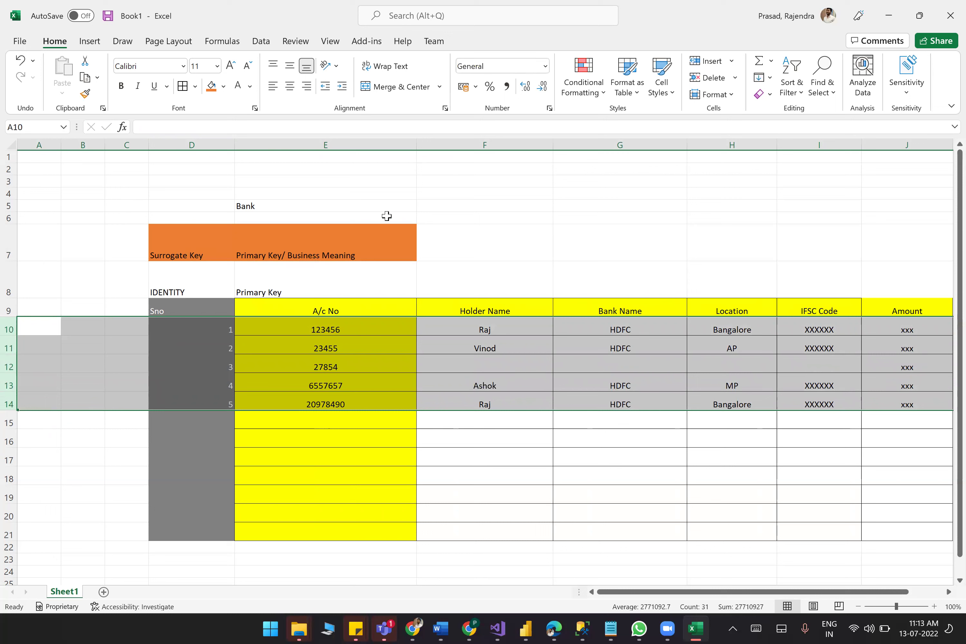
click(335, 146)
click(337, 322)
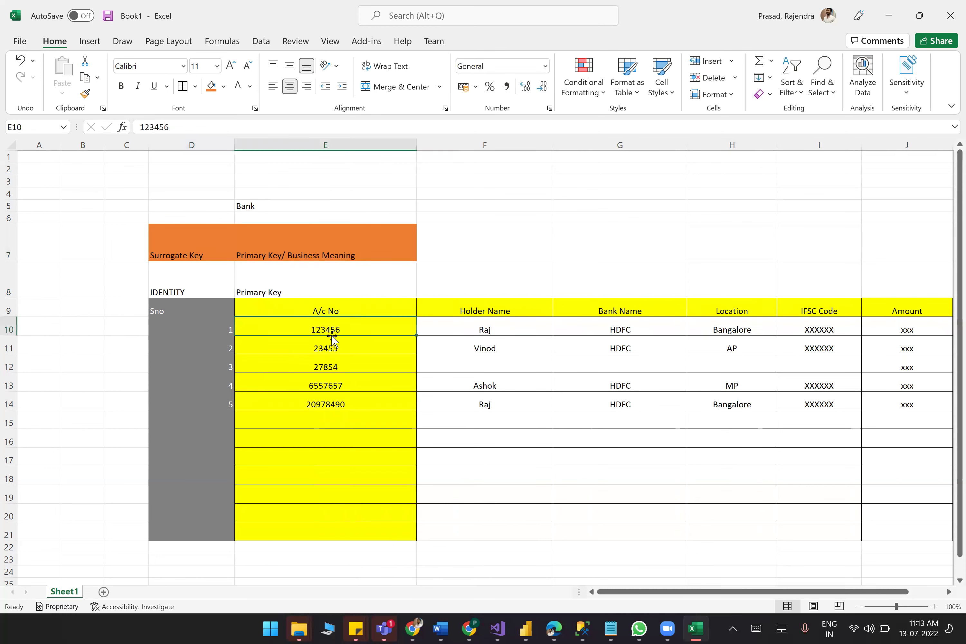
drag(337, 388, 340, 399)
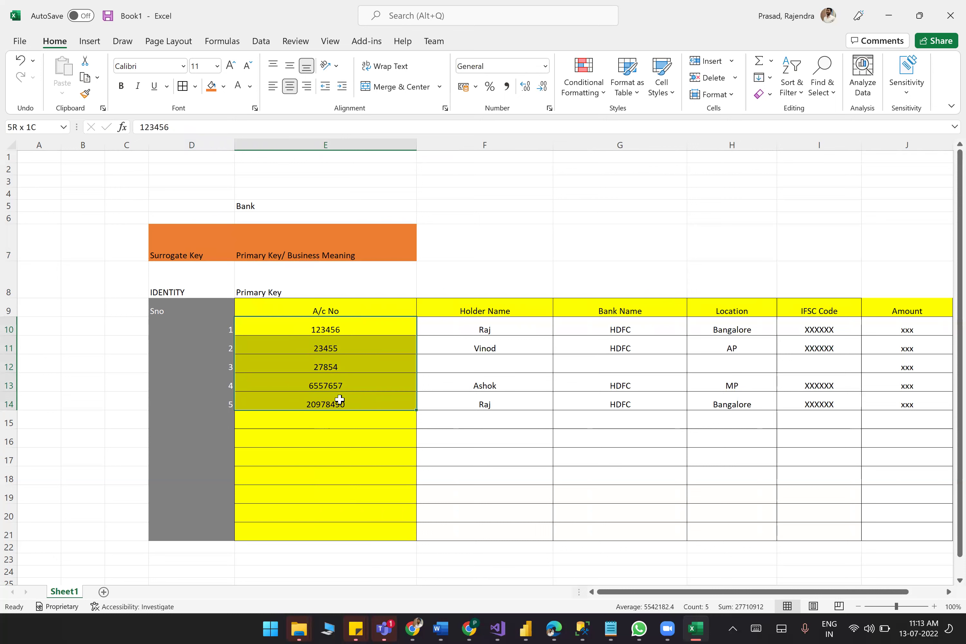
drag(339, 399, 339, 400)
Delete the three empty columns A to C in front of the bank table.
click(36, 144)
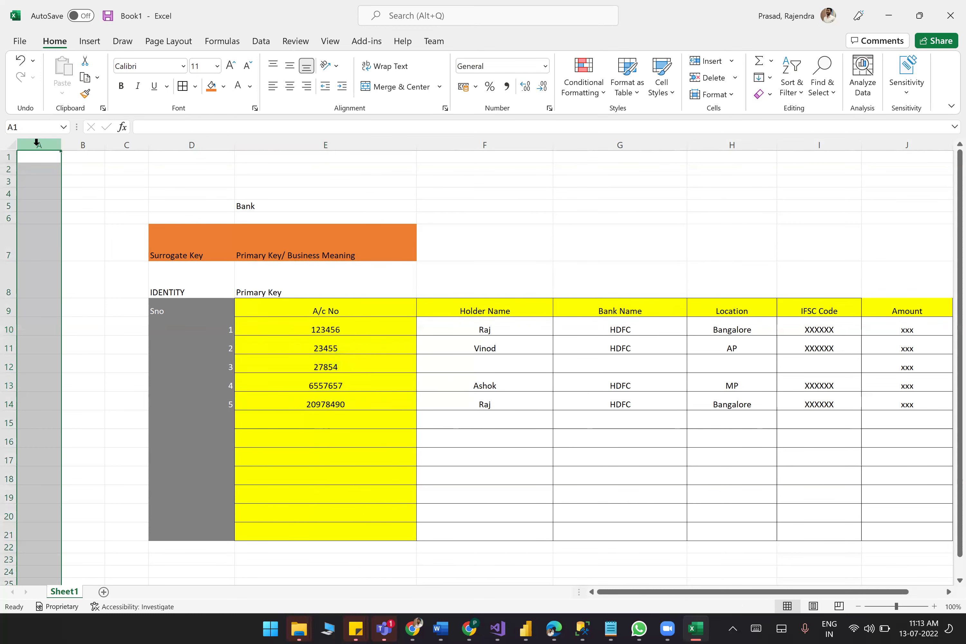
key(shift+Right)
key(shift+Right)
right_click(36, 145)
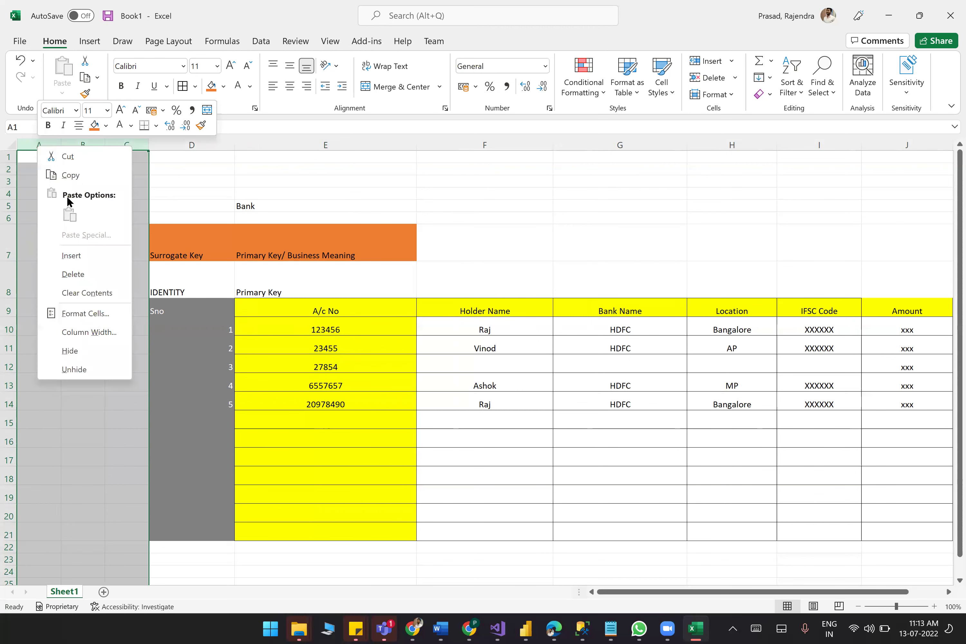
click(66, 274)
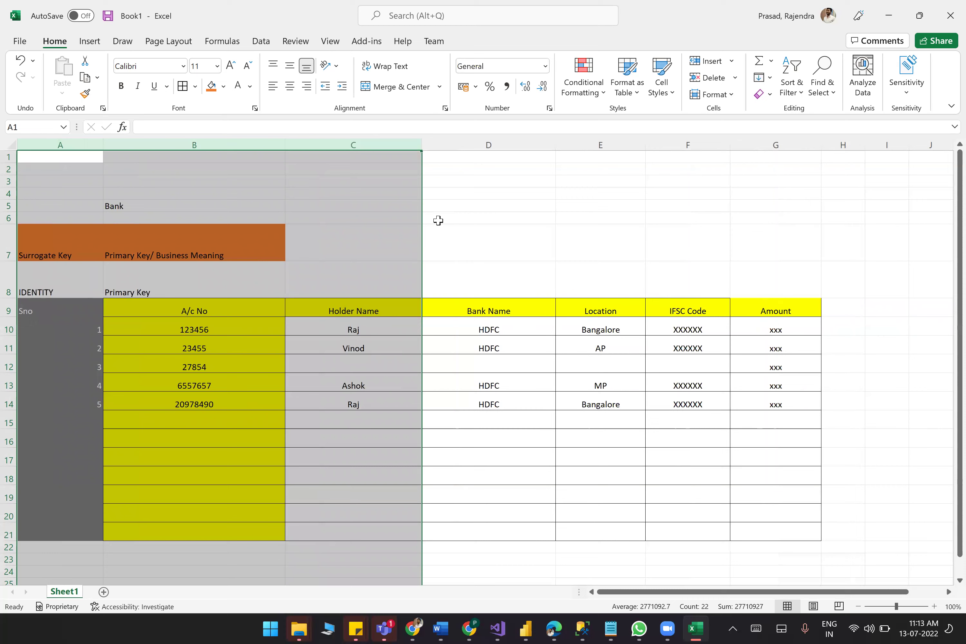
click(361, 206)
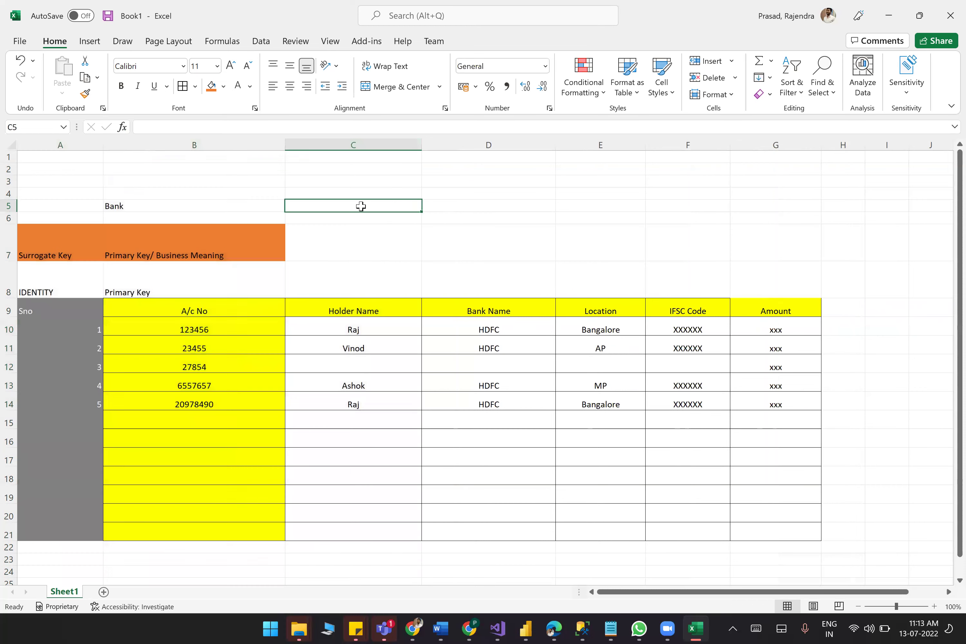
Delete the empty rows 1 to 4 above the Bank title.
click(9, 192)
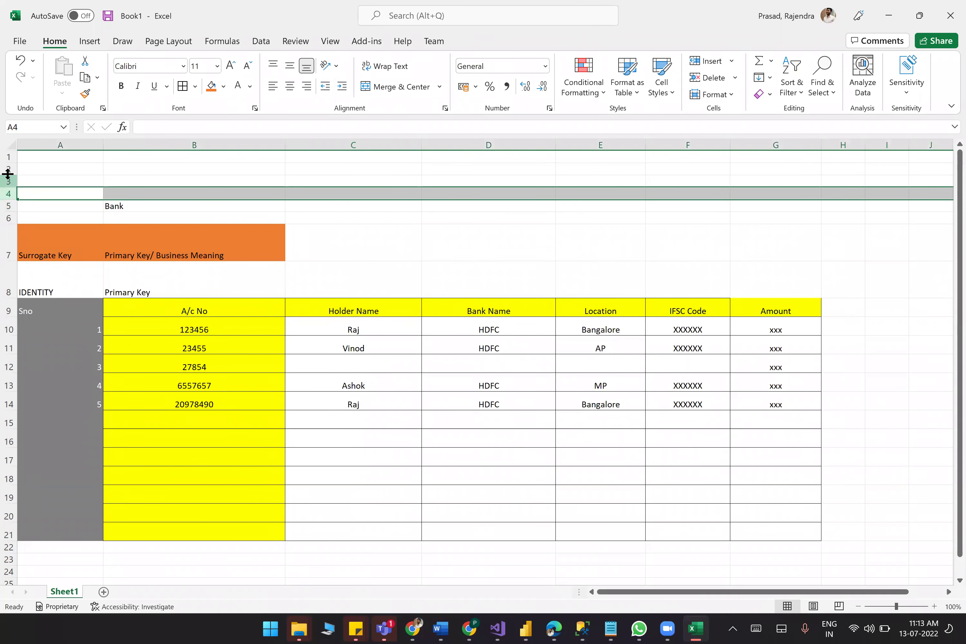
shift+click(9, 157)
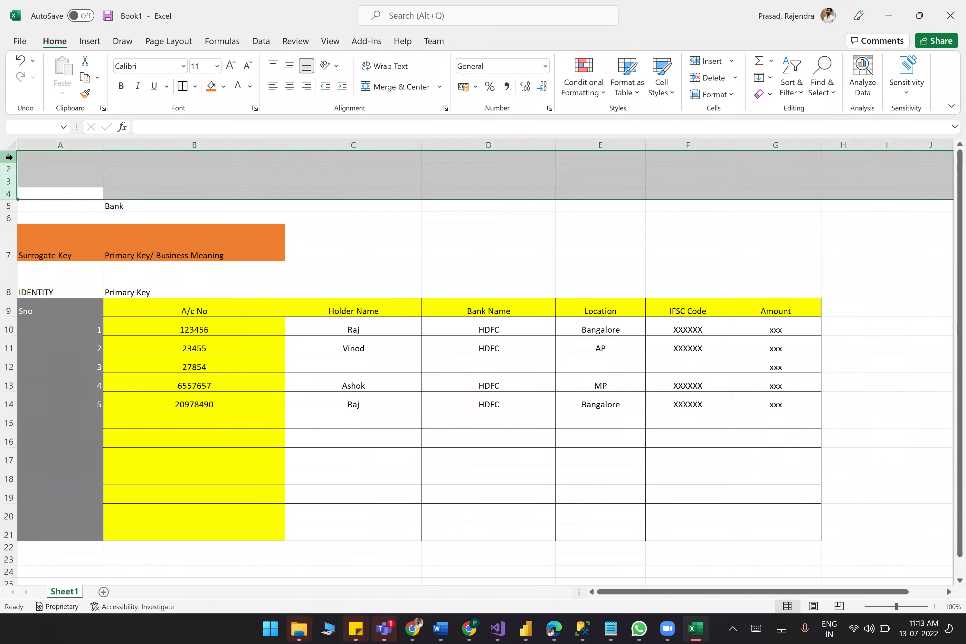
right_click(8, 157)
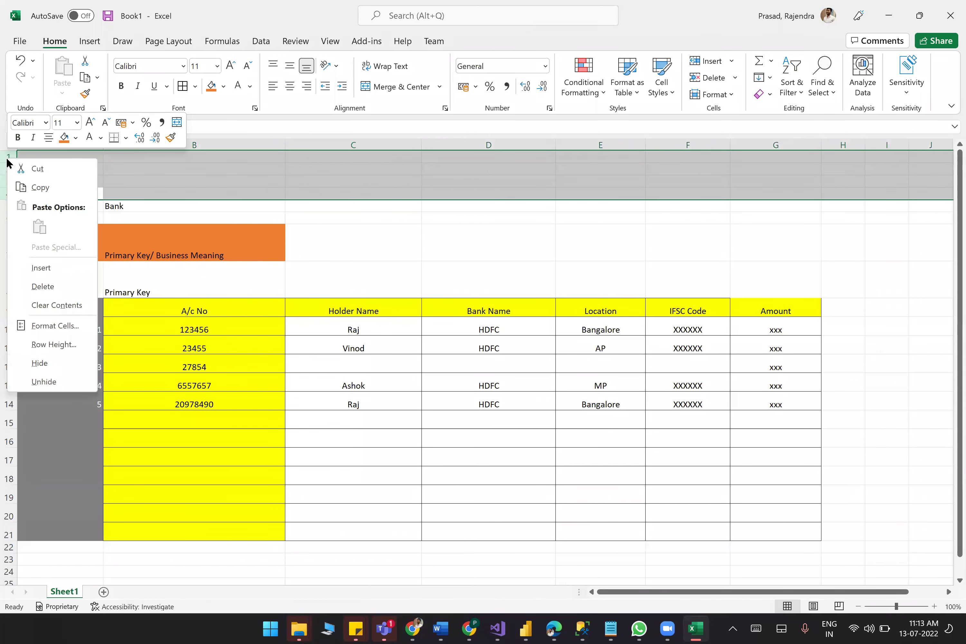
click(46, 284)
click(465, 536)
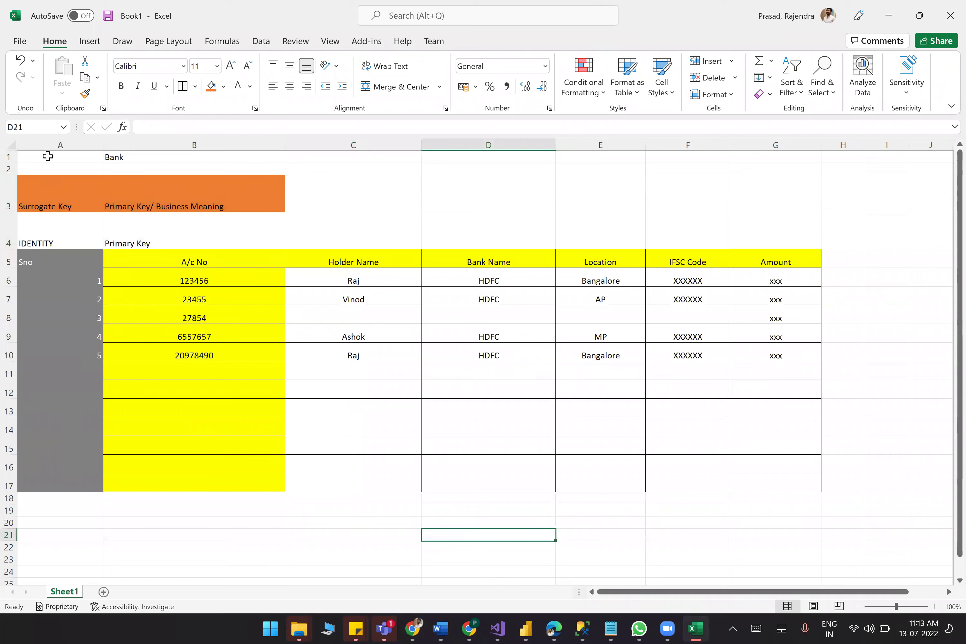
Fill the Bank title cells A1:B1 with a darker shade of the gray theme color.
drag(49, 158, 144, 156)
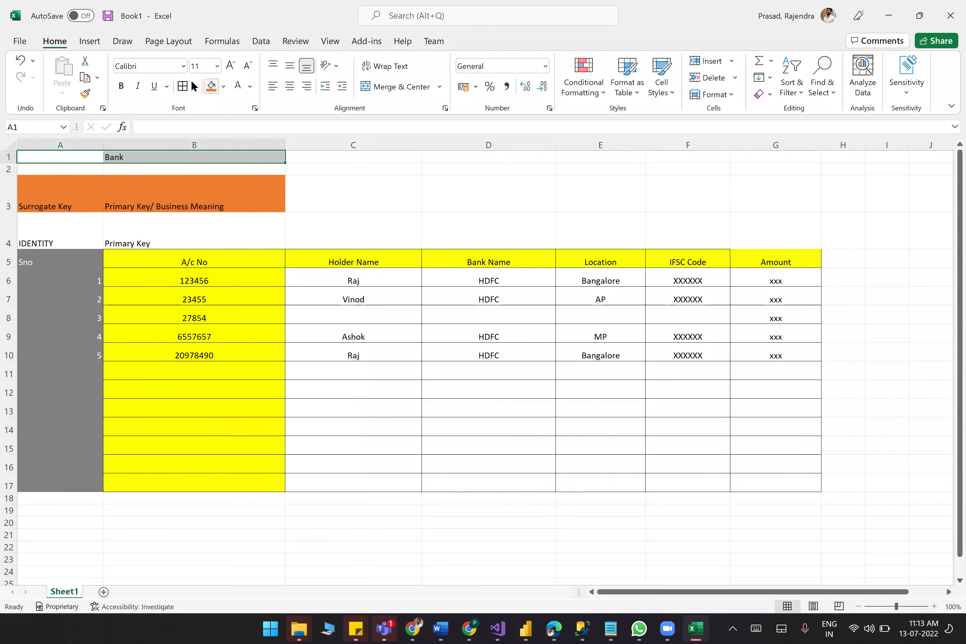
click(223, 87)
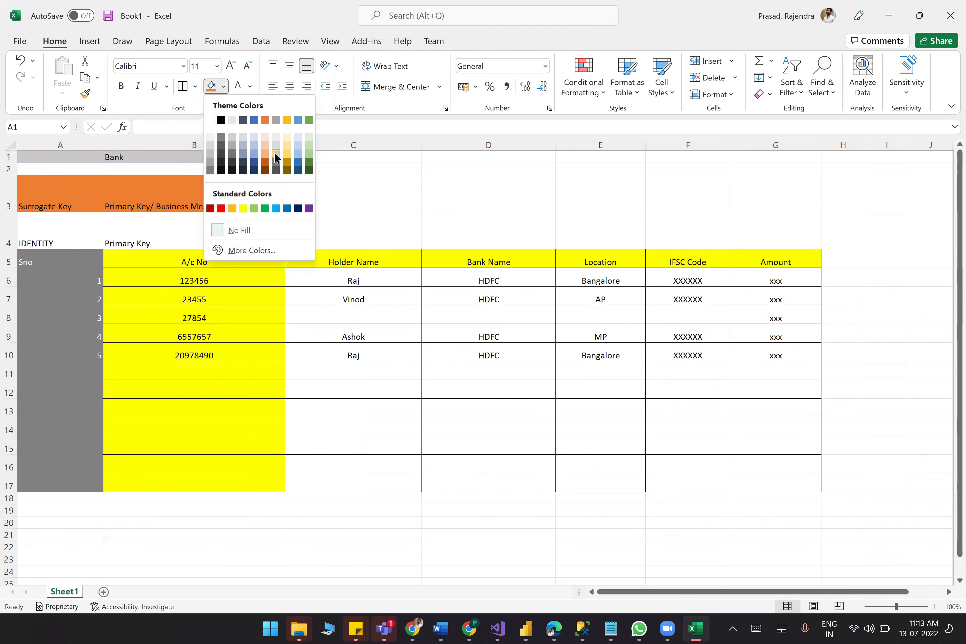
click(276, 161)
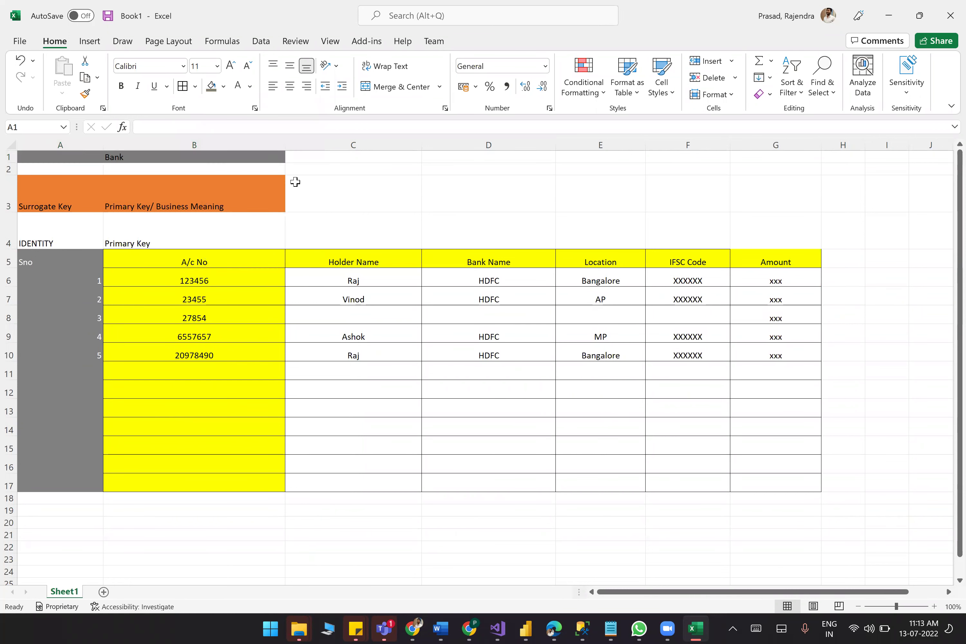
click(406, 463)
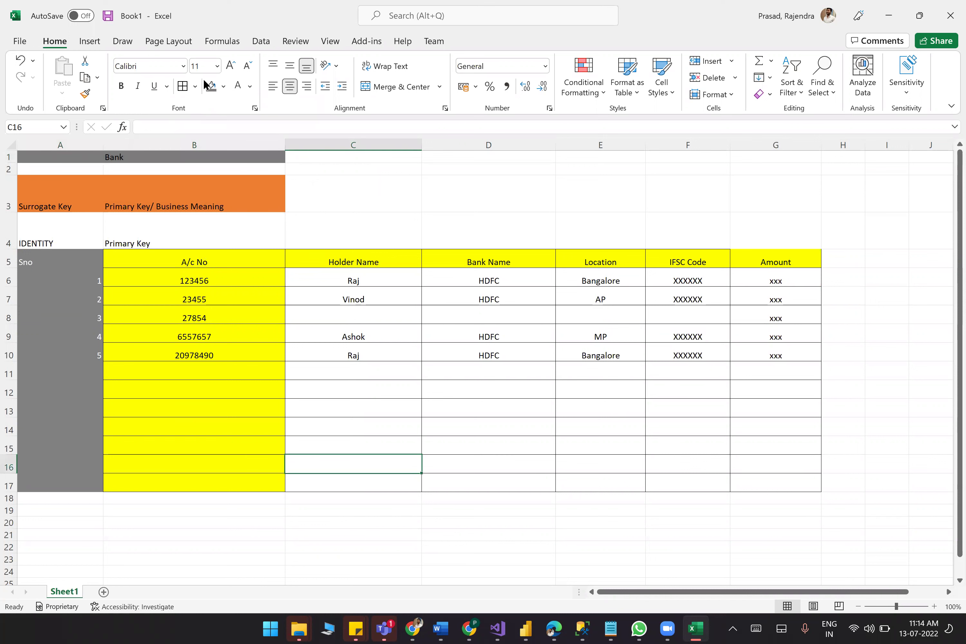
Fill the Bank title cells A1:B1 with the base gray theme color.
drag(247, 160, 60, 157)
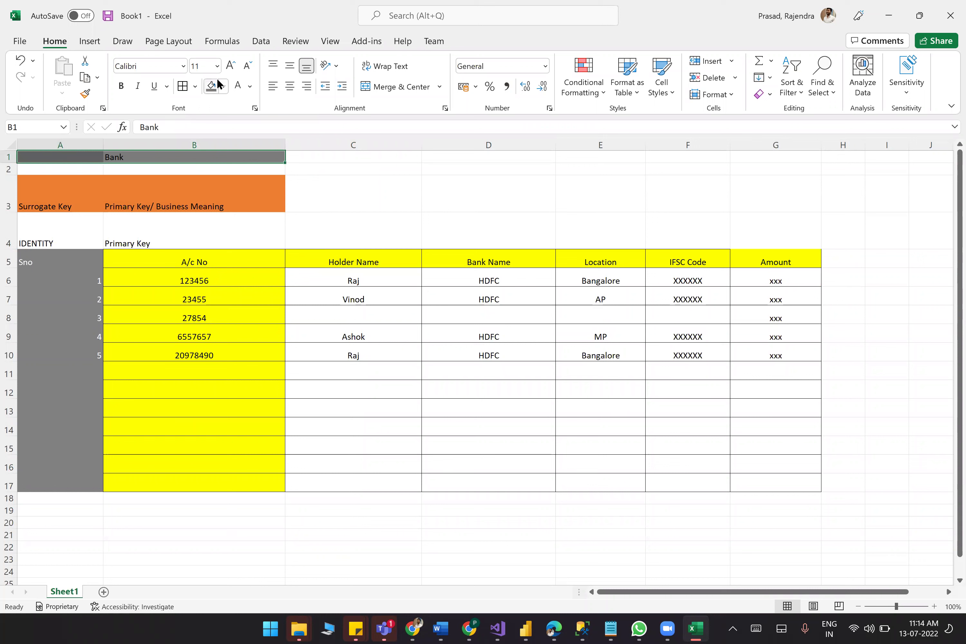
click(222, 92)
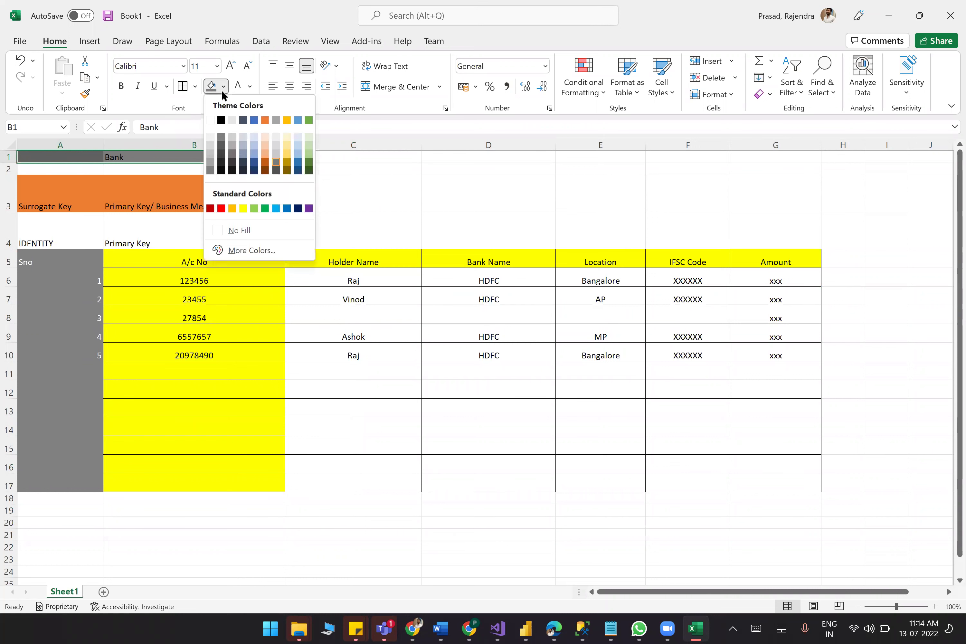
click(276, 120)
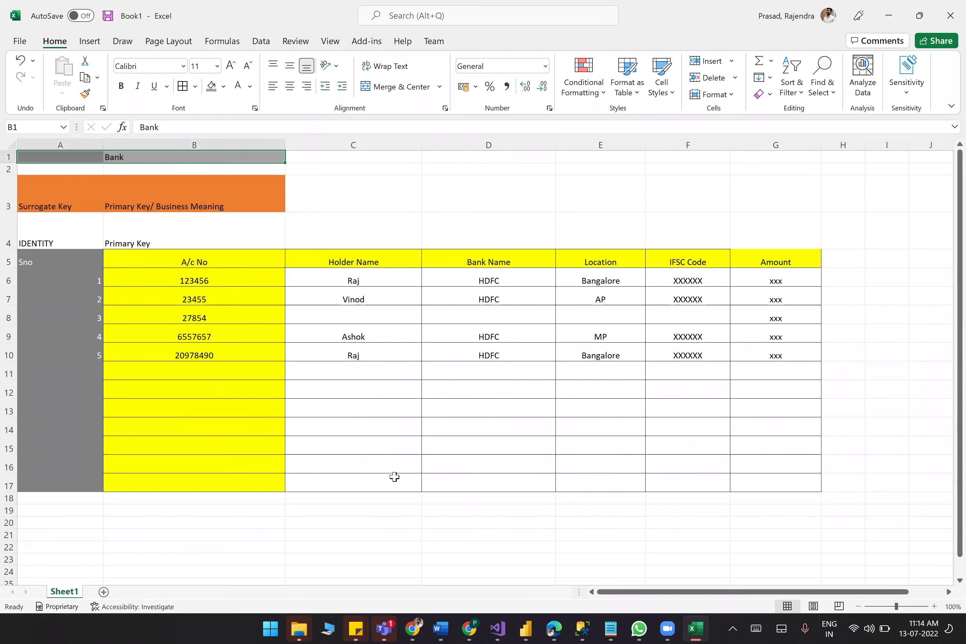
click(395, 483)
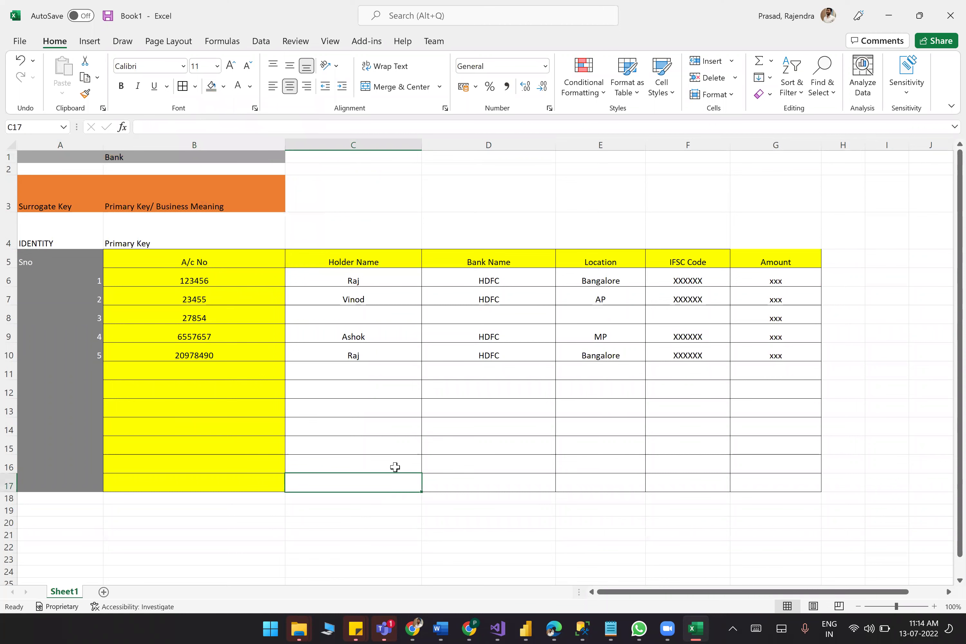
Delete the unused table rows 11 to 17 below the last account record.
scroll(395, 467, down, 5)
scroll(395, 468, up, 5)
mouse_move(9, 372)
mouse_down()
mouse_move(136, 468)
mouse_move(138, 480)
mouse_move(89, 486)
mouse_up()
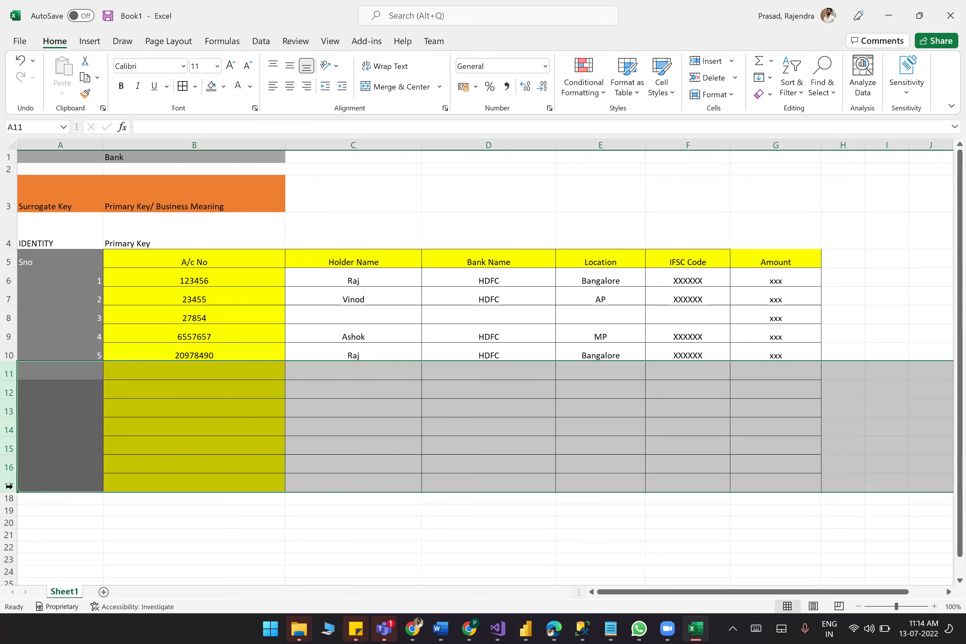
right_click(8, 486)
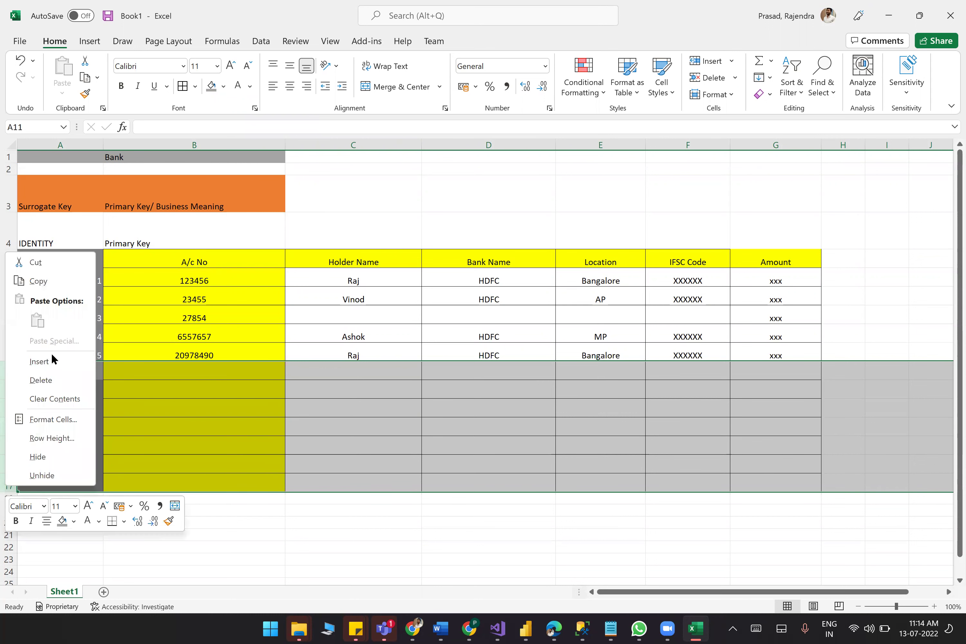
click(48, 379)
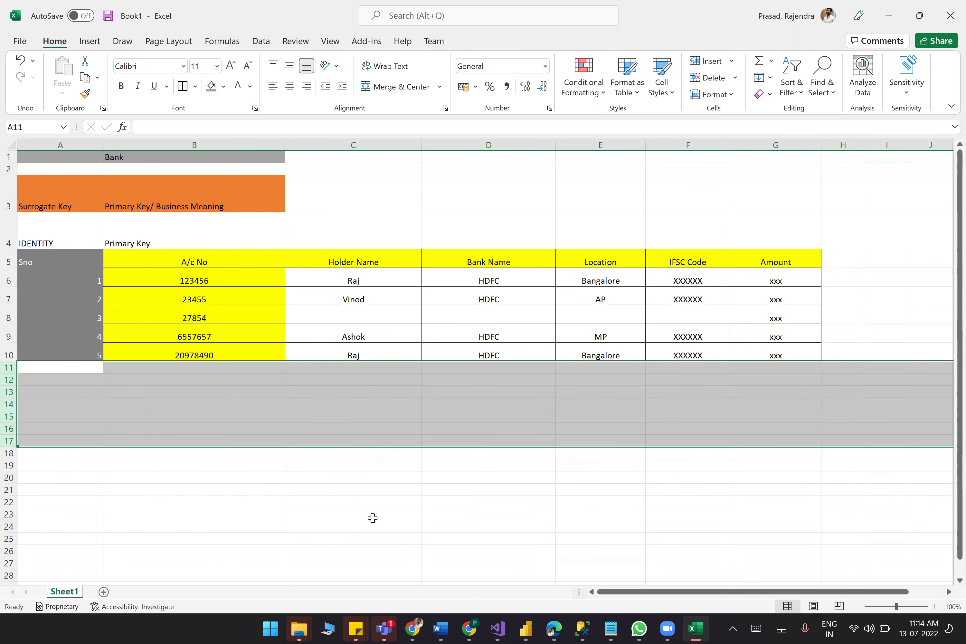
click(380, 515)
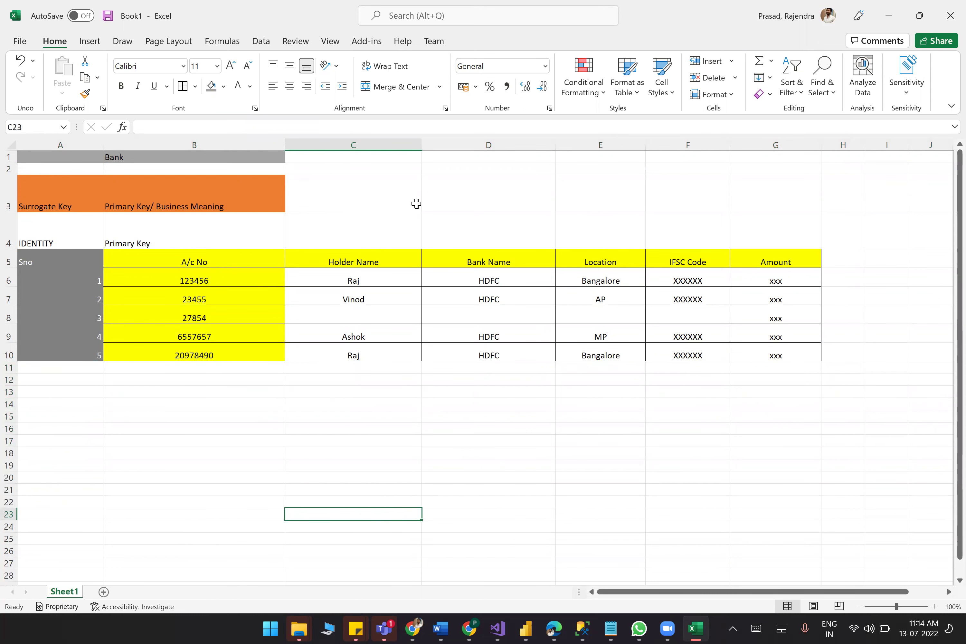
click(404, 65)
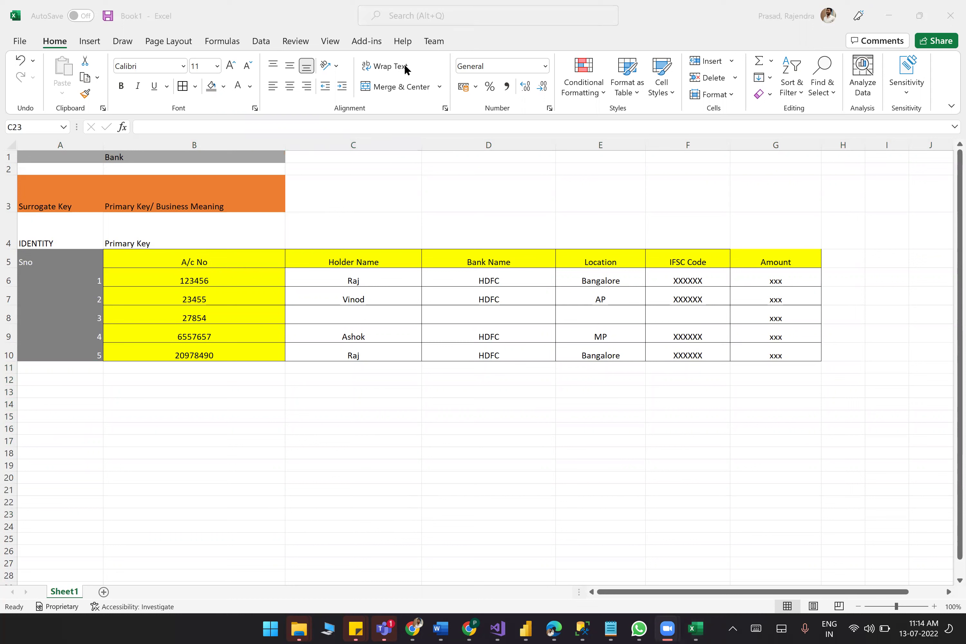
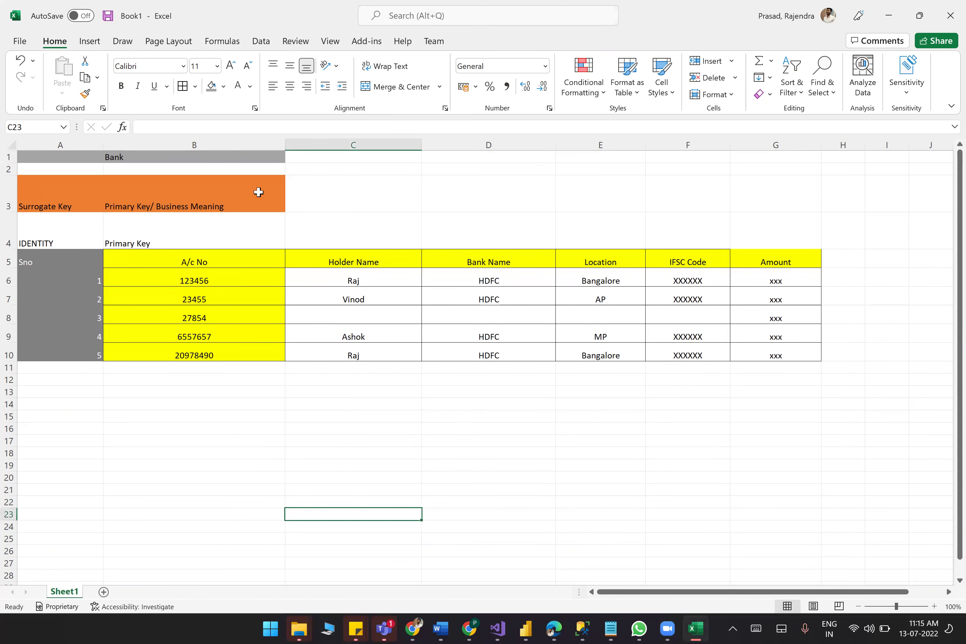
click(61, 277)
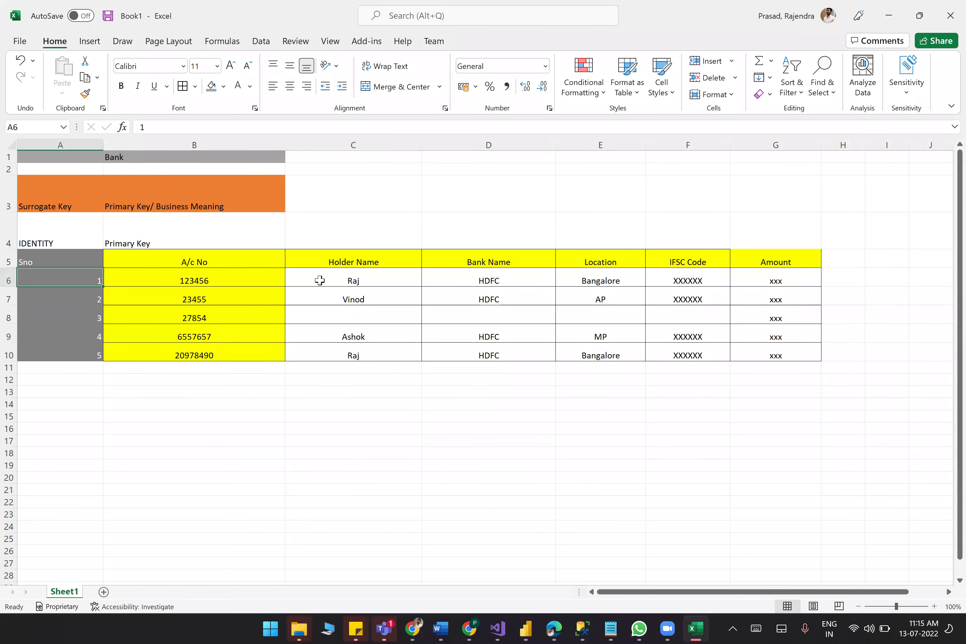
click(348, 280)
click(270, 457)
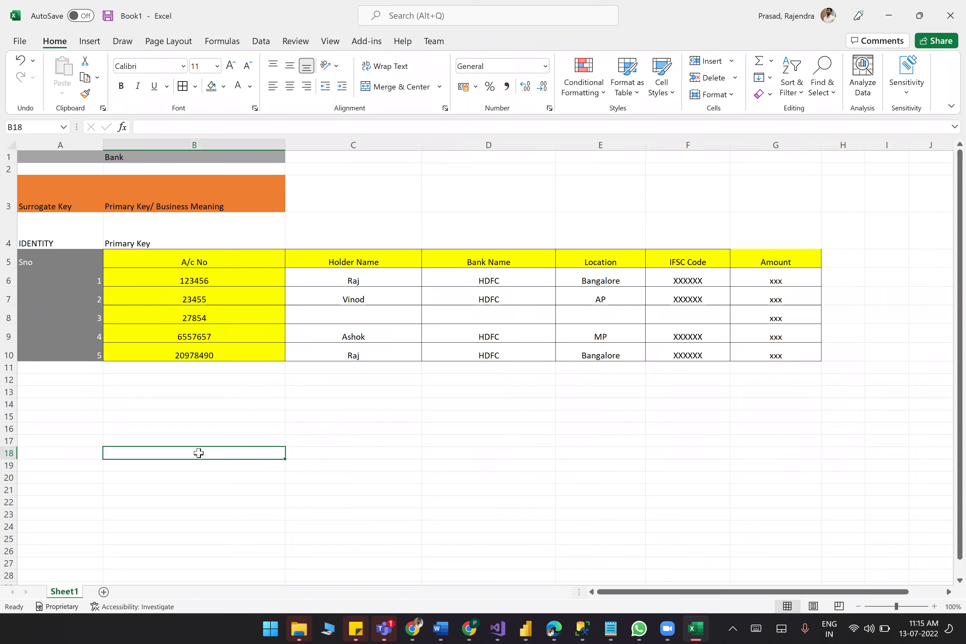
drag(182, 273, 817, 350)
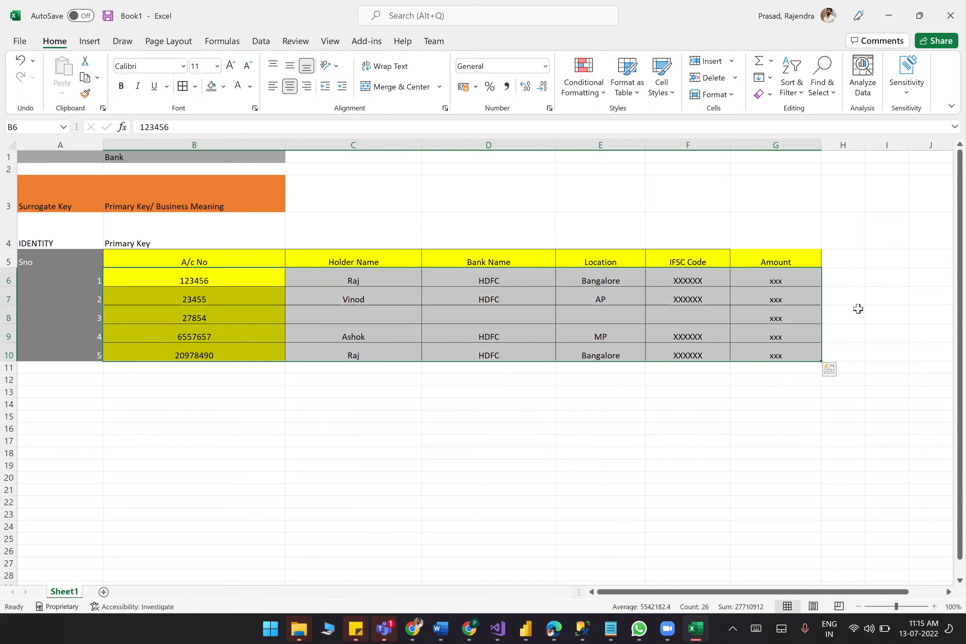
click(843, 259)
drag(843, 259, 856, 353)
click(597, 443)
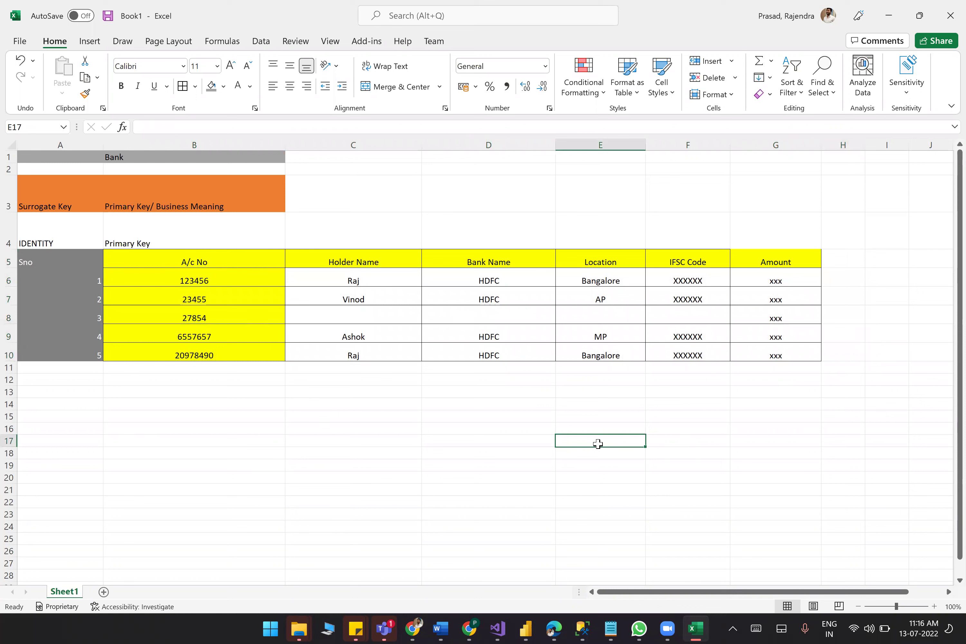
click(334, 432)
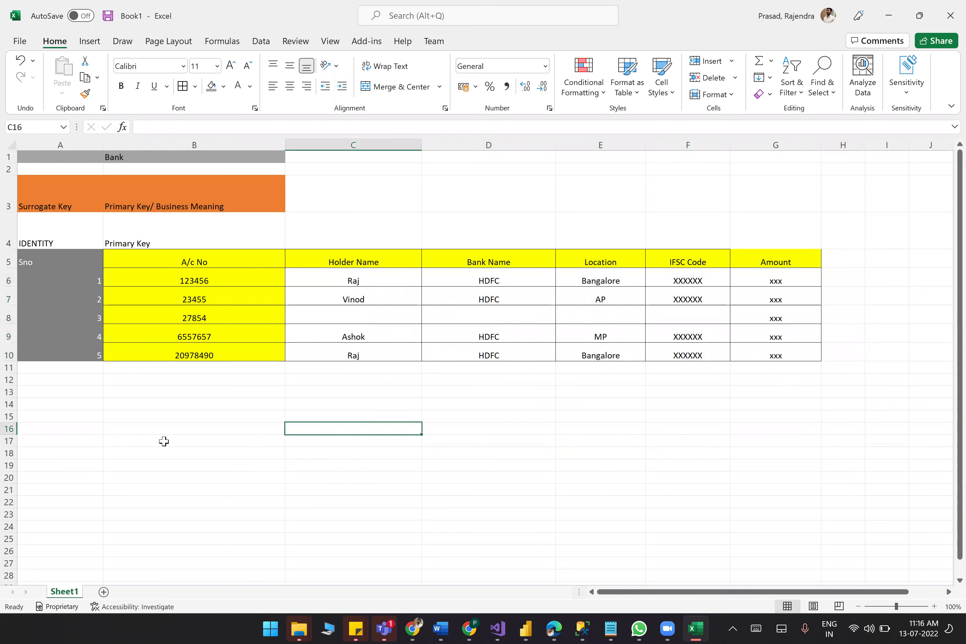
Start a second table below the bank records with the value 1 in cell A15 and the header Sno in A14.
click(76, 414)
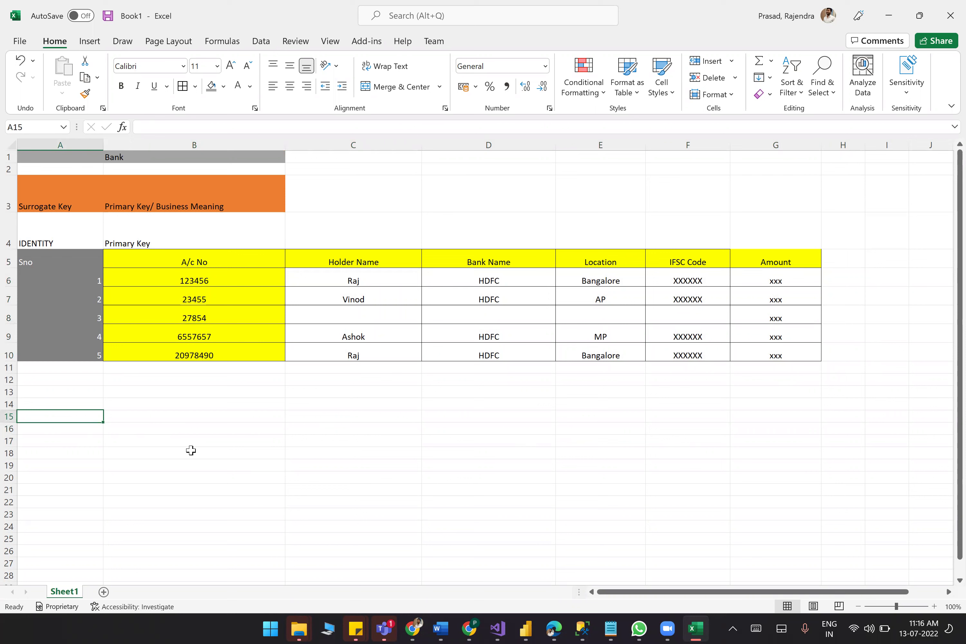
text(1)
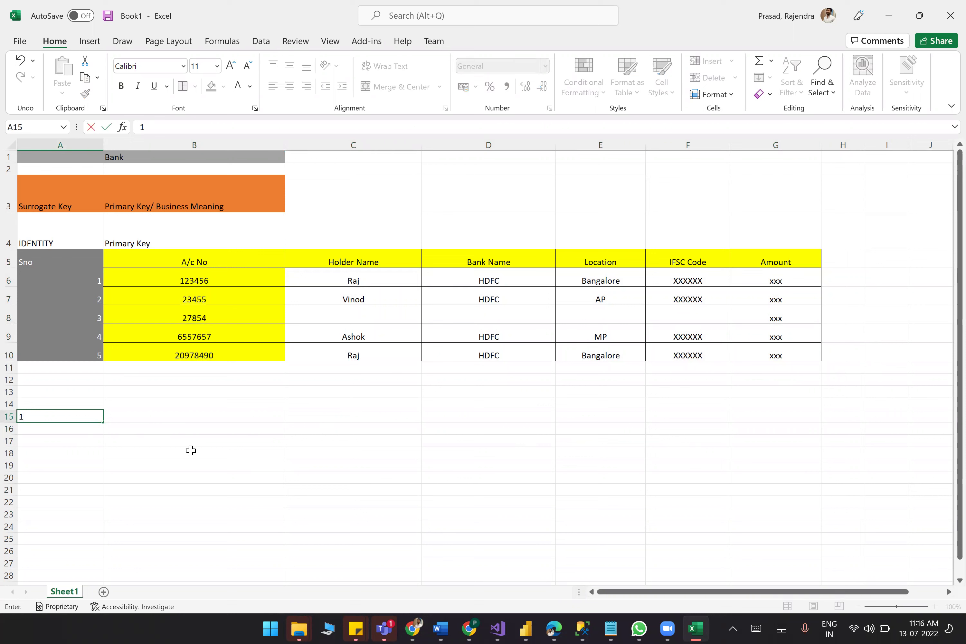
click(77, 277)
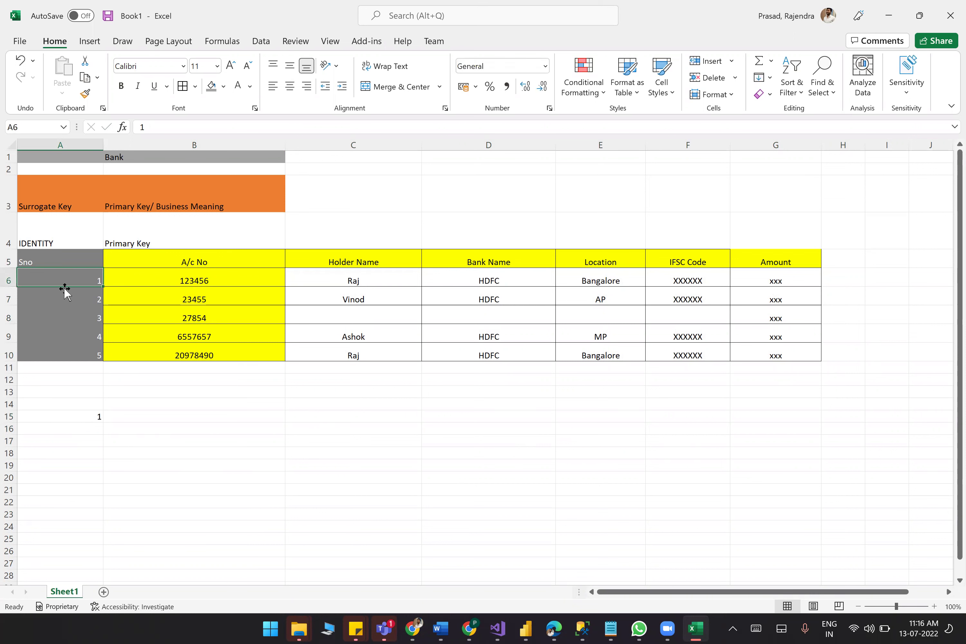
click(8, 279)
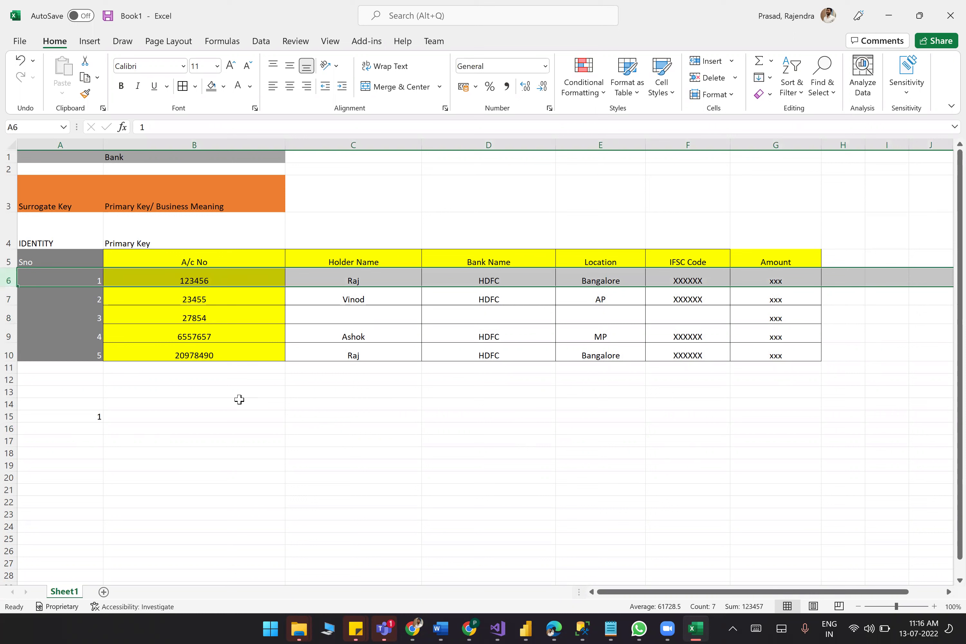
click(126, 416)
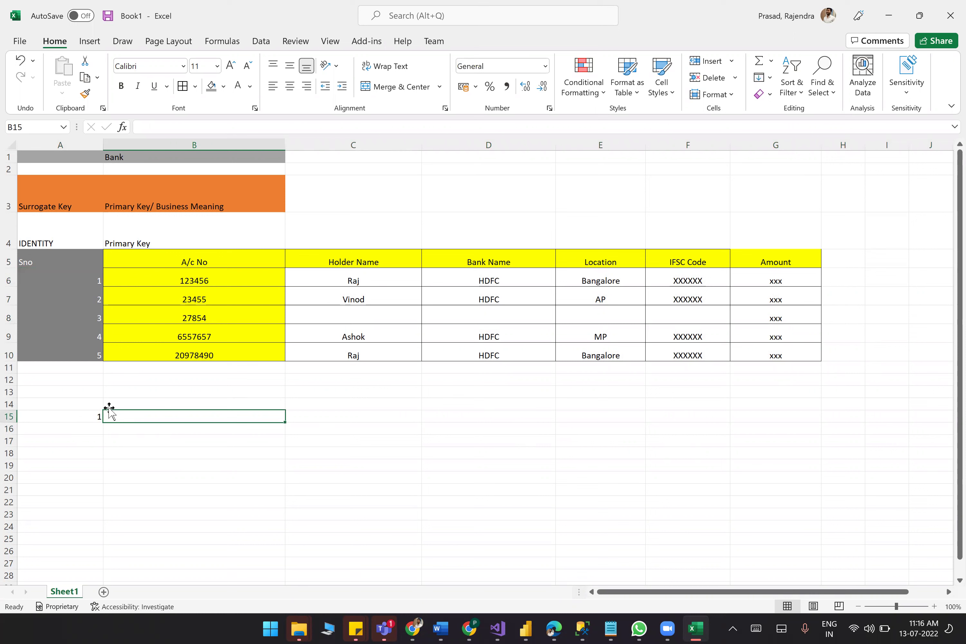
click(70, 399)
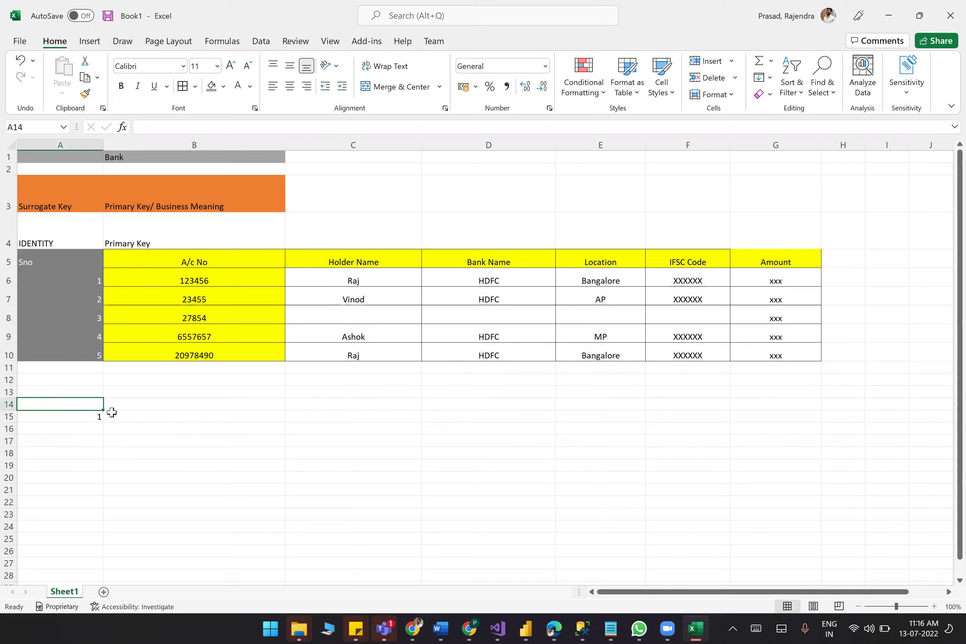
text(Sno)
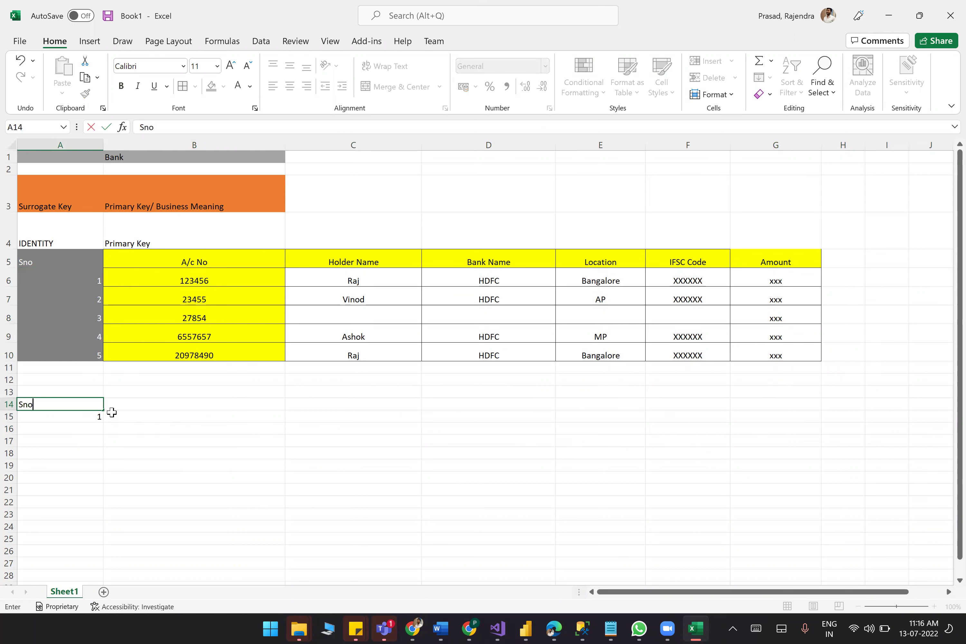
Rename the bank table's first column header in cell A5 to ID.
double_click(70, 257)
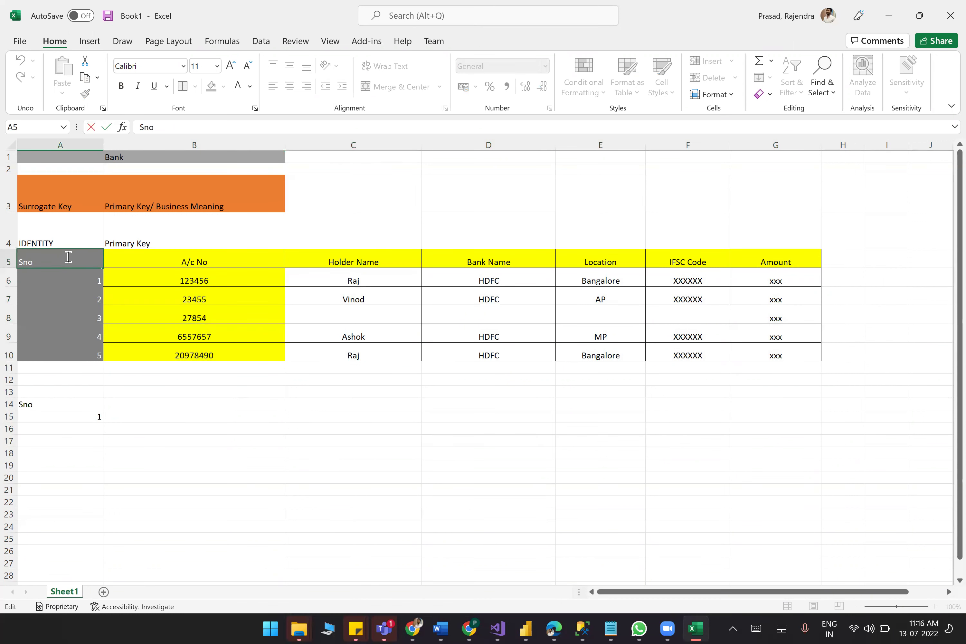
key(BackSpace)
key(BackSpace)
key(BackSpace)
text(ID)
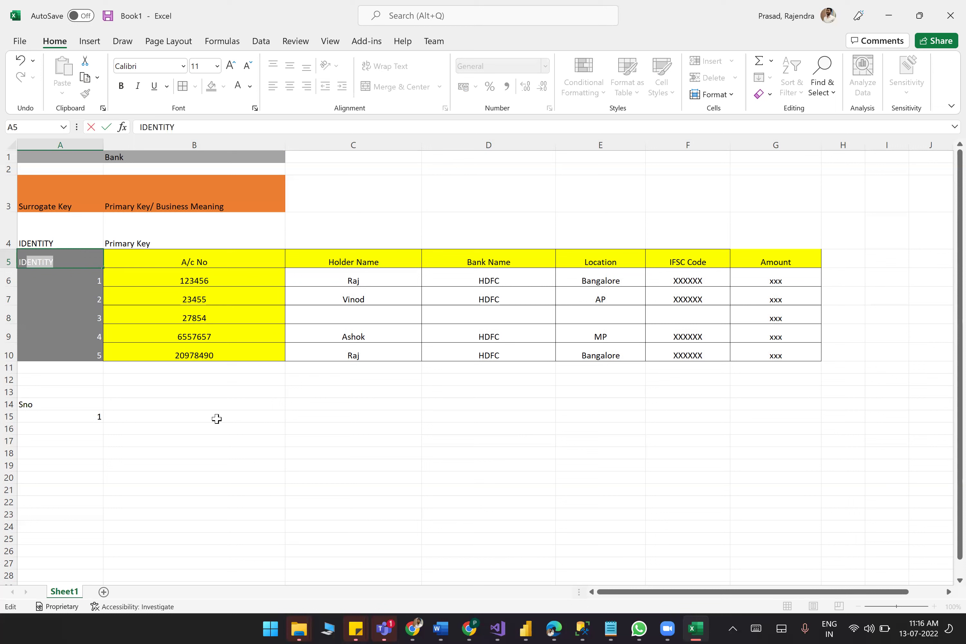
key(End)
key(Home)
key(Delete)
key(Delete)
text(ID)
key(Delete)
key(Delete)
key(Delete)
key(Delete)
key(Delete)
click(217, 418)
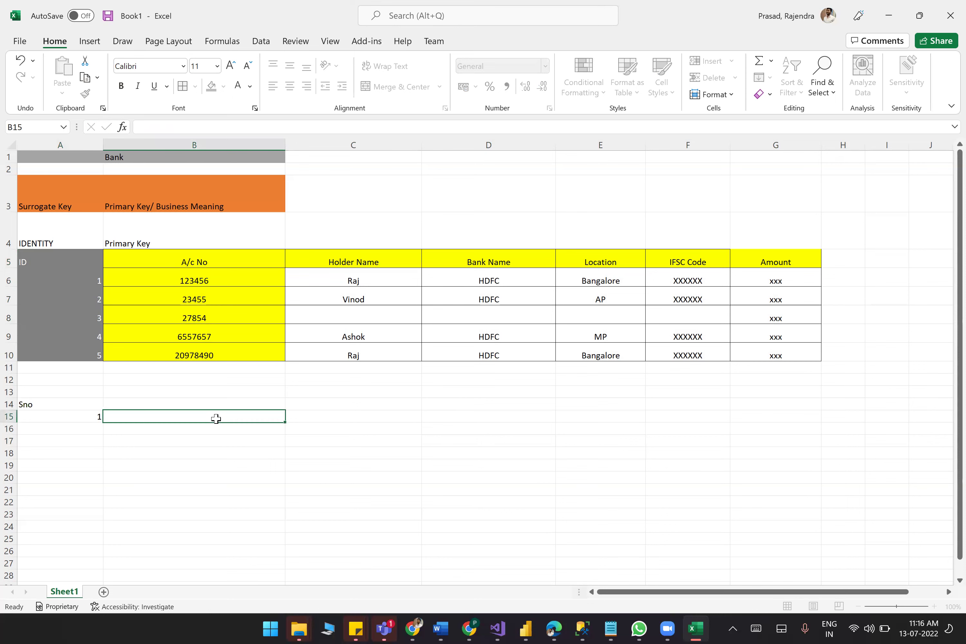
Replace the header of the second table in cell A14 with ID.
click(58, 395)
click(45, 404)
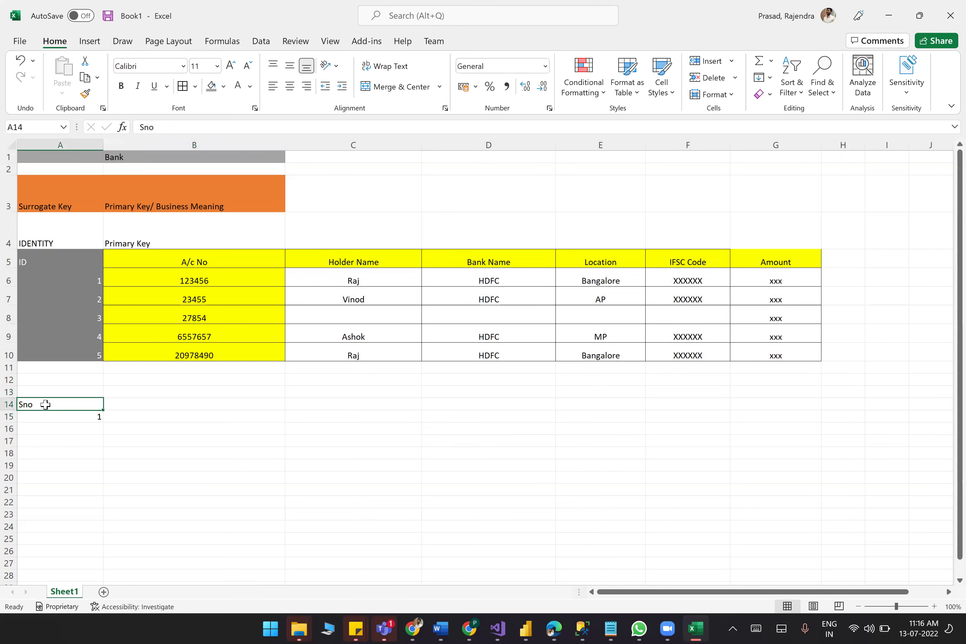
key(BackSpace)
text(ID)
click(195, 465)
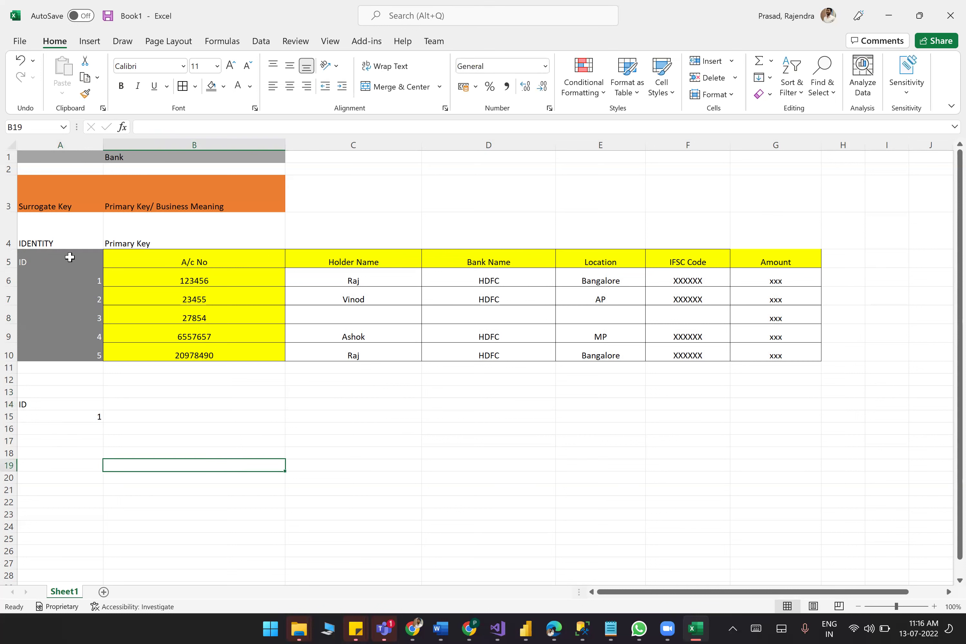
Add the amount 100 in cell B15 and the date 12-07-2022 in C15 for the transaction with ID 1.
click(9, 279)
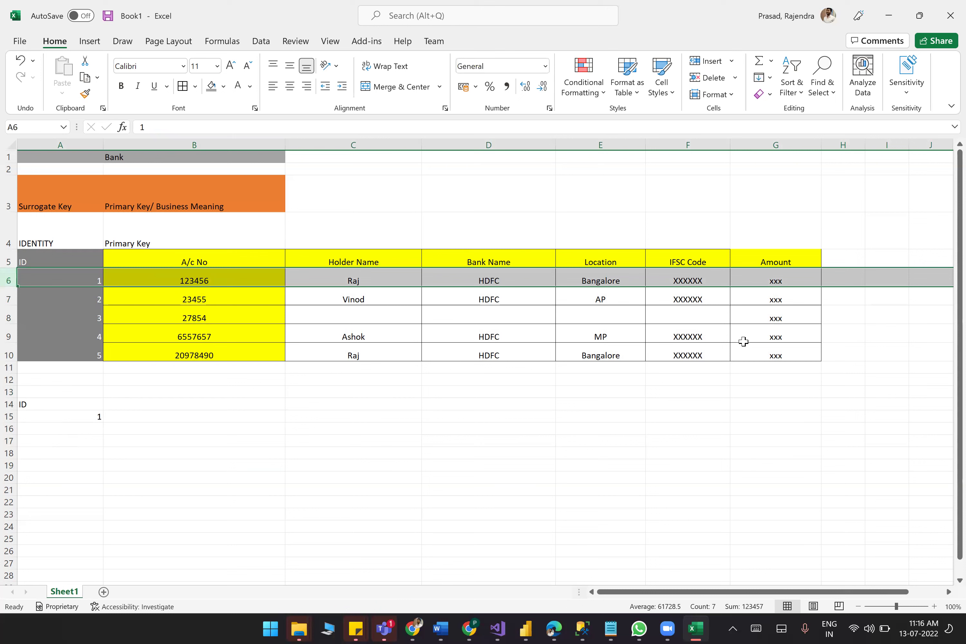
click(197, 413)
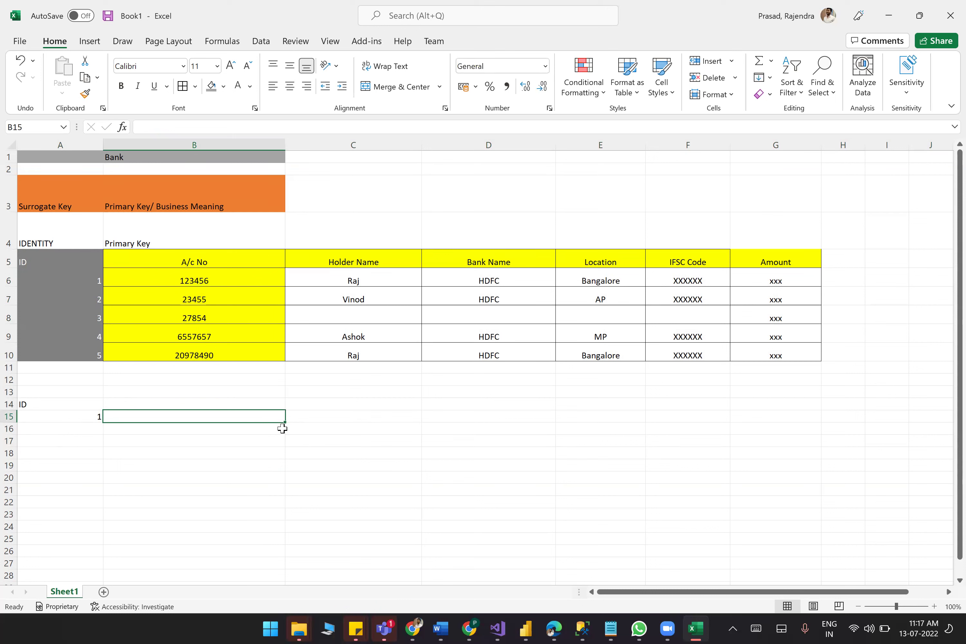
text(100)
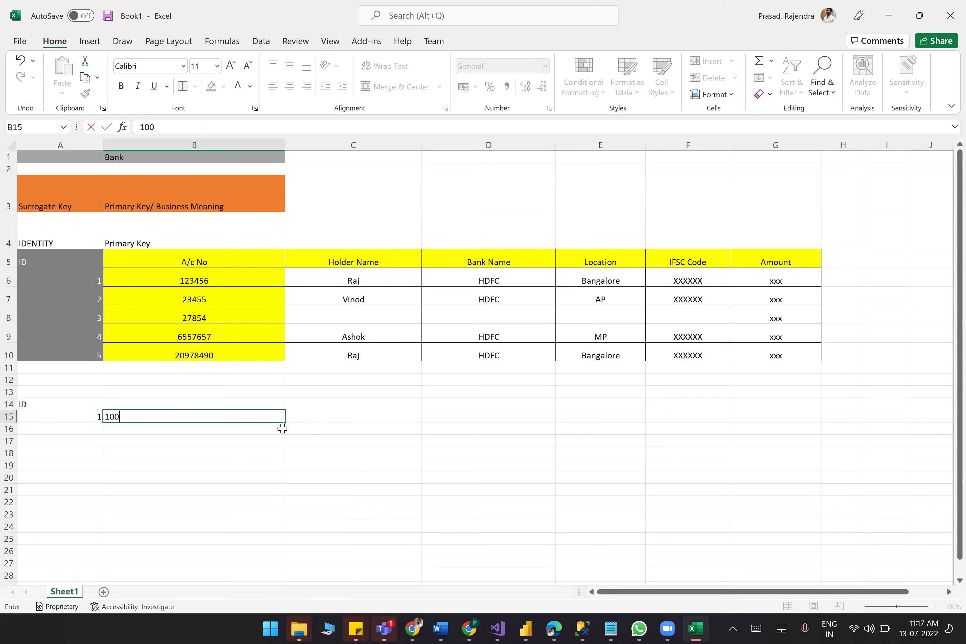
key(Tab)
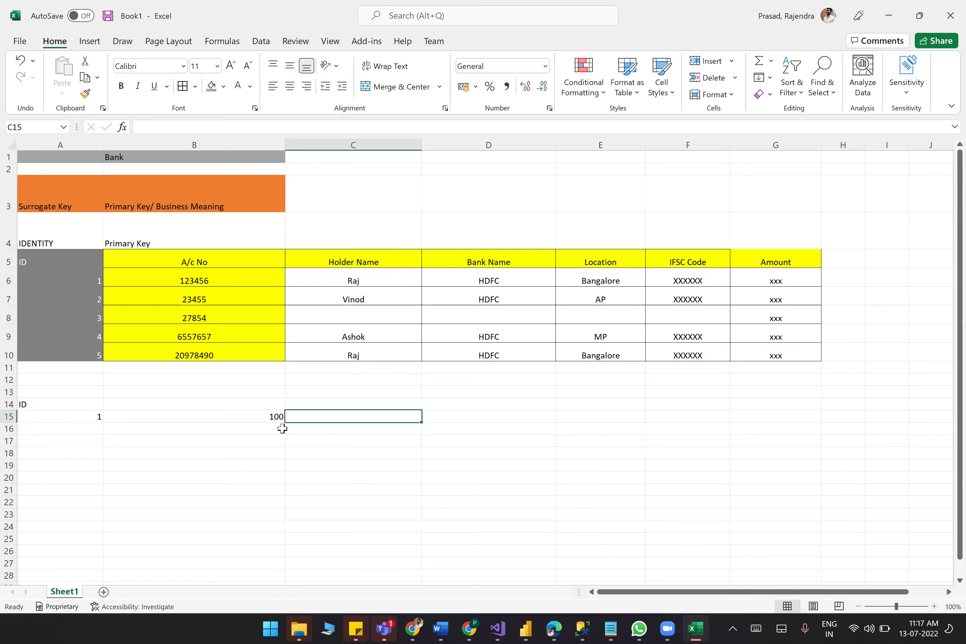
text(12-07)
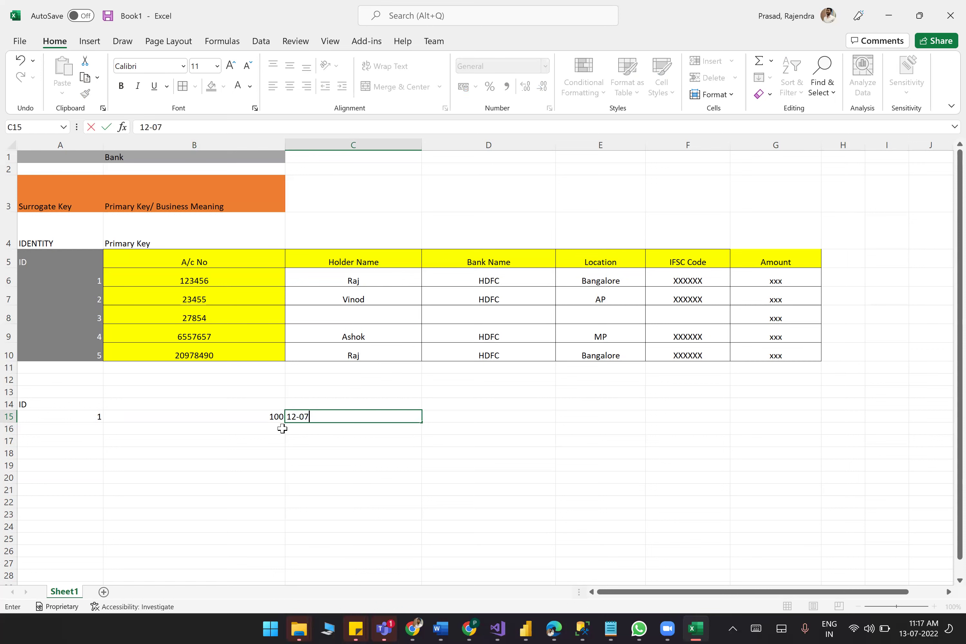
text(-2022)
click(531, 468)
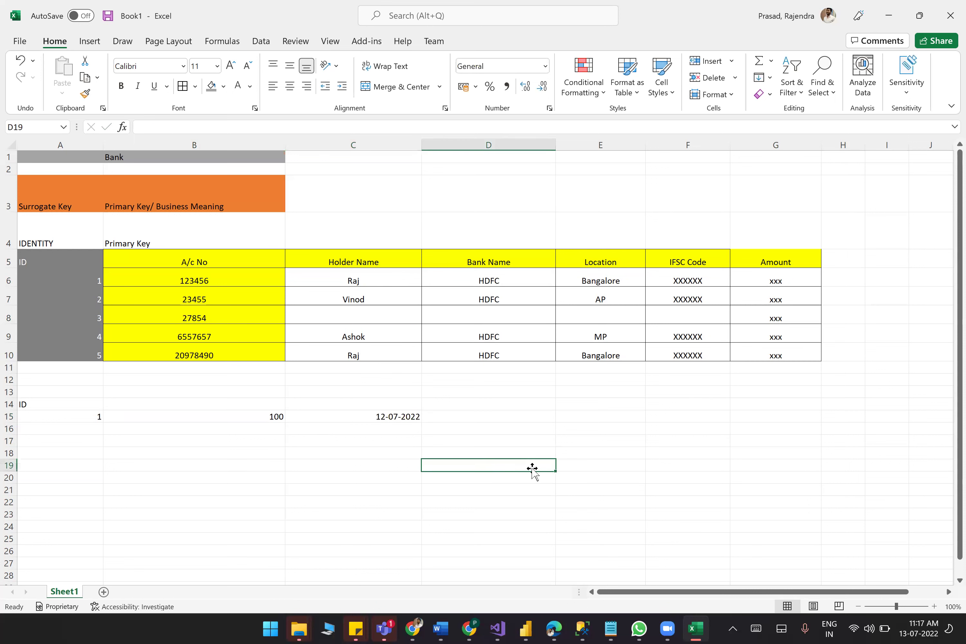
Complete the transaction record with ATM in cell D15 and Bangalore in E15.
click(508, 414)
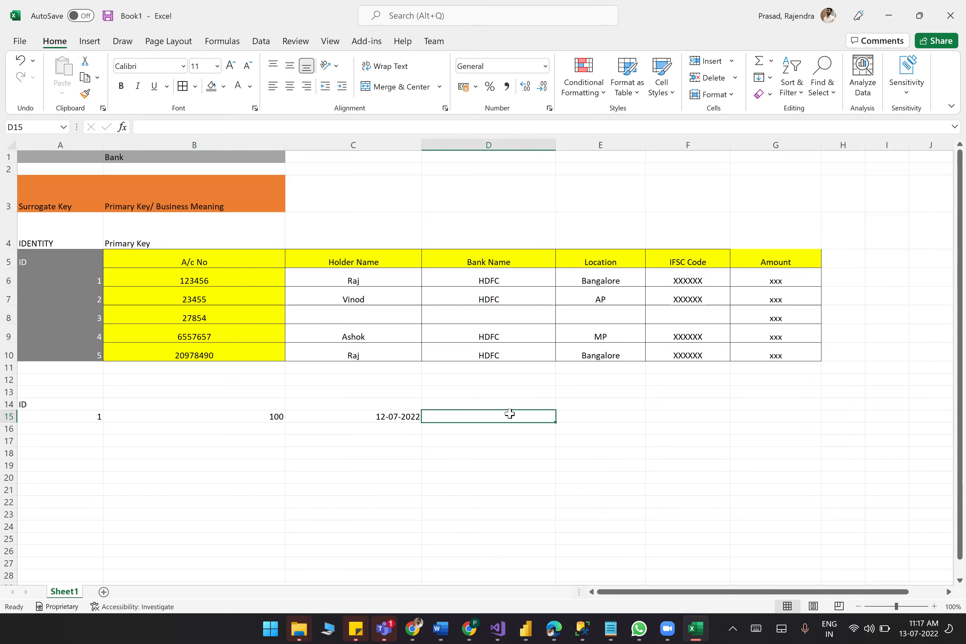
text(ATM)
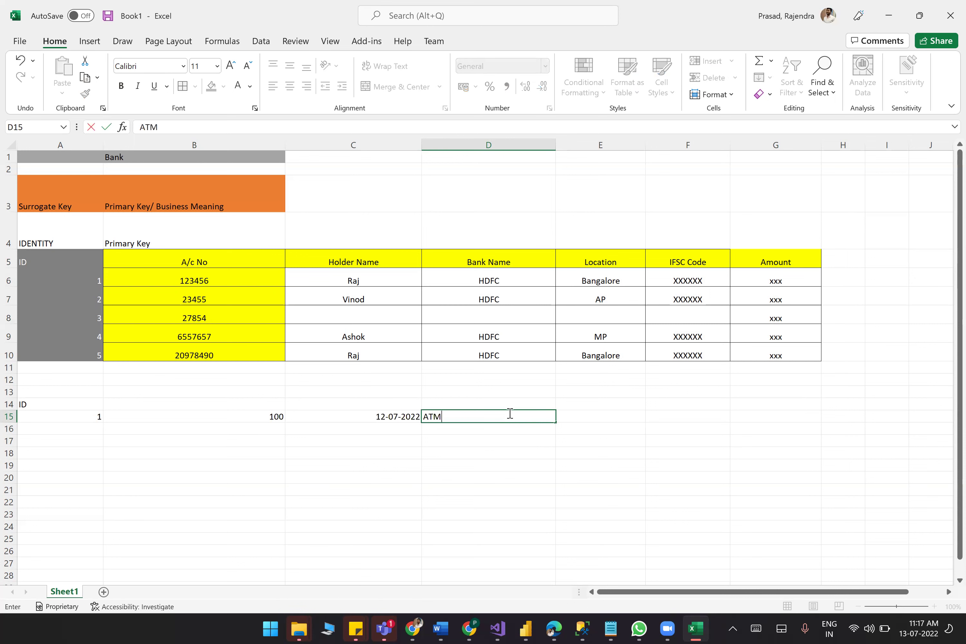
key(Tab)
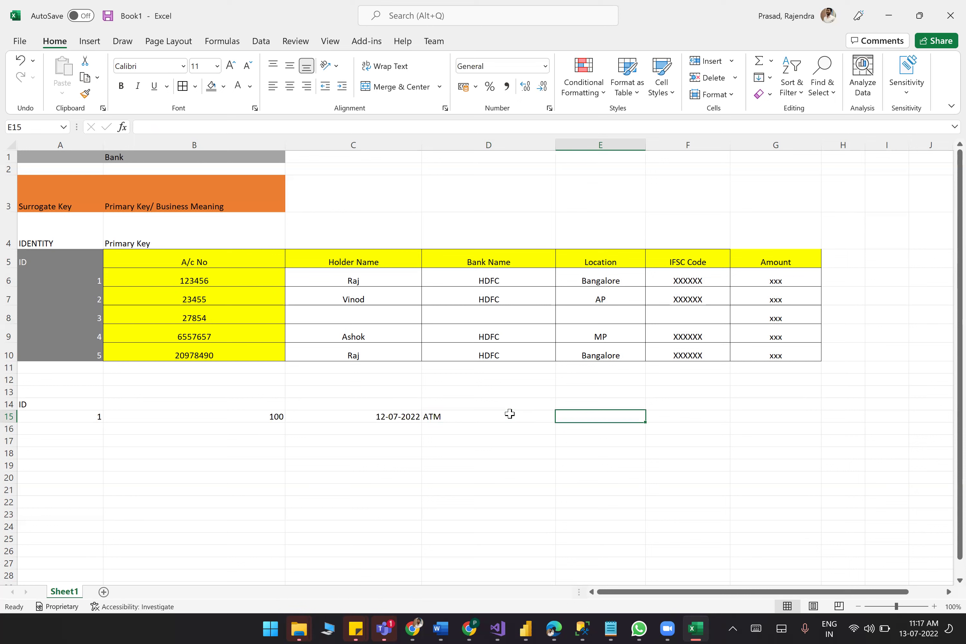
text(Banga)
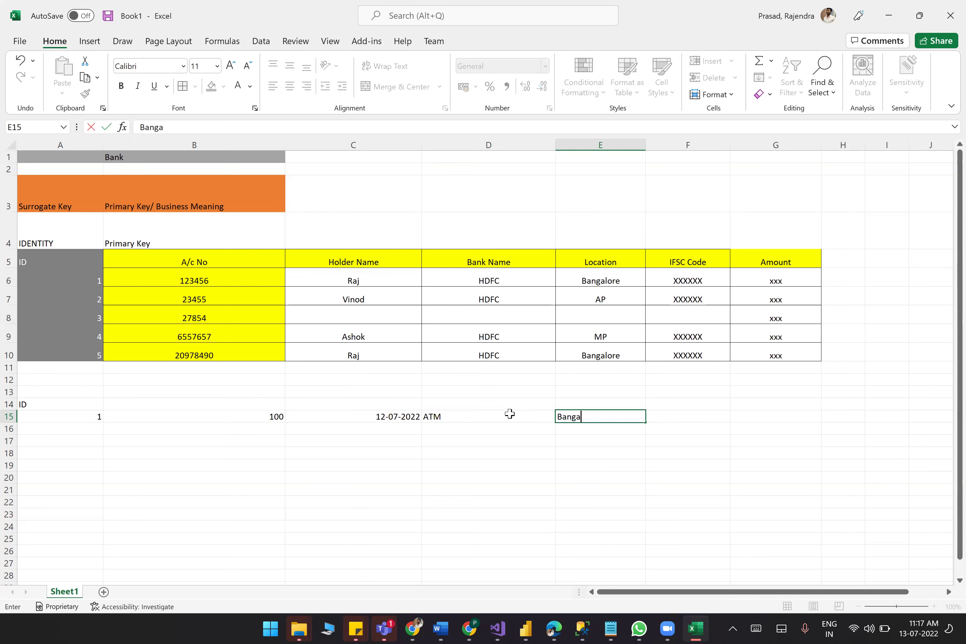
text(lore)
click(639, 456)
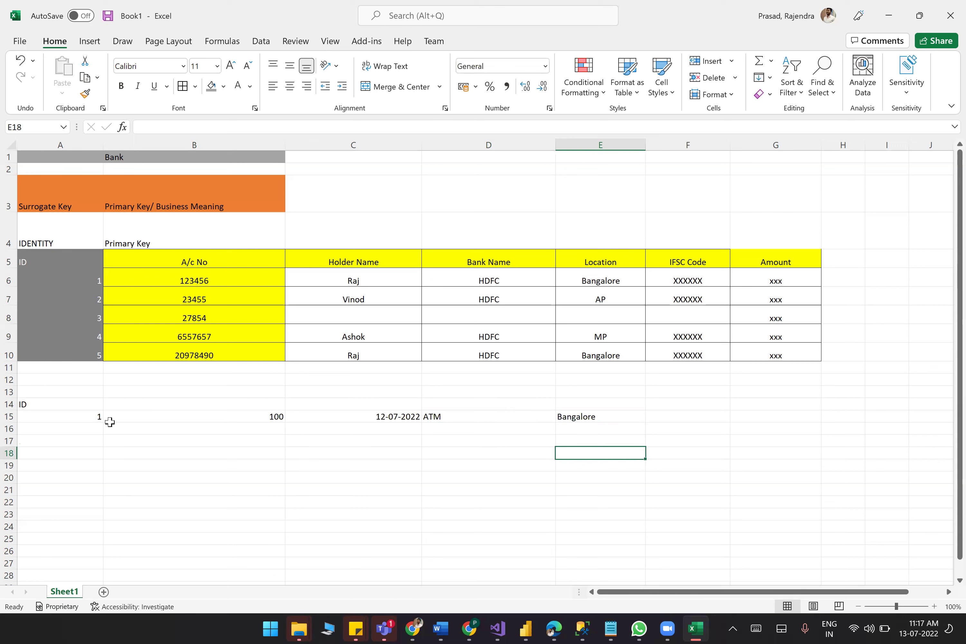
Center the transaction record in cells A15:E15 horizontally.
click(66, 415)
drag(223, 424, 579, 420)
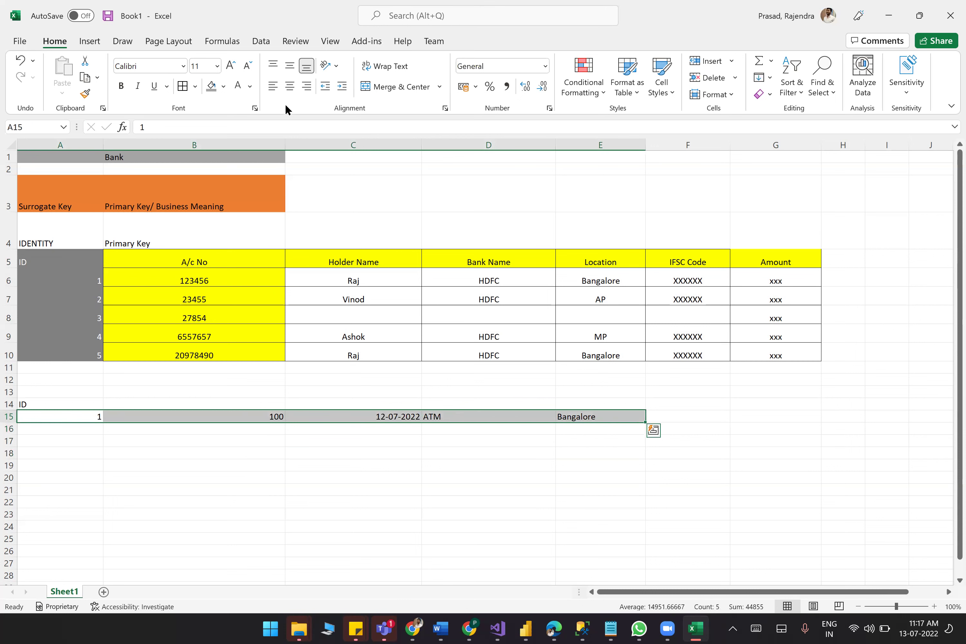
click(286, 87)
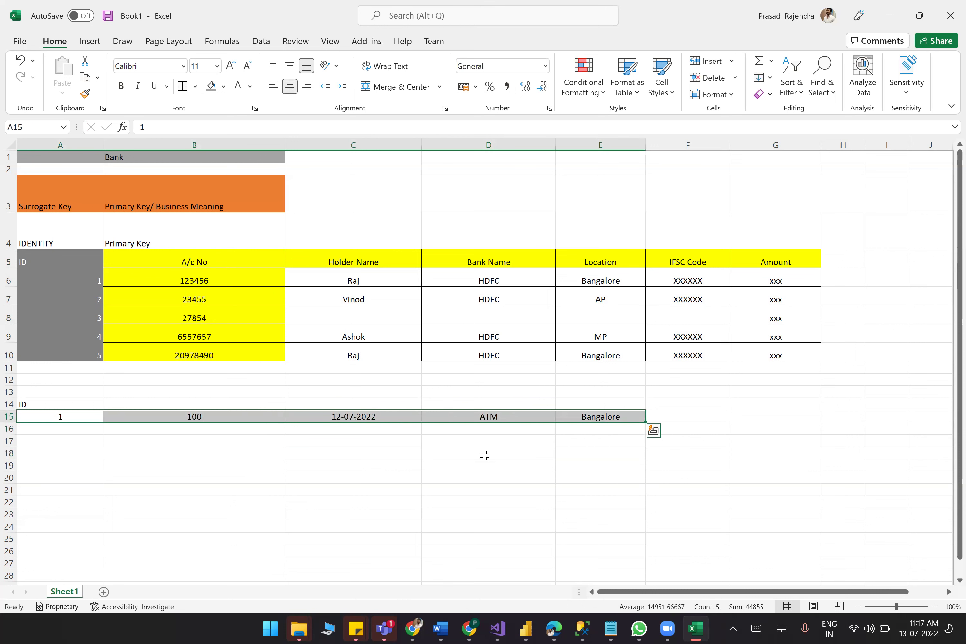
click(485, 488)
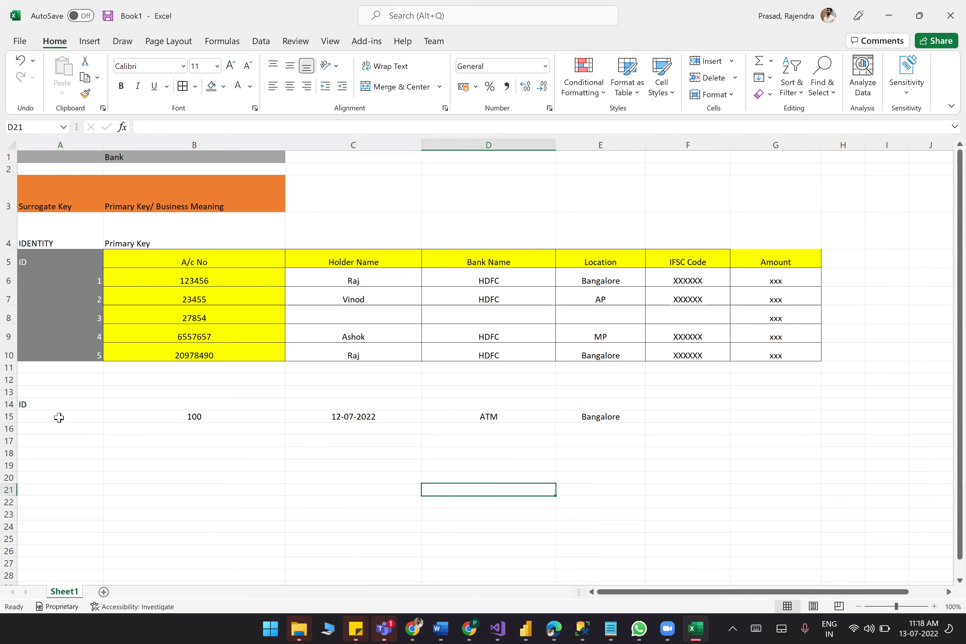
drag(60, 417, 602, 416)
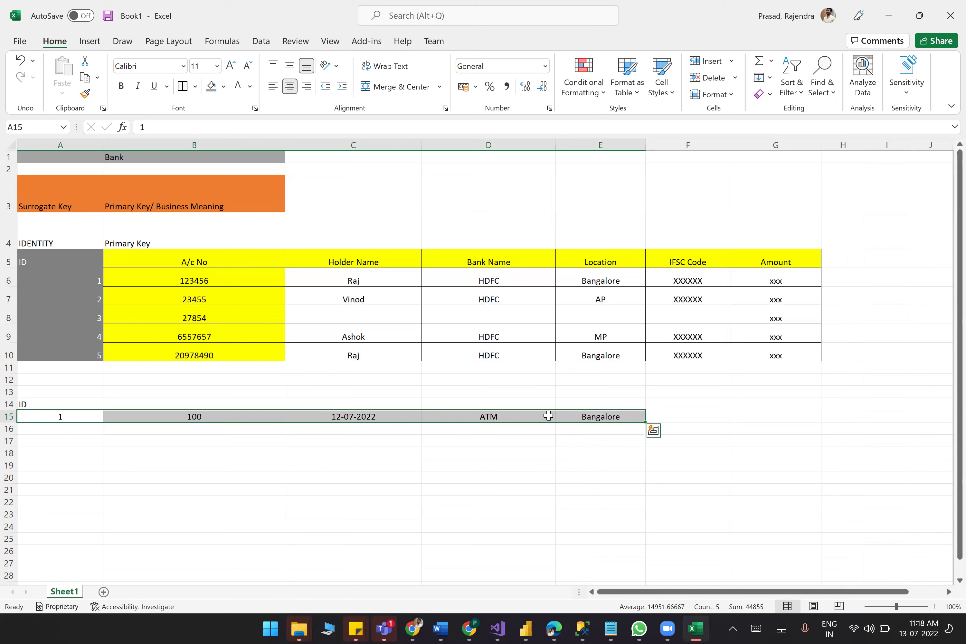
click(64, 418)
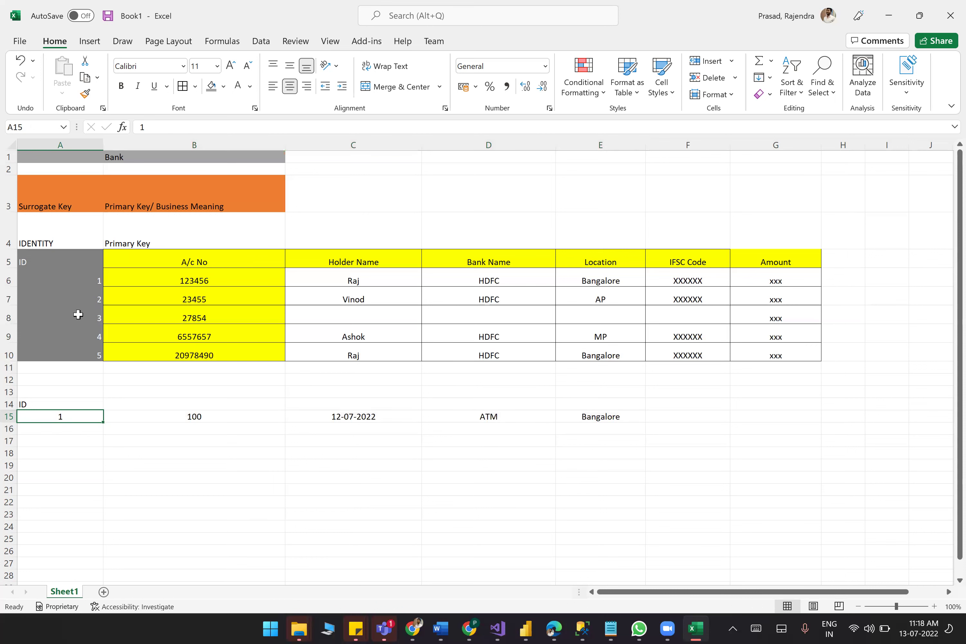
click(80, 281)
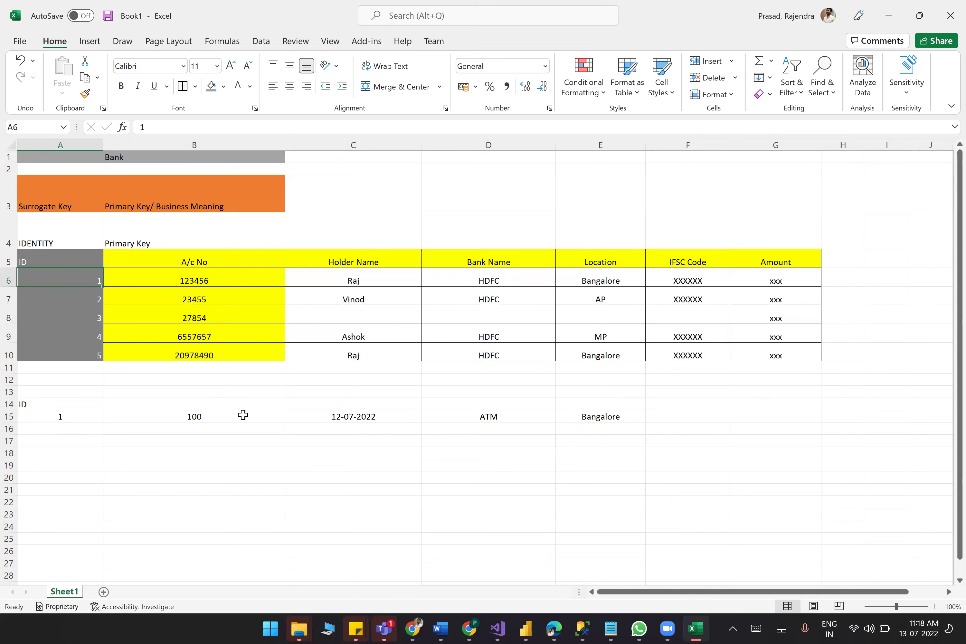
click(57, 417)
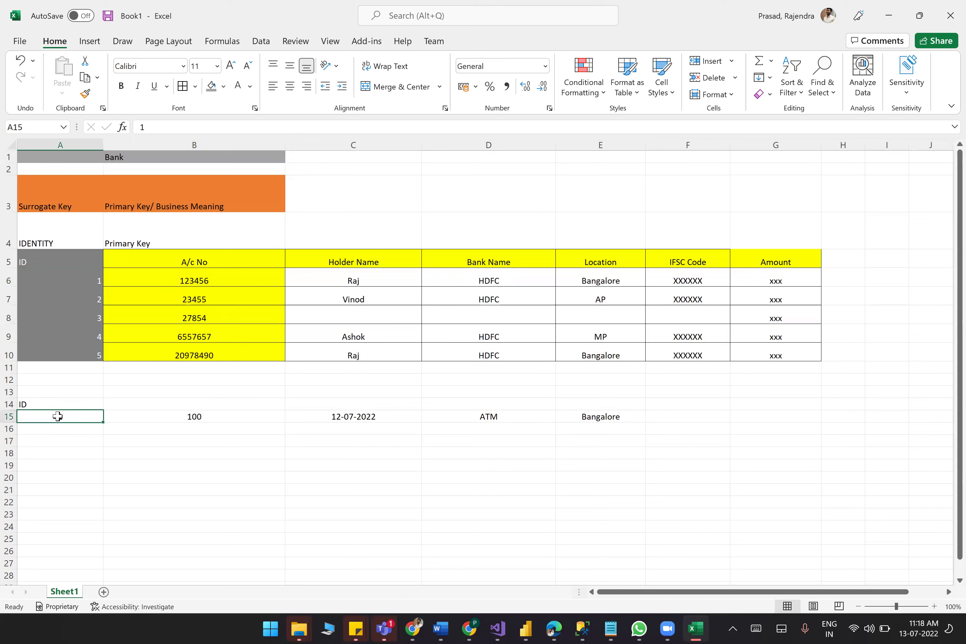
click(9, 278)
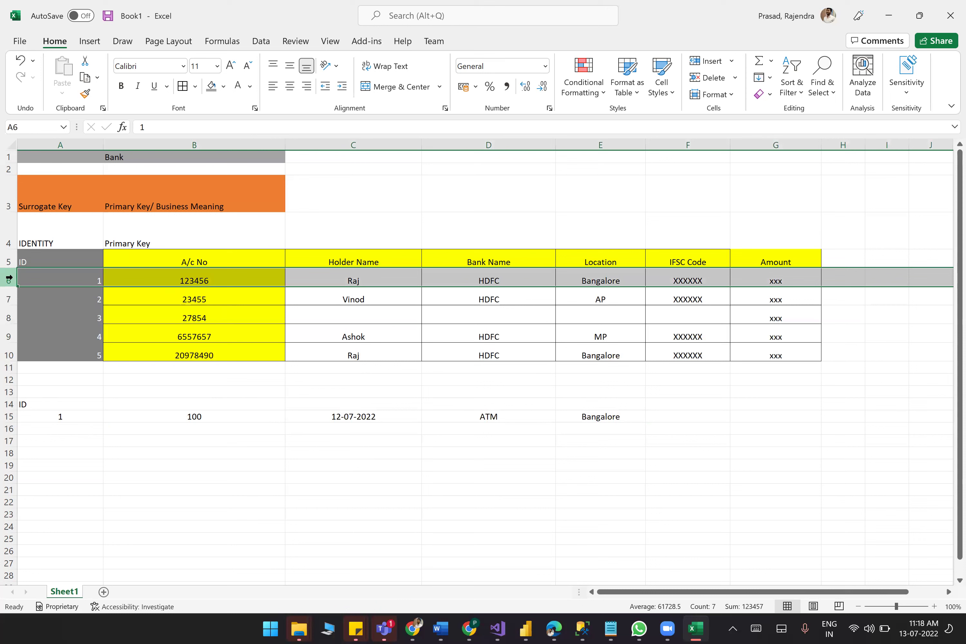
drag(51, 414, 632, 417)
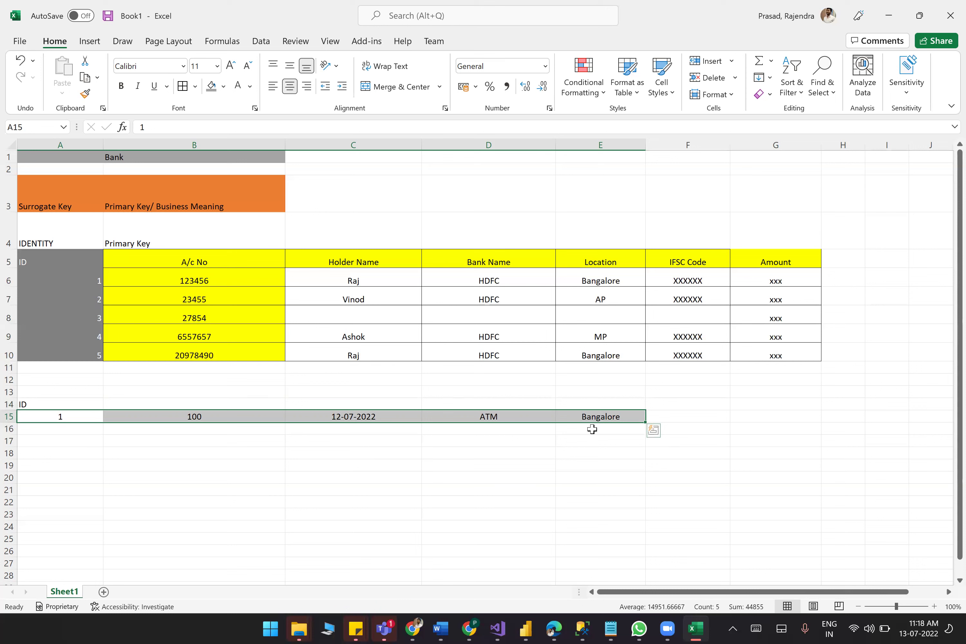
Start a second transaction record in row 16 with ID 1, amount 200 and date 13-07-2022 in cells A16:C16.
click(57, 432)
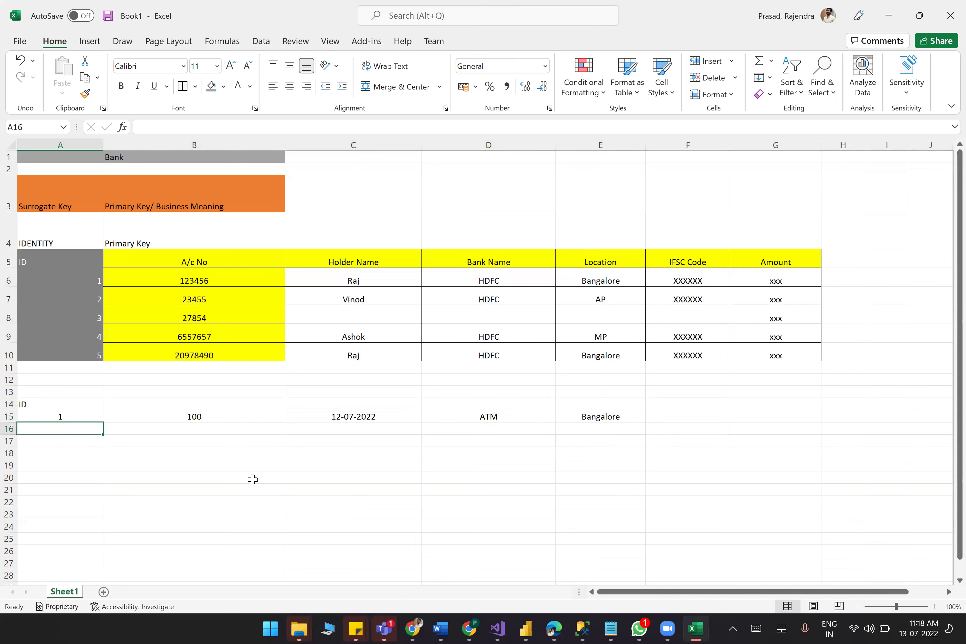
text(1)
key(Tab)
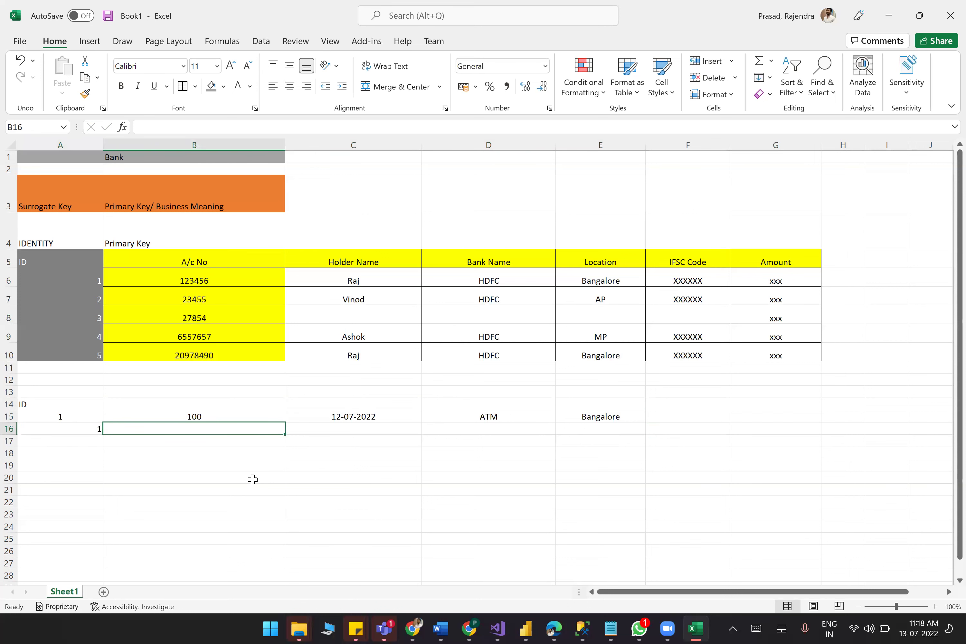
text(200)
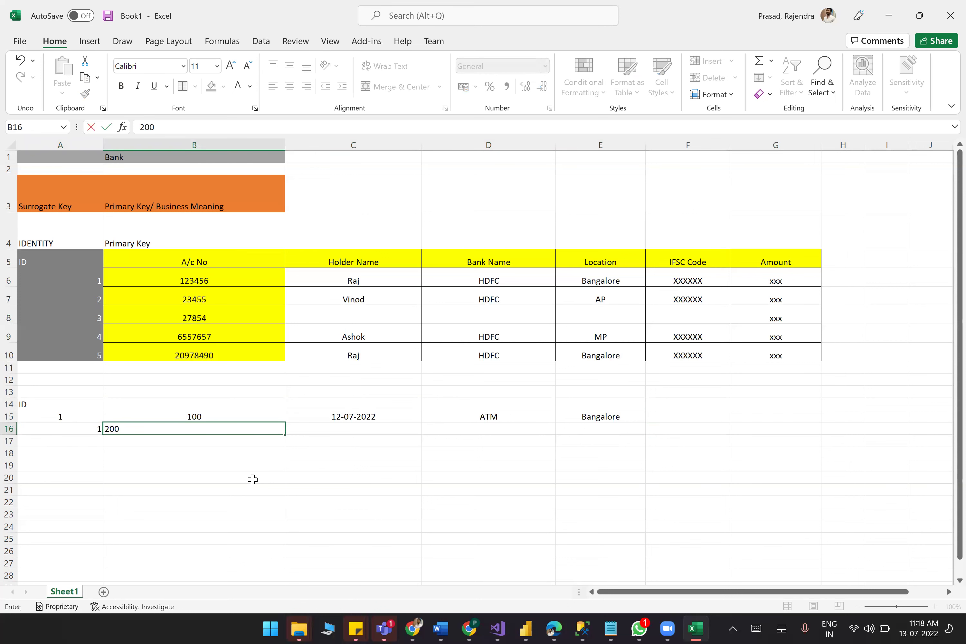
key(Tab)
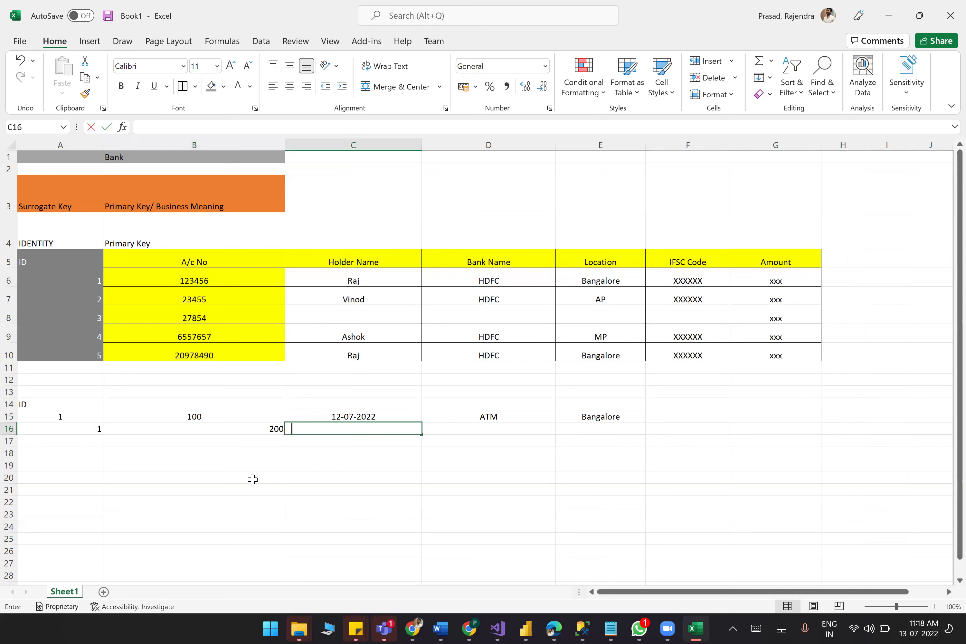
text(13)
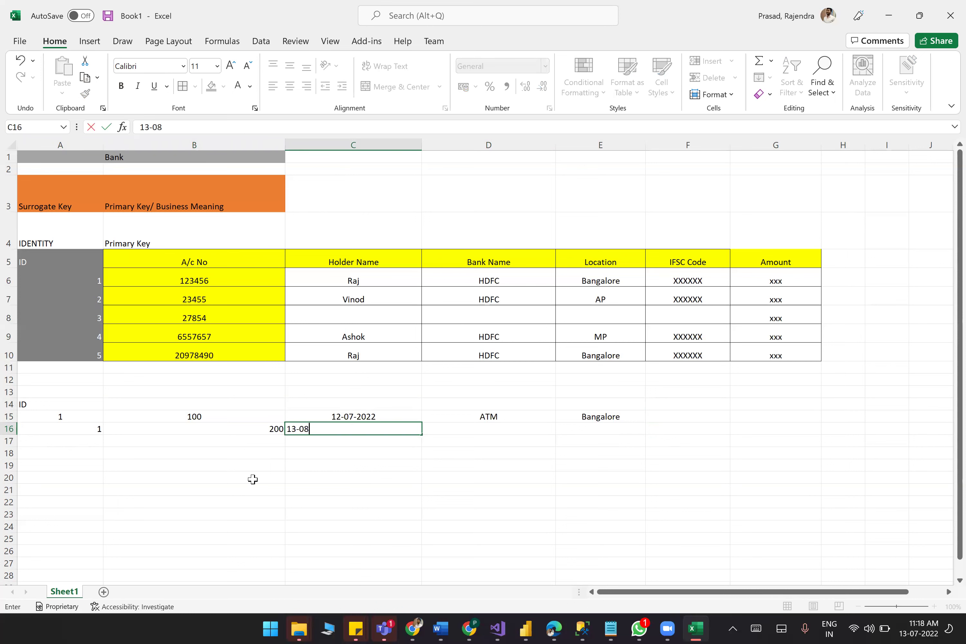
text(-07-2022)
key(Tab)
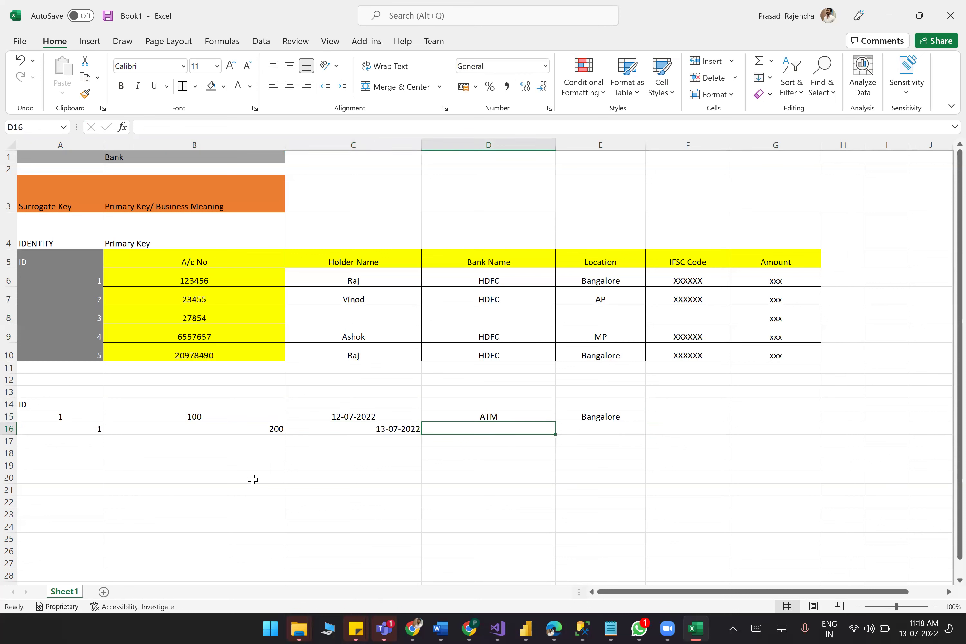
Complete the row 16 transaction with ATN in cell D16 and AP in E16.
text(ATN)
key(Tab)
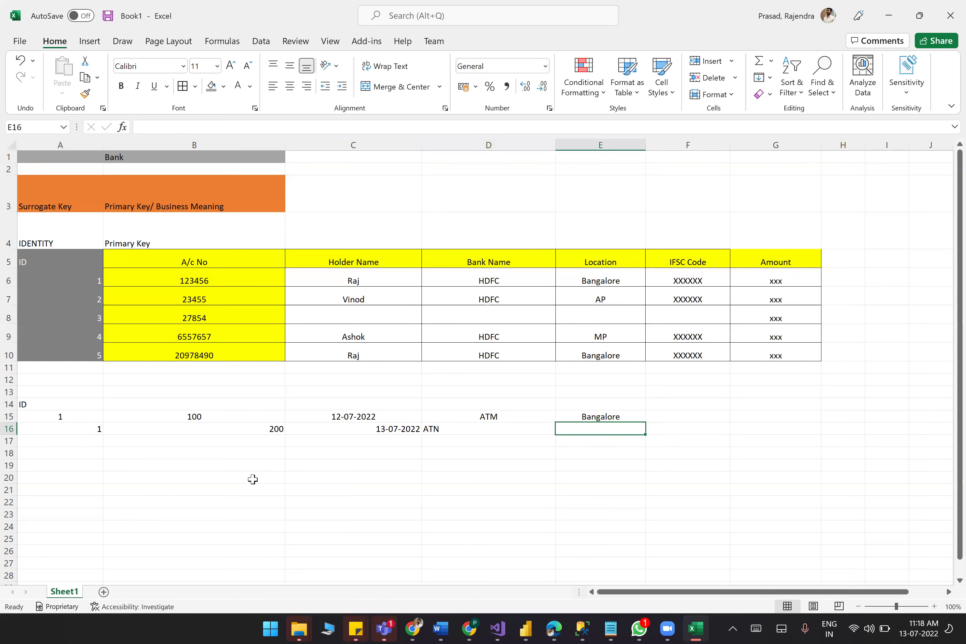
text(A)
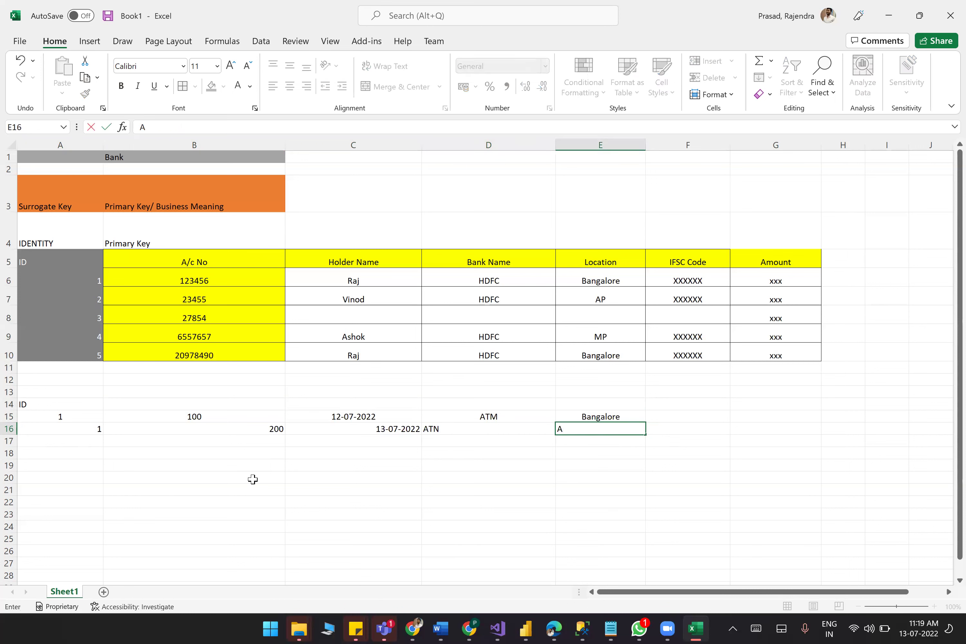
text(P)
click(293, 548)
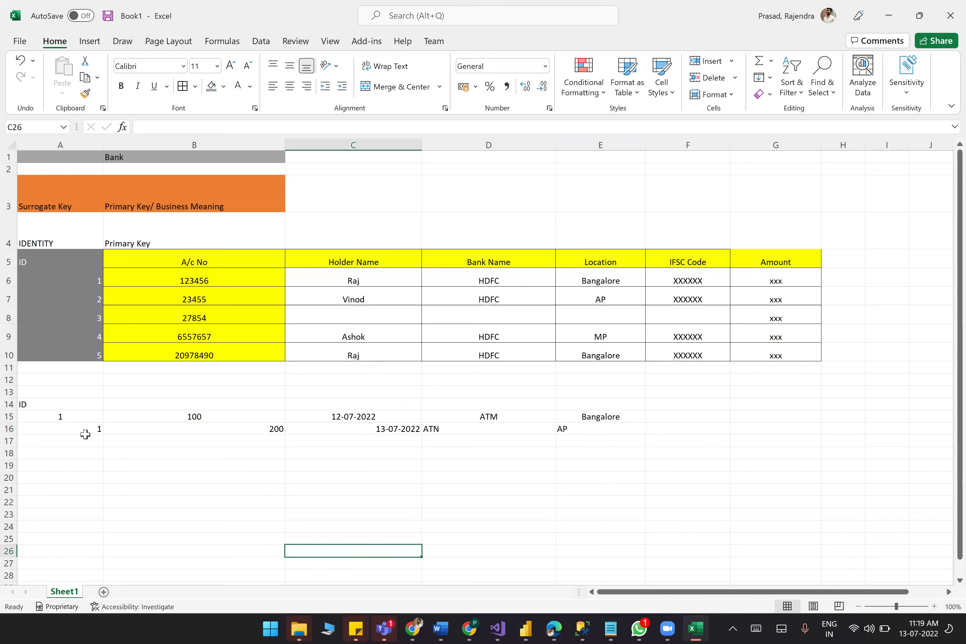
Center the second transaction record in cells A16:E16 horizontally.
drag(100, 428, 623, 429)
click(290, 86)
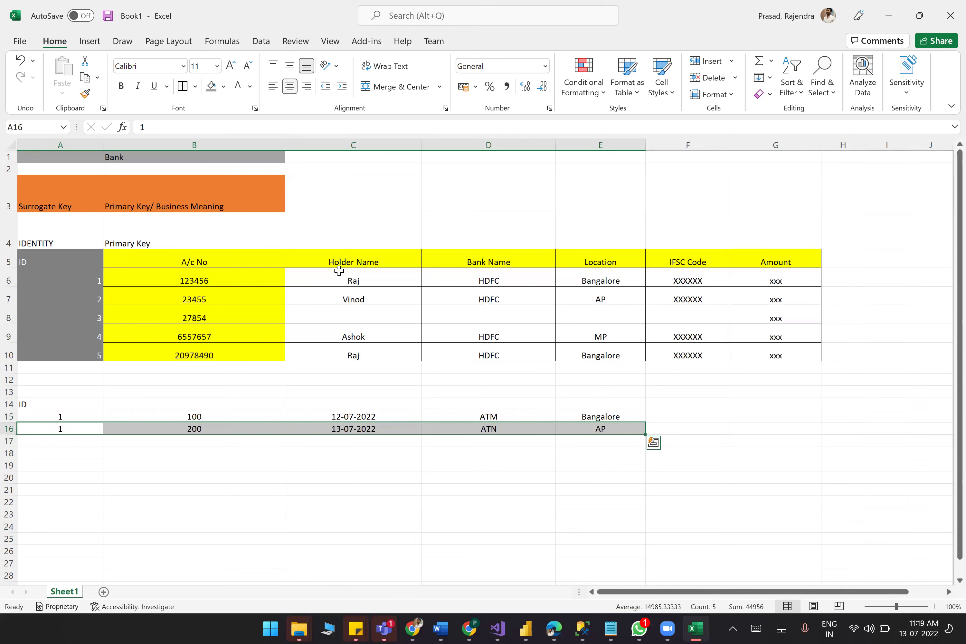
click(491, 499)
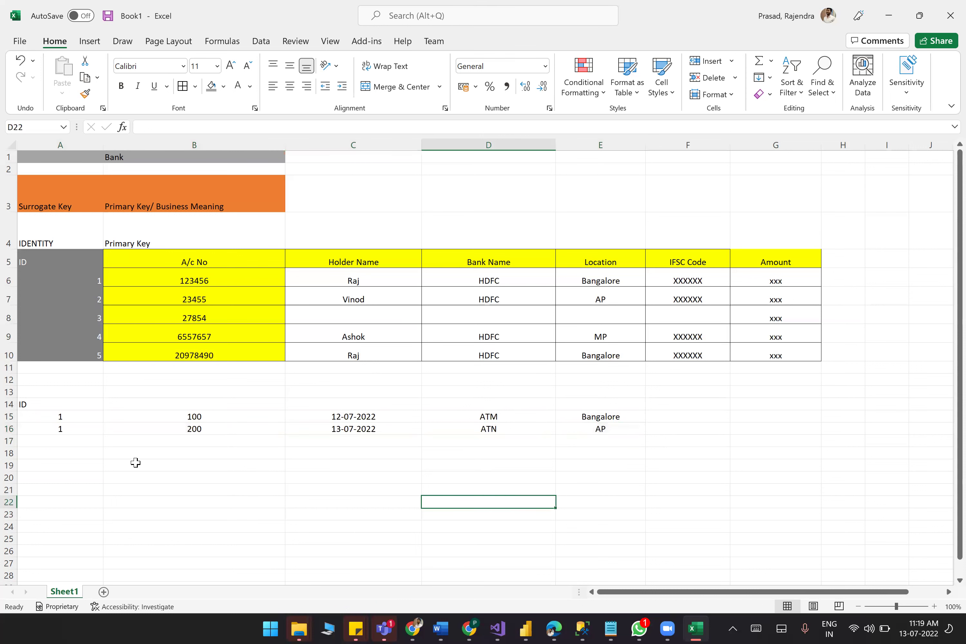
click(343, 428)
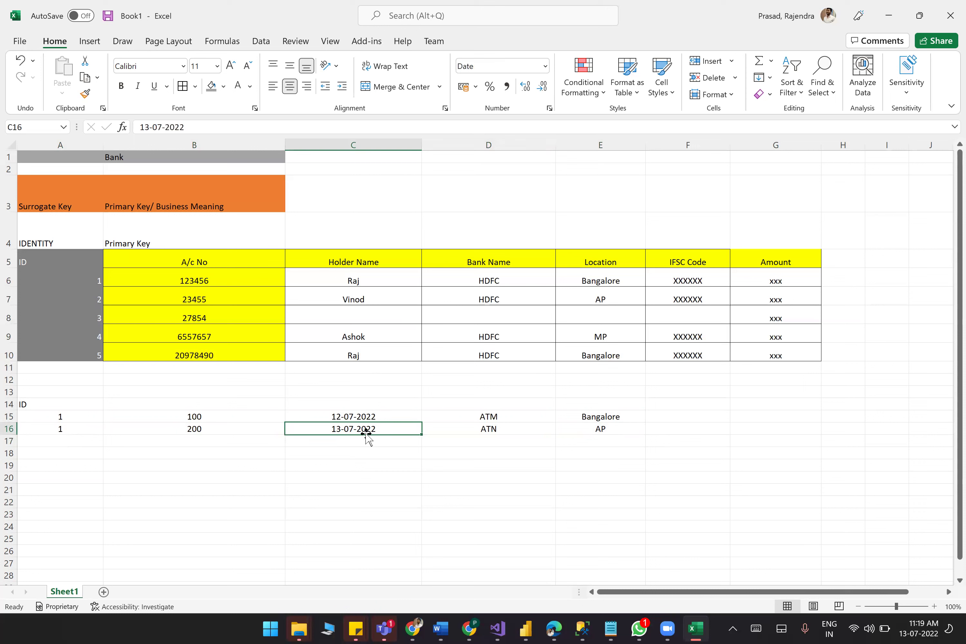
click(215, 429)
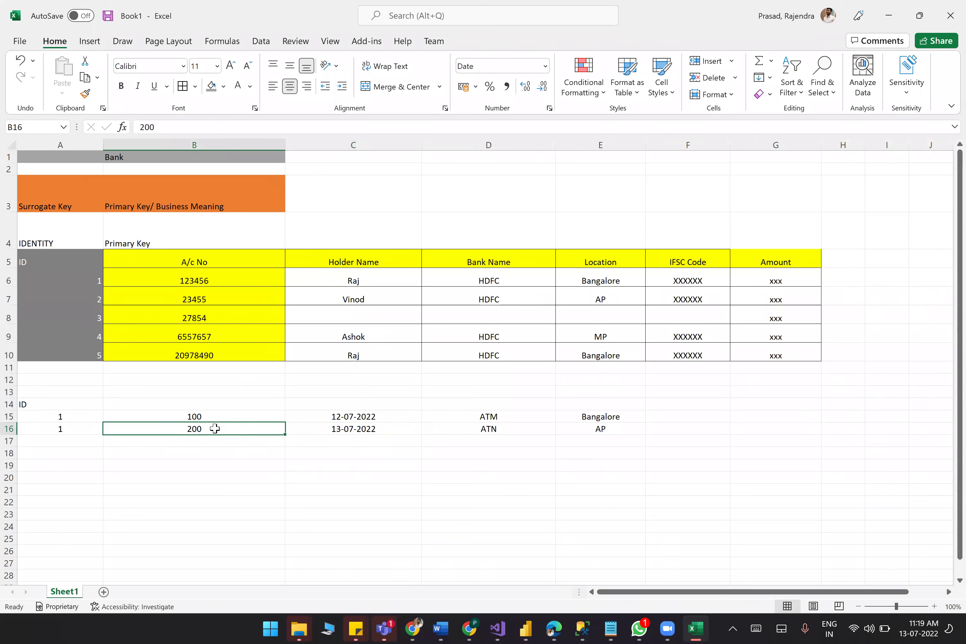
click(608, 428)
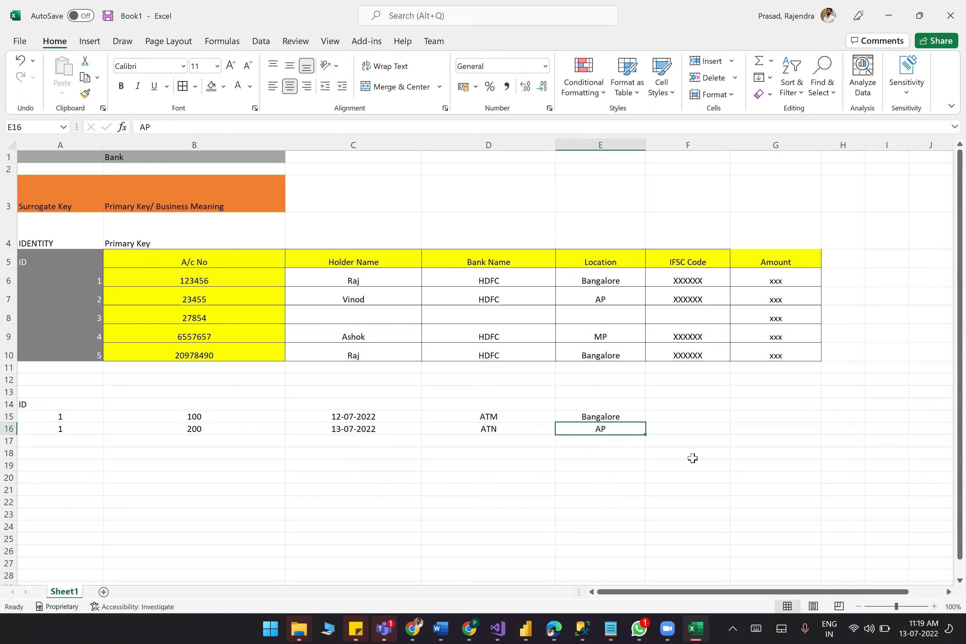
Enter 2 in cell A17 as the account ID of a third transaction.
click(66, 441)
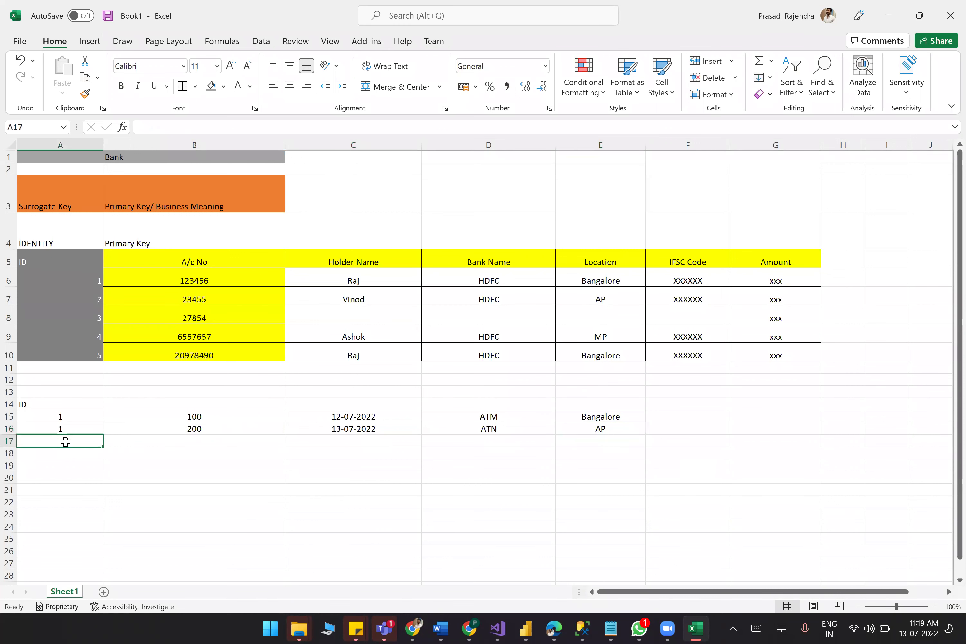
click(369, 294)
click(87, 300)
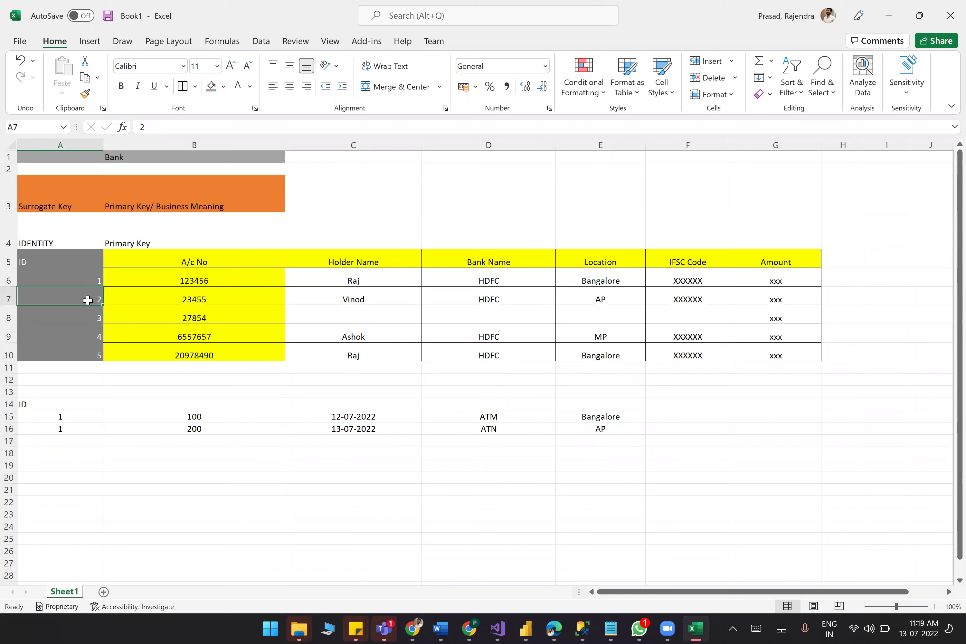
click(66, 443)
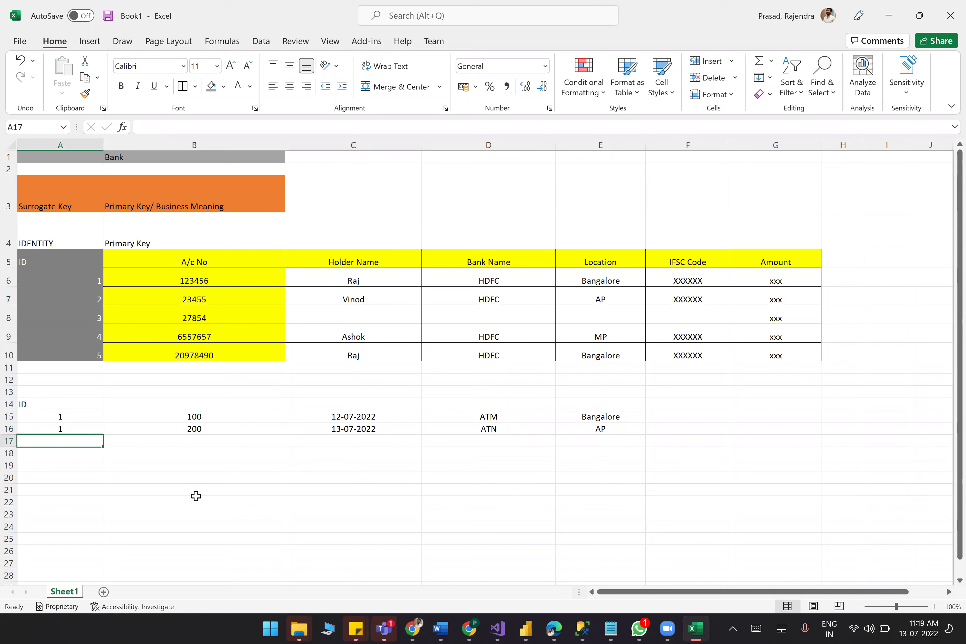
text(2)
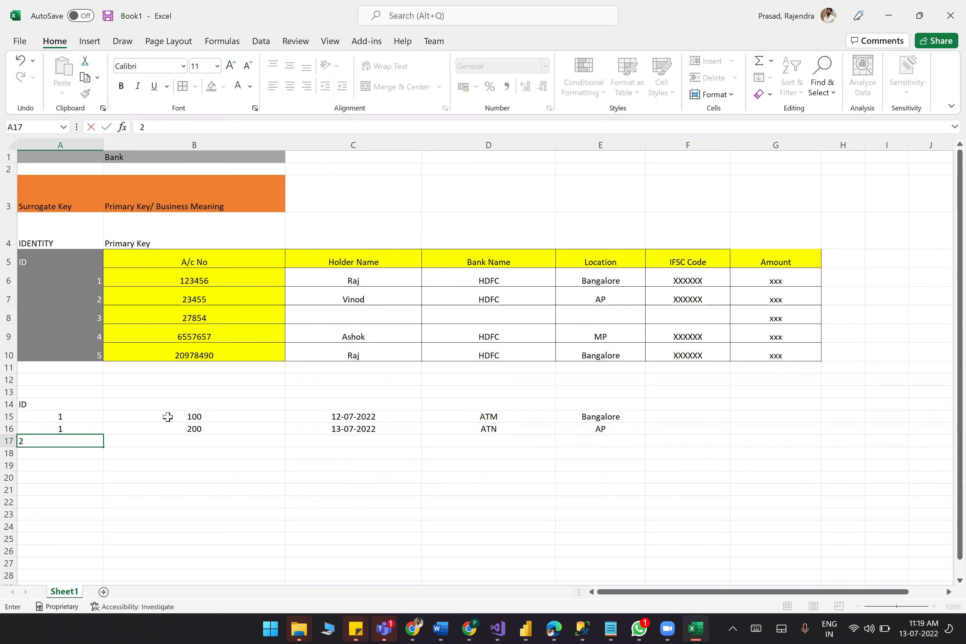
Copy the transaction details in cells B15:E15 into row 17 starting at B17.
drag(172, 417, 597, 415)
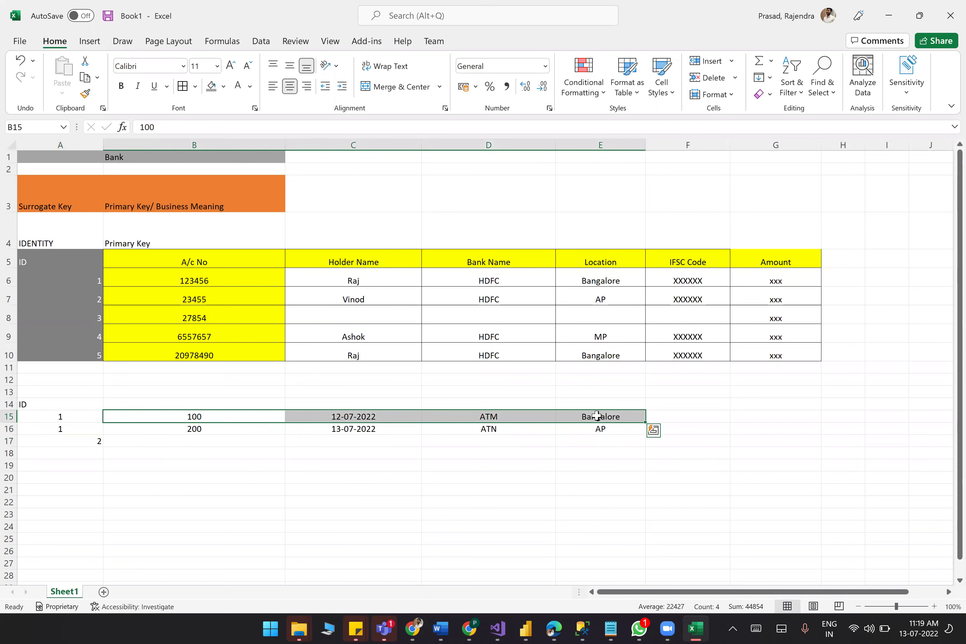
key(ctrl+c)
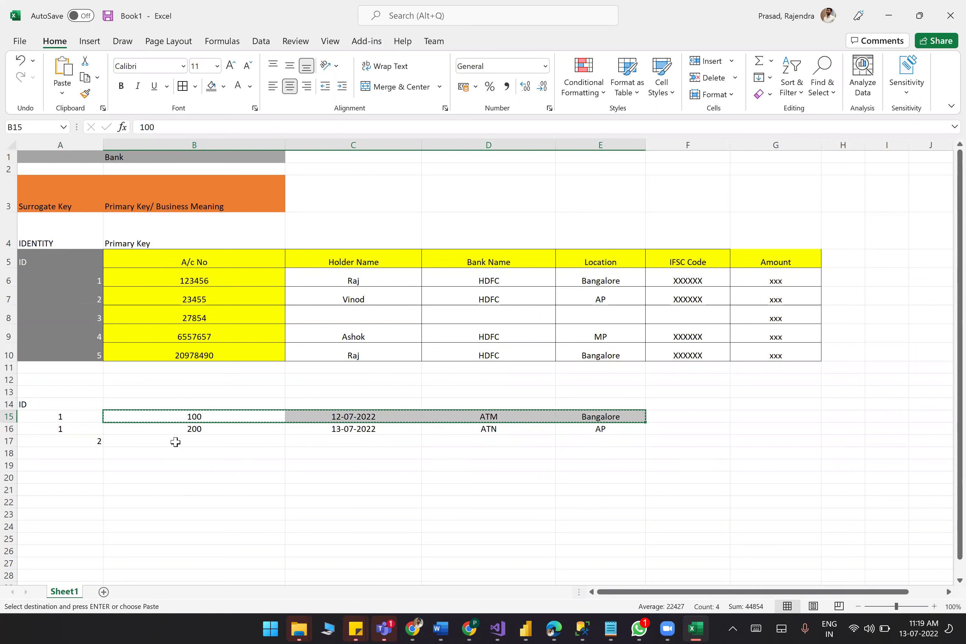
click(175, 442)
key(ctrl+v)
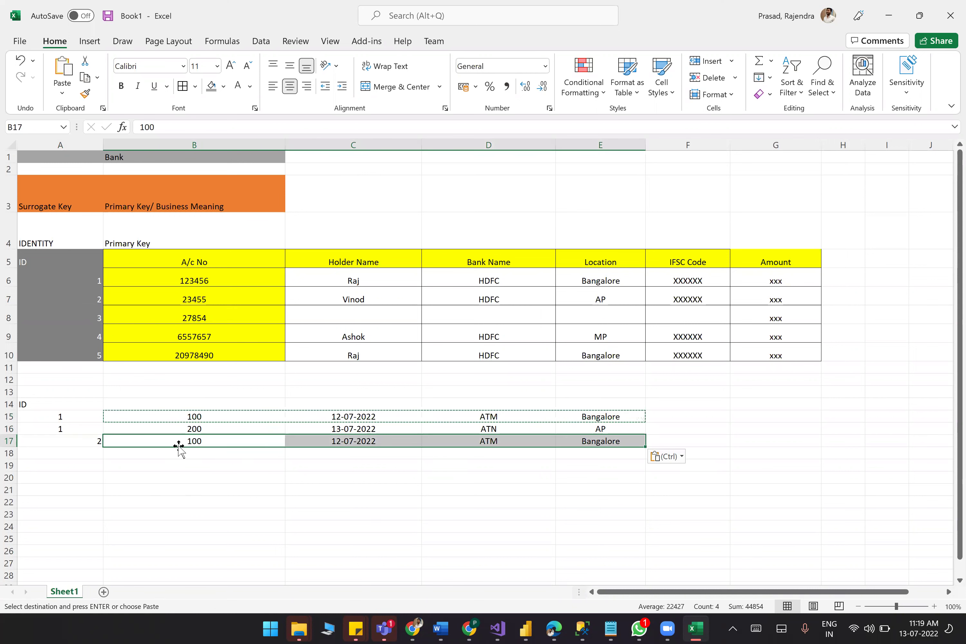
click(173, 482)
Fill in the account with ID 3 in row 8: the holder's name, bank name HDFC and location UP.
click(88, 454)
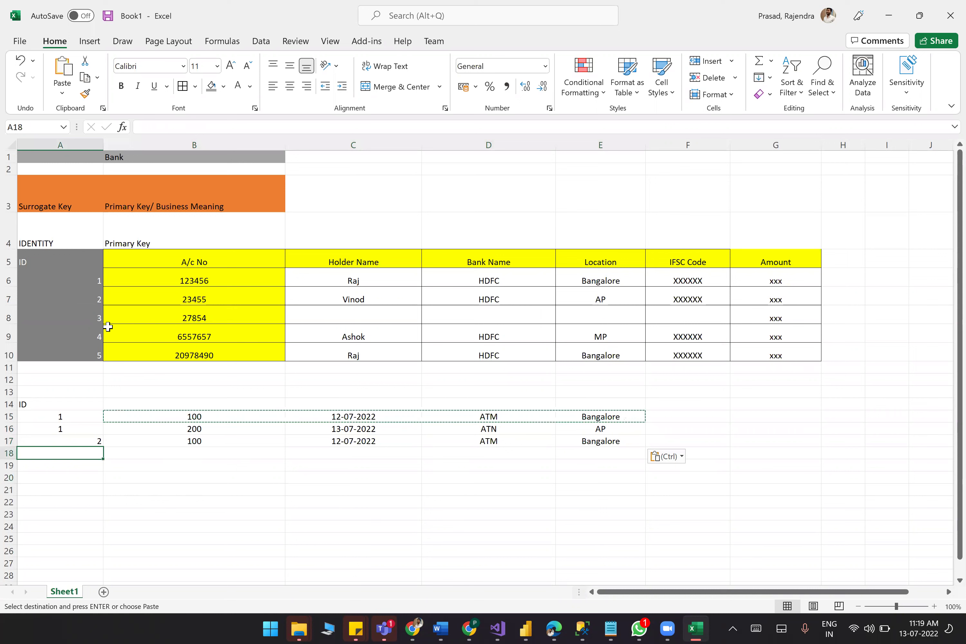
click(385, 319)
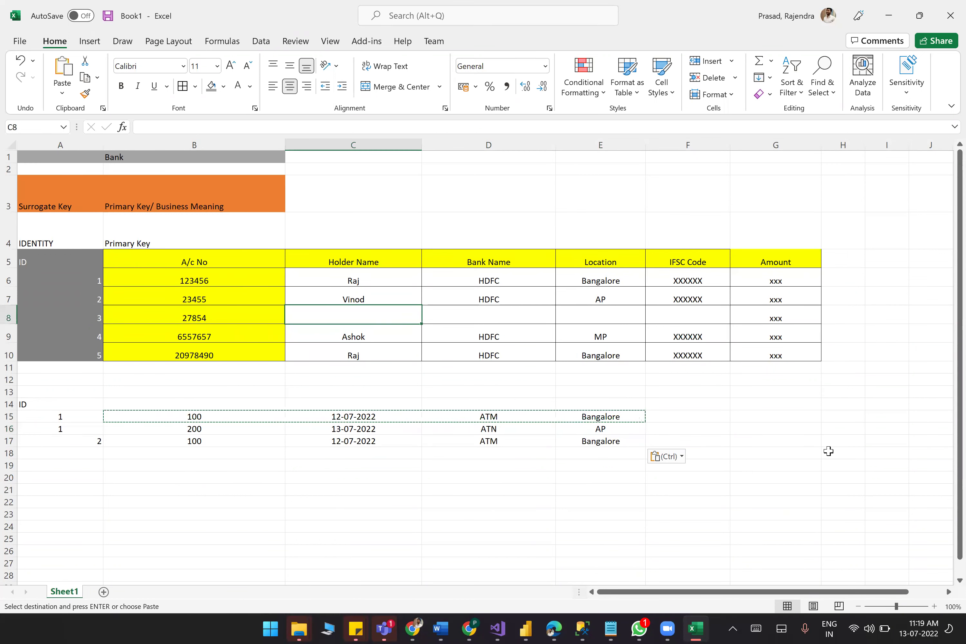
key(ctrl)
key(ctrl)
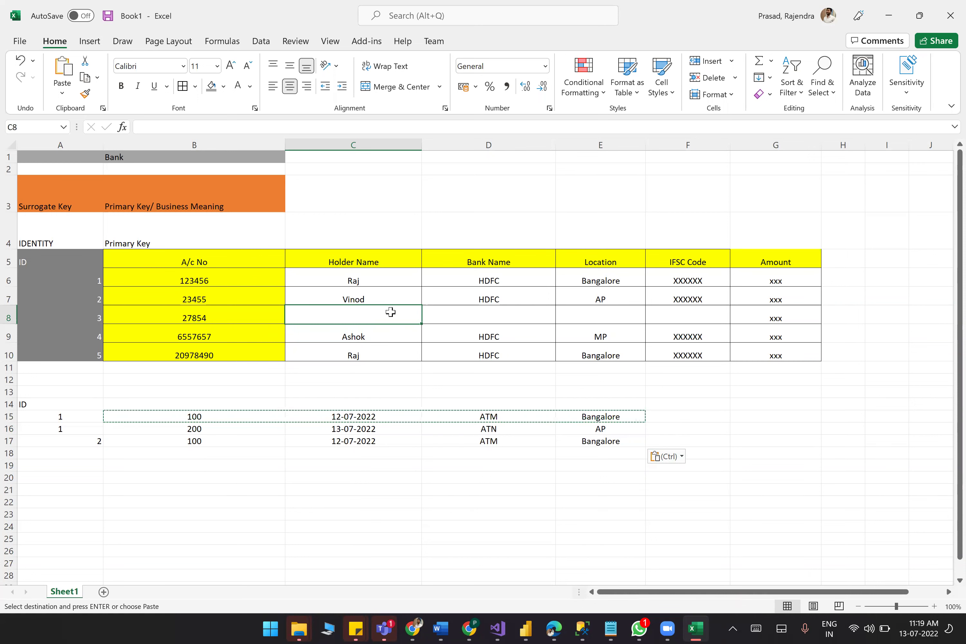
text(Srikanth)
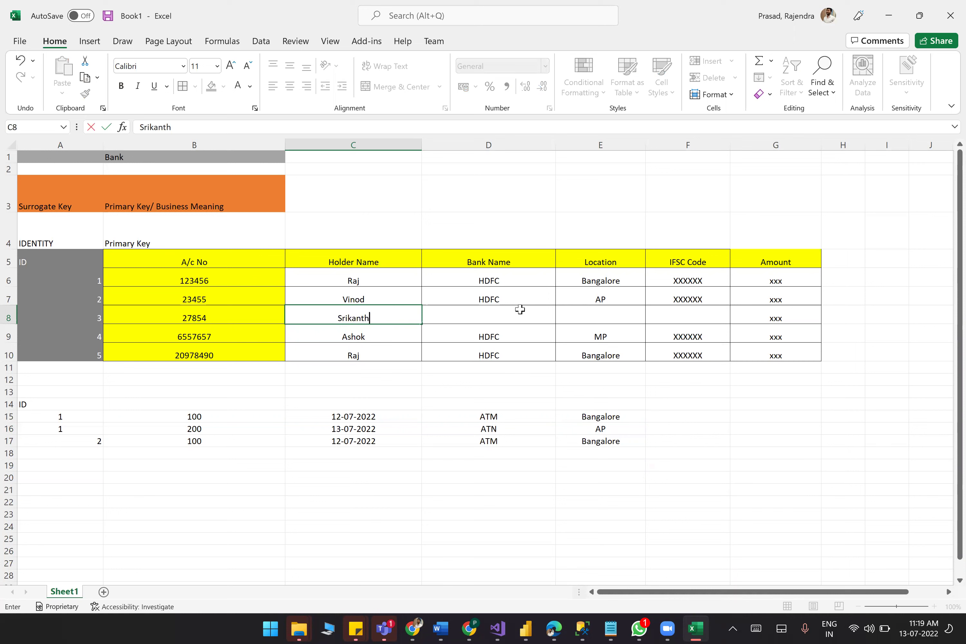
click(509, 317)
text(HDFC)
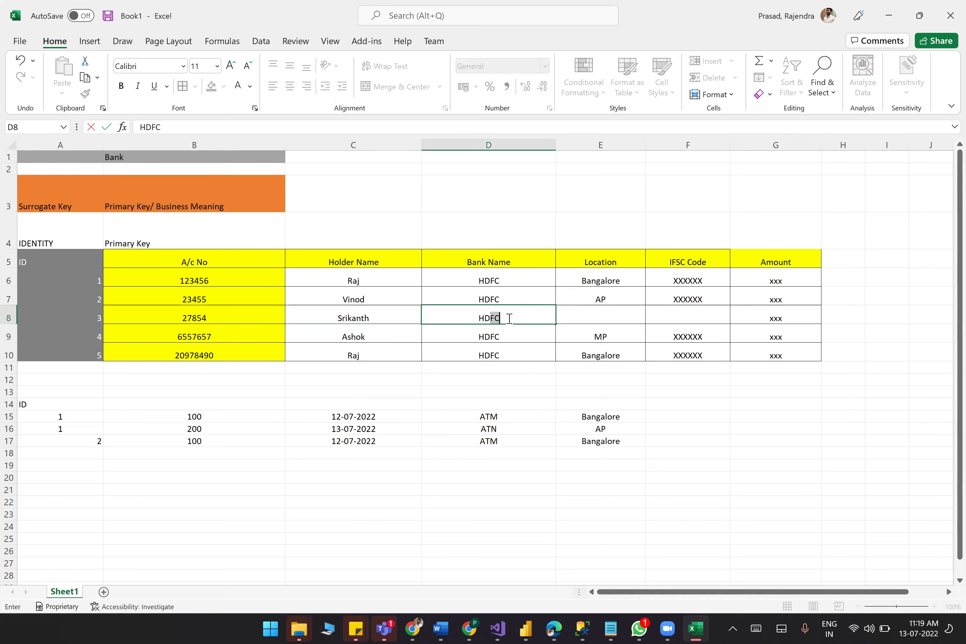
click(606, 313)
text(UP)
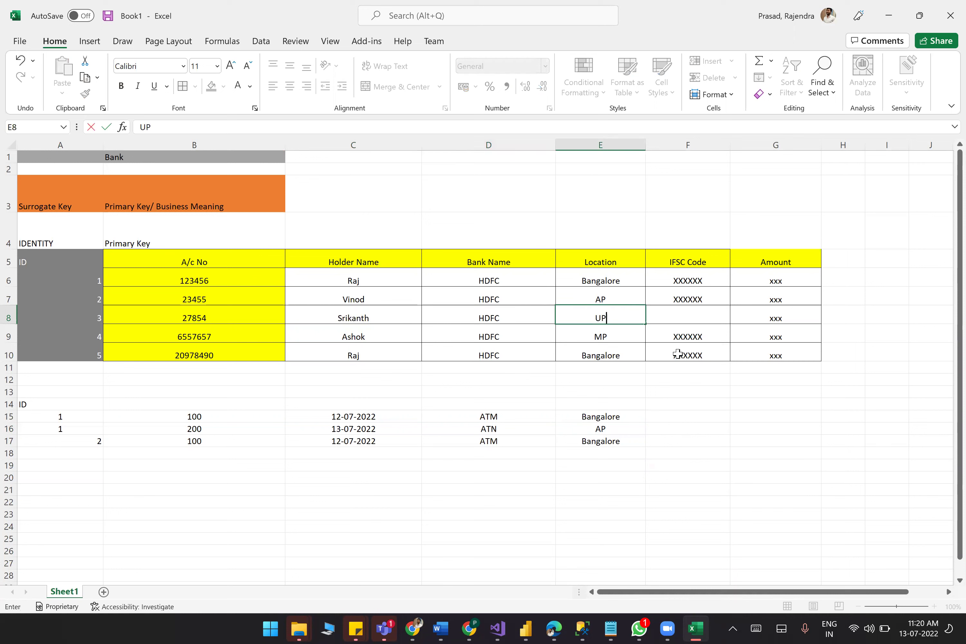
Copy the IFSC code and amount placeholders from cells F7:G7 into F8:G8.
drag(691, 293, 765, 295)
key(ctrl+c)
click(701, 316)
key(ctrl+v)
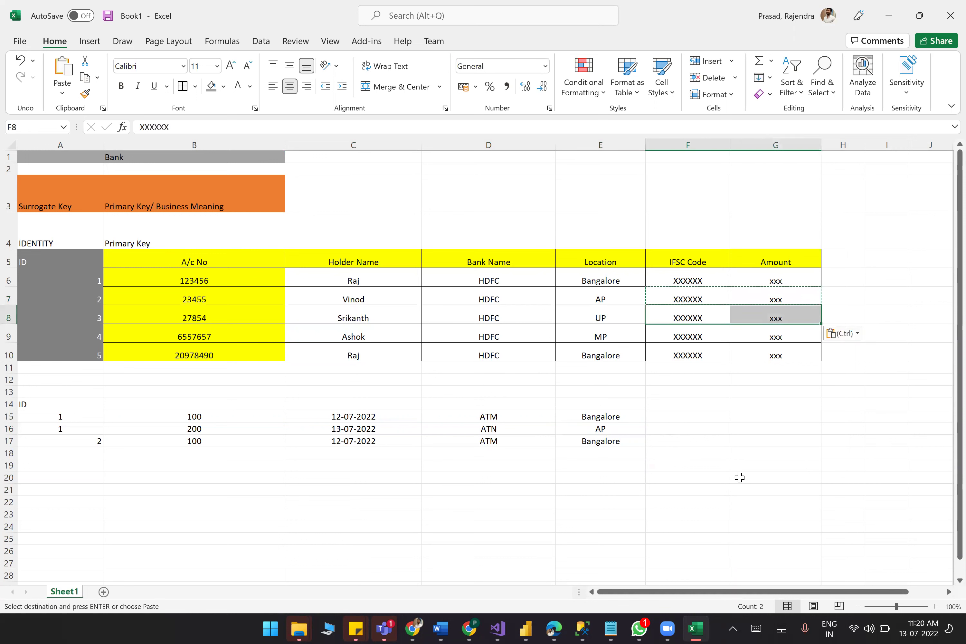
click(739, 477)
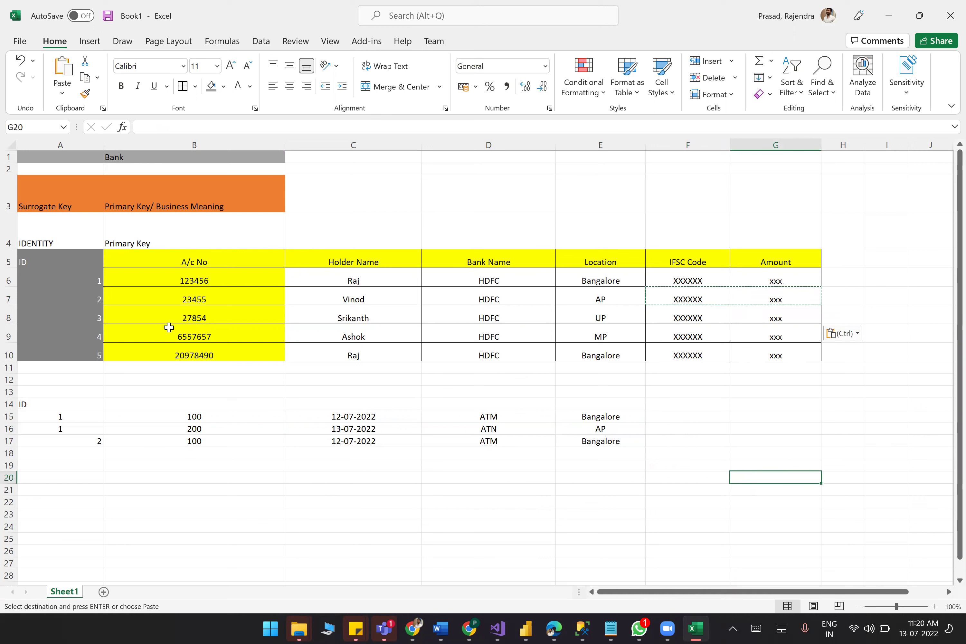
Add a transaction with ID 3 in cell A18 and amount 1000 in B18.
click(90, 453)
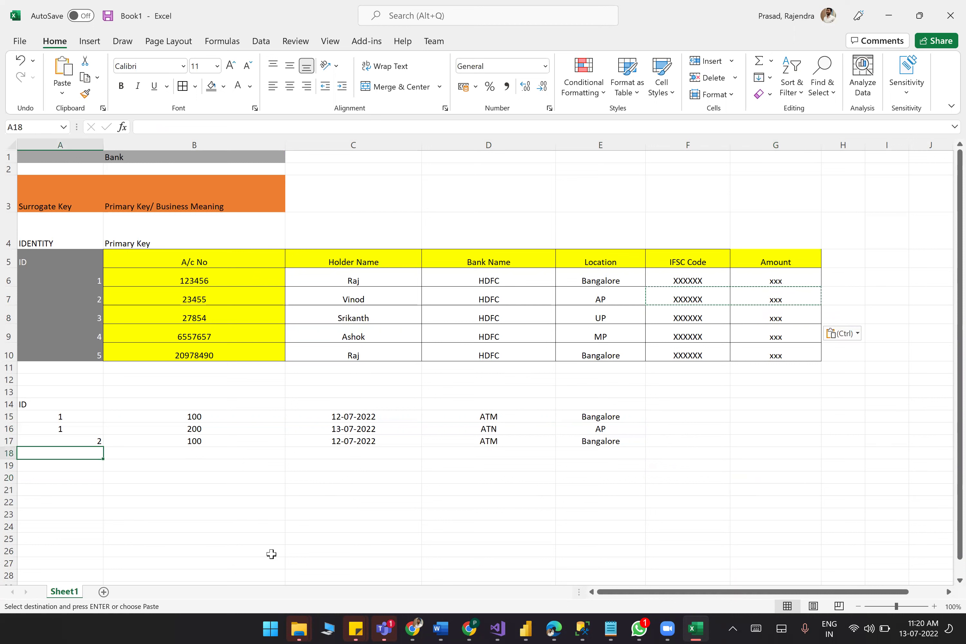
text(3)
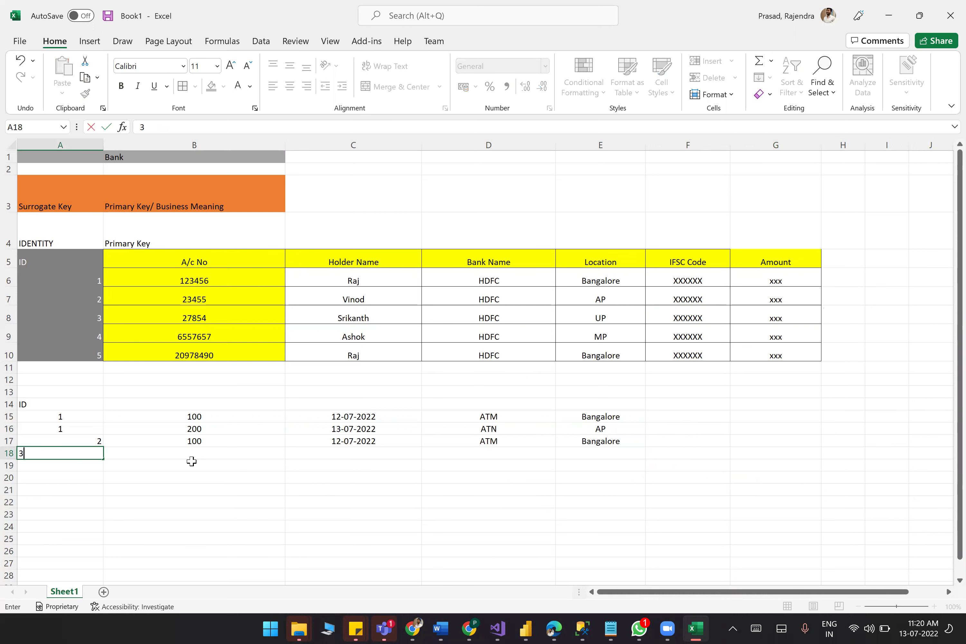
click(208, 477)
click(179, 454)
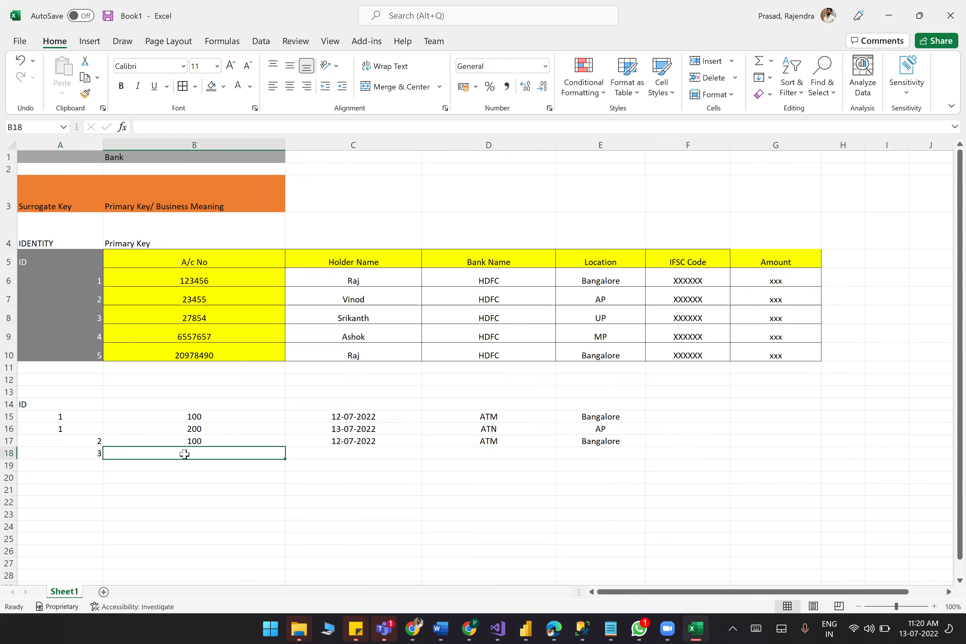
text(1000)
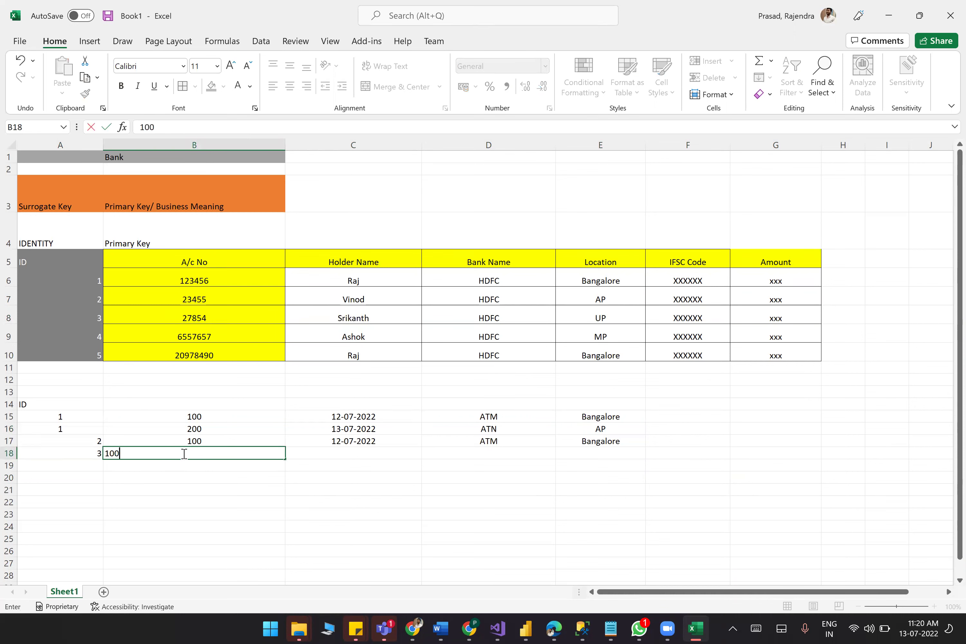
click(361, 454)
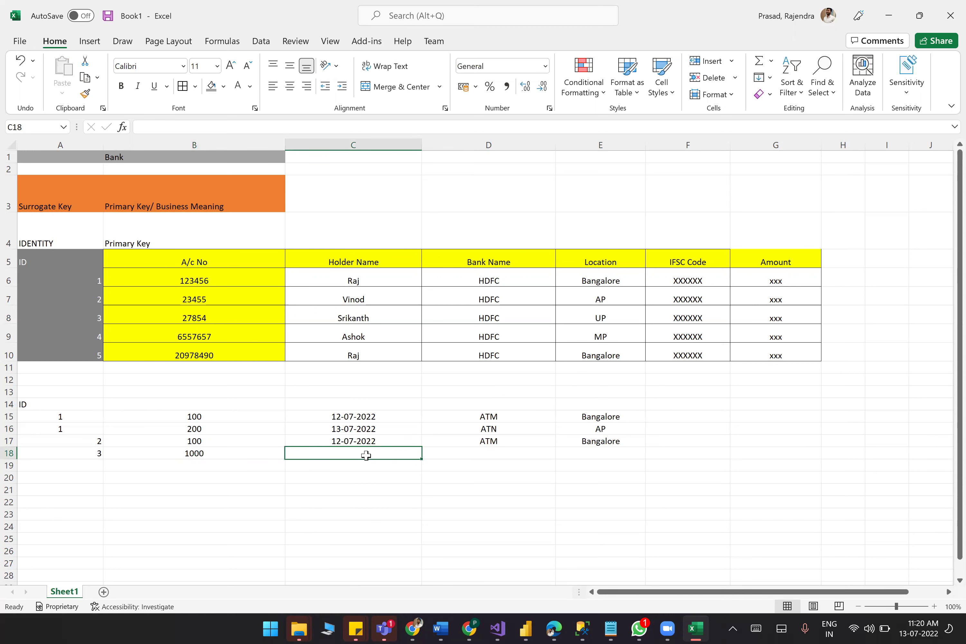
Copy the transaction date, mode and location from cells C17:E17 into row 18 starting at C18.
drag(377, 439, 595, 444)
key(ctrl+c)
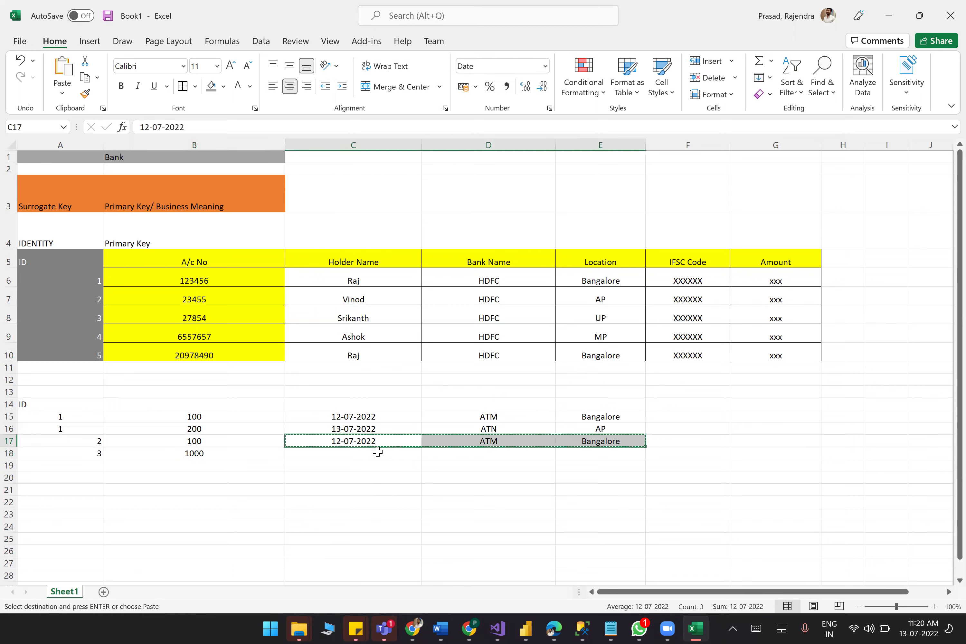
click(378, 453)
key(ctrl+v)
click(521, 503)
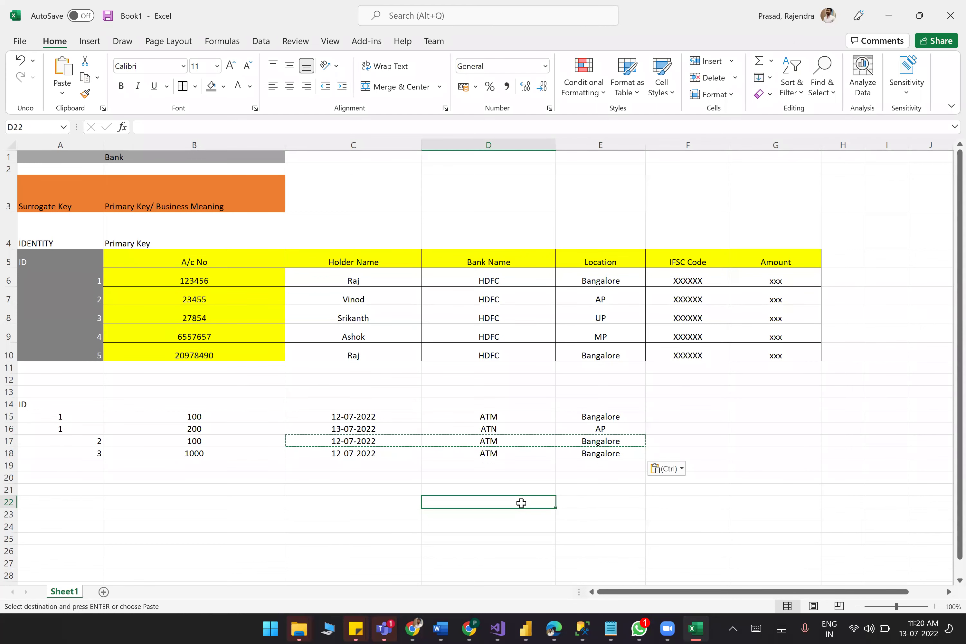
Enter the account reference ID 5 in cell A19, taken from the last record of the account table.
click(87, 463)
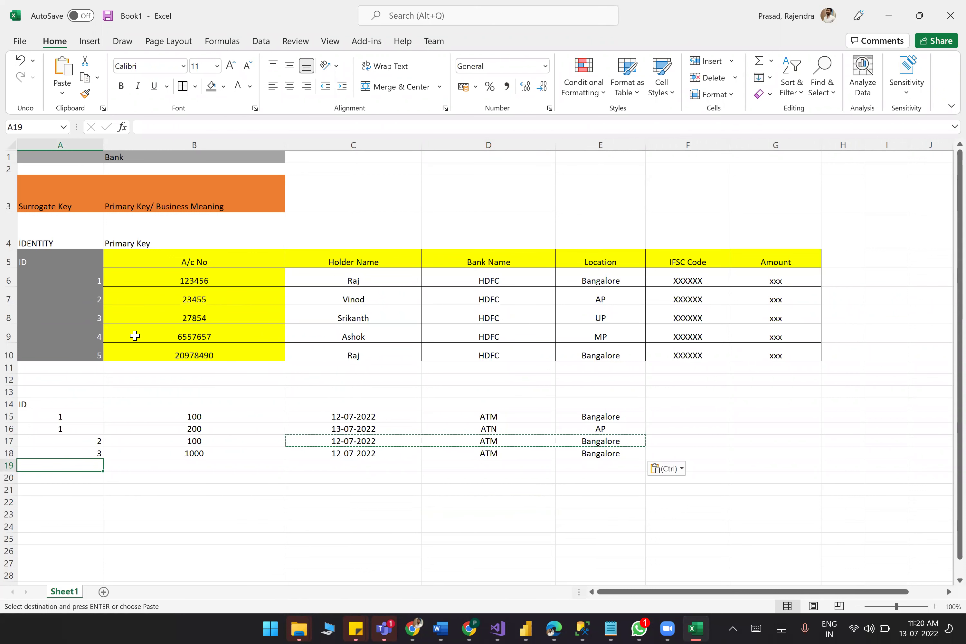
click(87, 357)
key(ctrl+c)
click(94, 466)
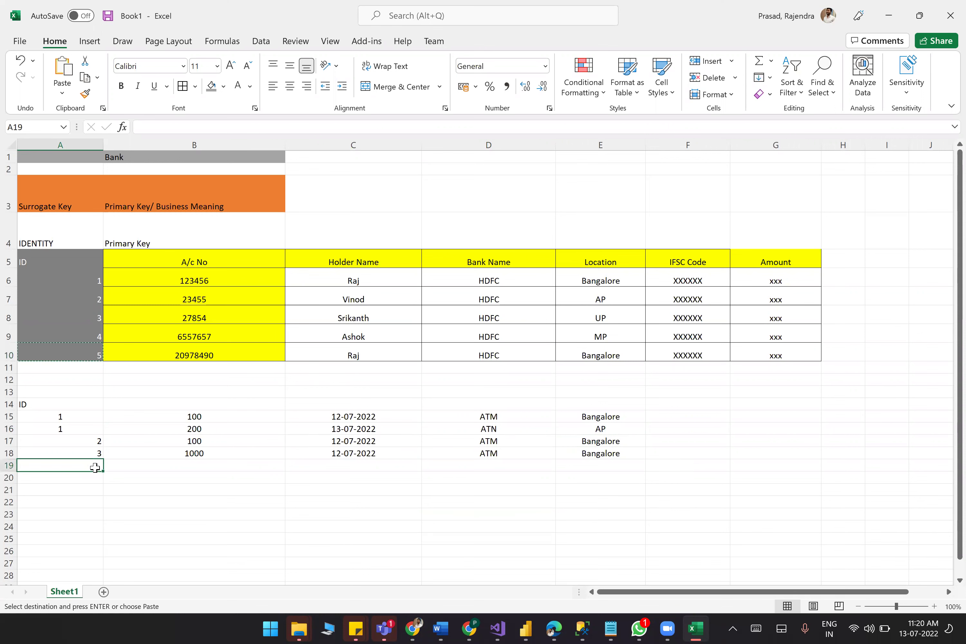
key(Return)
key(Tab)
Copy the transaction details in cells B18:E18 into row 19 starting at B19.
drag(243, 452, 604, 453)
key(ctrl+c)
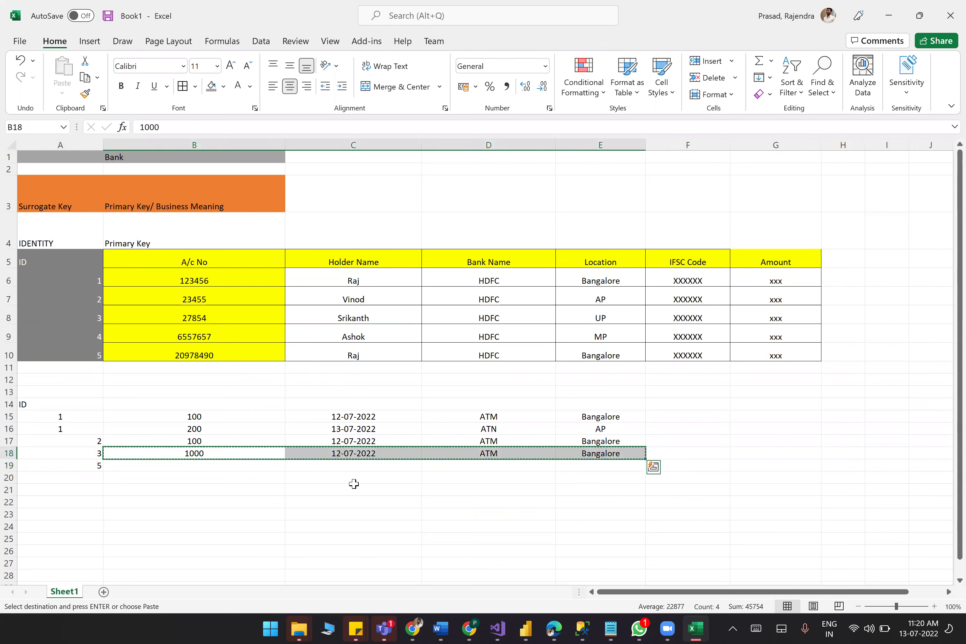
click(214, 467)
key(ctrl+v)
click(175, 525)
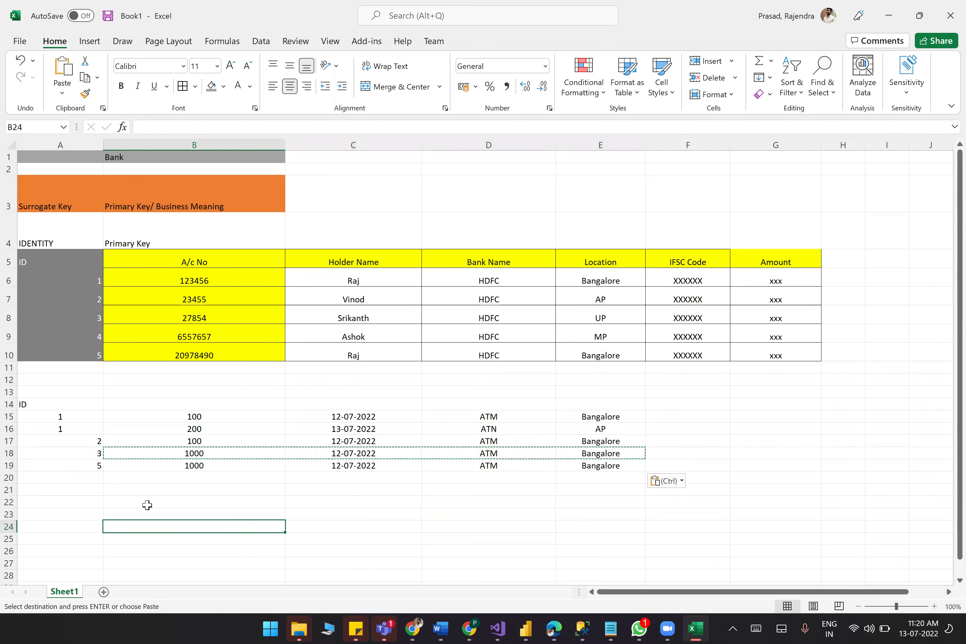
Centre the values of the transaction records in cells A15:E19.
click(89, 478)
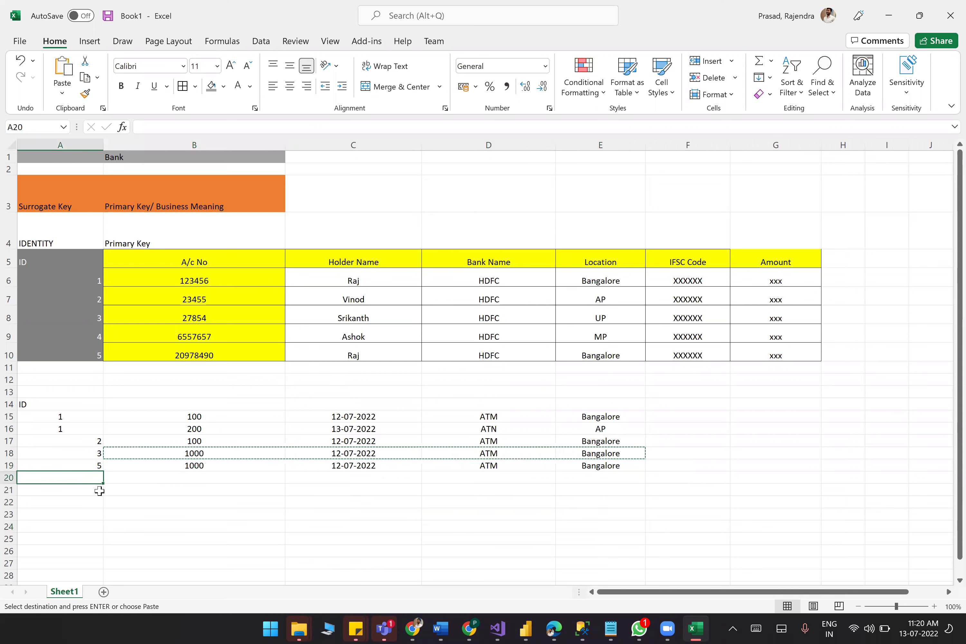
text(4)
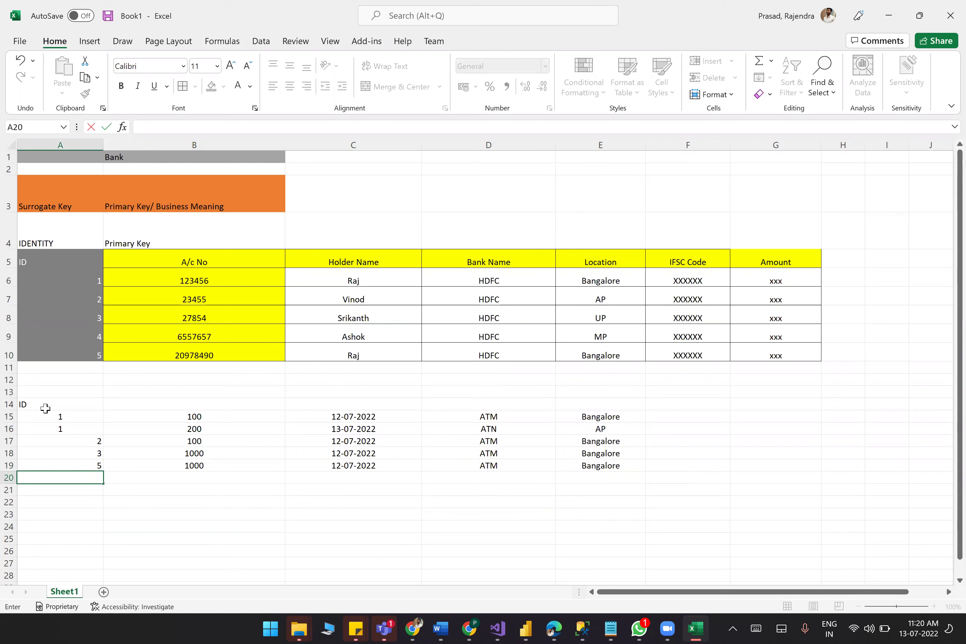
drag(49, 413, 604, 474)
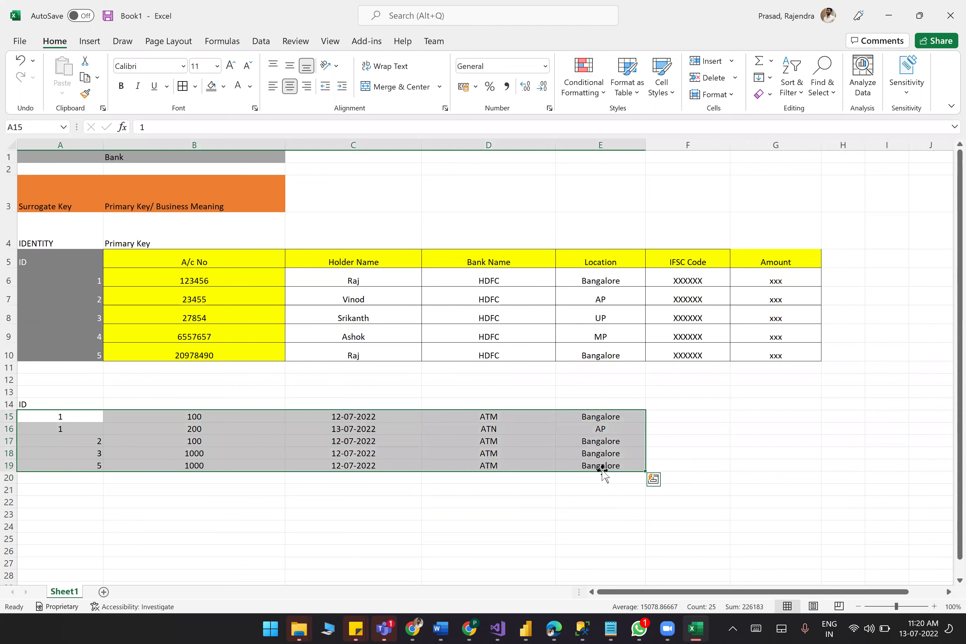
click(284, 88)
click(287, 89)
click(436, 534)
Fill the transaction table's header cells A14:E14 with yellow.
drag(25, 404, 608, 403)
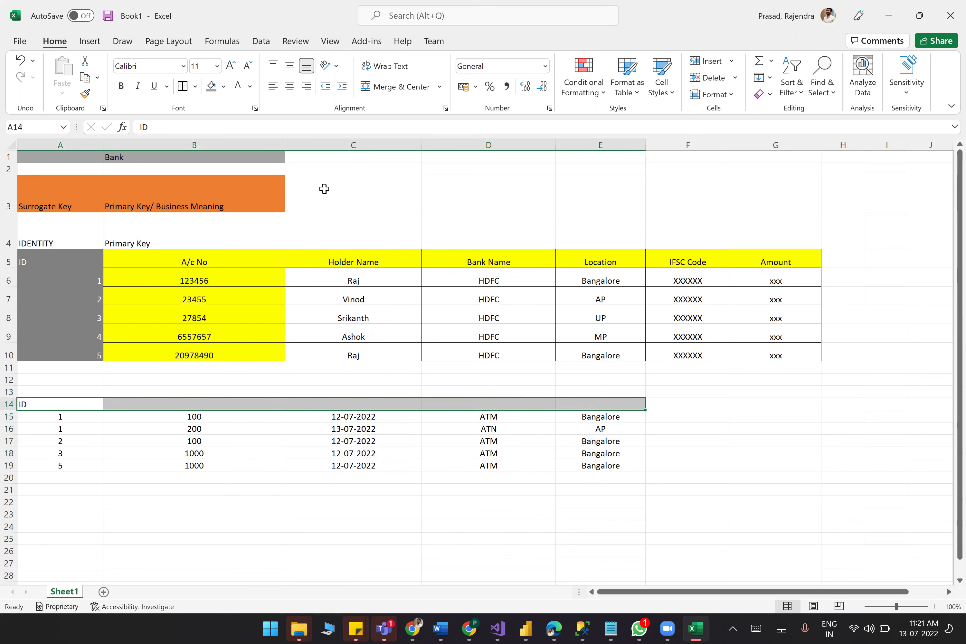
click(223, 86)
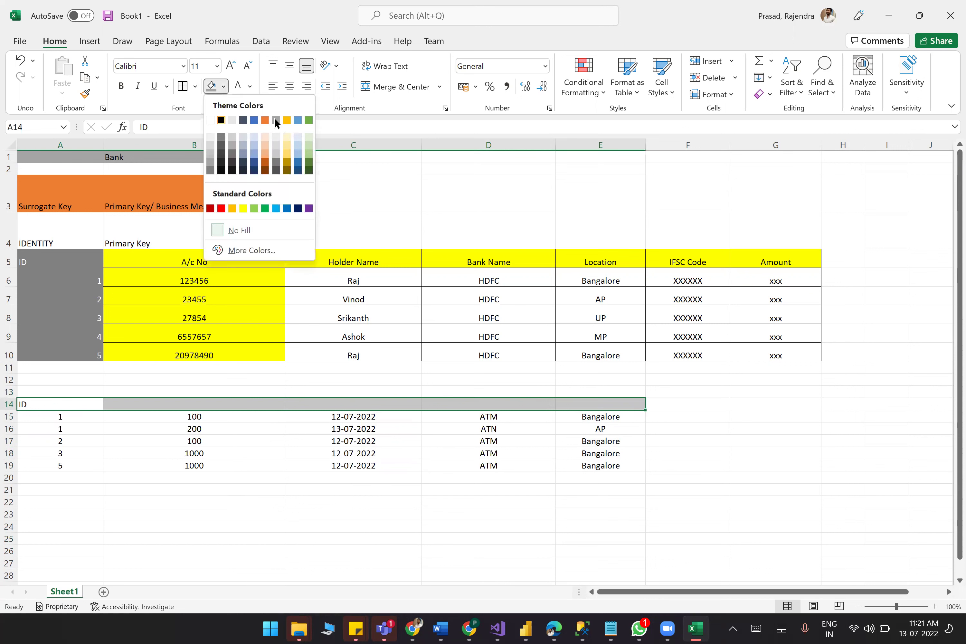
click(239, 206)
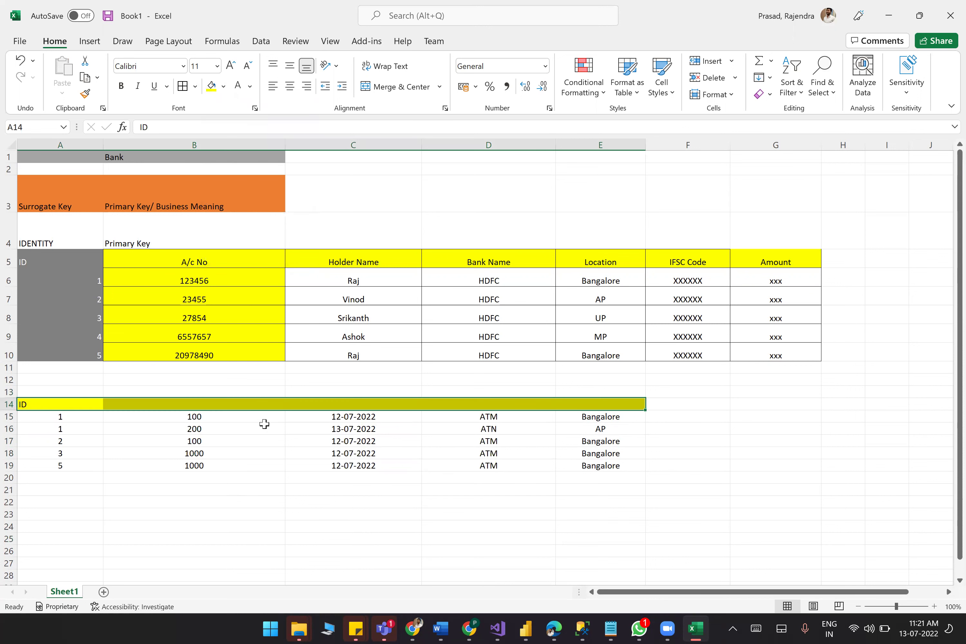
Enter the headers "Amount withdrawn" in cell B14 and "Transaction Date" in cell C14.
click(174, 404)
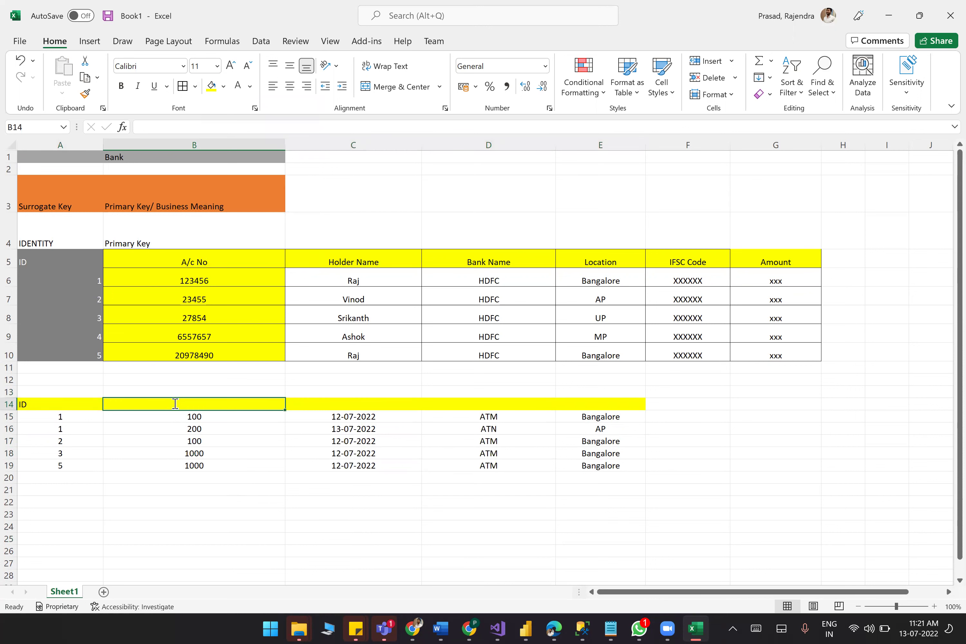
text(Amount withdrawn)
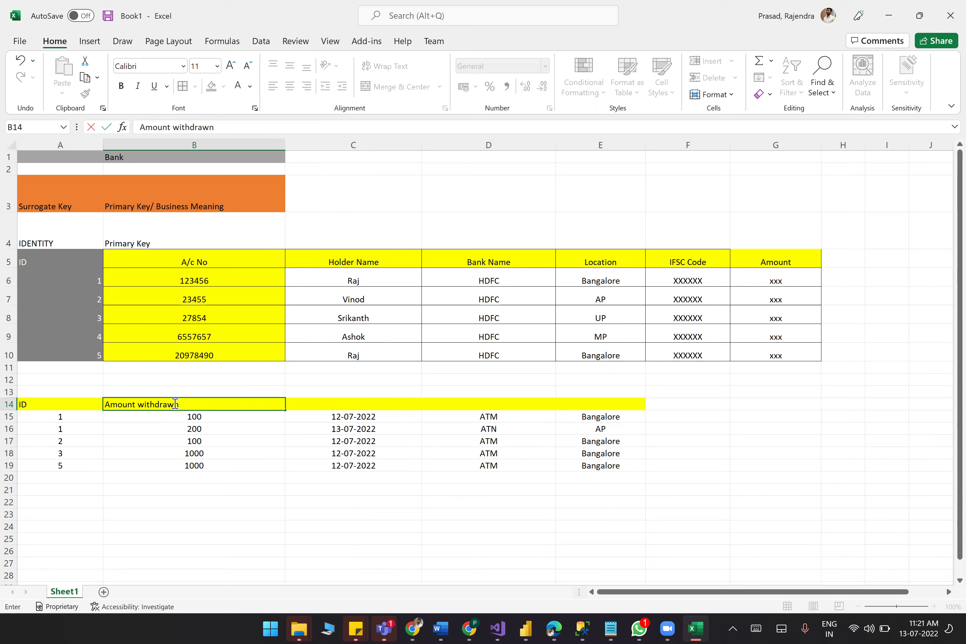
key(Tab)
text(Date)
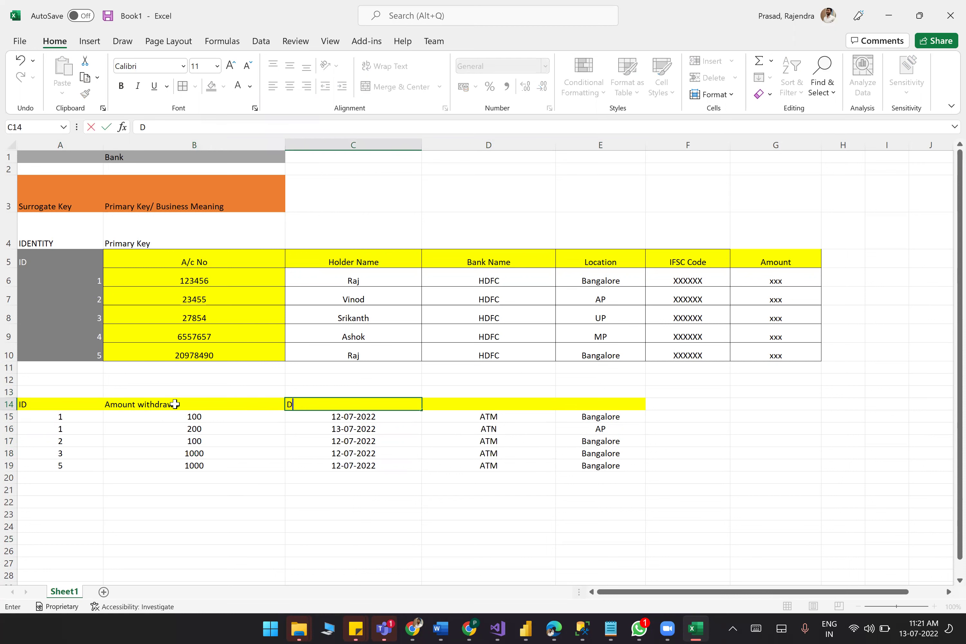
key(BackSpace)
key(BackSpace)
key(BackSpace)
text(Transaction Date)
key(Tab)
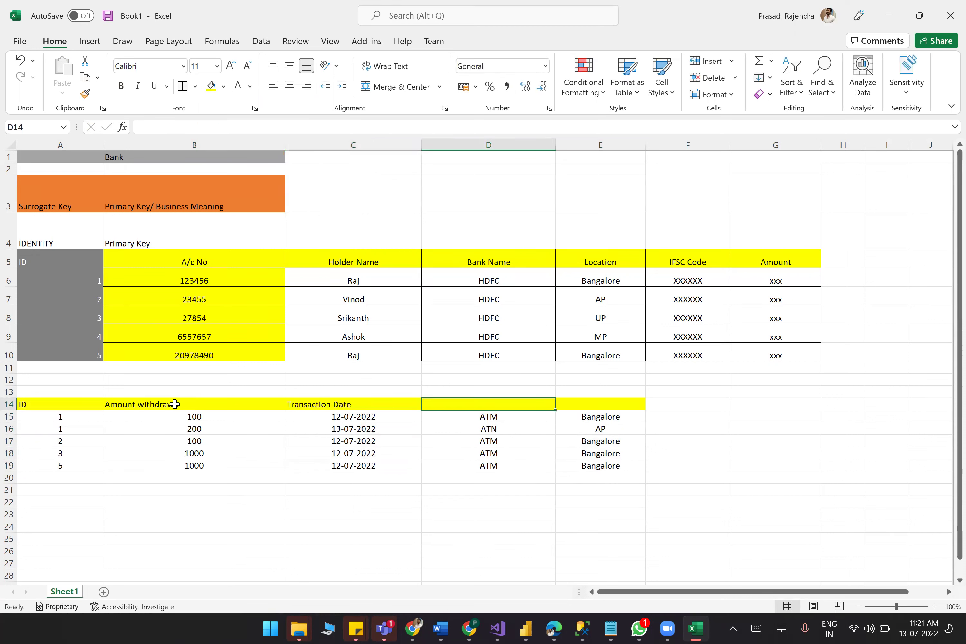
Enter the headers "Mode of Withdrwan" in cell D14 and "Withdrwan Loaction" in cell E14.
text(Mode of With)
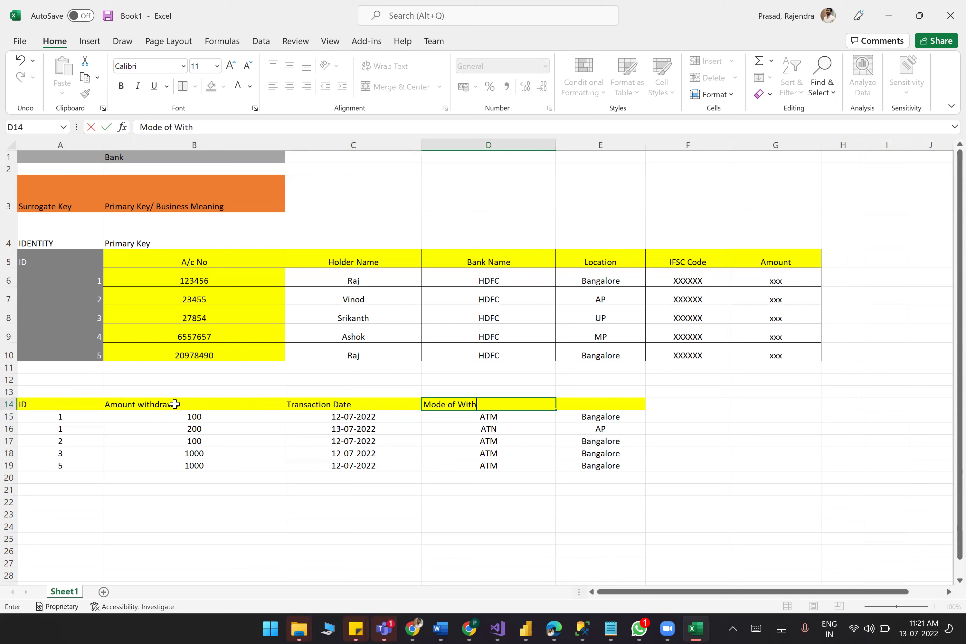
text(drwan)
key(Tab)
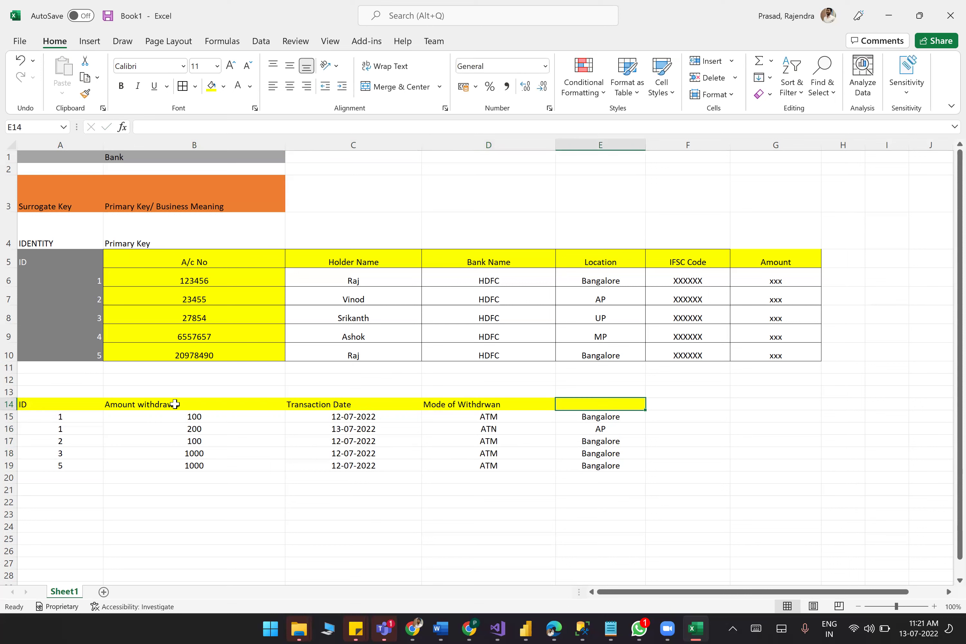
text(Location)
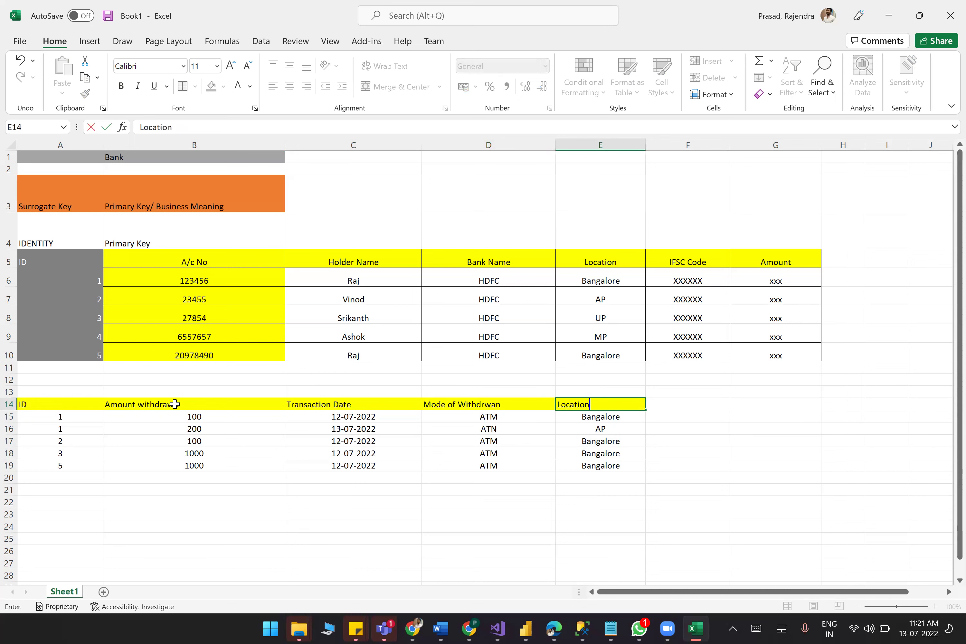
key(BackSpace)
key(BackSpace)
key(BackSpace)
key(BackSpace)
key(BackSpace)
text(With)
text(drwan Loact)
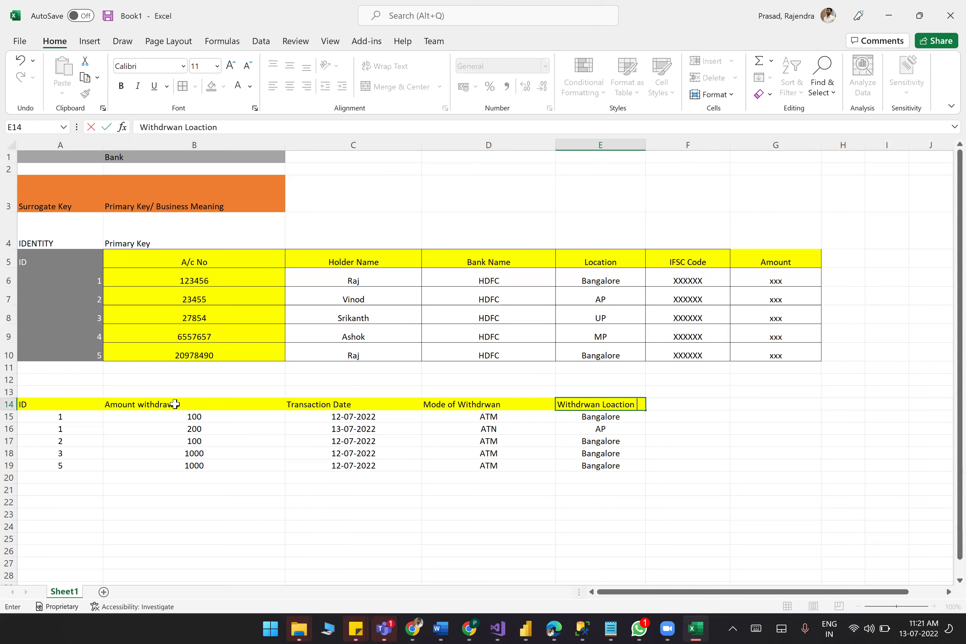
click(304, 527)
Apply all borders to the transaction table A14:E19 and set its row height to 22.
drag(102, 408, 599, 465)
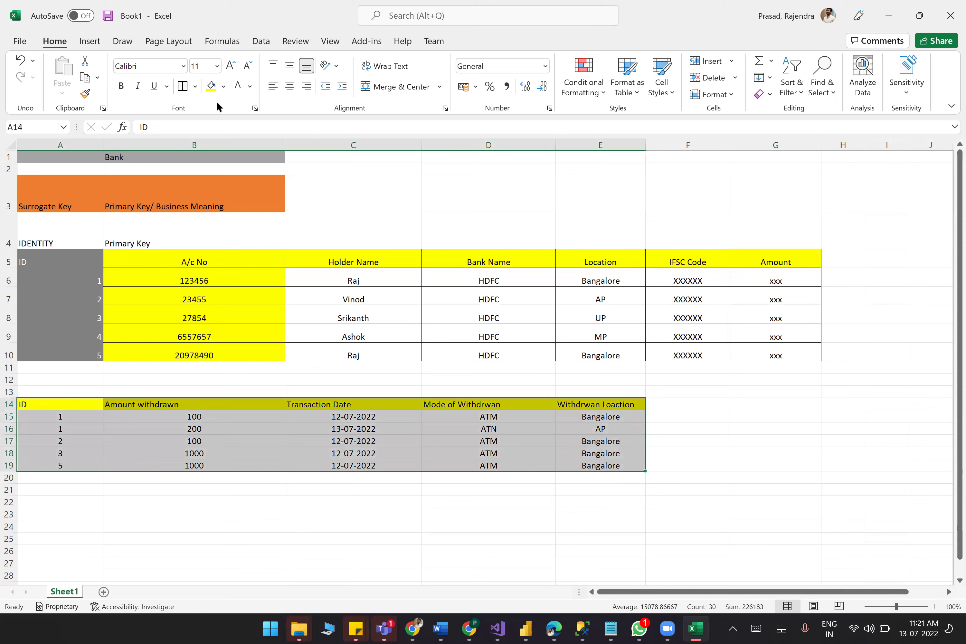
click(182, 88)
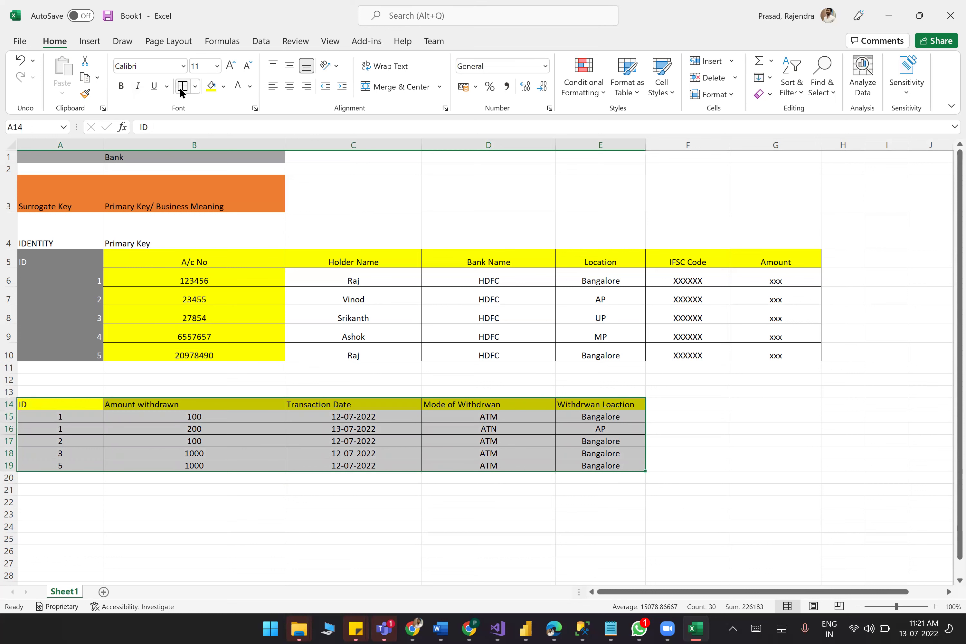
click(727, 94)
click(726, 132)
text(22)
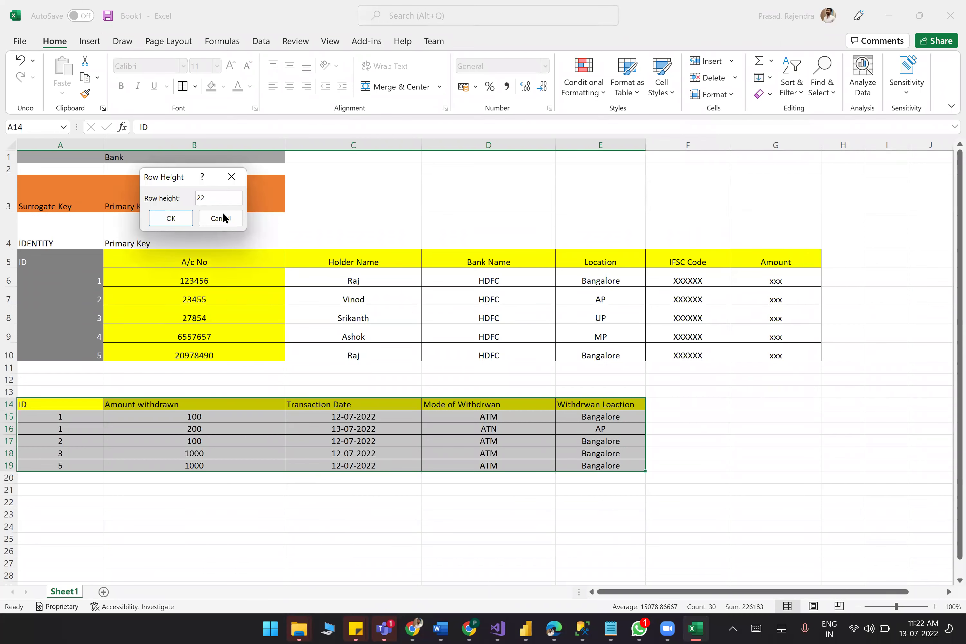
click(171, 217)
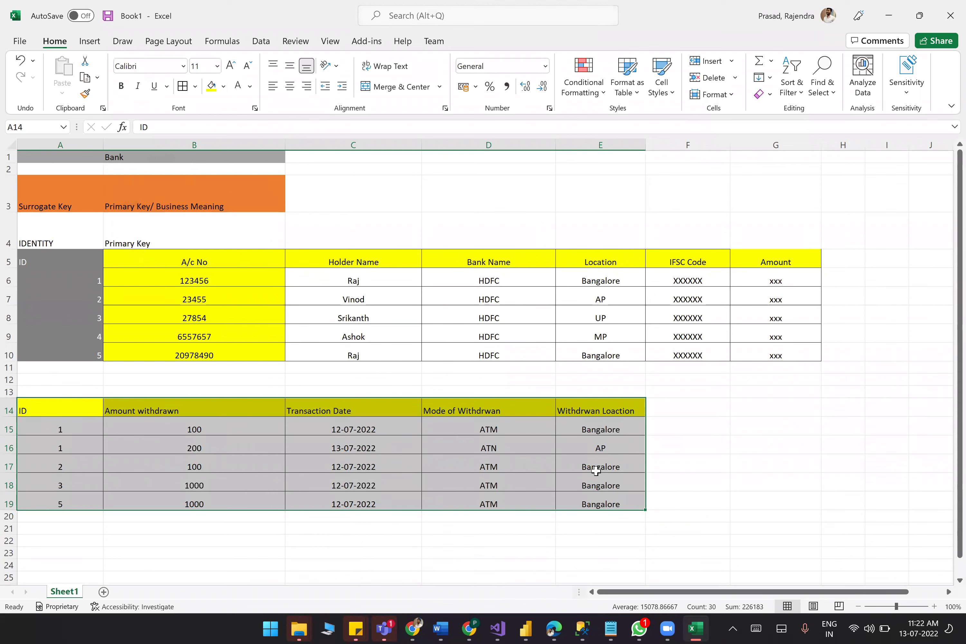
click(725, 459)
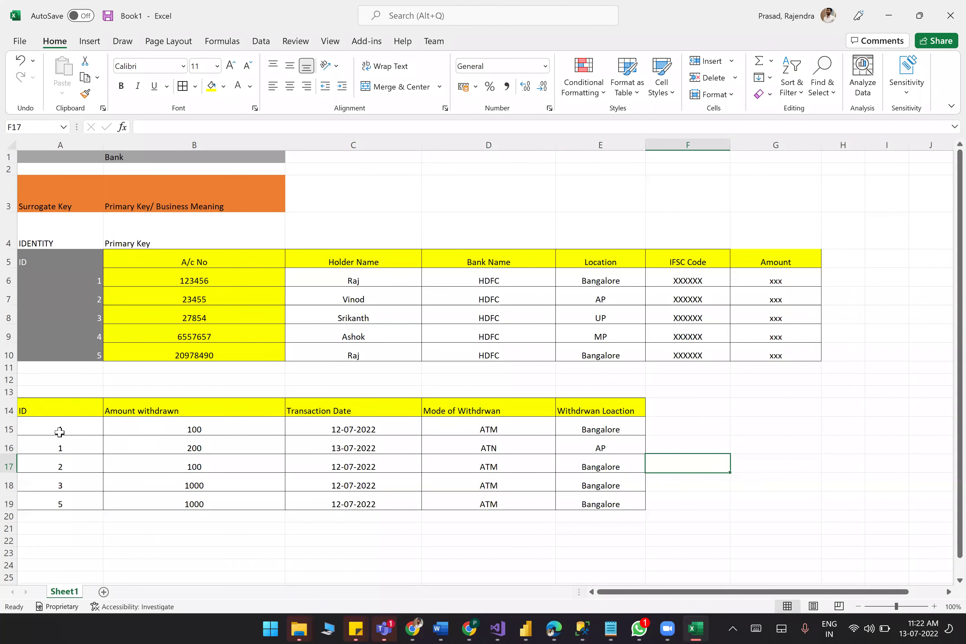
Compare the transaction records in A15:E19 with the account records in A6:G10.
drag(68, 434, 625, 503)
click(757, 478)
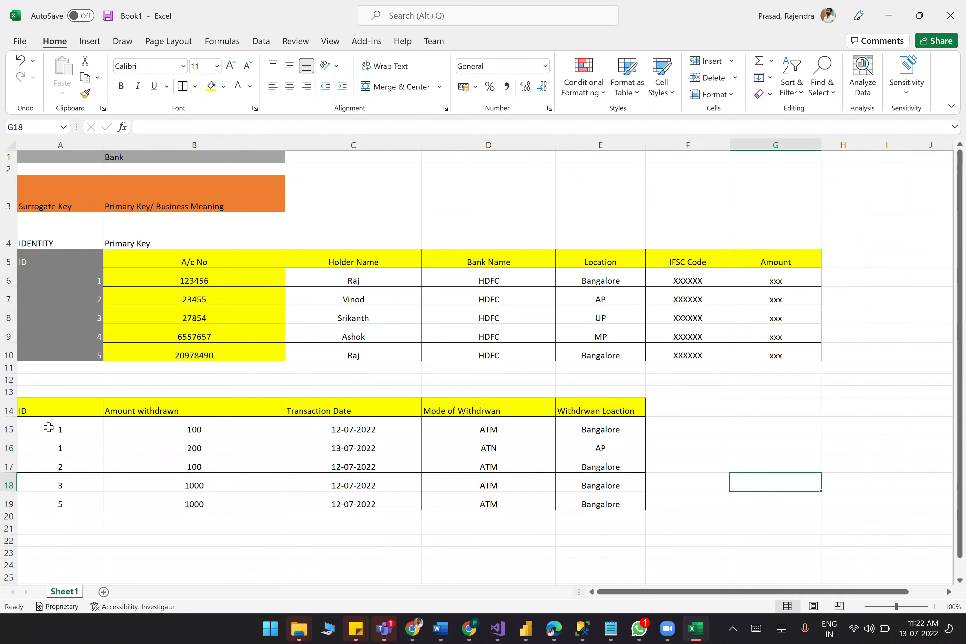
drag(62, 428, 587, 495)
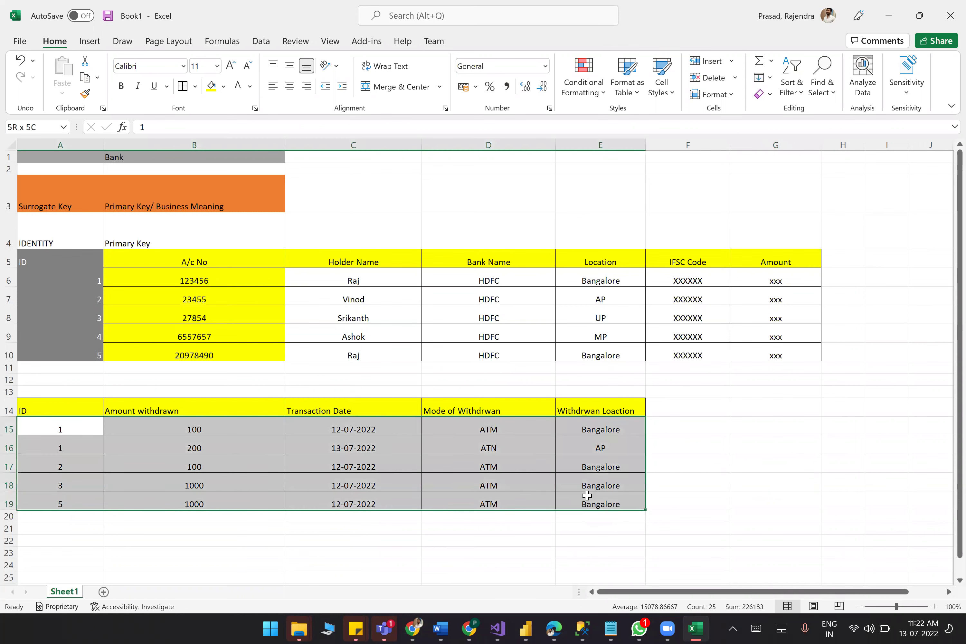
drag(60, 279, 775, 346)
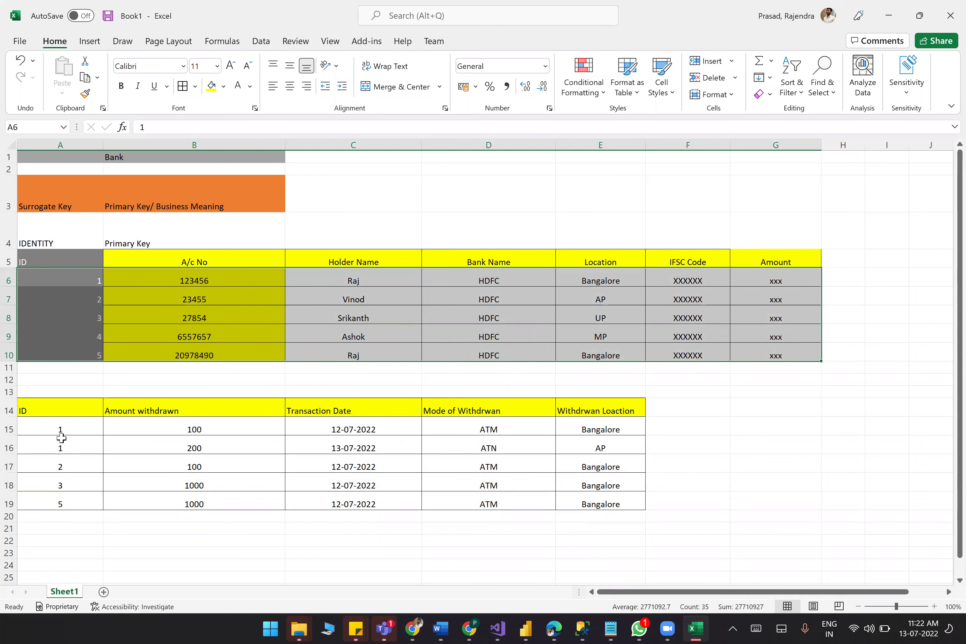
drag(45, 428, 586, 495)
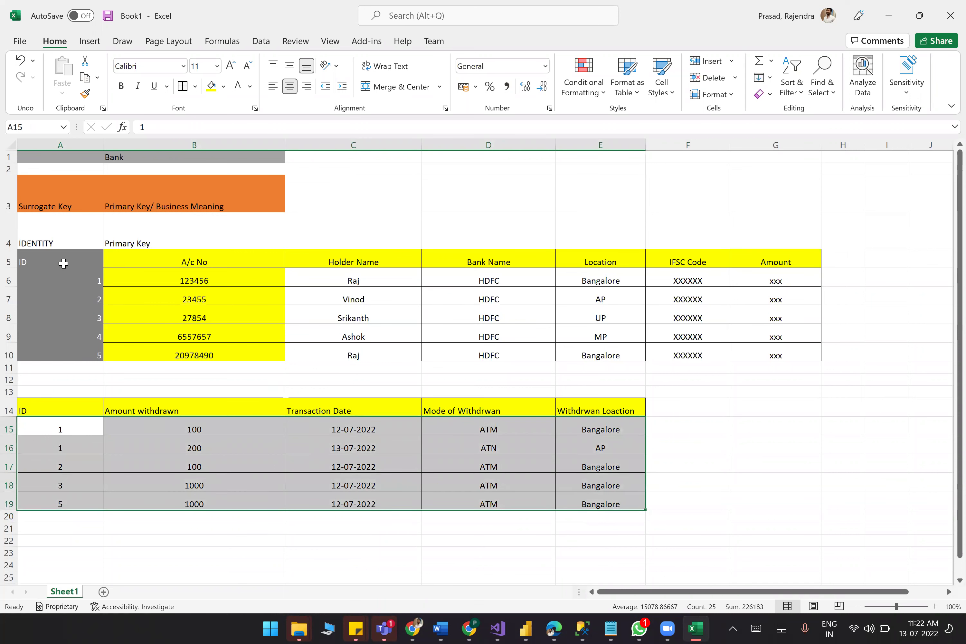
Match account rows 6 to 8 with transaction rows 15 to 19 by ID, and compare ID ranges A6:A10 and A15:A19.
click(9, 280)
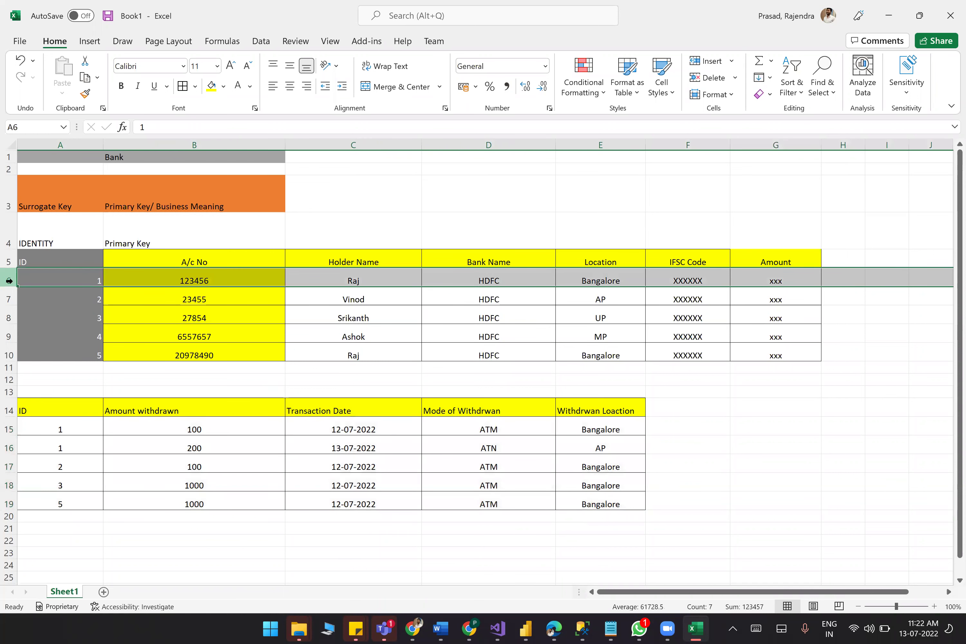
click(9, 428)
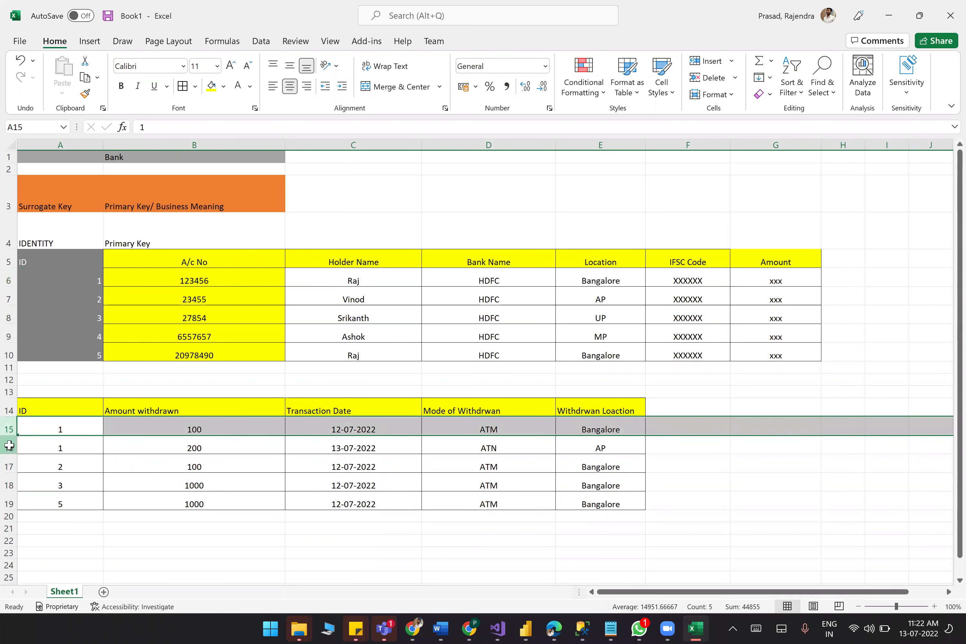
click(8, 446)
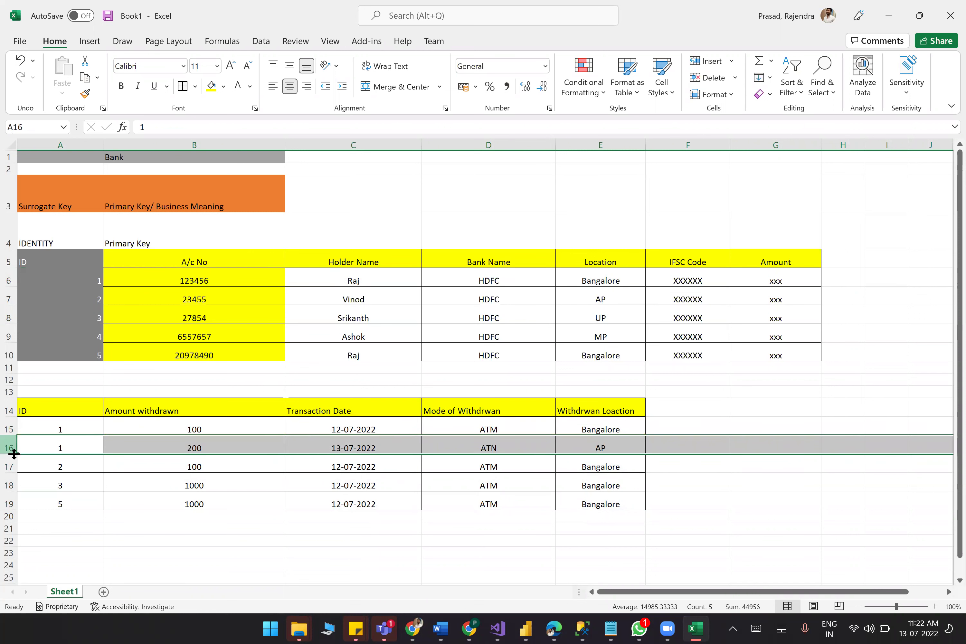
click(9, 300)
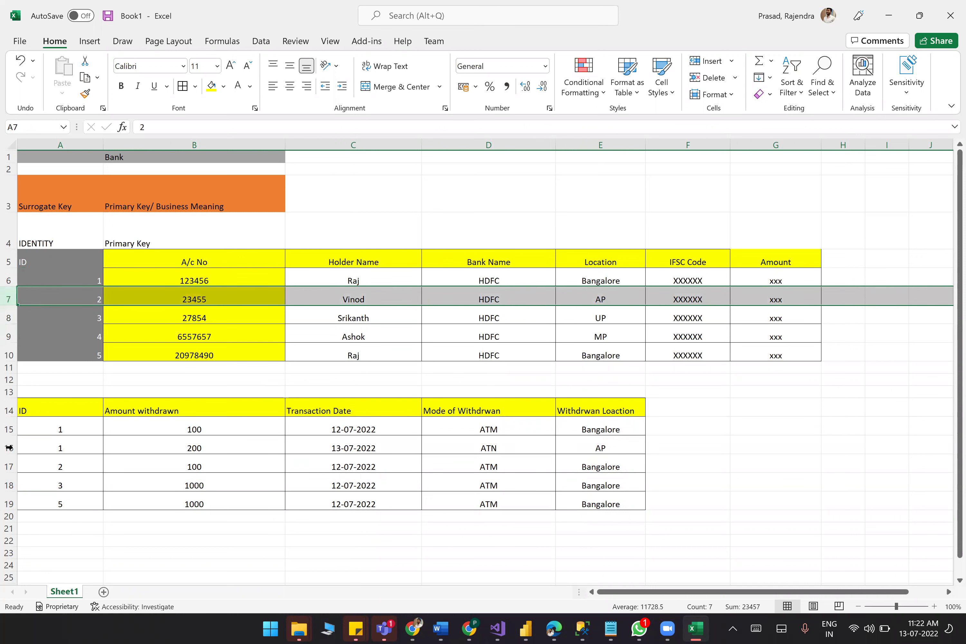
click(9, 462)
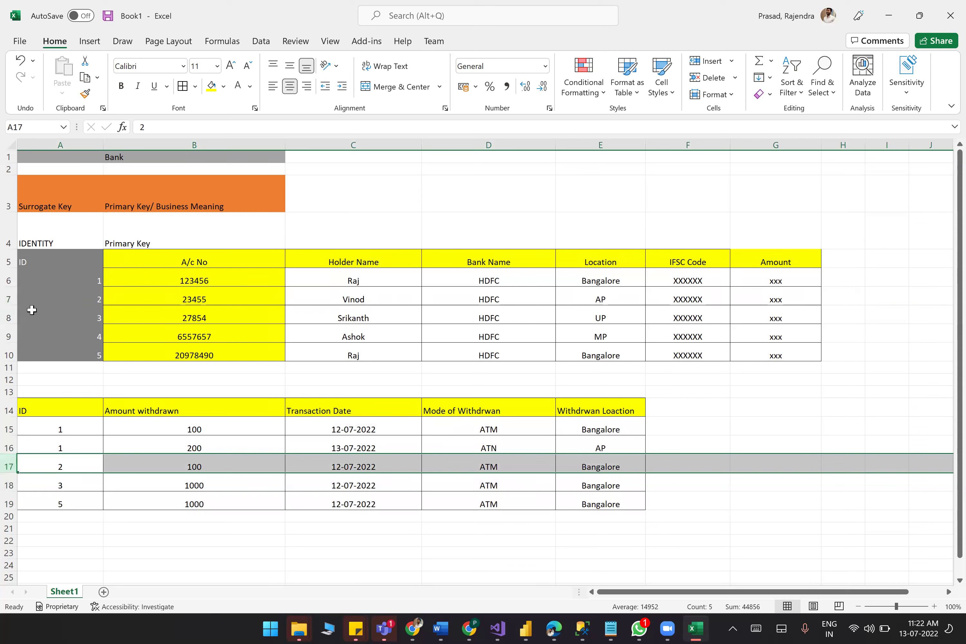
click(8, 317)
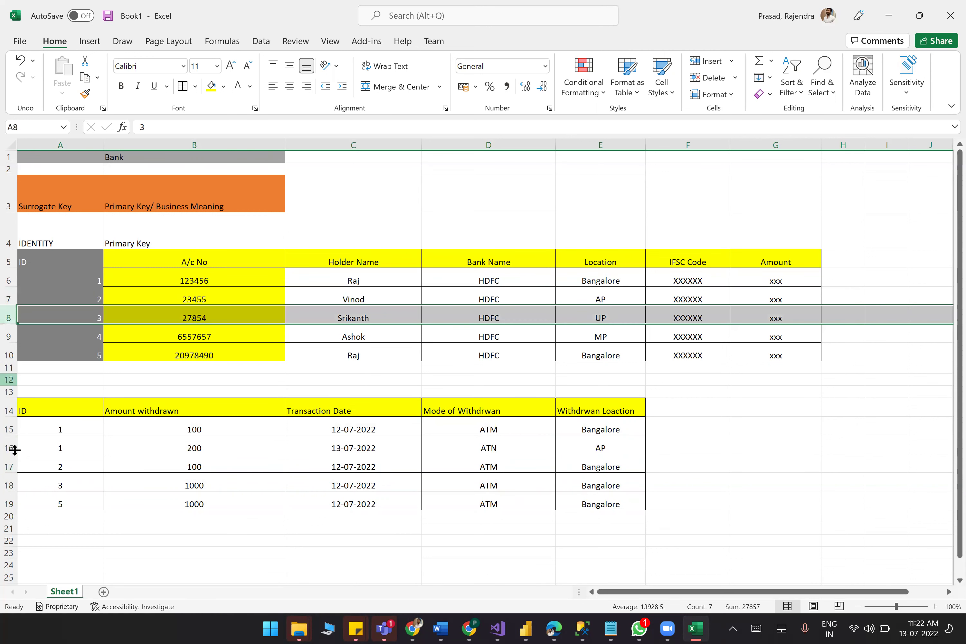
click(9, 483)
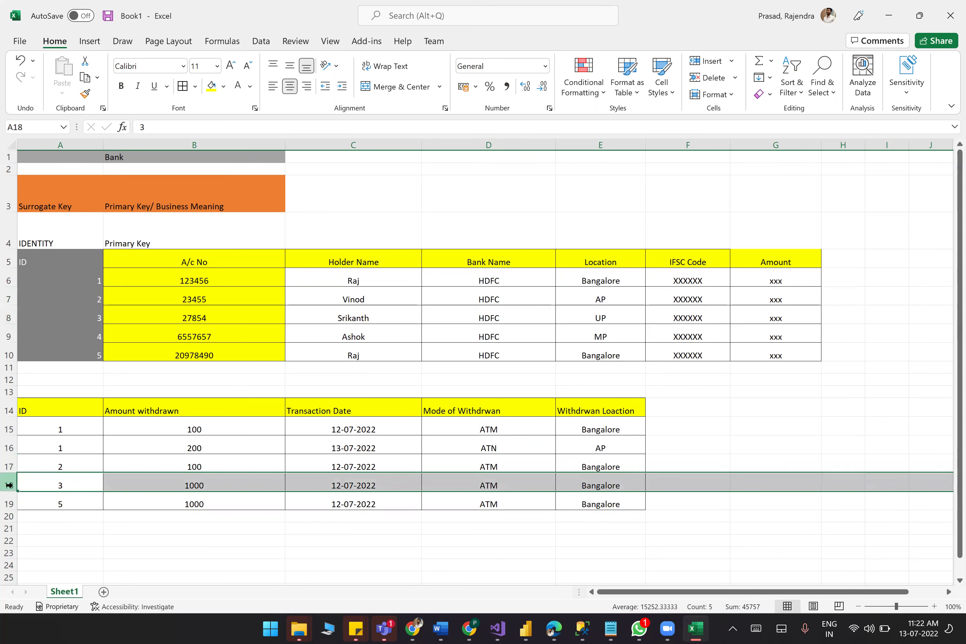
click(8, 504)
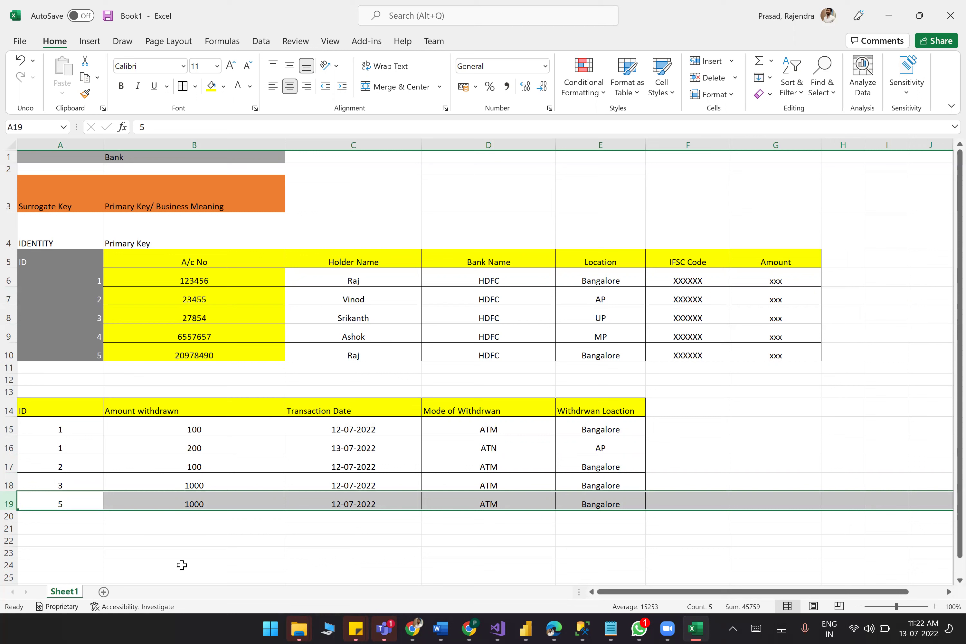
click(129, 563)
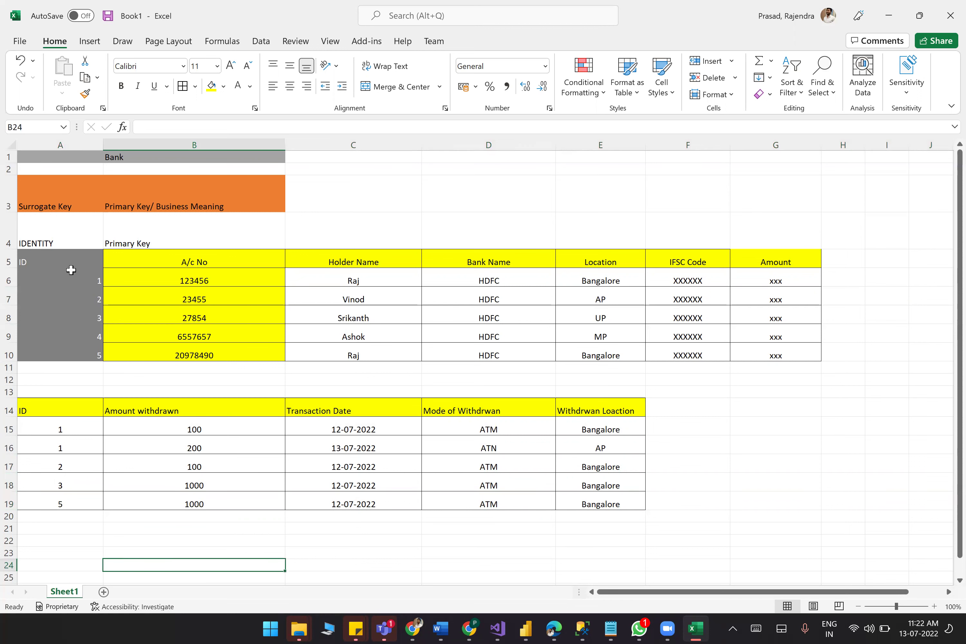
drag(57, 277, 78, 357)
drag(46, 433, 80, 509)
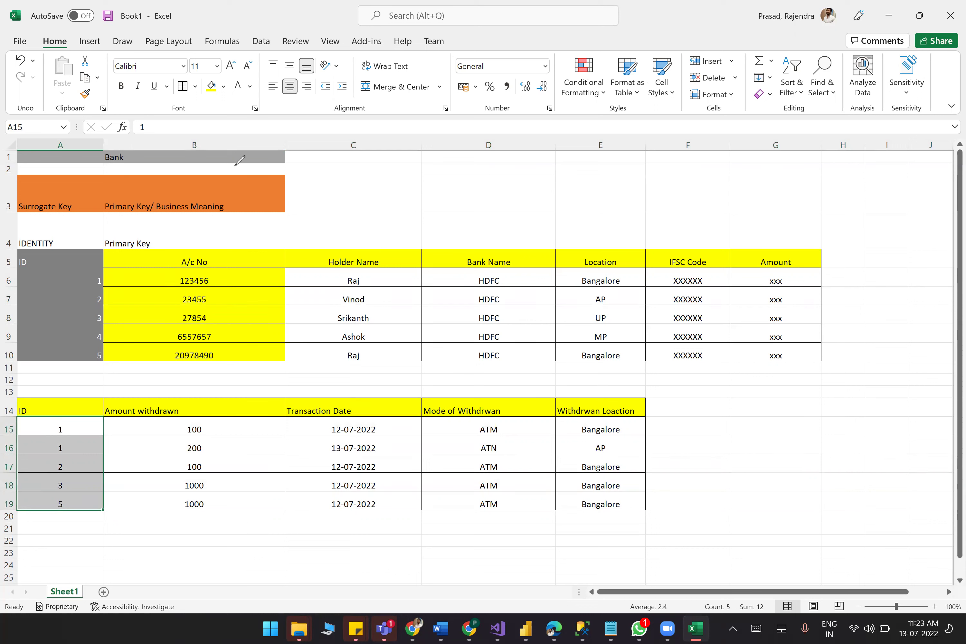
Annotate the screen in red, circling both tables' ID columns and linking the account IDs to the transaction IDs with an arrow.
key(ctrl+2)
mouse_move(25, 228)
mouse_down()
mouse_move(8, 326)
mouse_move(134, 322)
mouse_move(70, 210)
mouse_move(39, 220)
mouse_up()
mouse_move(36, 349)
mouse_down()
mouse_move(10, 418)
mouse_move(33, 458)
mouse_move(47, 461)
mouse_move(34, 472)
mouse_up()
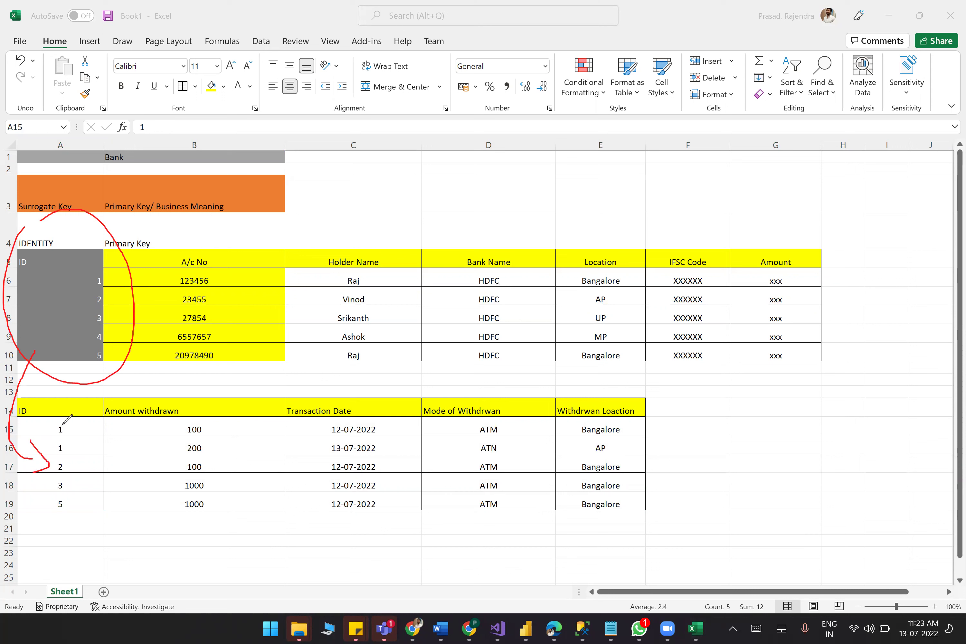
mouse_move(57, 421)
mouse_down()
mouse_move(41, 505)
mouse_move(97, 451)
mouse_move(73, 405)
mouse_move(52, 414)
mouse_move(52, 442)
mouse_up()
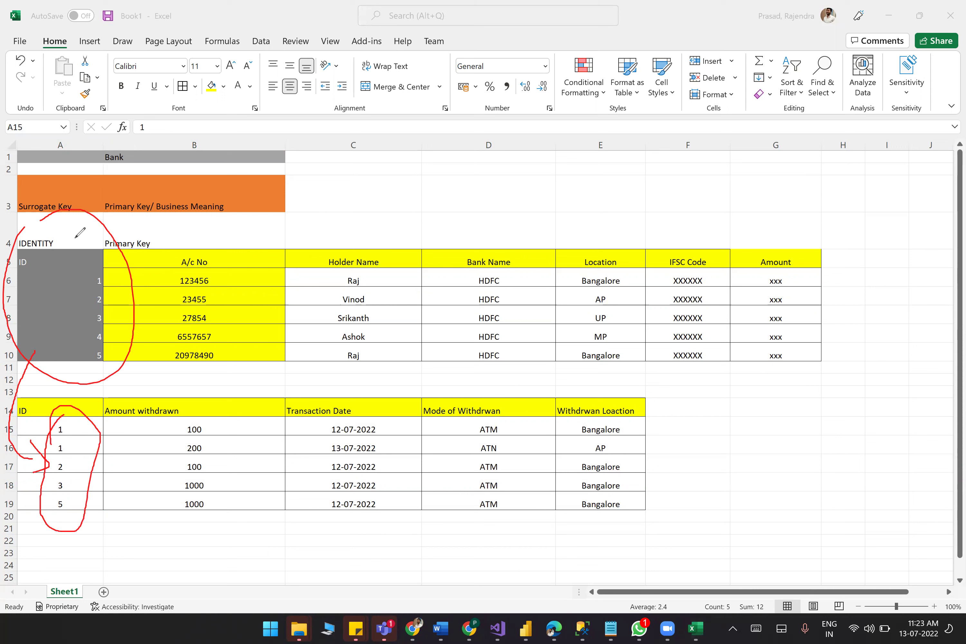
Draw an arrow from the IDENTITY label to the handwritten words "Primary Key" above the account table.
mouse_move(61, 240)
mouse_down()
mouse_move(452, 223)
mouse_move(440, 232)
mouse_move(471, 232)
mouse_move(468, 220)
mouse_move(503, 228)
mouse_move(538, 210)
mouse_move(585, 206)
mouse_move(585, 219)
mouse_up()
click(497, 203)
drag(610, 169, 623, 203)
drag(650, 163, 720, 230)
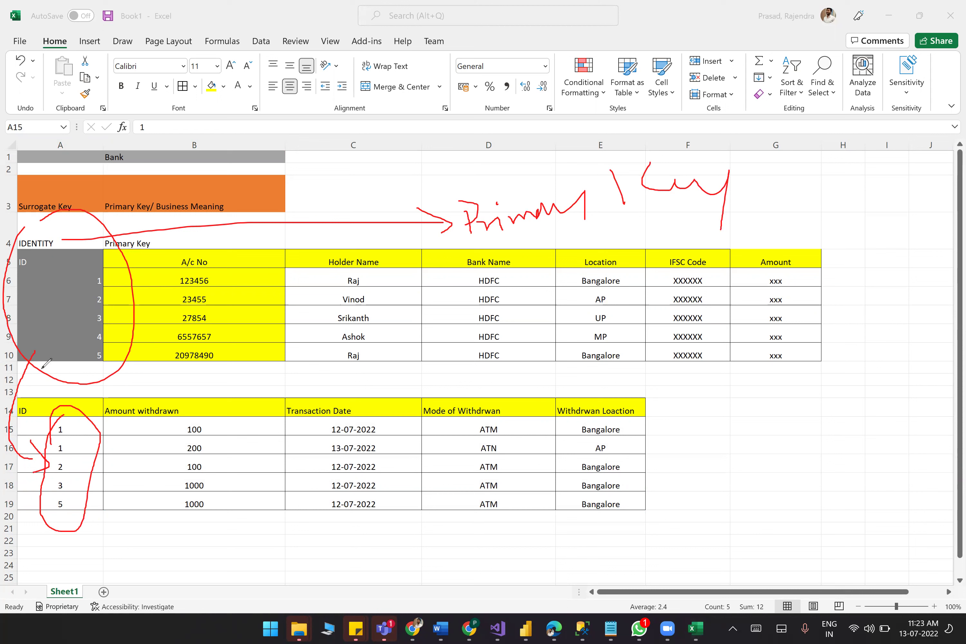
Circle the transaction IDs again and handwrite labels beside the transaction table and the account table.
mouse_move(80, 415)
mouse_down()
mouse_move(51, 432)
mouse_move(47, 478)
mouse_move(91, 419)
mouse_move(76, 403)
mouse_move(103, 413)
mouse_up()
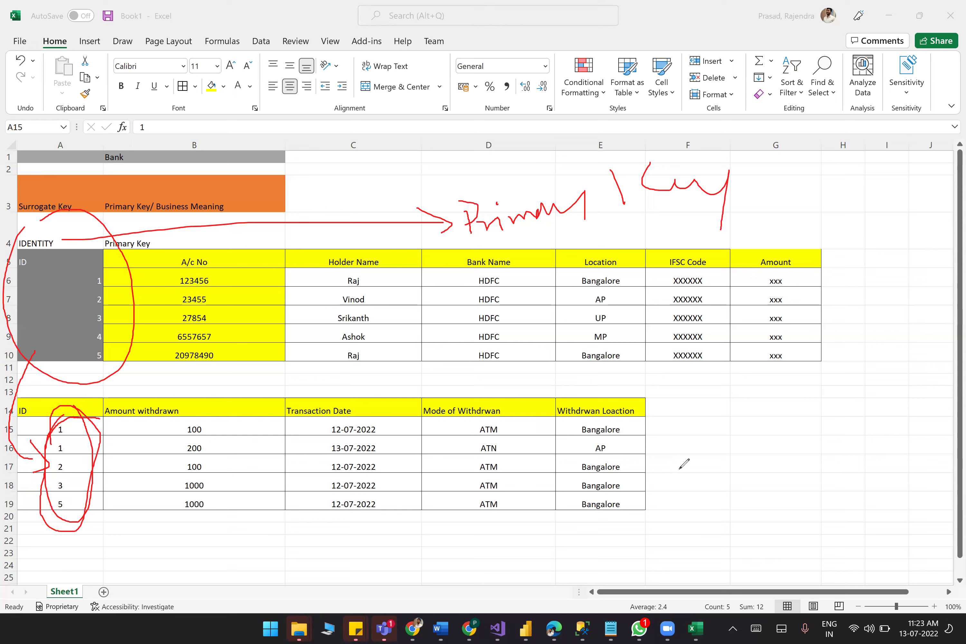
mouse_move(689, 492)
mouse_down()
mouse_move(684, 442)
mouse_move(733, 433)
mouse_move(718, 482)
mouse_move(768, 451)
mouse_move(838, 449)
mouse_move(900, 412)
mouse_move(922, 437)
mouse_move(932, 427)
mouse_up()
mouse_move(837, 306)
mouse_down()
mouse_move(890, 275)
mouse_move(903, 243)
mouse_move(938, 259)
mouse_move(922, 266)
mouse_up()
drag(937, 193, 943, 225)
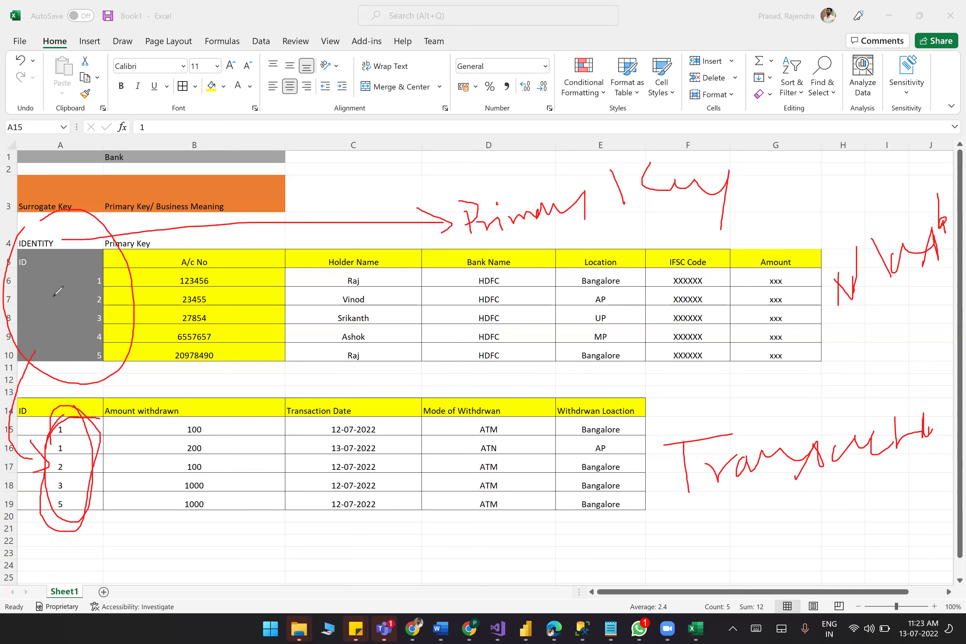
Mark the account IDs with arrows and outline both tables, finishing by clearing all the annotations.
drag(32, 312, 58, 325)
mouse_move(43, 316)
mouse_down()
mouse_move(58, 325)
mouse_move(42, 333)
mouse_move(41, 352)
mouse_up()
mouse_move(143, 370)
mouse_down()
mouse_move(527, 389)
mouse_move(707, 203)
mouse_move(270, 202)
mouse_move(18, 277)
mouse_up()
mouse_move(34, 342)
mouse_down()
mouse_move(149, 367)
mouse_move(168, 387)
mouse_move(28, 397)
mouse_move(75, 630)
mouse_move(696, 538)
mouse_move(304, 335)
mouse_move(112, 387)
mouse_move(64, 388)
mouse_up()
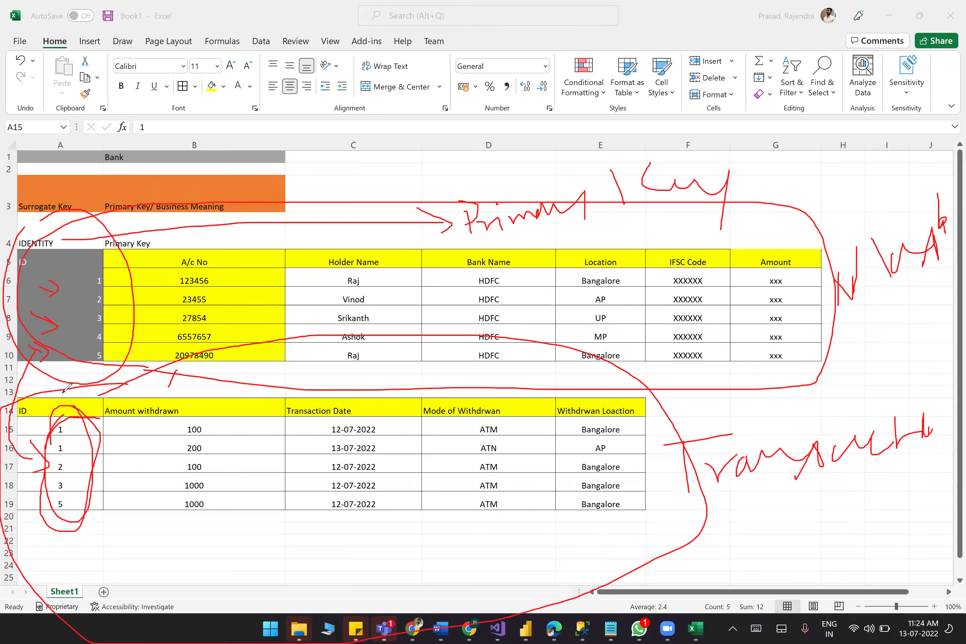
click(729, 48)
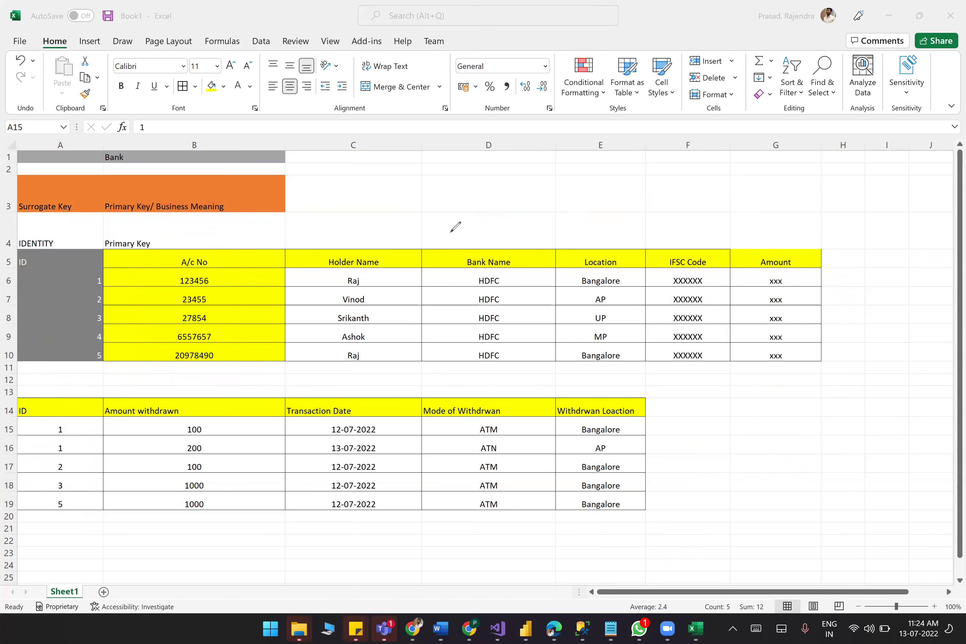
Handwrite "Mast" above the account table and "Trans" beside the transaction table, and mark both ID columns with arrows.
mouse_move(438, 238)
mouse_down()
mouse_move(427, 251)
mouse_move(446, 245)
mouse_up()
click(420, 231)
mouse_move(451, 230)
mouse_down()
mouse_move(467, 210)
mouse_move(506, 209)
mouse_move(518, 223)
mouse_up()
mouse_move(649, 407)
mouse_down()
mouse_move(701, 403)
mouse_move(690, 413)
mouse_up()
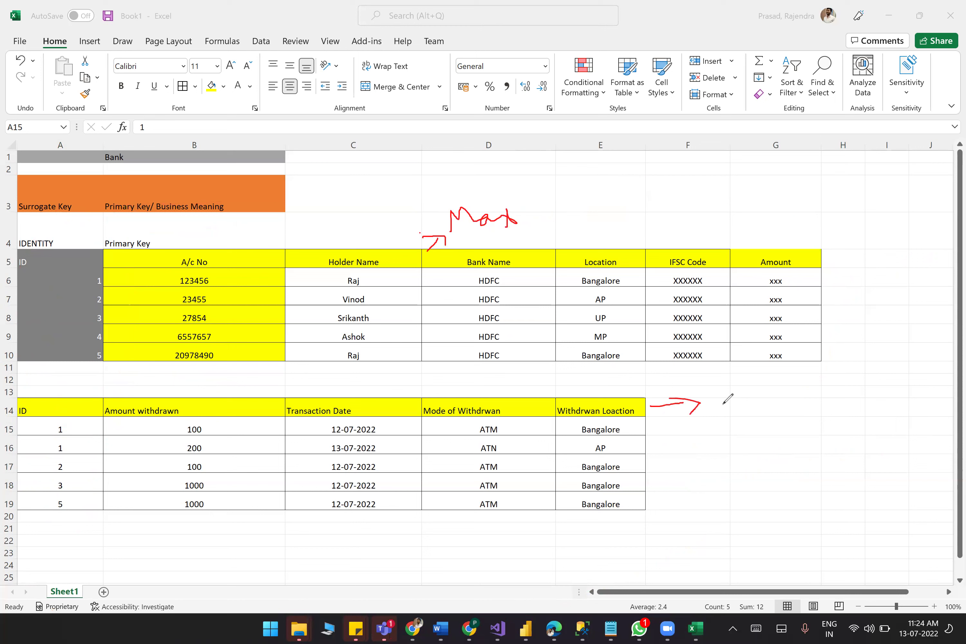
drag(62, 221, 57, 252)
mouse_move(44, 370)
mouse_down()
mouse_move(44, 399)
mouse_move(69, 390)
mouse_up()
mouse_move(735, 385)
mouse_down()
mouse_move(741, 418)
mouse_move(748, 388)
mouse_up()
mouse_move(748, 392)
mouse_down()
mouse_move(767, 388)
mouse_move(814, 408)
mouse_move(790, 411)
mouse_up()
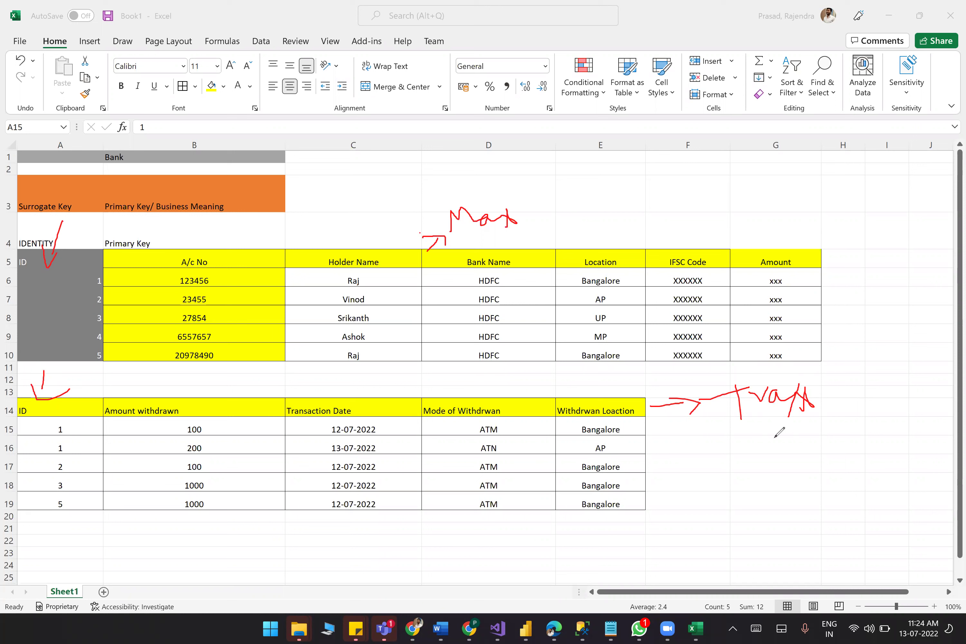
Draw an arrow beside each transaction row, box the Withdrwan Loaction header area, and sketch an empty table under "Trans".
drag(652, 438, 671, 442)
mouse_move(541, 387)
mouse_down()
mouse_move(599, 433)
mouse_move(593, 398)
mouse_move(564, 381)
mouse_move(544, 386)
mouse_up()
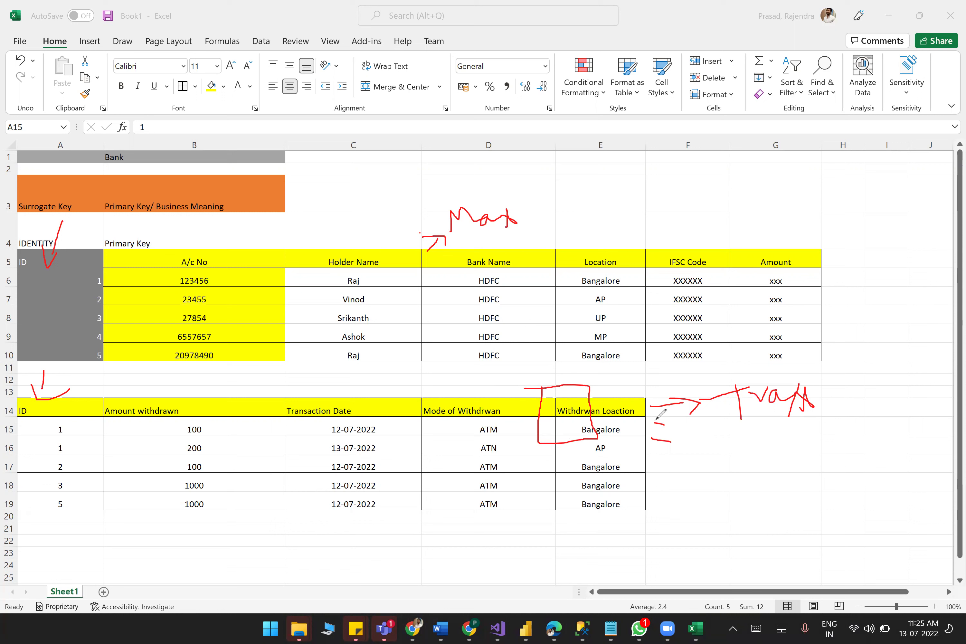
mouse_move(653, 422)
mouse_down()
mouse_move(668, 421)
mouse_move(681, 439)
mouse_move(669, 445)
mouse_move(676, 424)
mouse_move(688, 465)
mouse_move(676, 473)
mouse_move(692, 487)
mouse_move(682, 501)
mouse_move(696, 502)
mouse_move(688, 509)
mouse_up()
mouse_move(722, 396)
mouse_down()
mouse_move(715, 494)
mouse_move(889, 494)
mouse_move(861, 405)
mouse_move(719, 413)
mouse_up()
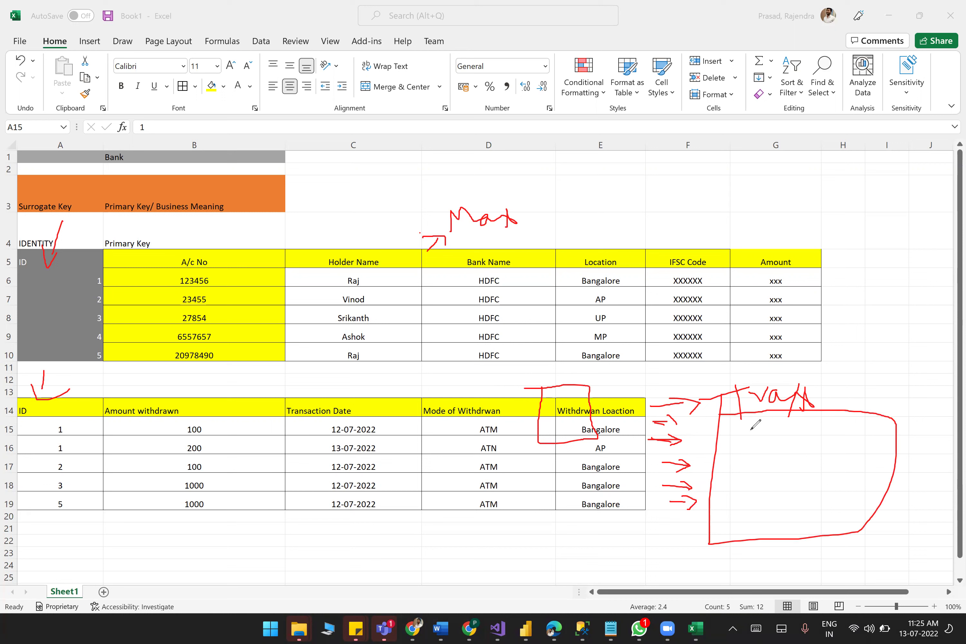
Draw check marks beside "Trans" and above the account ID header, a cross on the account IDs and an arrow to the transaction ID.
drag(829, 398, 879, 346)
click(79, 206)
drag(75, 241, 106, 225)
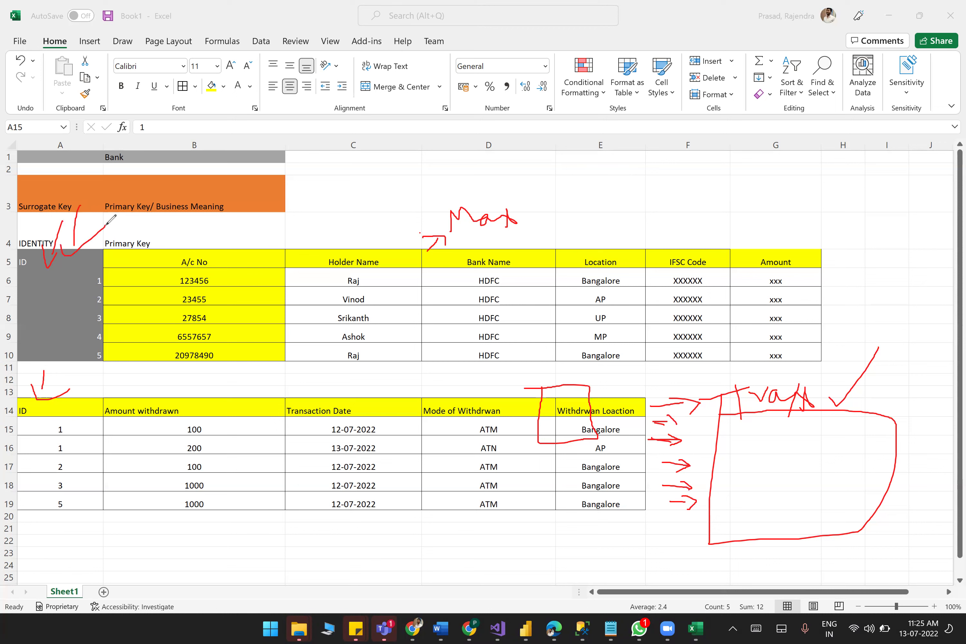
mouse_move(23, 331)
mouse_down()
mouse_move(78, 317)
mouse_move(40, 333)
mouse_up()
mouse_move(81, 368)
mouse_down()
mouse_move(83, 399)
mouse_move(94, 390)
mouse_up()
Divide off a first column in the sketched table and draw an arrow from it to the handwritten words "Forgien Key".
drag(766, 408, 776, 539)
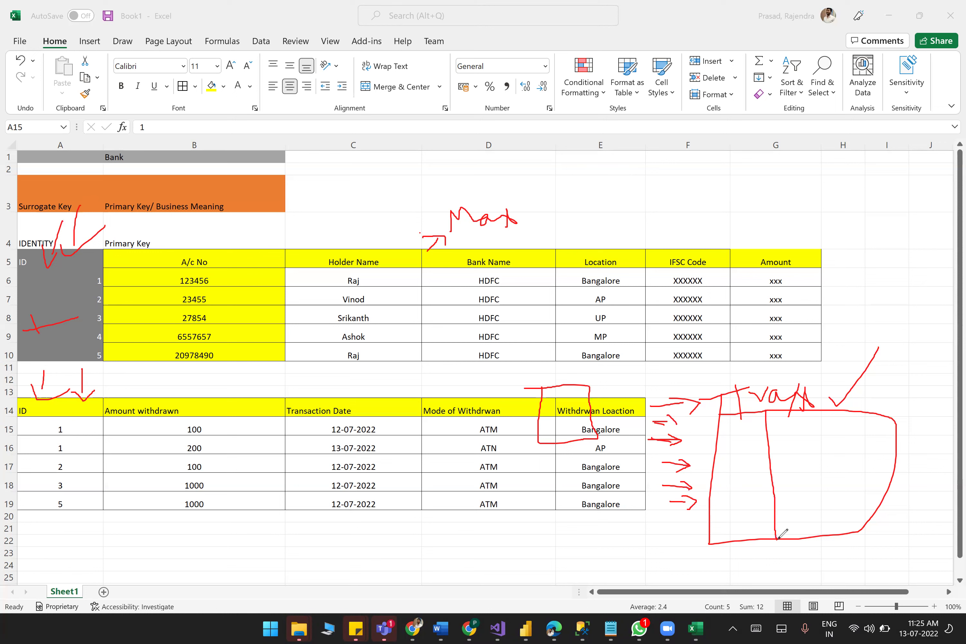
mouse_move(753, 504)
mouse_down()
mouse_move(855, 264)
mouse_move(851, 232)
mouse_move(843, 245)
mouse_move(866, 241)
mouse_up()
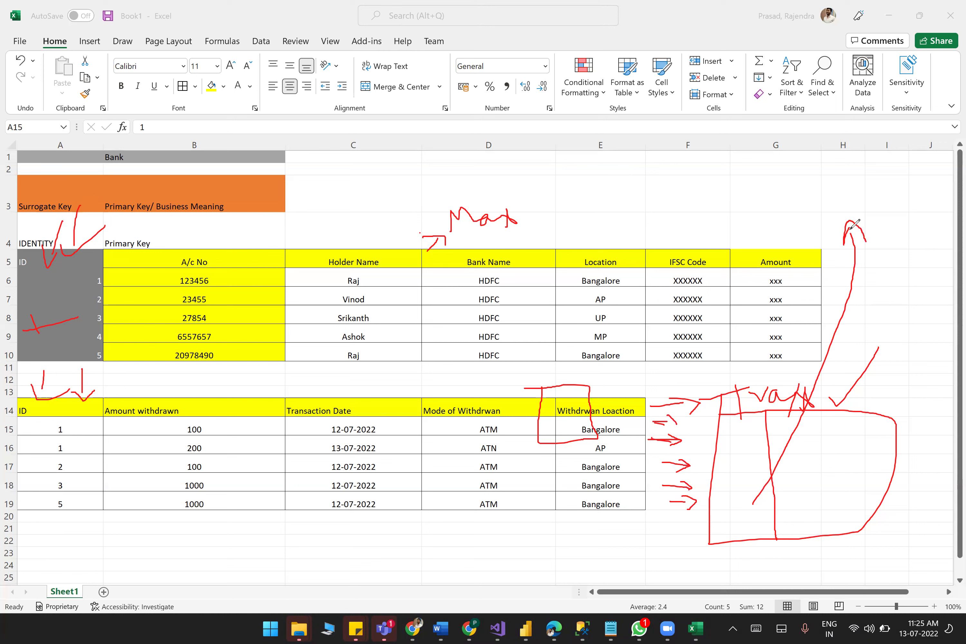
mouse_move(751, 177)
mouse_down()
mouse_move(753, 206)
mouse_move(763, 180)
mouse_move(761, 190)
mouse_up()
mouse_move(783, 193)
mouse_down()
mouse_move(804, 211)
mouse_move(824, 181)
mouse_move(848, 204)
mouse_move(835, 239)
mouse_up()
drag(863, 192, 860, 224)
click(860, 176)
drag(865, 166, 871, 182)
mouse_move(892, 173)
mouse_down()
mouse_move(885, 202)
mouse_move(923, 200)
mouse_move(924, 210)
mouse_up()
mouse_move(885, 236)
mouse_down()
mouse_move(890, 275)
mouse_move(927, 255)
mouse_move(923, 318)
mouse_up()
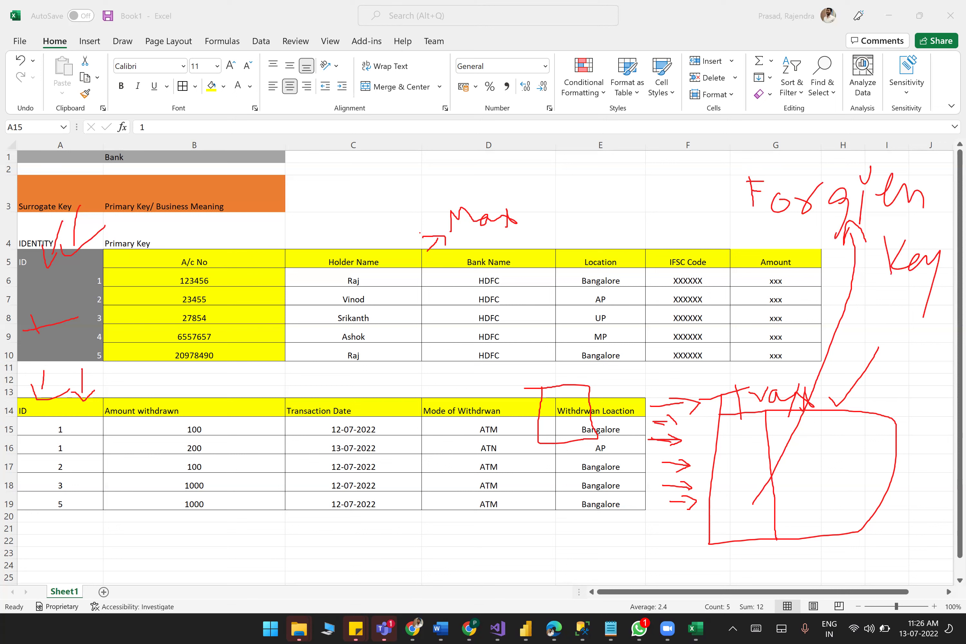
Link the account ID to a handwritten primary key label and the transaction IDs to "Forgien Key", finishing by clearing the annotations.
mouse_move(71, 255)
mouse_down()
mouse_move(256, 146)
mouse_move(351, 173)
mouse_up()
mouse_move(323, 128)
mouse_down()
mouse_move(380, 179)
mouse_move(312, 210)
mouse_up()
mouse_move(430, 158)
mouse_down()
mouse_move(440, 193)
mouse_move(431, 170)
mouse_move(687, 119)
mouse_move(677, 193)
mouse_up()
mouse_move(592, 183)
mouse_down()
mouse_move(617, 174)
mouse_move(653, 183)
mouse_move(690, 214)
mouse_move(505, 239)
mouse_move(89, 379)
mouse_move(78, 413)
mouse_up()
mouse_move(64, 384)
mouse_down()
mouse_move(68, 411)
mouse_move(95, 419)
mouse_up()
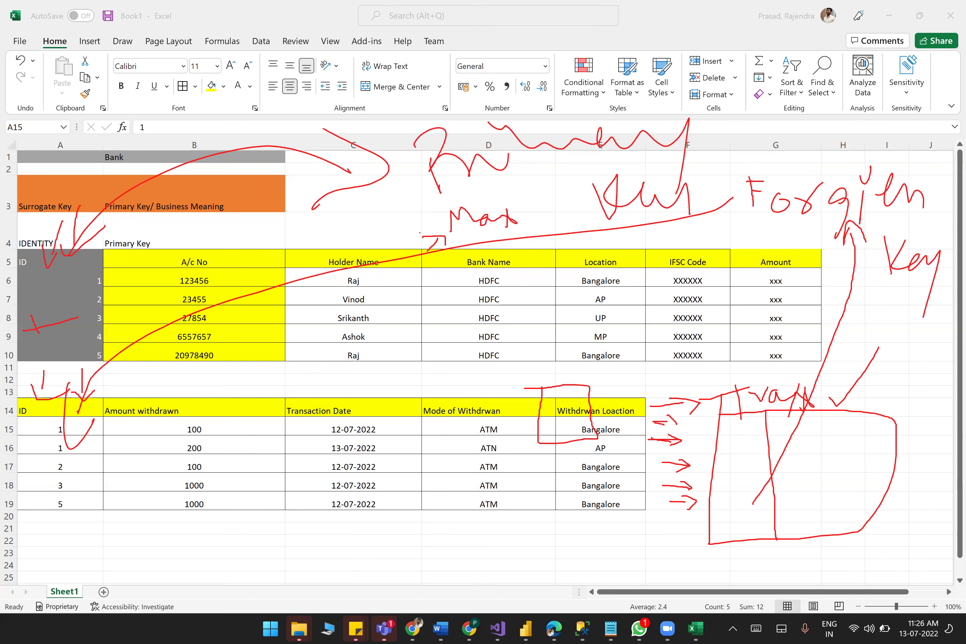
mouse_move(77, 499)
mouse_down()
mouse_move(355, 438)
mouse_move(839, 230)
mouse_move(816, 274)
mouse_up()
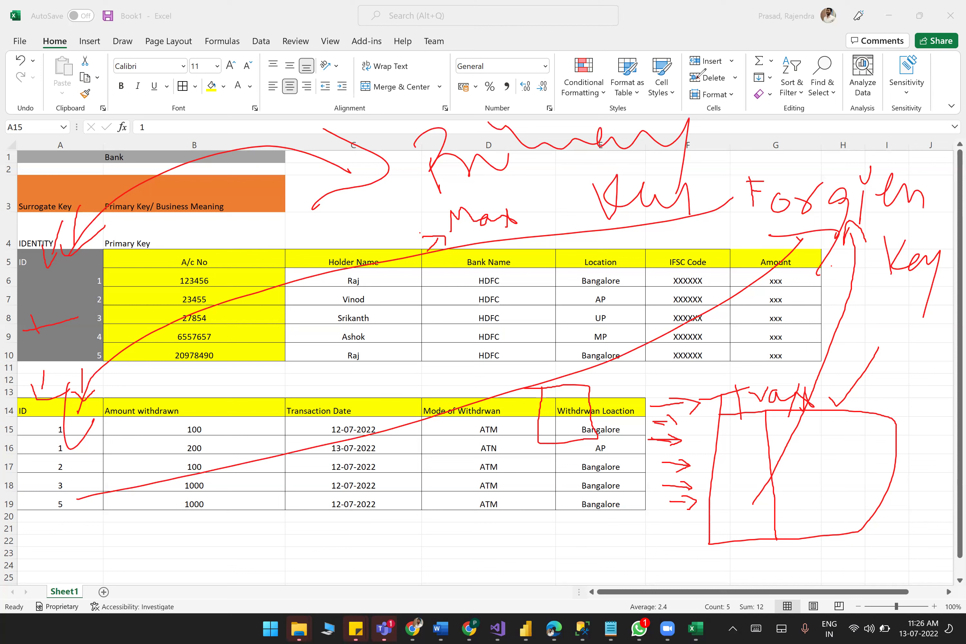
key(e)
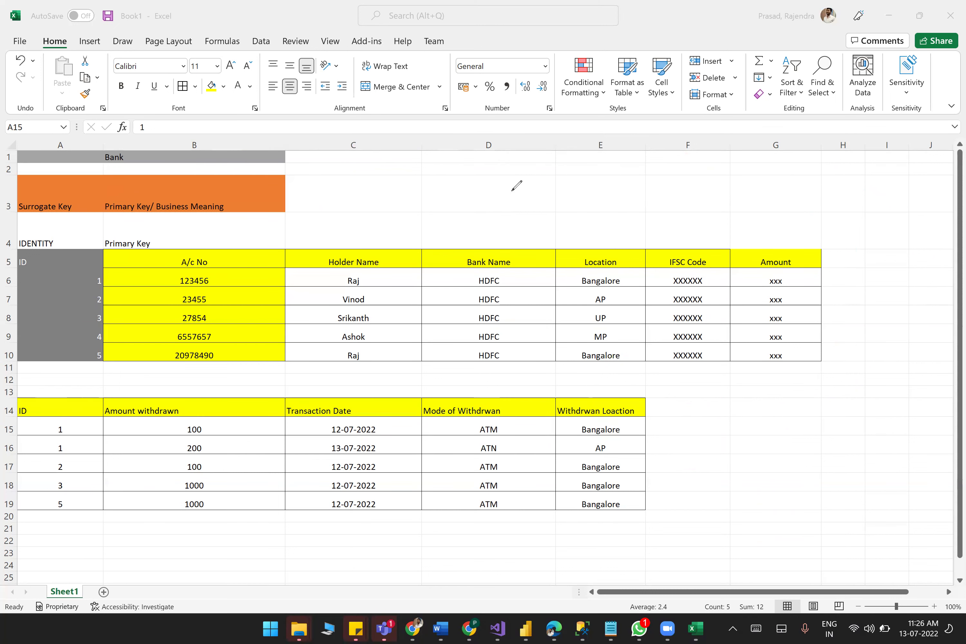
Handwrite a boxed "M" above the account table with an arrow to "Prim", and a boxed "T" beside the transaction table.
mouse_move(495, 220)
mouse_down()
mouse_move(503, 191)
mouse_move(539, 189)
mouse_move(541, 221)
mouse_up()
mouse_move(694, 410)
mouse_down()
mouse_move(696, 444)
mouse_move(716, 410)
mouse_up()
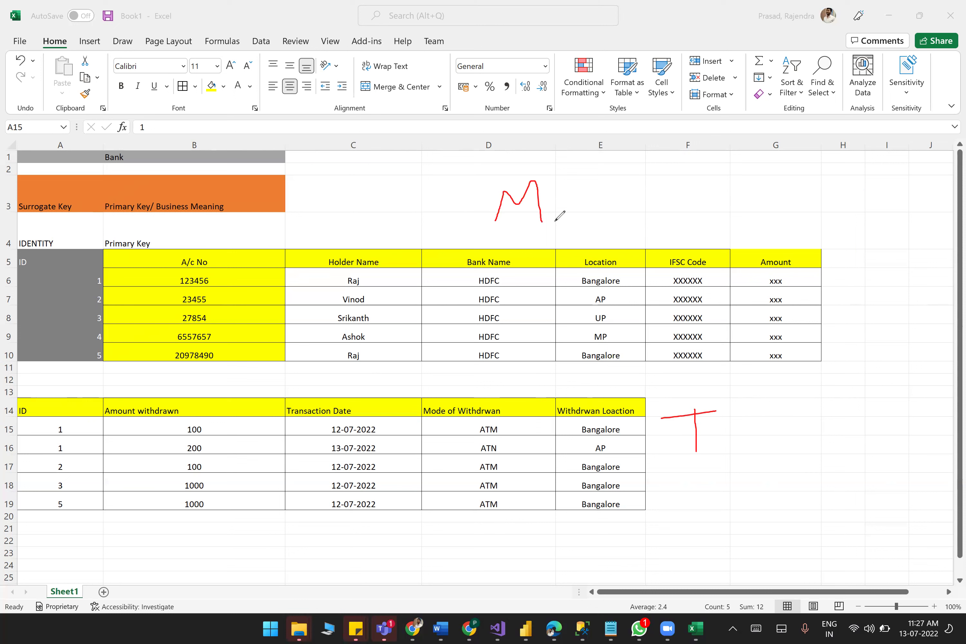
drag(555, 172, 484, 173)
mouse_move(481, 239)
mouse_down()
mouse_move(570, 235)
mouse_move(557, 179)
mouse_move(620, 201)
mouse_move(621, 216)
mouse_move(650, 212)
mouse_move(660, 192)
mouse_move(674, 206)
mouse_move(684, 204)
mouse_move(679, 187)
mouse_move(718, 192)
mouse_up()
mouse_move(660, 399)
mouse_down()
mouse_move(712, 453)
mouse_move(727, 395)
mouse_move(669, 401)
mouse_up()
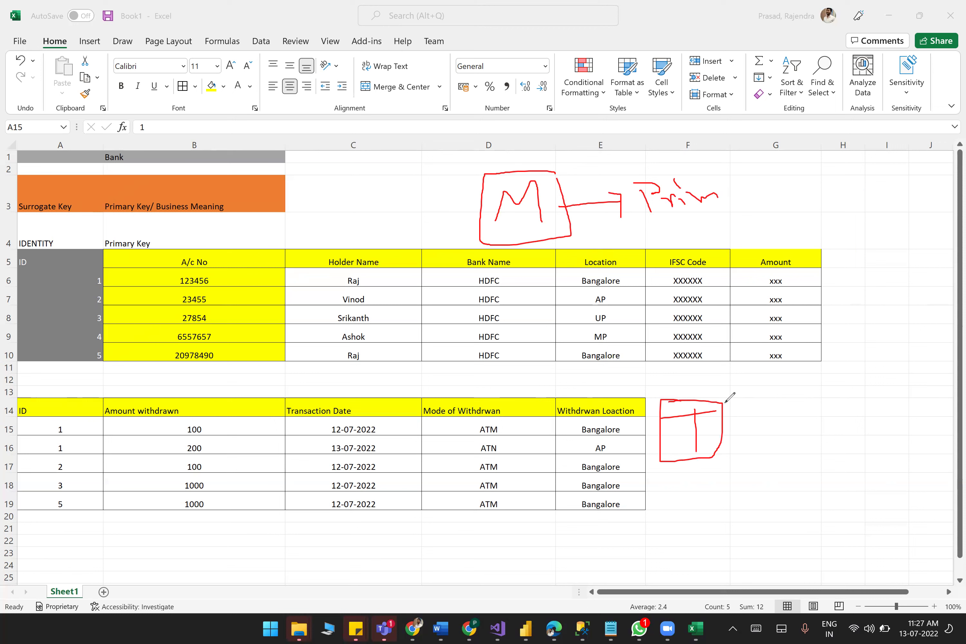
Draw an arrow from the boxed "T" to the handwritten word "forgien" and draw a box around that word.
drag(723, 405, 741, 401)
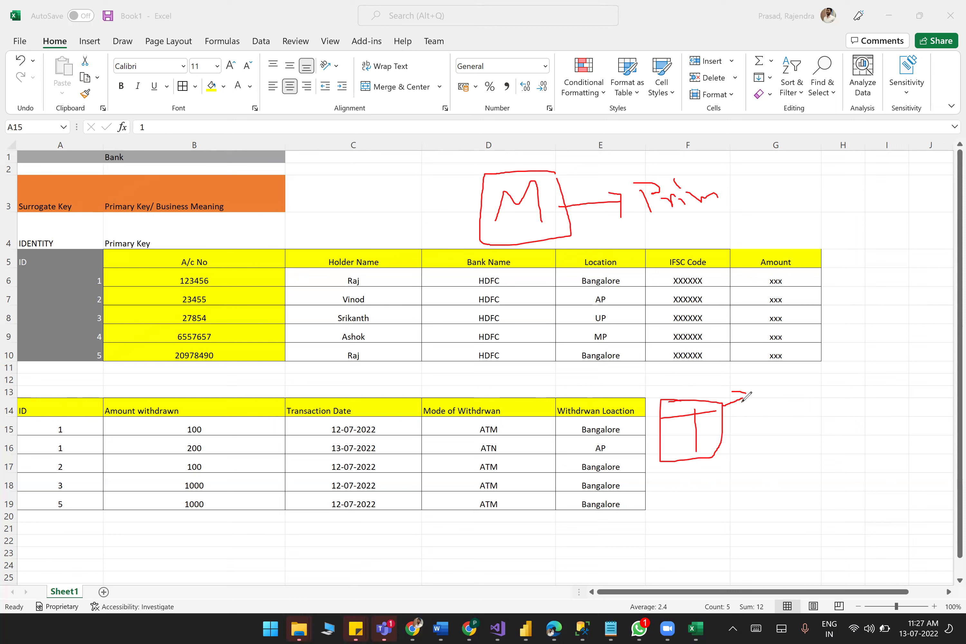
mouse_move(767, 387)
mouse_down()
mouse_move(773, 377)
mouse_move(777, 406)
mouse_move(815, 395)
mouse_move(826, 408)
mouse_up()
click(770, 402)
click(826, 377)
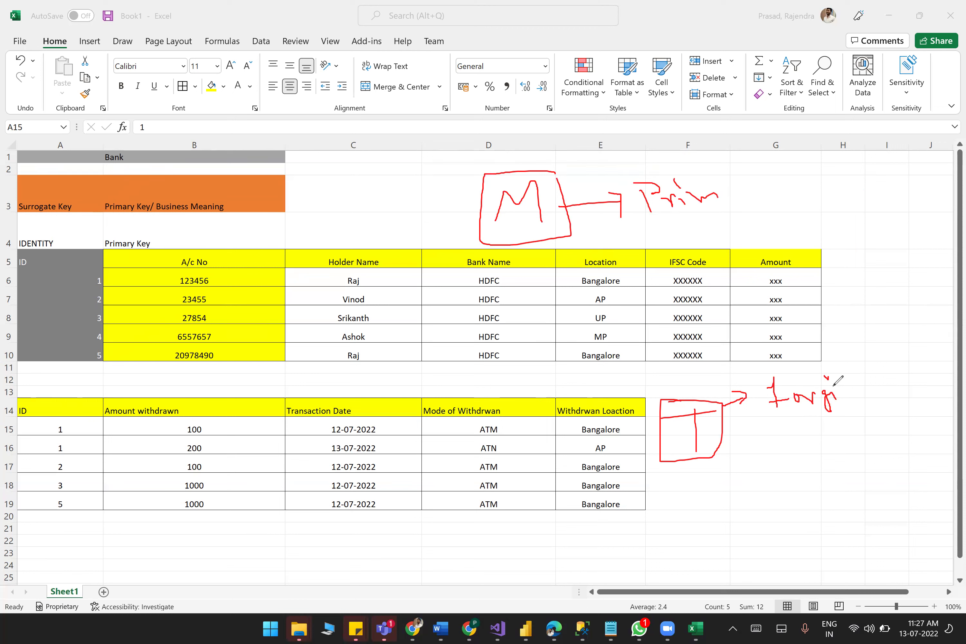
drag(842, 392, 867, 397)
click(870, 372)
mouse_move(740, 368)
mouse_down()
mouse_move(732, 439)
mouse_move(861, 379)
mouse_up()
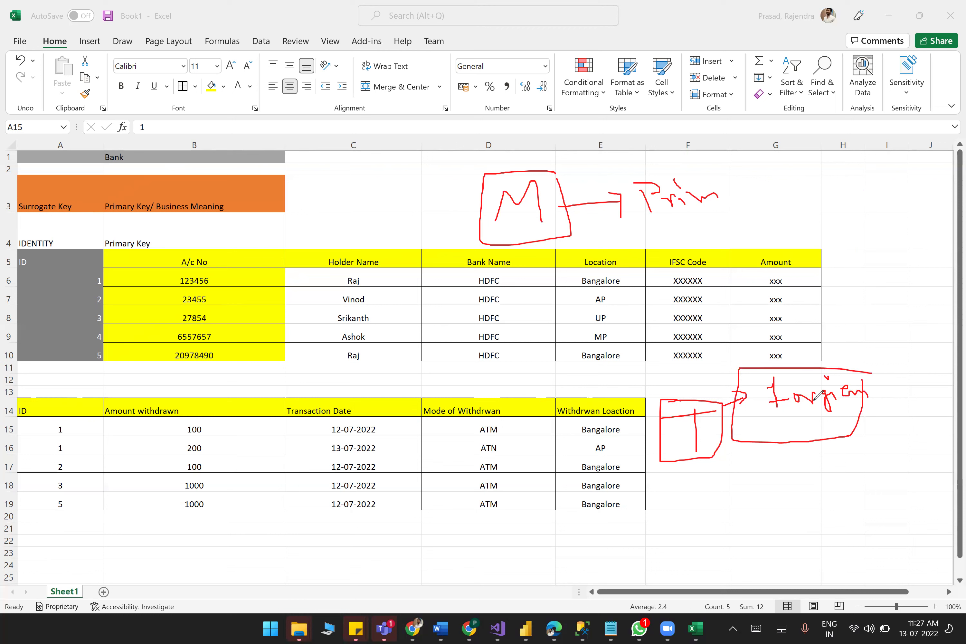
Draw arrows pointing to the boxed "T" and "M", handwrite "Unique" beside the "M", and box the word "Prim".
mouse_move(684, 565)
mouse_down()
mouse_move(727, 478)
mouse_move(743, 489)
mouse_move(739, 466)
mouse_up()
mouse_move(437, 266)
mouse_down()
mouse_move(463, 227)
mouse_move(464, 240)
mouse_up()
mouse_move(334, 200)
mouse_down()
mouse_move(383, 207)
mouse_move(397, 199)
mouse_move(405, 210)
mouse_move(424, 195)
mouse_up()
click(377, 194)
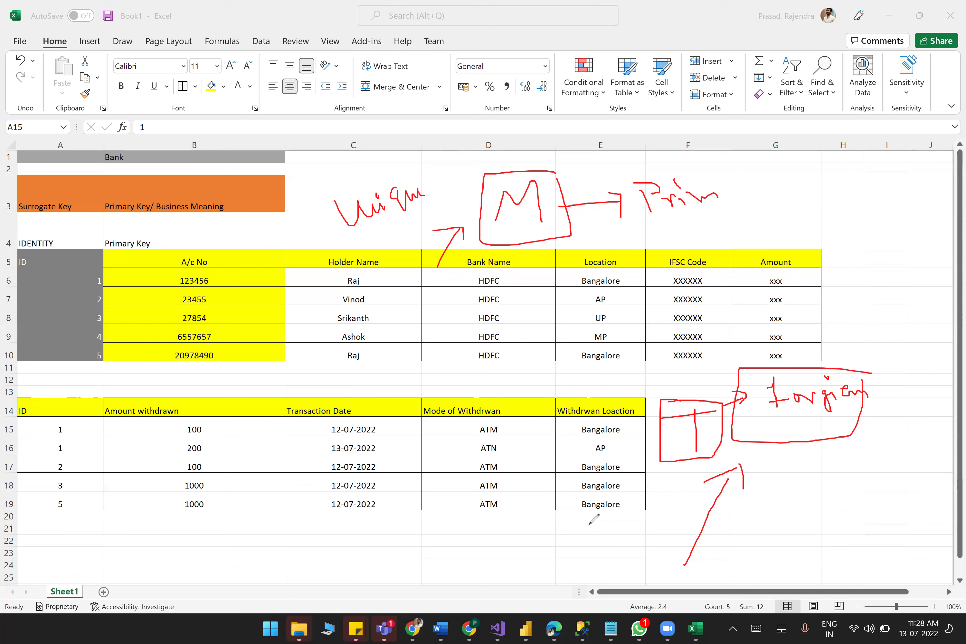
mouse_move(759, 166)
mouse_down()
mouse_move(698, 165)
mouse_move(619, 212)
mouse_move(692, 238)
mouse_move(740, 168)
mouse_move(734, 153)
mouse_up()
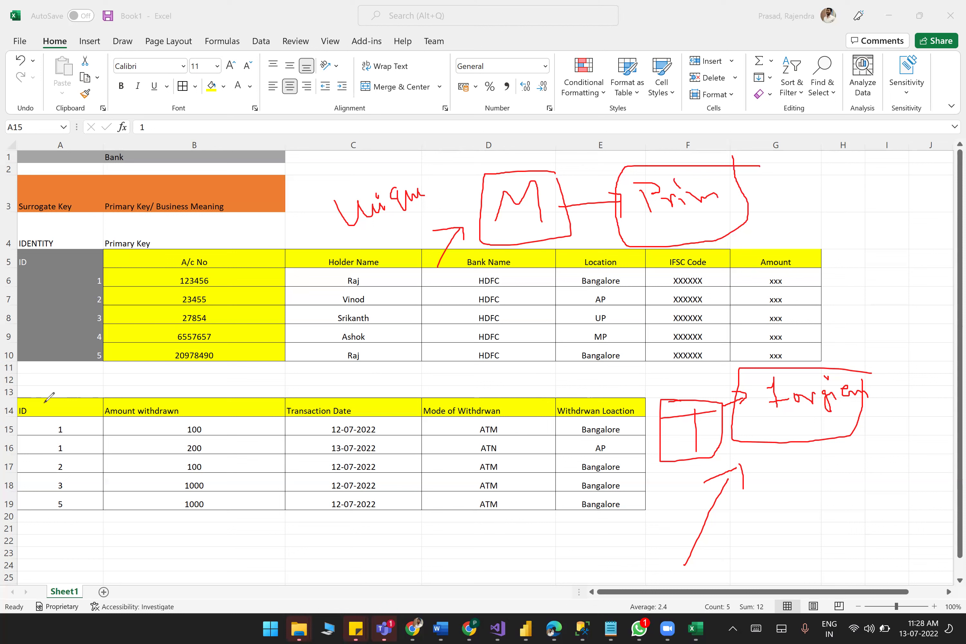
Mark the first IDs in the transaction table, then clear all the annotations and leave drawing mode.
mouse_move(29, 426)
mouse_down()
mouse_move(58, 431)
mouse_move(50, 444)
mouse_move(62, 455)
mouse_move(53, 460)
mouse_up()
click(676, 66)
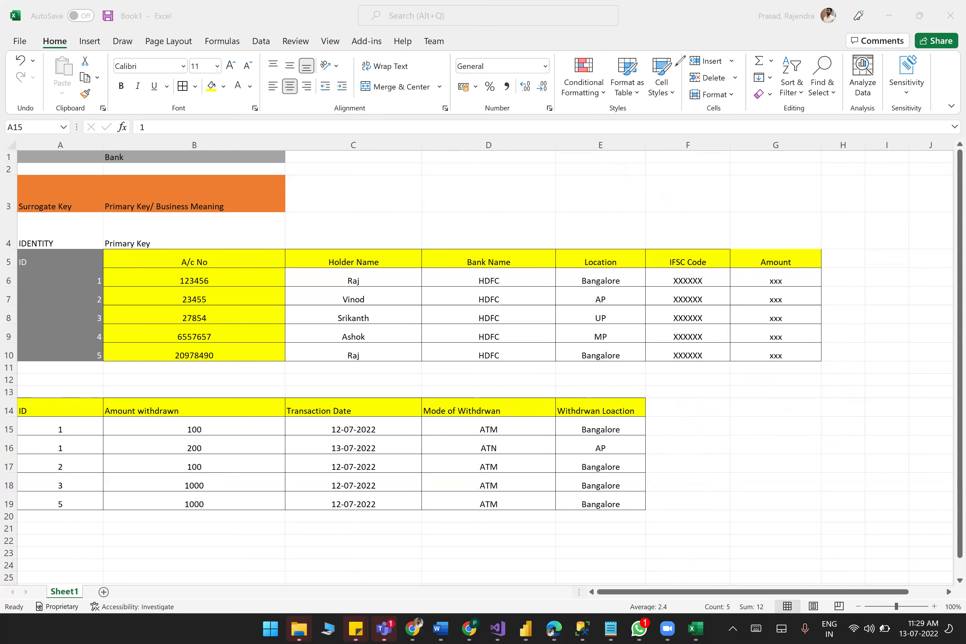
click(467, 79)
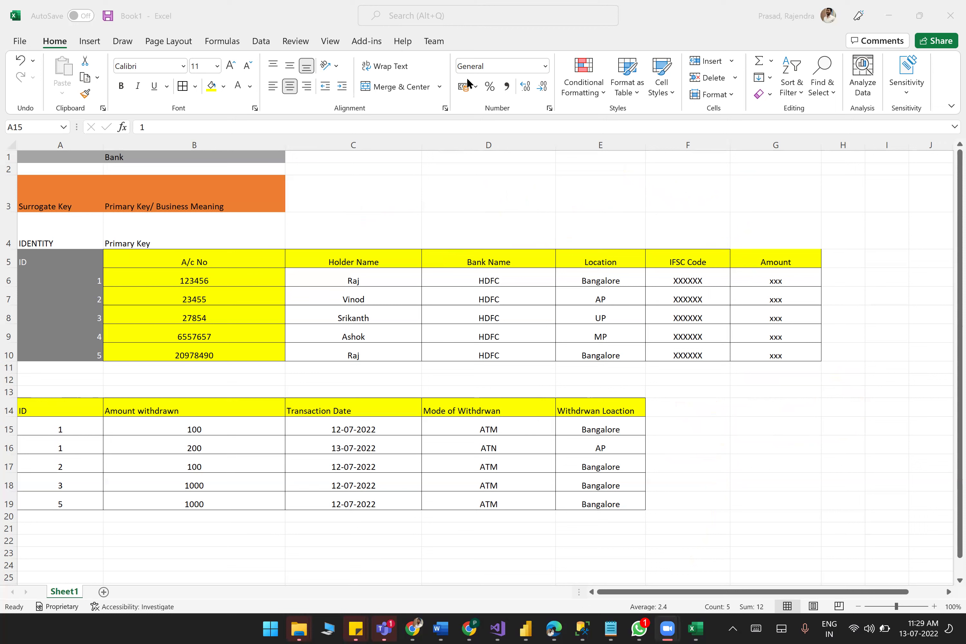